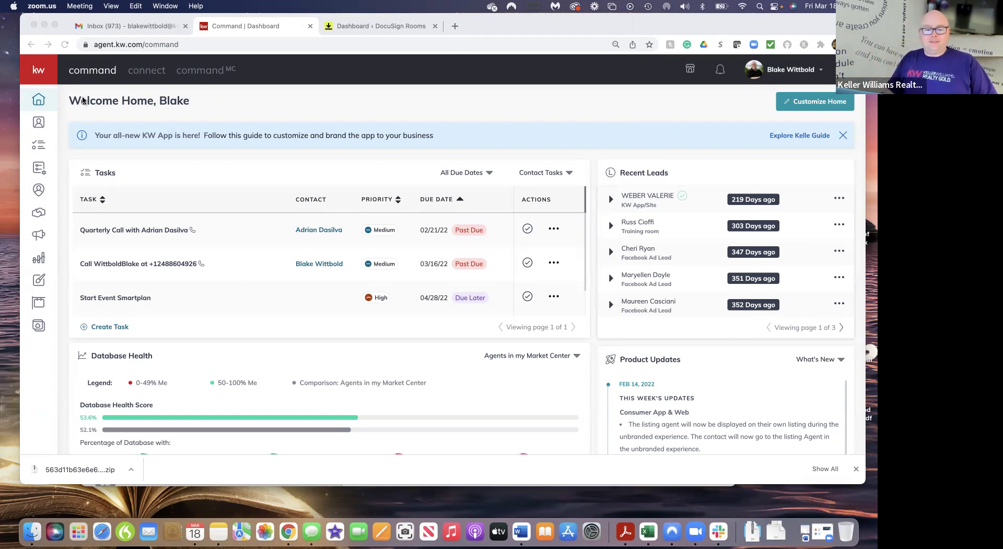
# Open the Contacts page from the sidebar, showing all 394 contacts
pyautogui.click(44, 123)
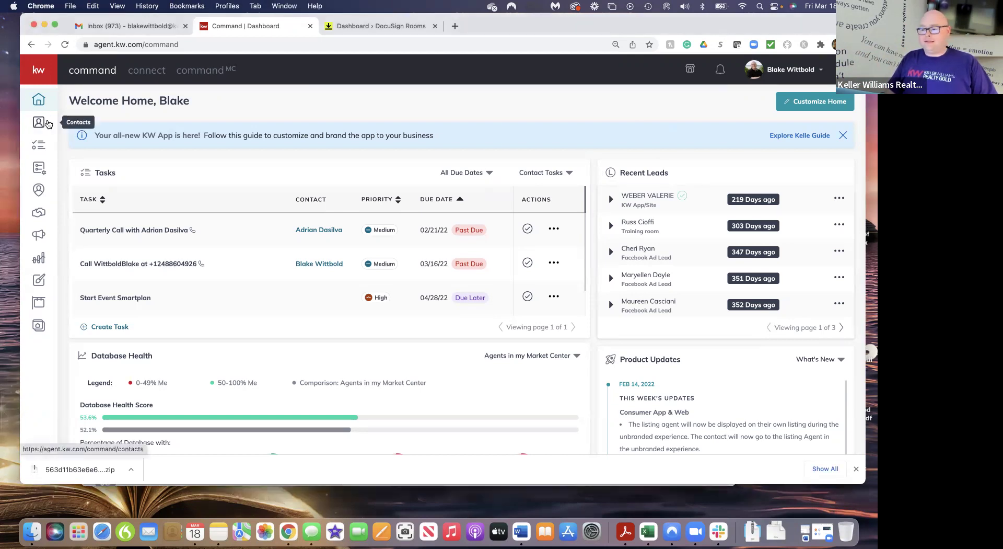
pyautogui.click(44, 124)
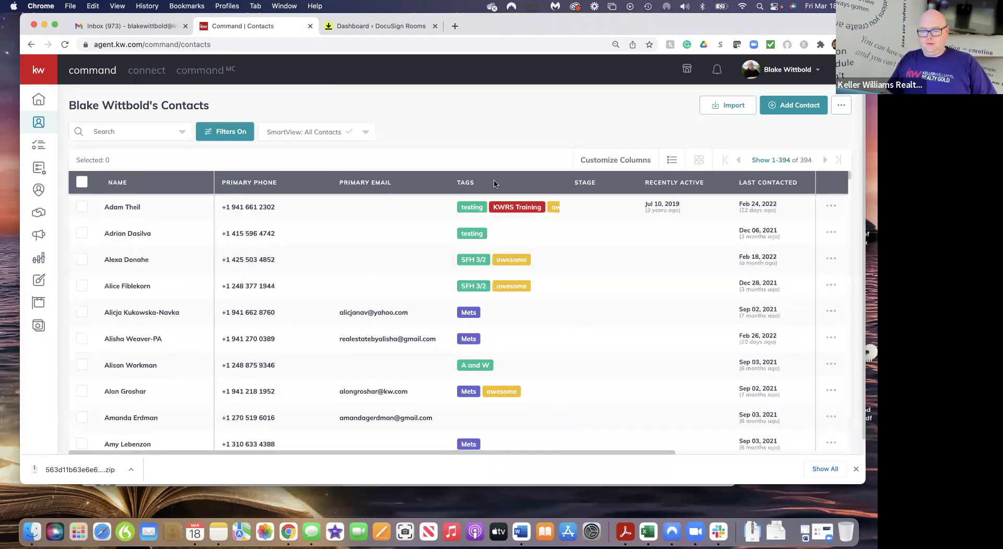
# Add a contact with the client's full name as its only field and create it
pyautogui.click(805, 106)
pyautogui.click(404, 122)
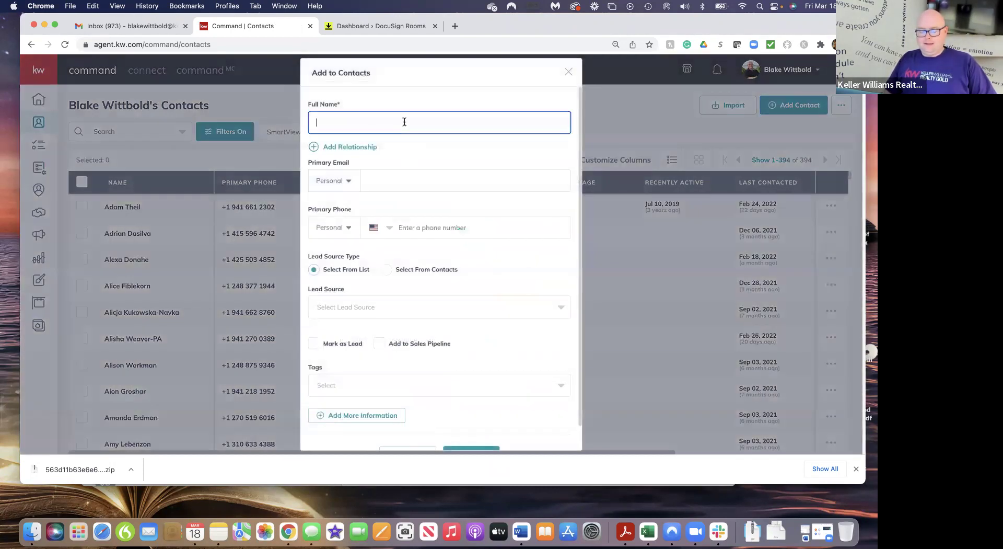
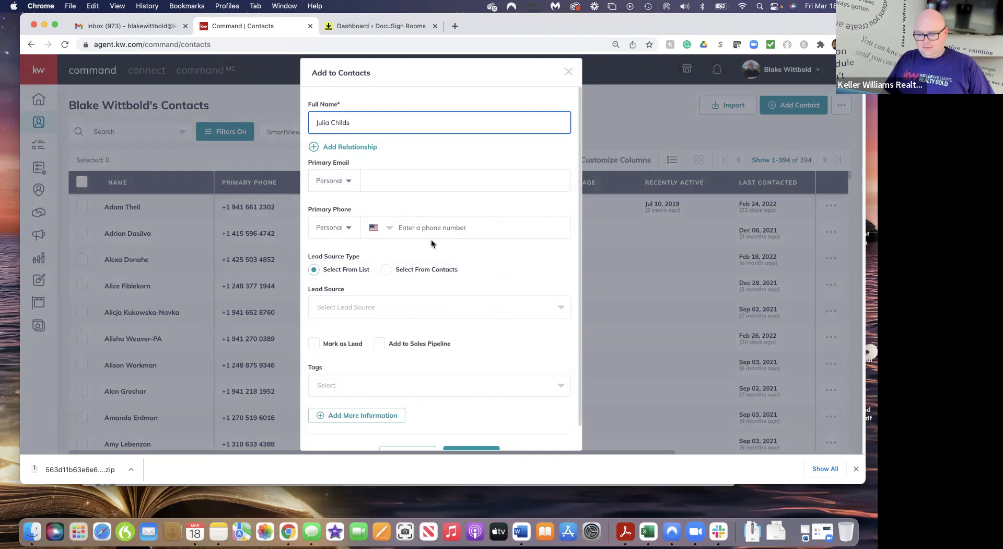
pyautogui.scroll(-1, 469, 275)
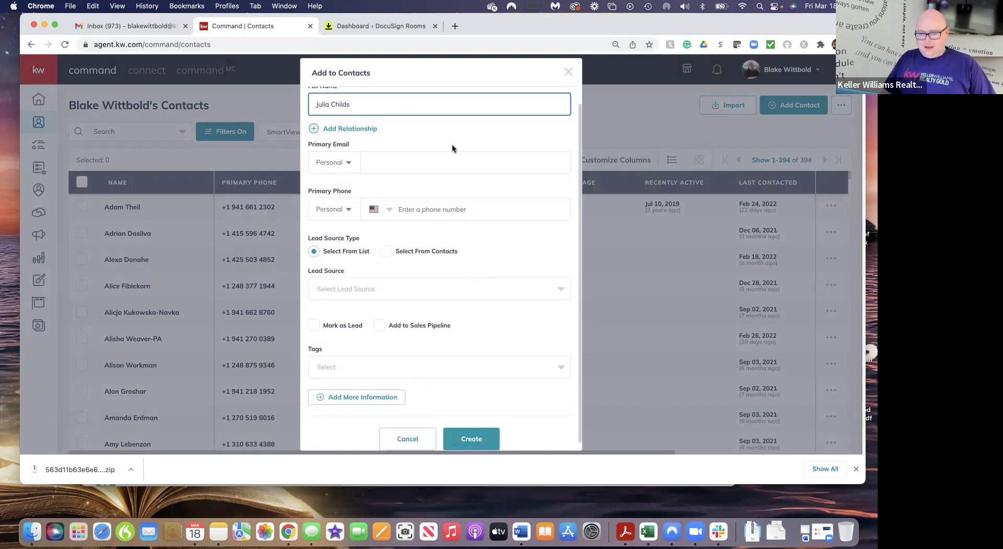
pyautogui.scroll(1, 452, 148)
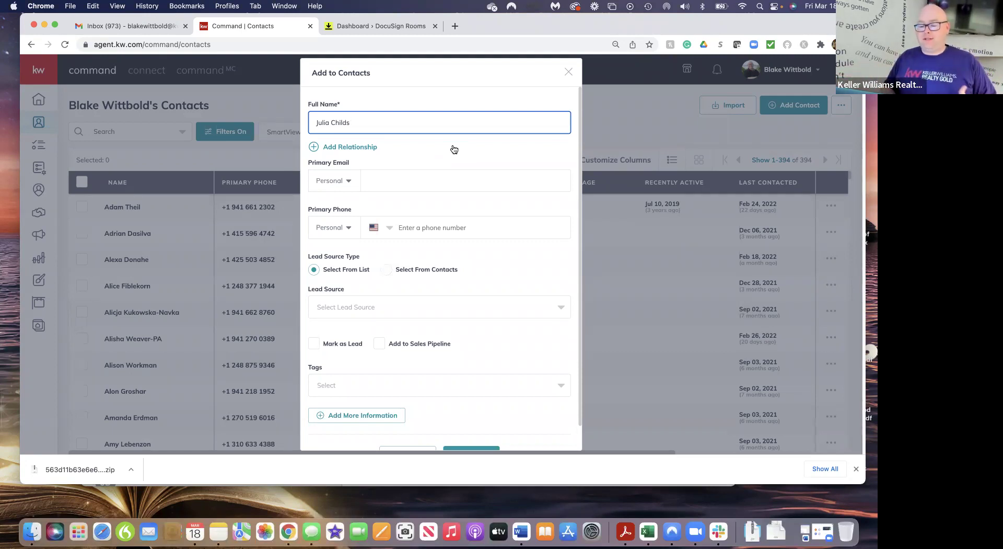
pyautogui.scroll(-1, 480, 256)
pyautogui.scroll(1, 479, 255)
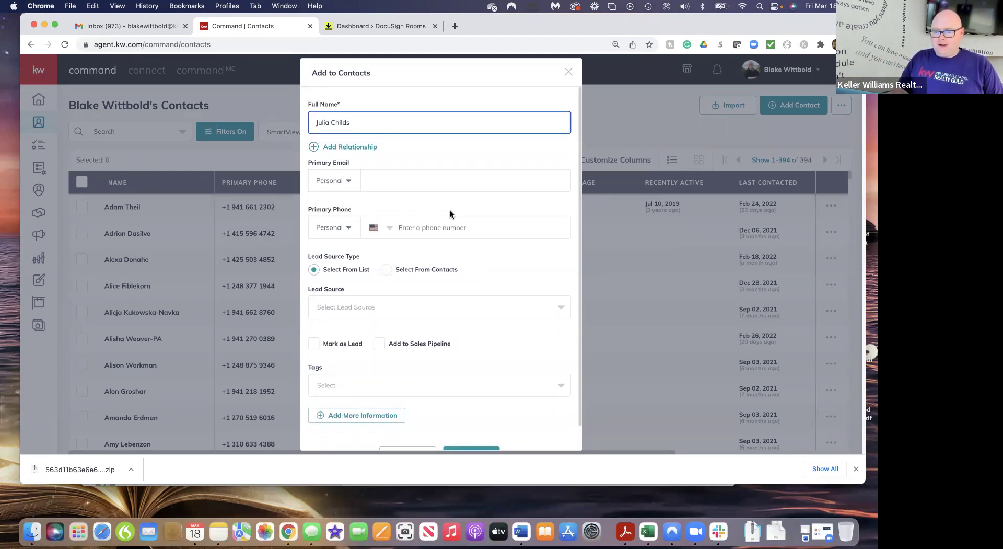
pyautogui.scroll(-1, 450, 212)
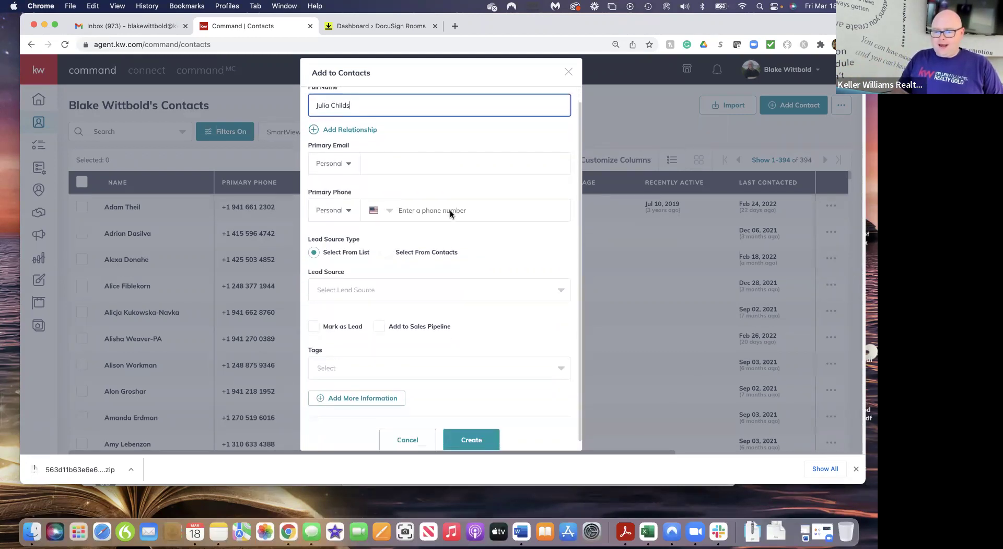
pyautogui.click(464, 427)
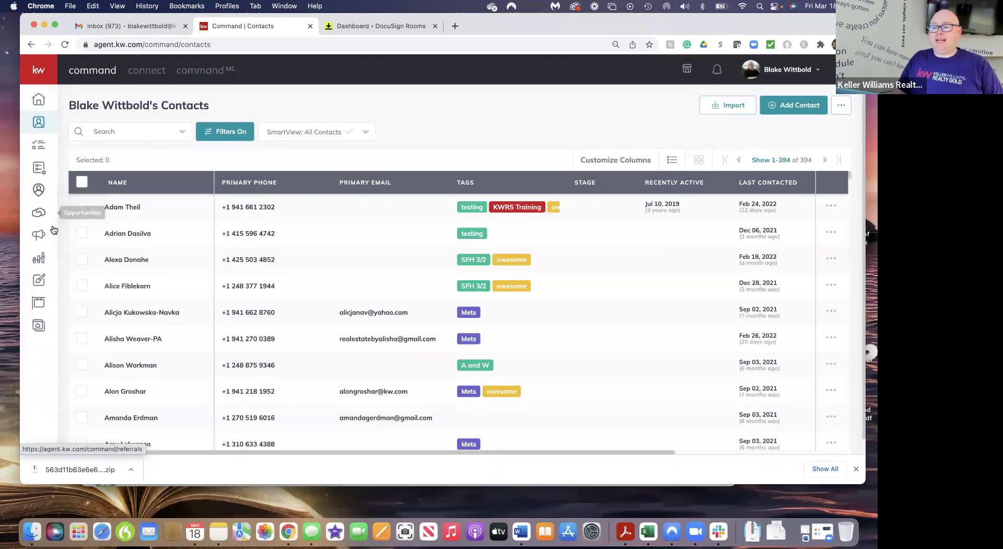
# Open Opportunities and scroll through the Listings, Buyers and Leases pipelines with their stage counts
pyautogui.click(41, 214)
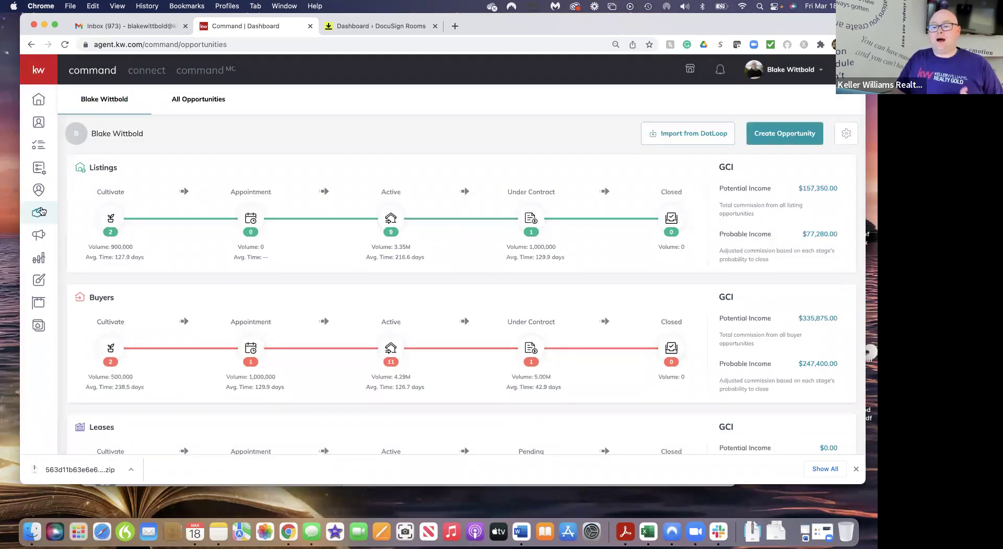
pyautogui.scroll(-2, 222, 311)
pyautogui.scroll(2, 219, 310)
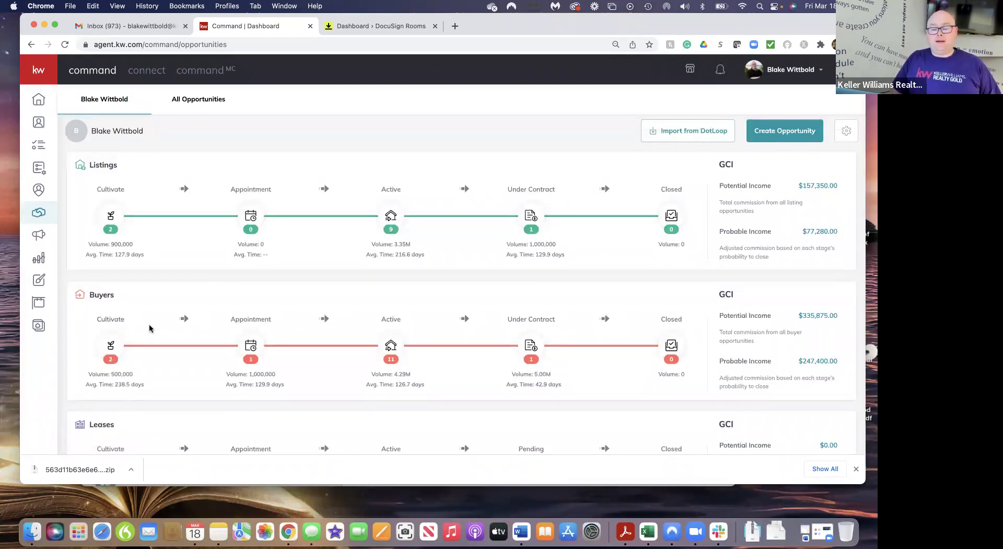
pyautogui.scroll(-3, 214, 321)
pyautogui.scroll(-1, 214, 321)
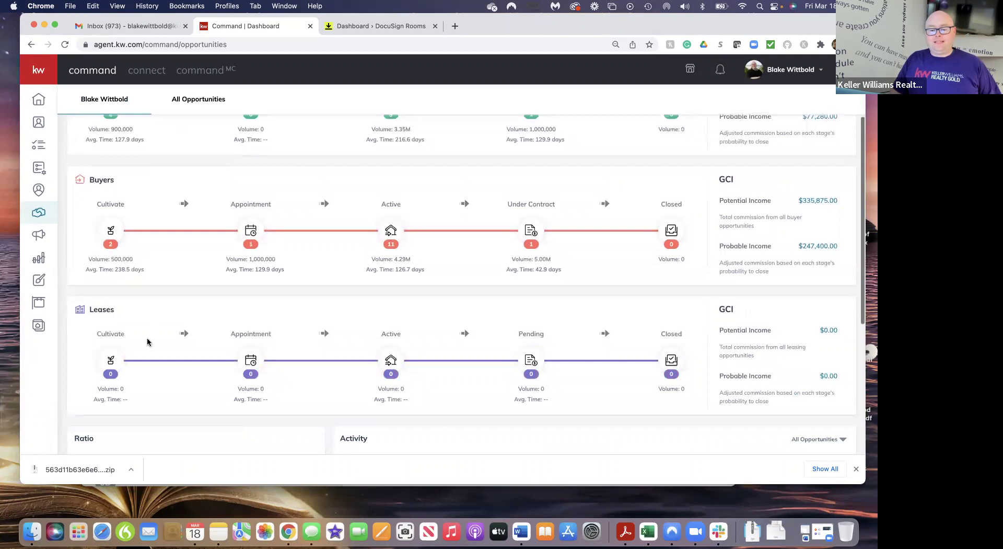
pyautogui.scroll(-1, 151, 340)
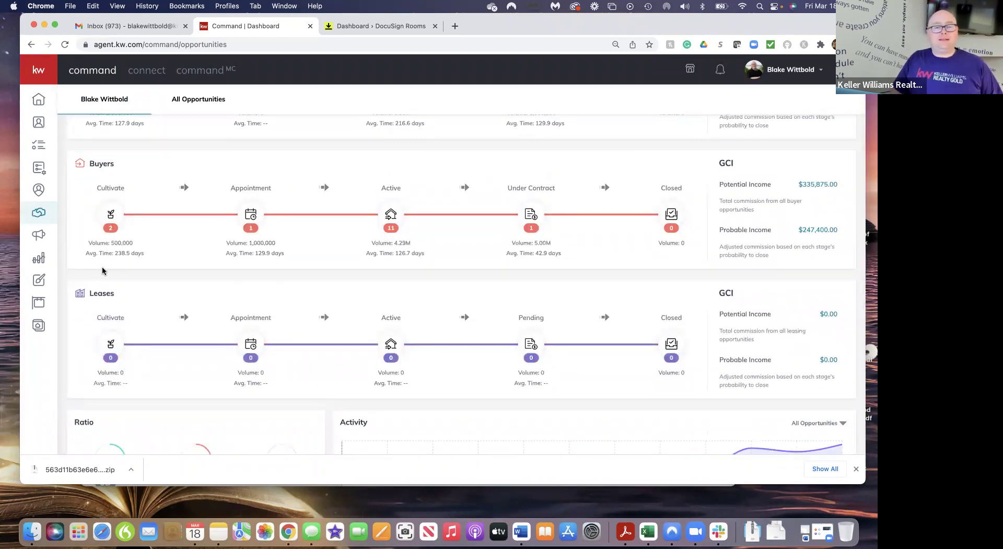
pyautogui.scroll(4, 174, 286)
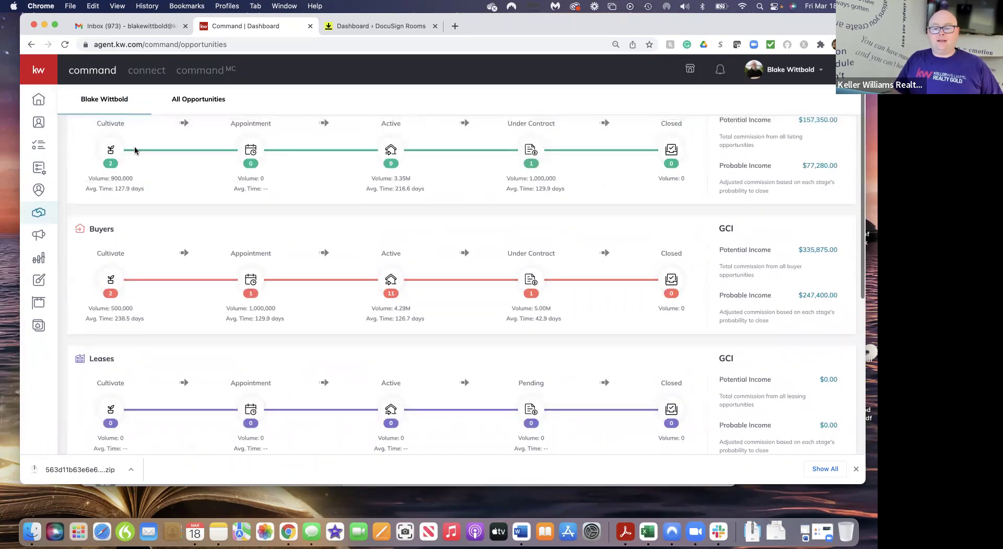
pyautogui.scroll(4, 136, 157)
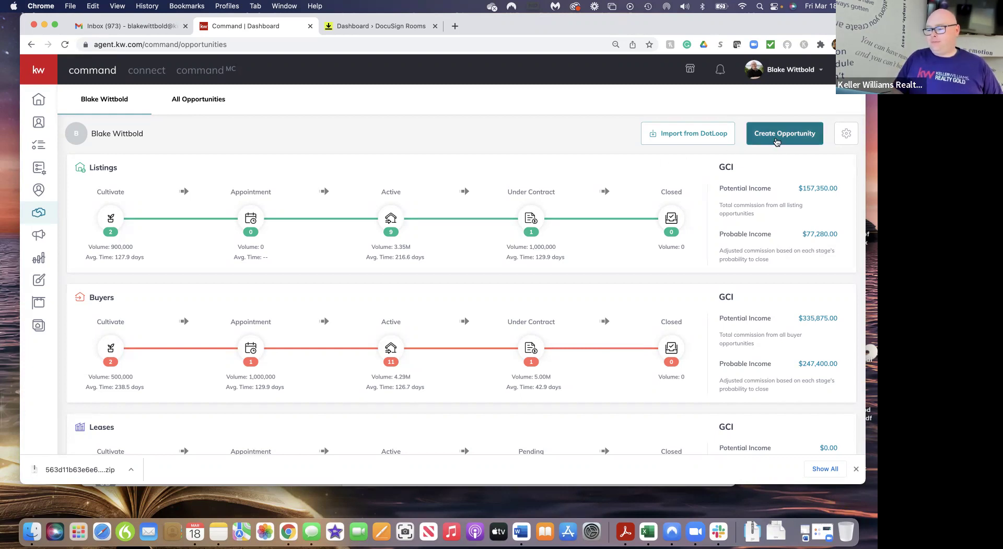
# Start a new opportunity with market center Englewood and opportunity type Listing
pyautogui.click(802, 142)
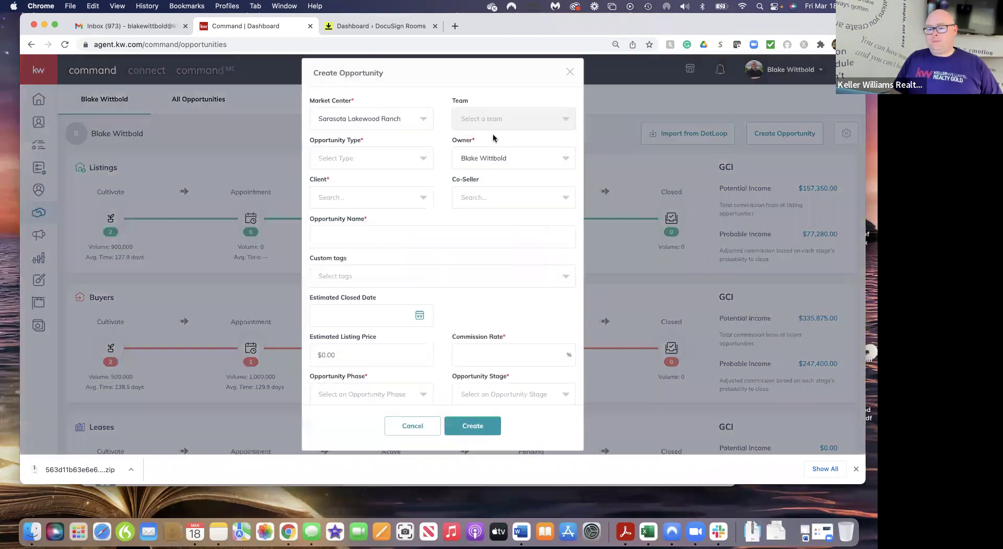
pyautogui.click(423, 127)
pyautogui.click(353, 163)
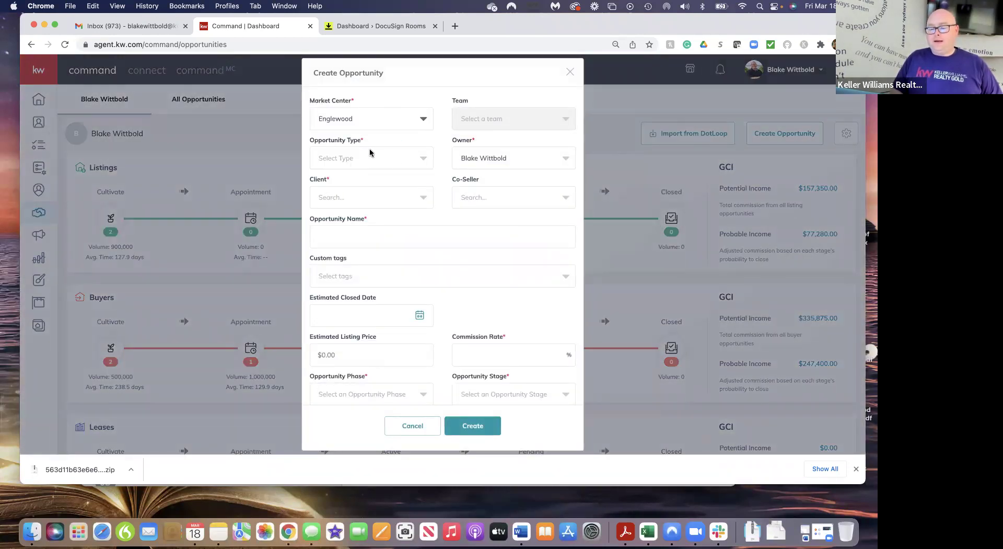
pyautogui.click(365, 157)
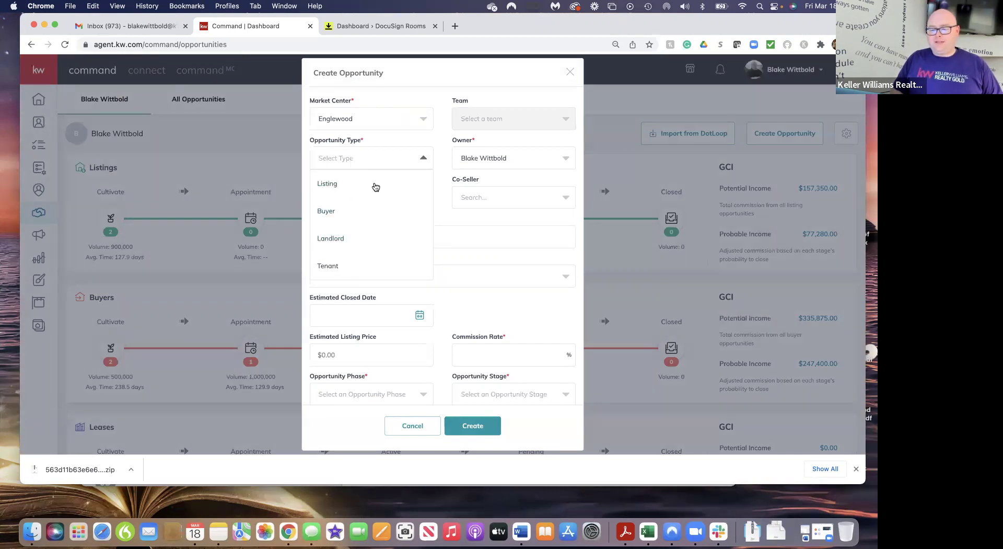
pyautogui.click(329, 185)
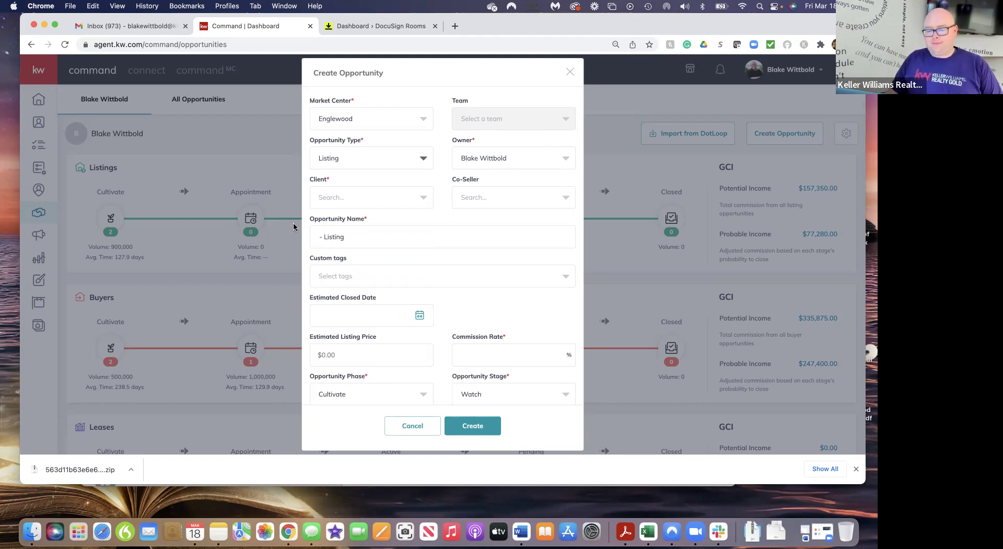
# Search for and select the new client, leaving the co-seller empty
pyautogui.click(340, 202)
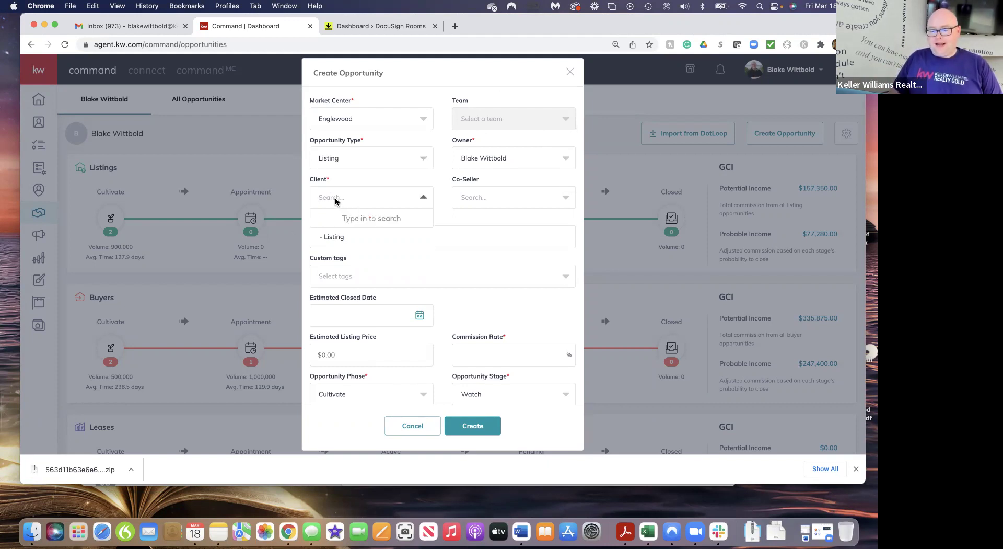
pyautogui.write('Julia')
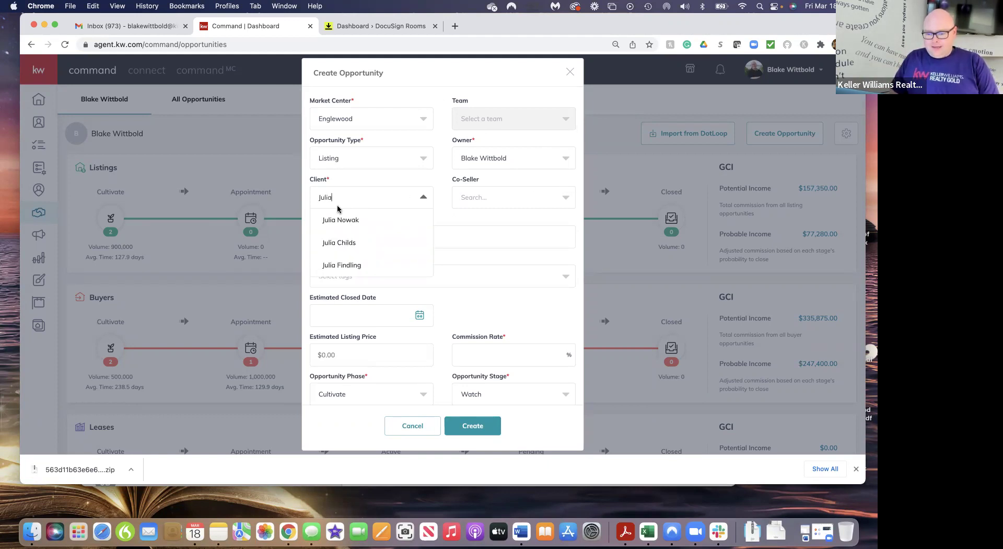
pyautogui.click(342, 239)
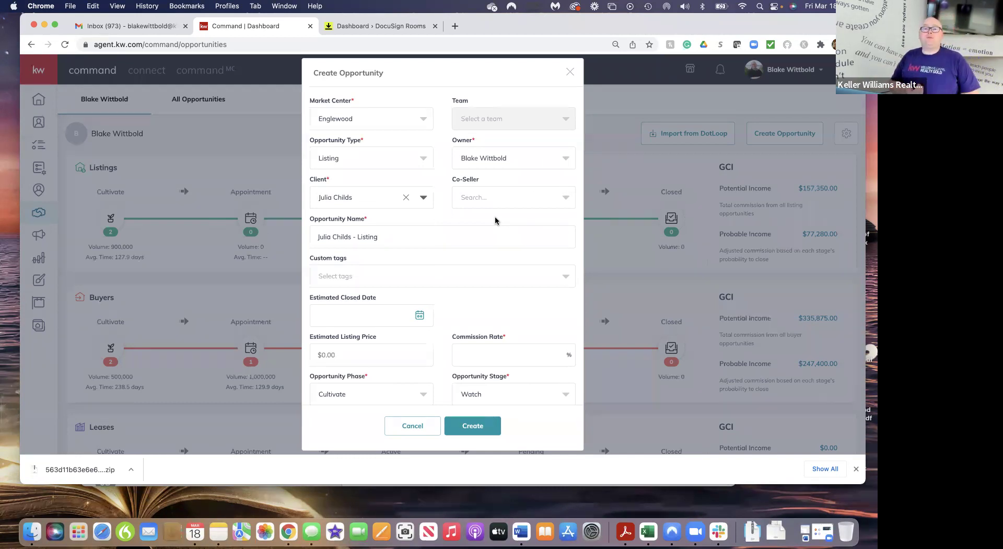
pyautogui.click(502, 198)
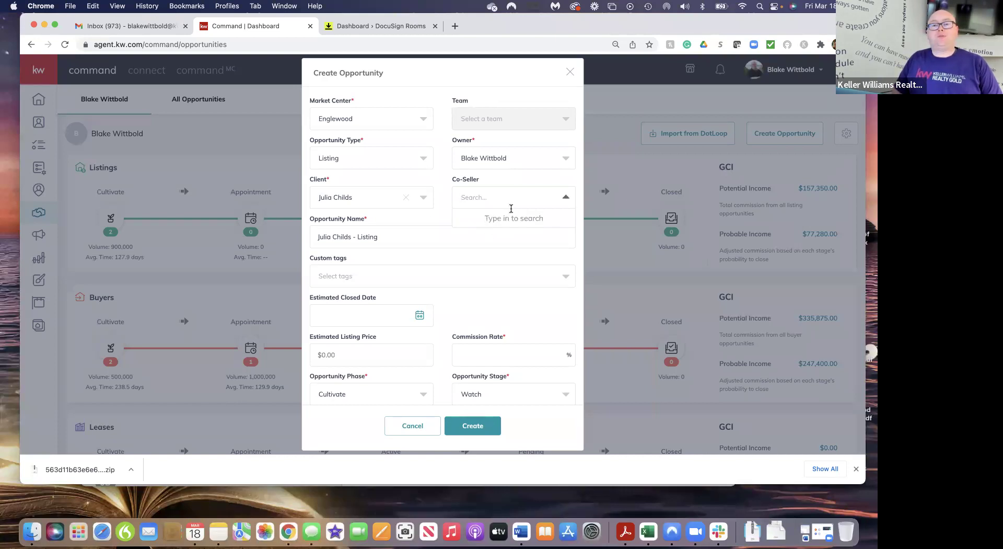
pyautogui.click(439, 220)
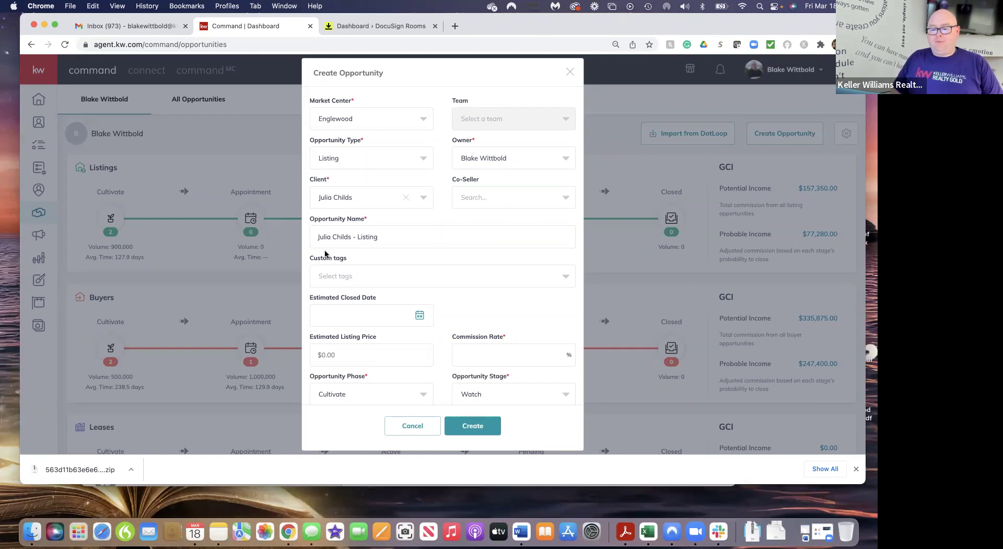
# Replace the client name in Opportunity Name with the property's street address before '- Listing'
pyautogui.click(351, 238)
pyautogui.press('BackSpace')
pyautogui.press('BackSpace')
pyautogui.press('BackSpace')
pyautogui.press('BackSpace')
pyautogui.press('BackSpace')
pyautogui.press('BackSpace')
pyautogui.press('BackSpace')
pyautogui.press('BackSpace')
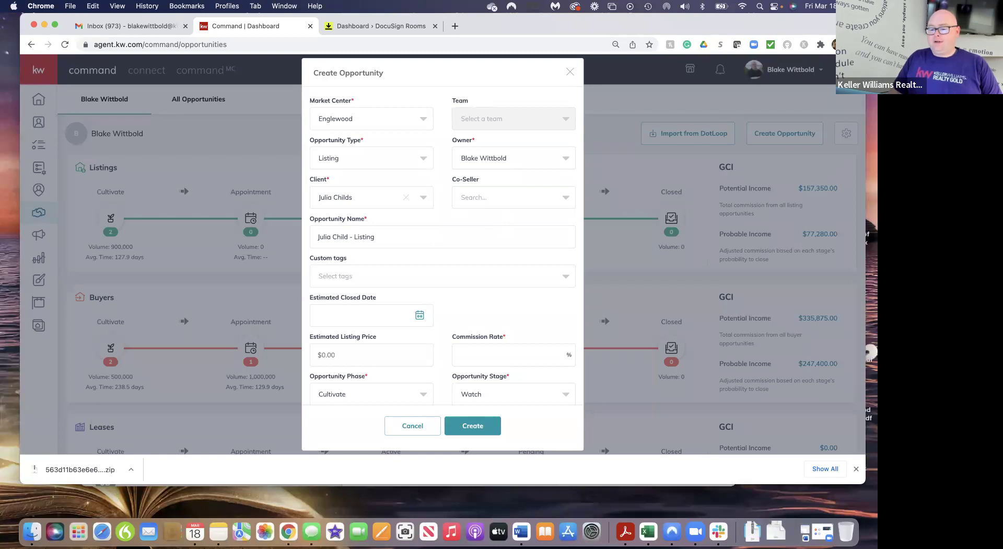
pyautogui.press('BackSpace')
pyautogui.press('BackSpace')
pyautogui.press('BackSpace')
pyautogui.press('BackSpace')
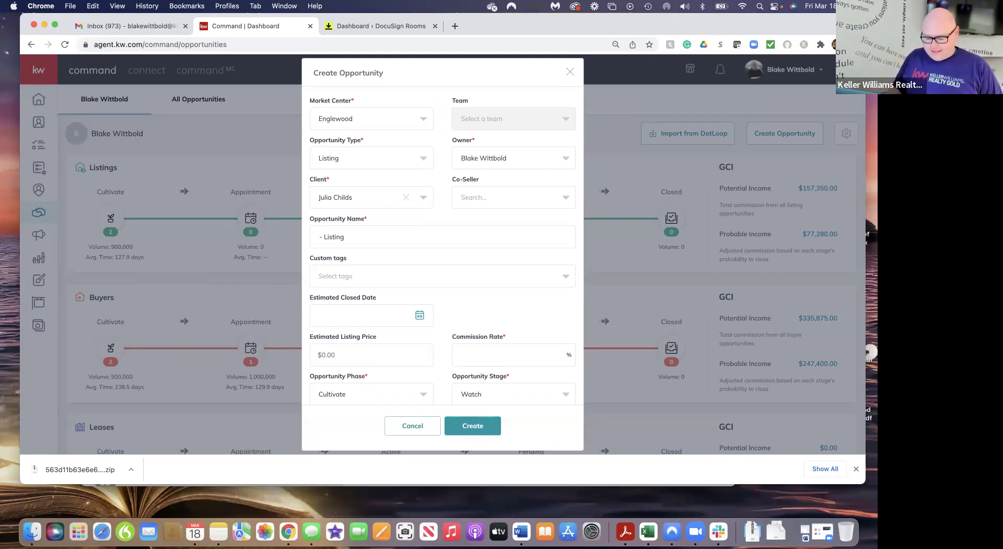
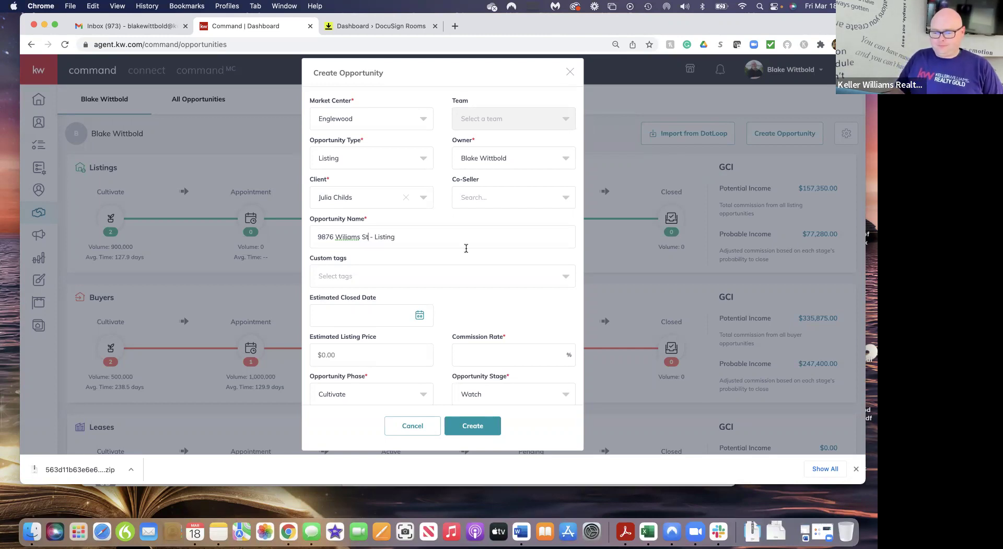
pyautogui.scroll(-1, 415, 259)
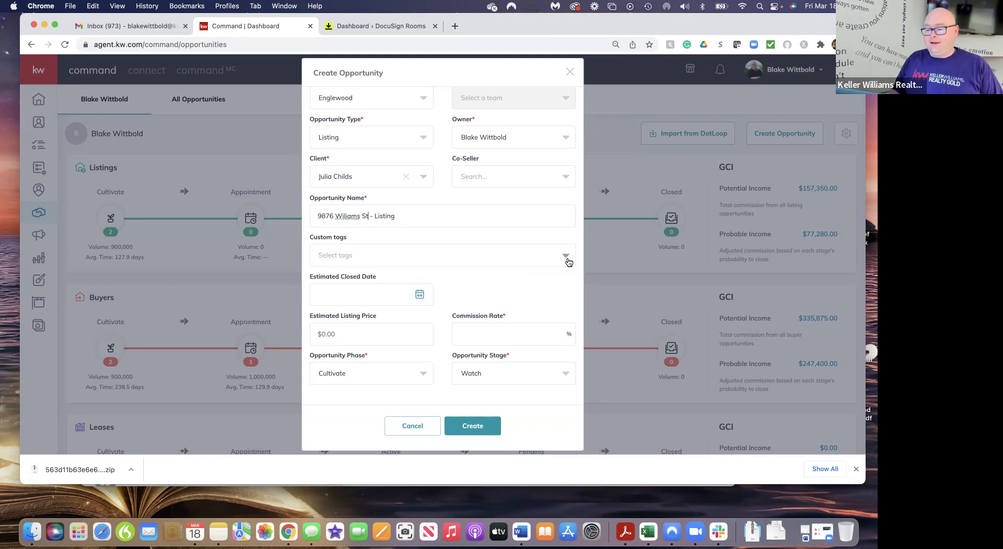
# Type 'Waterfront luxury' in Custom tags and create it as a new tag
pyautogui.click(567, 256)
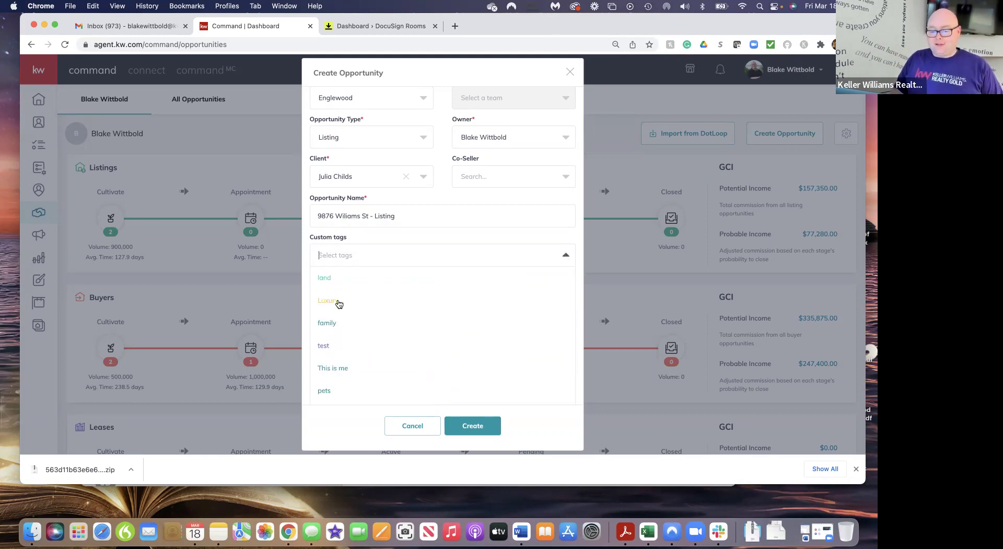
pyautogui.scroll(-3, 365, 331)
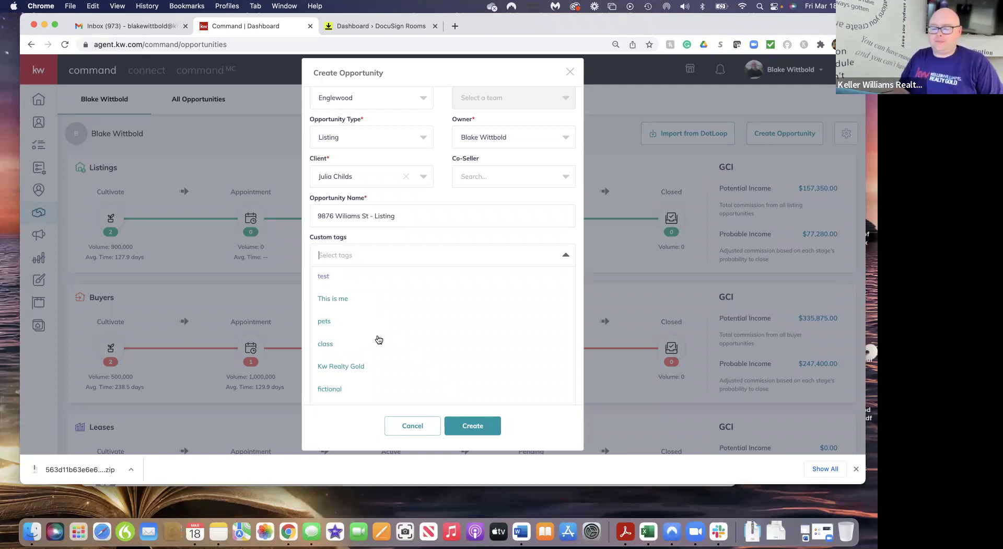
pyautogui.scroll(-5, 384, 342)
pyautogui.scroll(-10, 386, 342)
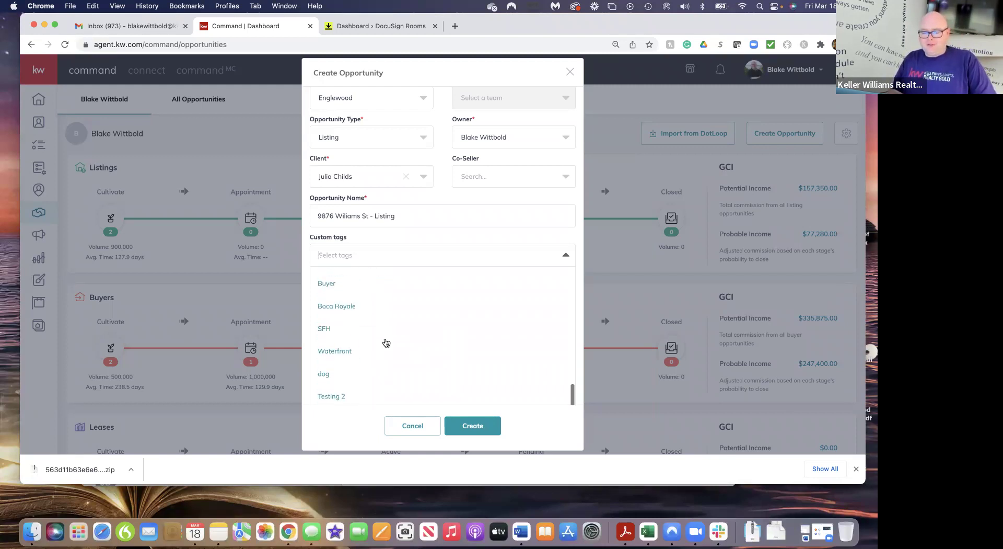
pyautogui.click(337, 255)
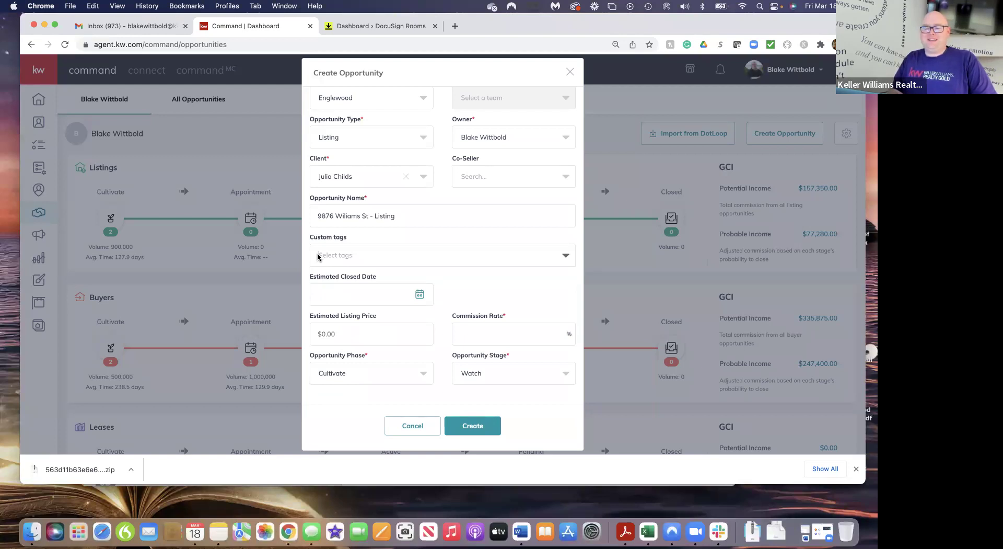
pyautogui.click(318, 255)
pyautogui.click(317, 255)
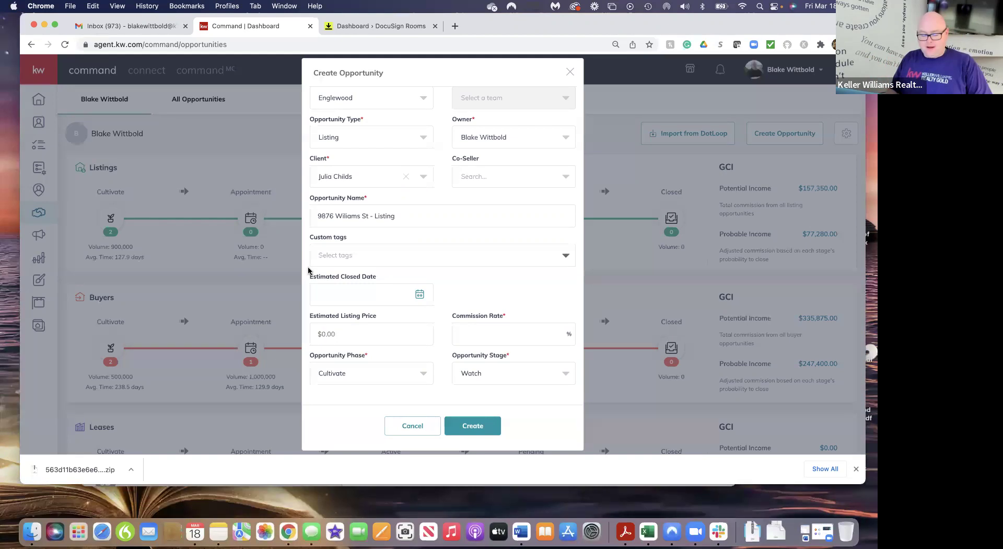
pyautogui.write('Water')
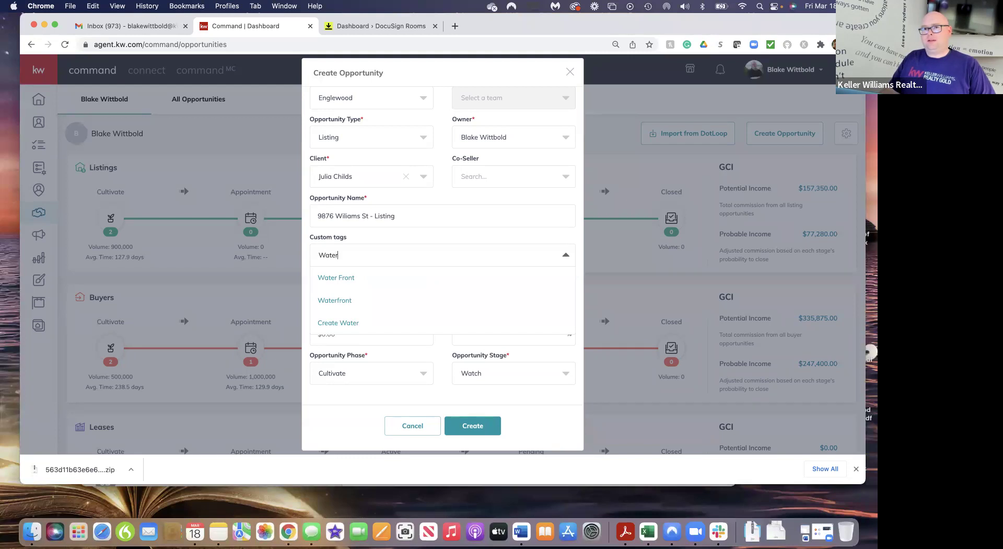
pyautogui.write('fr')
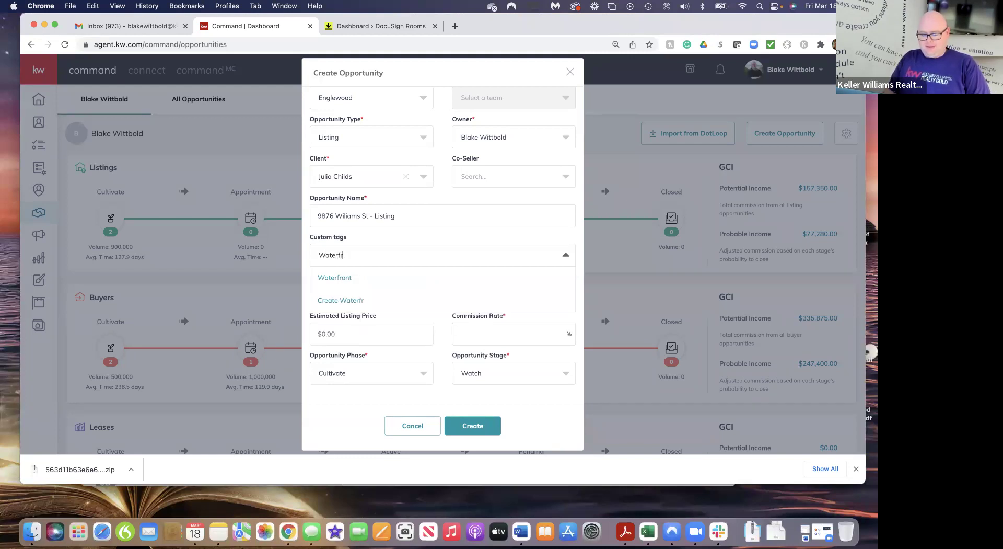
pyautogui.write('ont luxury')
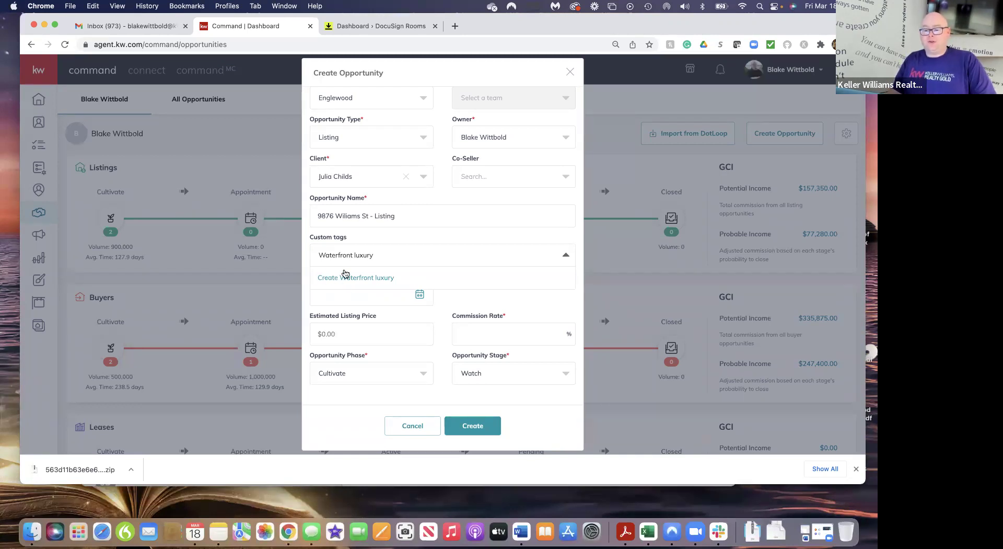
pyautogui.click(352, 279)
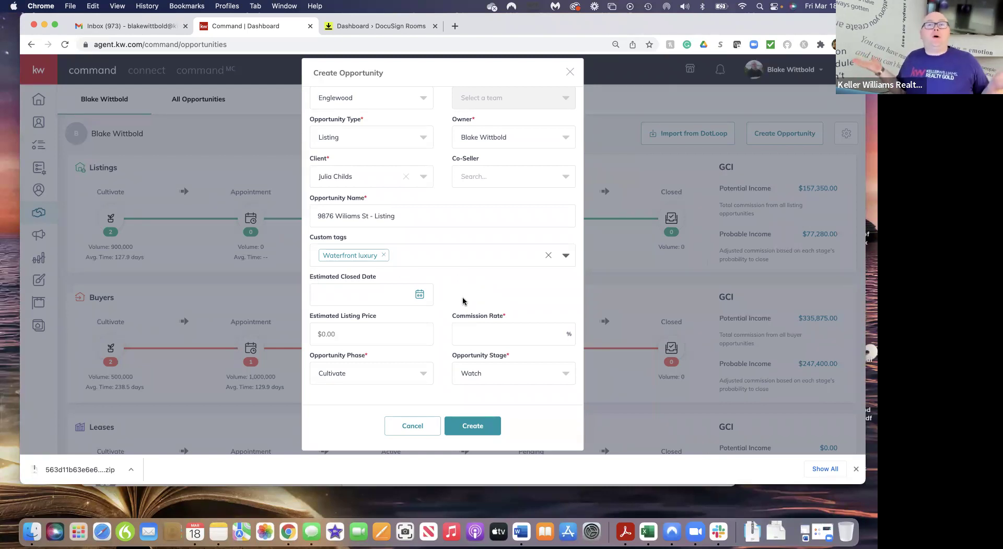
# Enter an estimated listing price of 1,200,000 and a commission rate of 3%
pyautogui.click(351, 333)
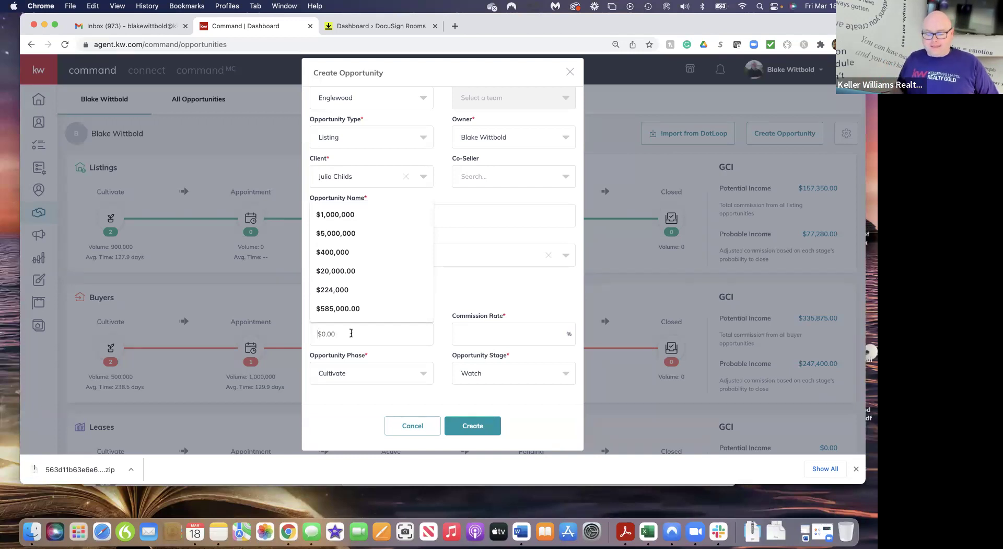
pyautogui.write('1,200')
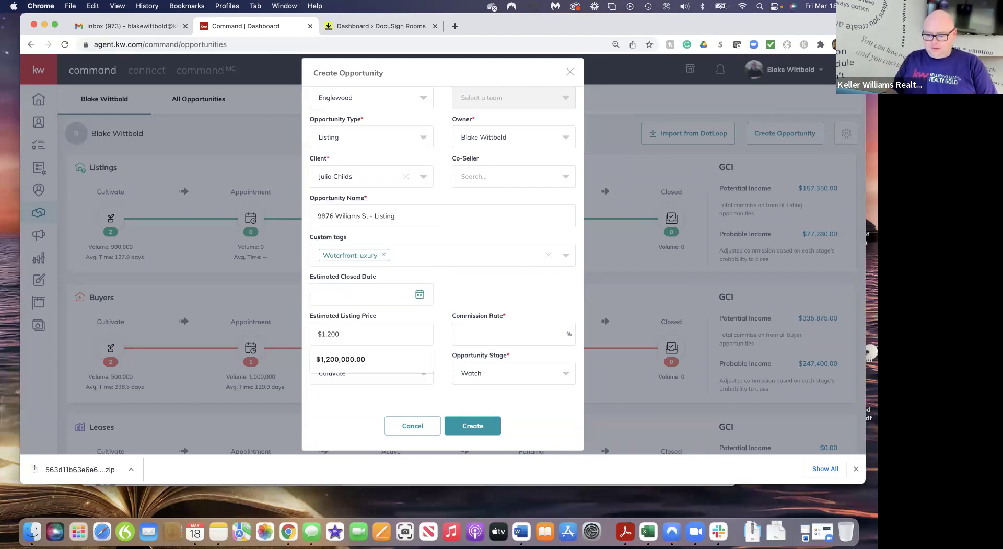
pyautogui.write(',000')
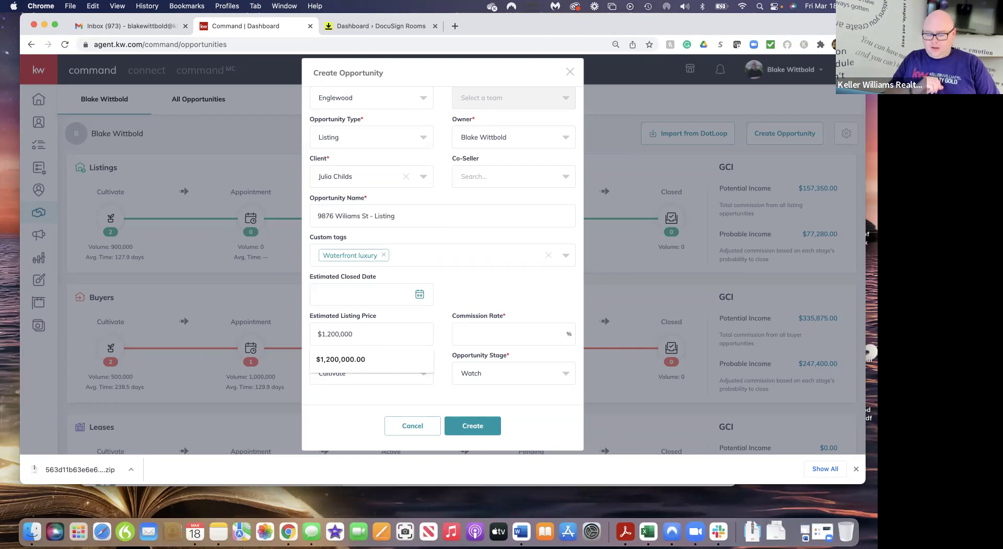
pyautogui.click(457, 298)
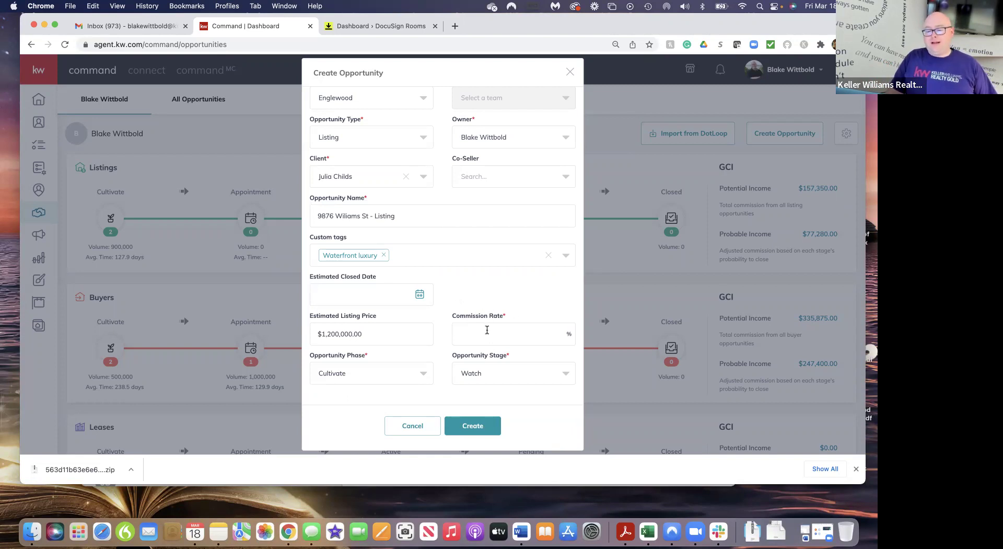
pyautogui.click(470, 335)
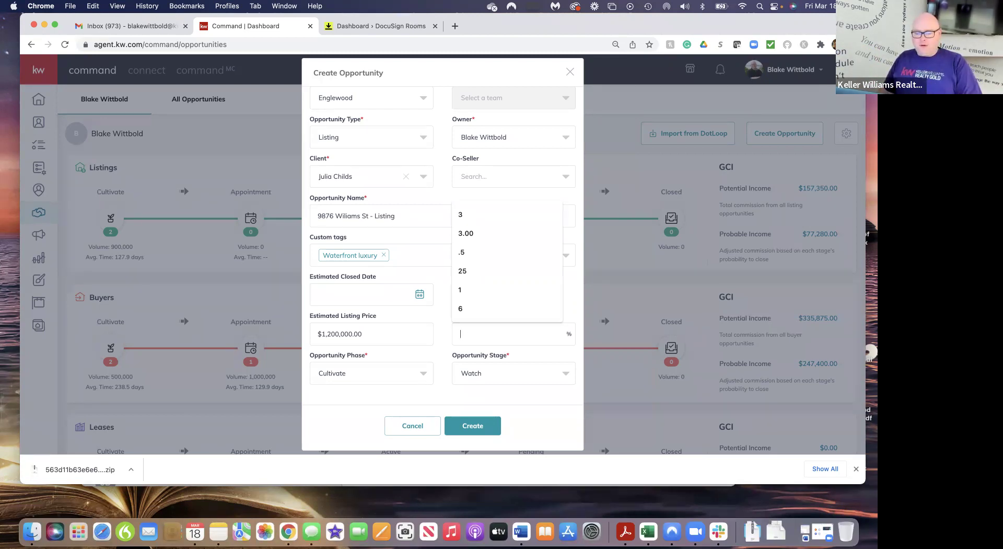
pyautogui.write('3')
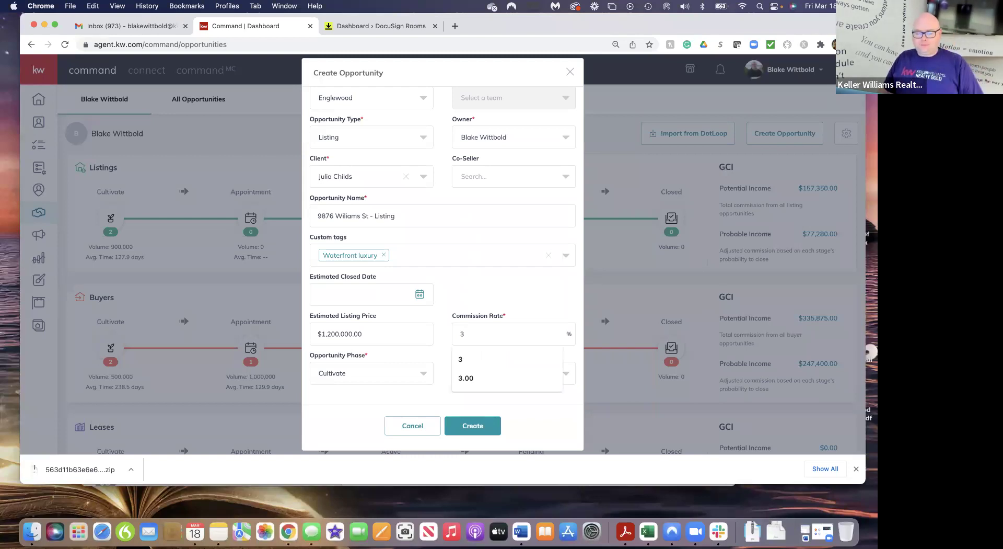
pyautogui.click(439, 344)
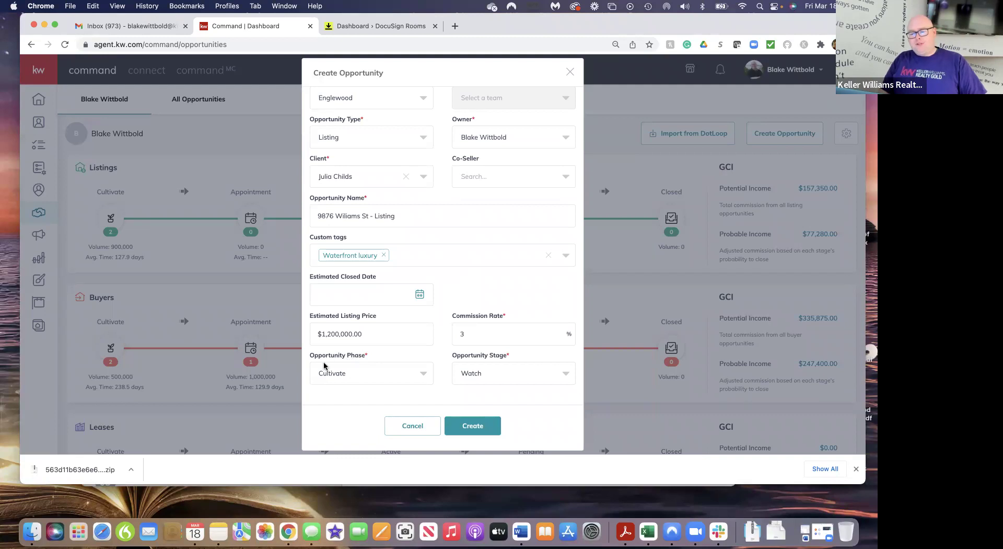
# Set phase to Appointment and stage to Scheduled, then create the opportunity
pyautogui.click(423, 374)
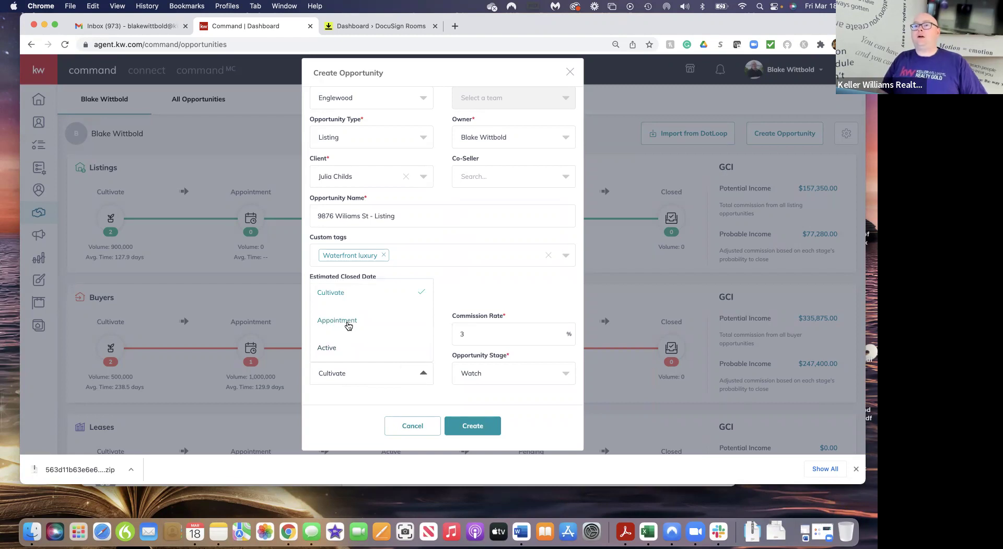
pyautogui.click(348, 325)
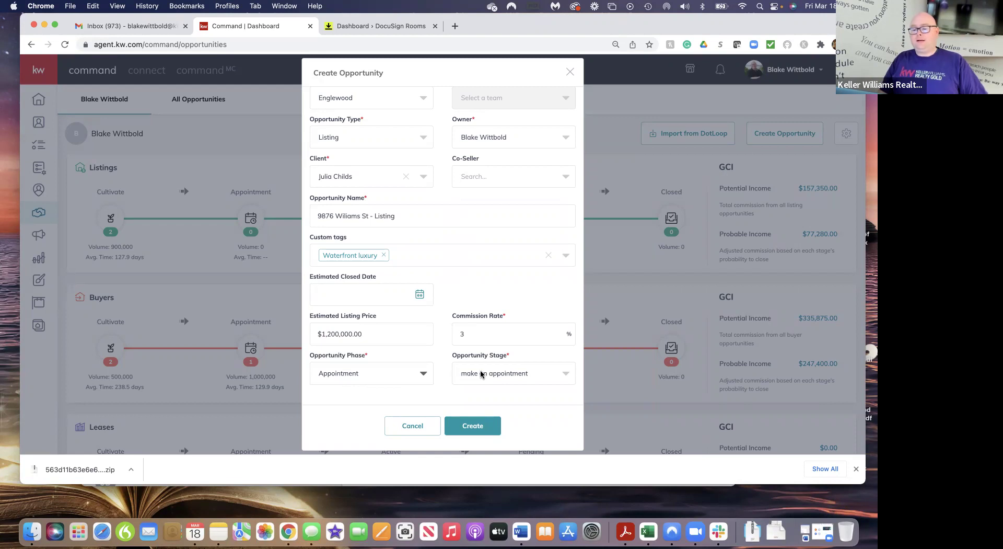
pyautogui.click(554, 371)
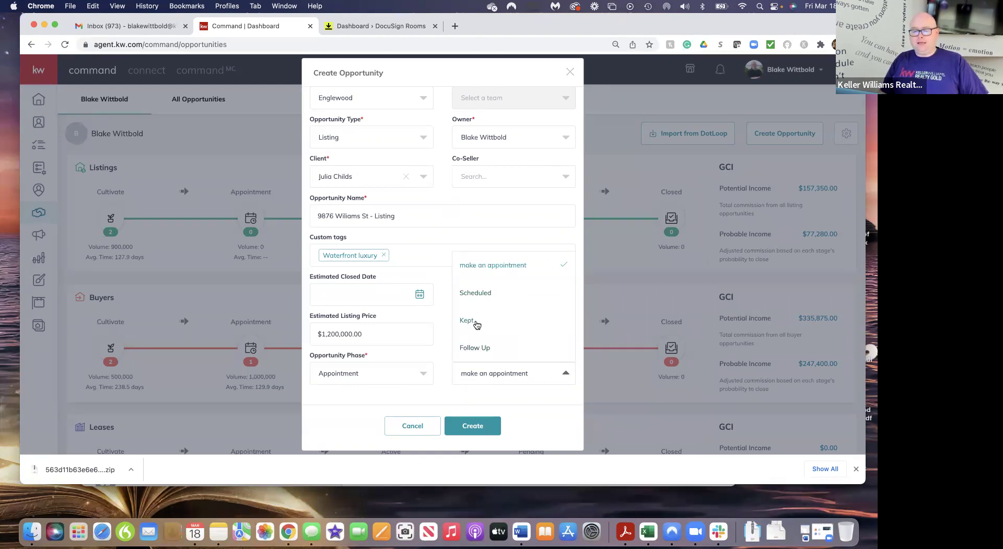
pyautogui.click(483, 293)
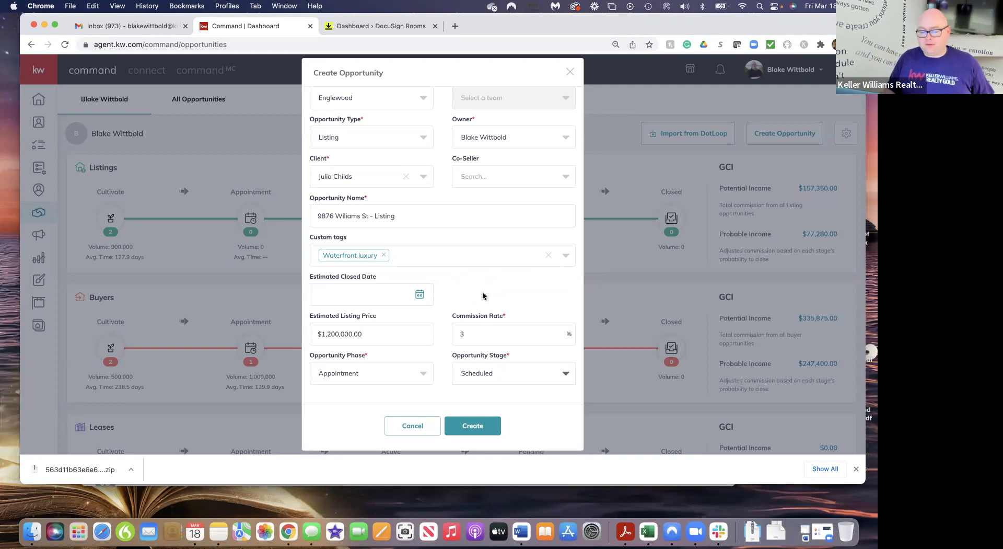
pyautogui.click(513, 374)
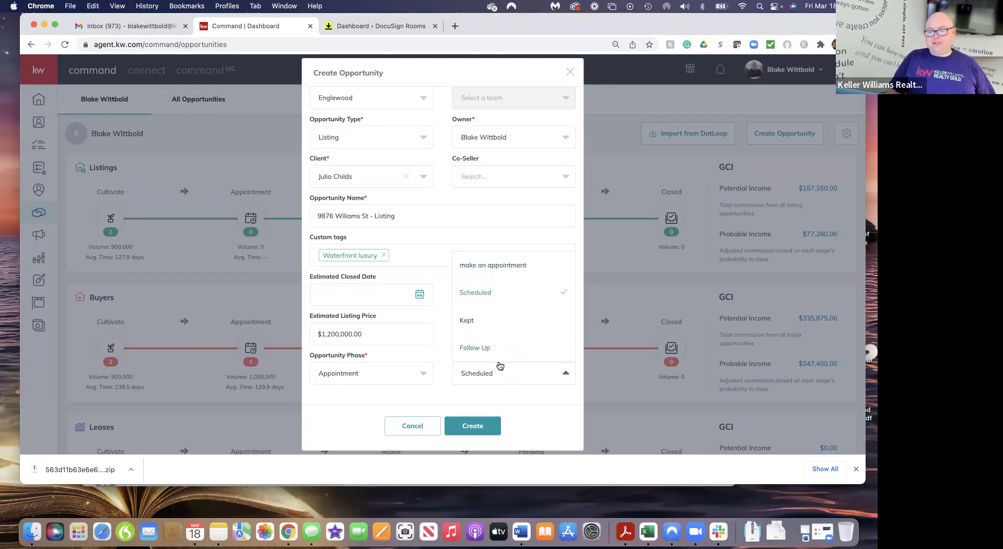
pyautogui.click(476, 426)
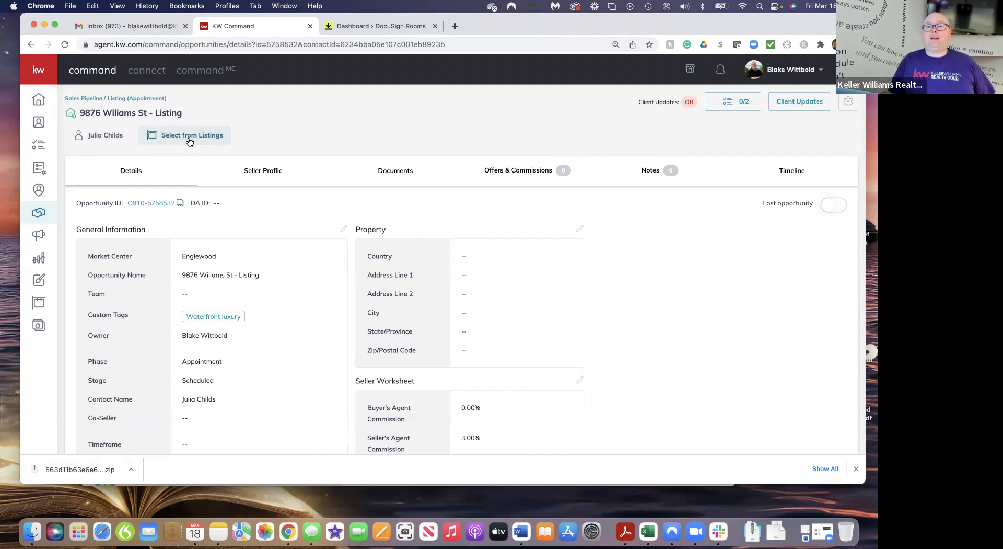
# Close Select from Listings without linking, scroll the Details tab, and edit General Information
pyautogui.click(189, 142)
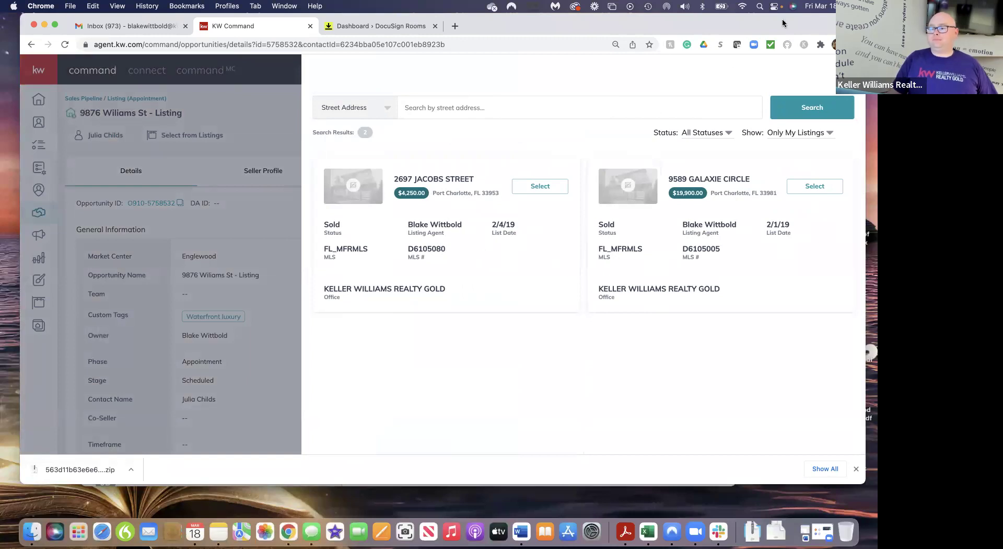
pyautogui.click(847, 72)
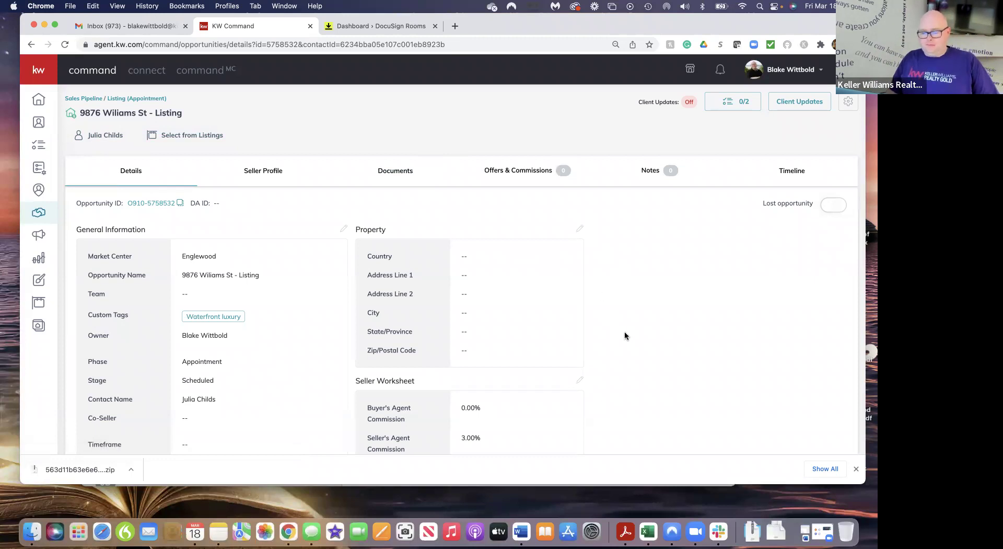
pyautogui.scroll(-4, 637, 369)
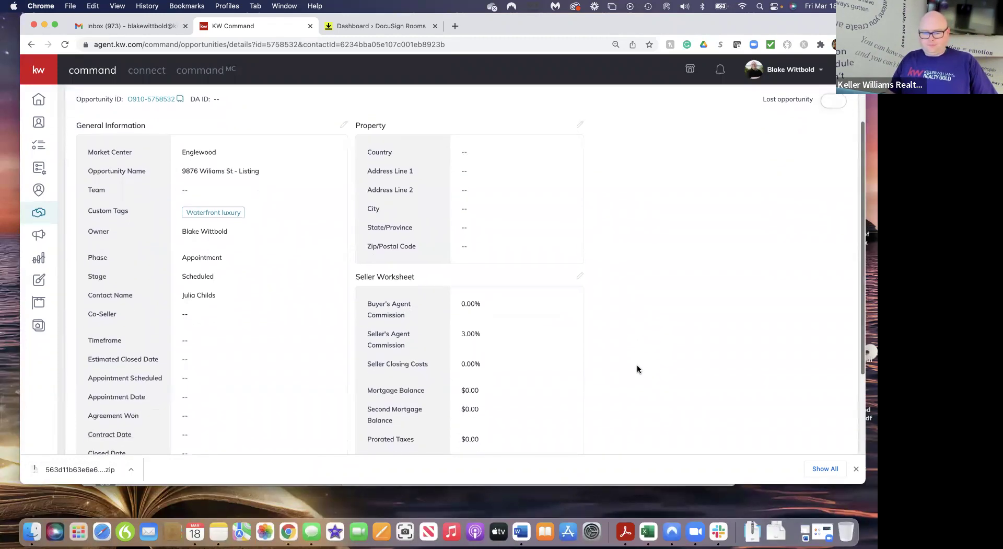
pyautogui.scroll(1, 637, 368)
pyautogui.scroll(-2, 638, 369)
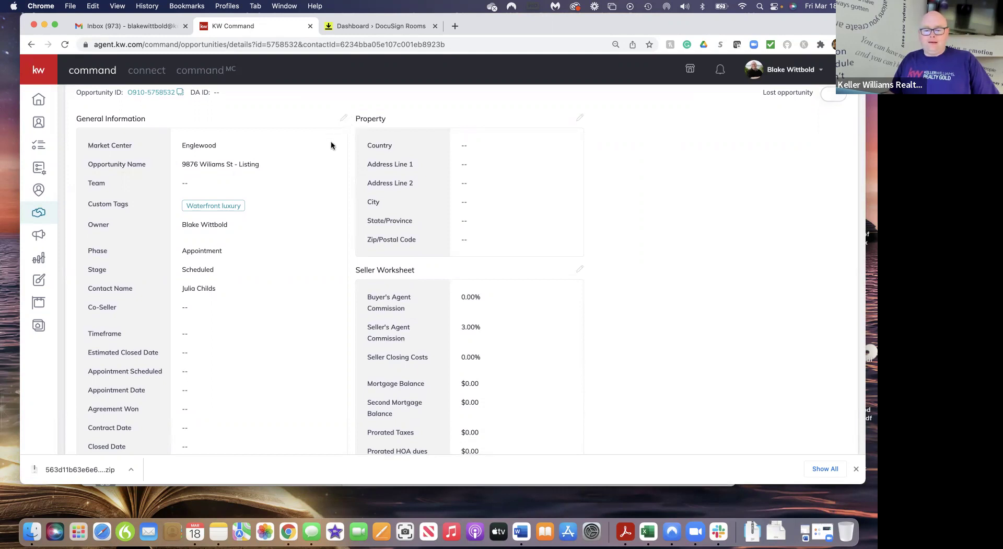
pyautogui.scroll(-2, 306, 328)
pyautogui.scroll(4, 306, 328)
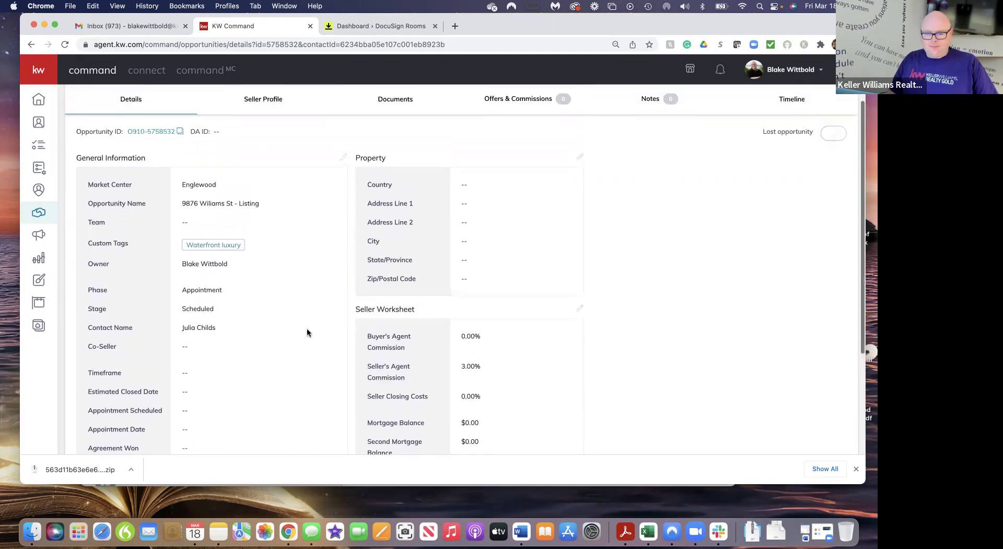
pyautogui.scroll(-2, 307, 332)
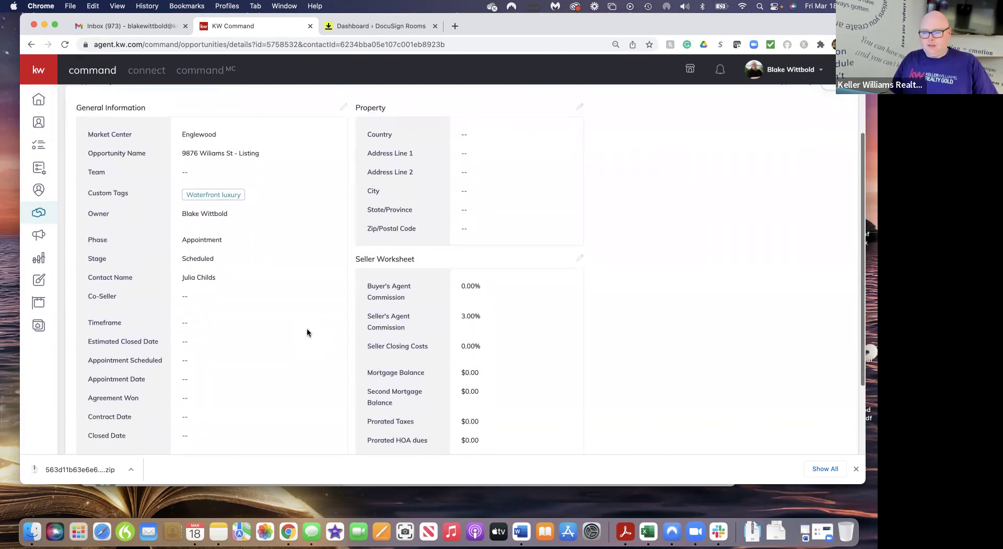
pyautogui.scroll(1, 307, 332)
pyautogui.scroll(-3, 307, 332)
pyautogui.scroll(3, 306, 332)
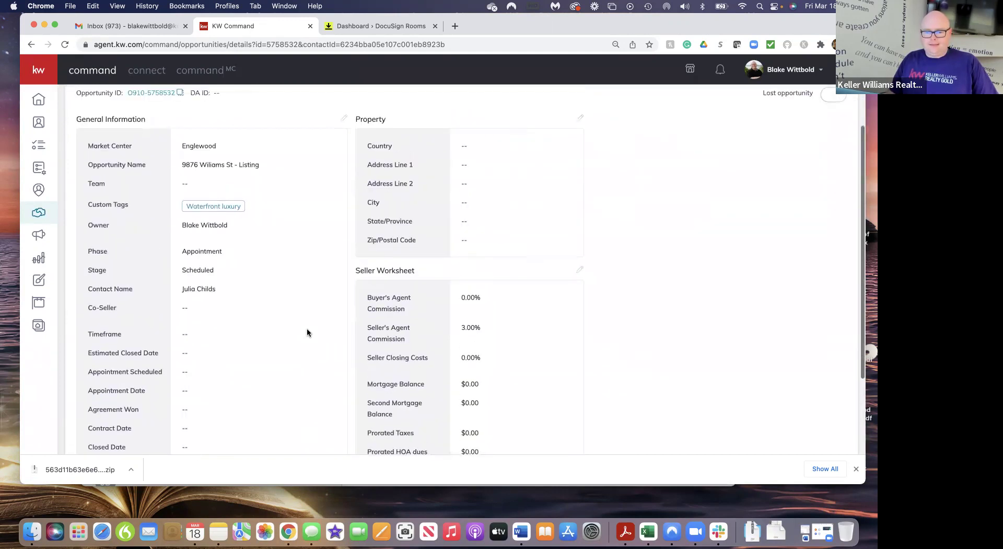
pyautogui.click(346, 119)
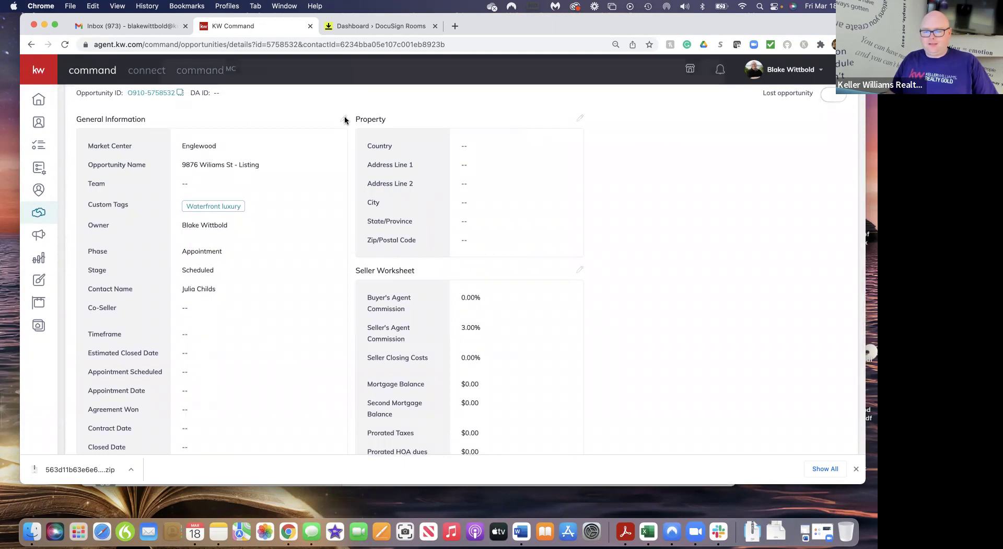
# Set appointment scheduled to March 17, appointment and agreement-won dates to March 18, and save
pyautogui.scroll(-5, 532, 220)
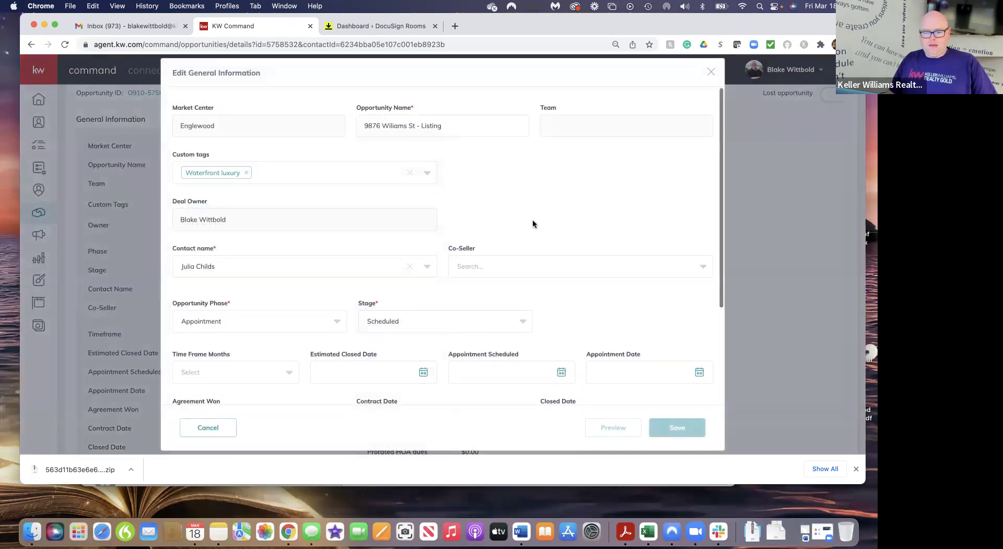
pyautogui.scroll(-1, 533, 220)
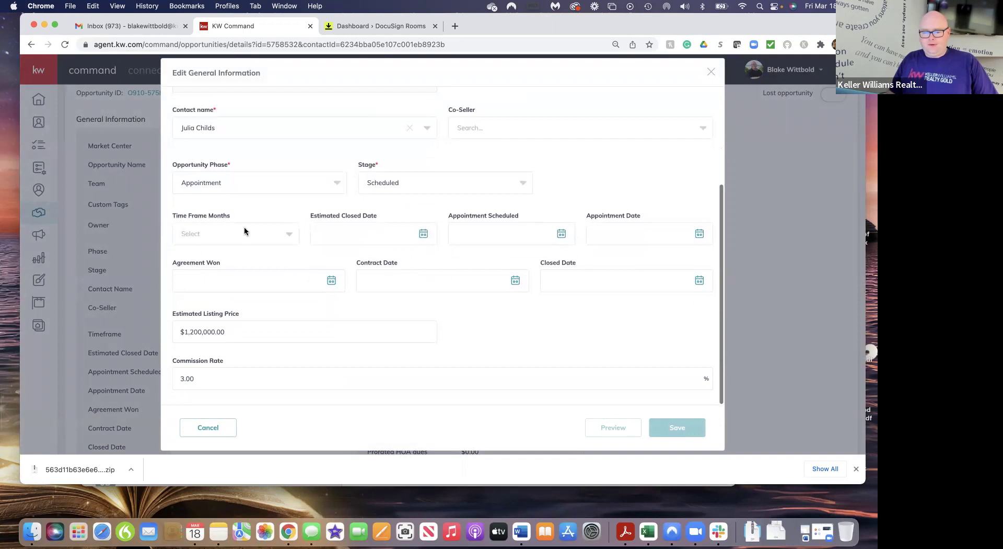
pyautogui.click(561, 235)
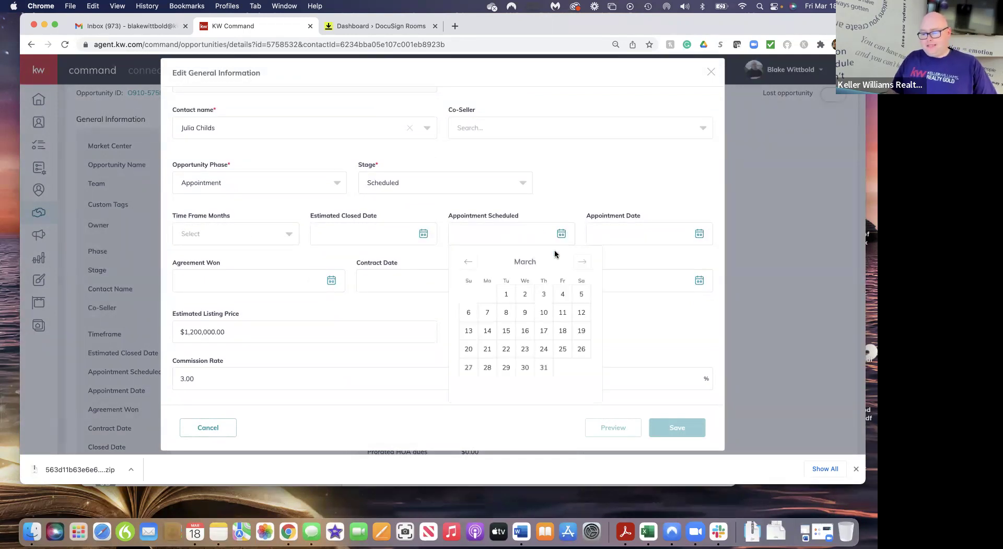
pyautogui.click(544, 331)
pyautogui.click(700, 235)
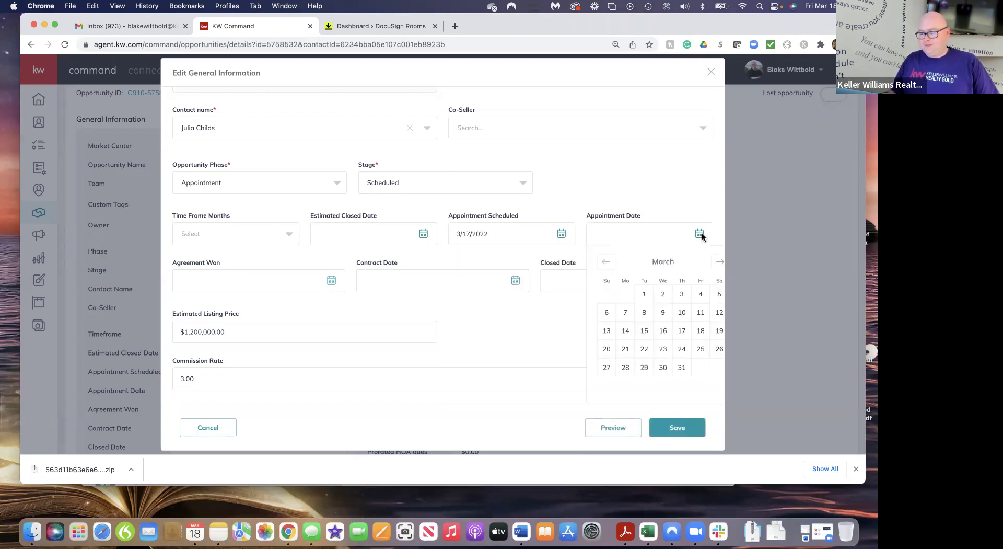
pyautogui.click(700, 331)
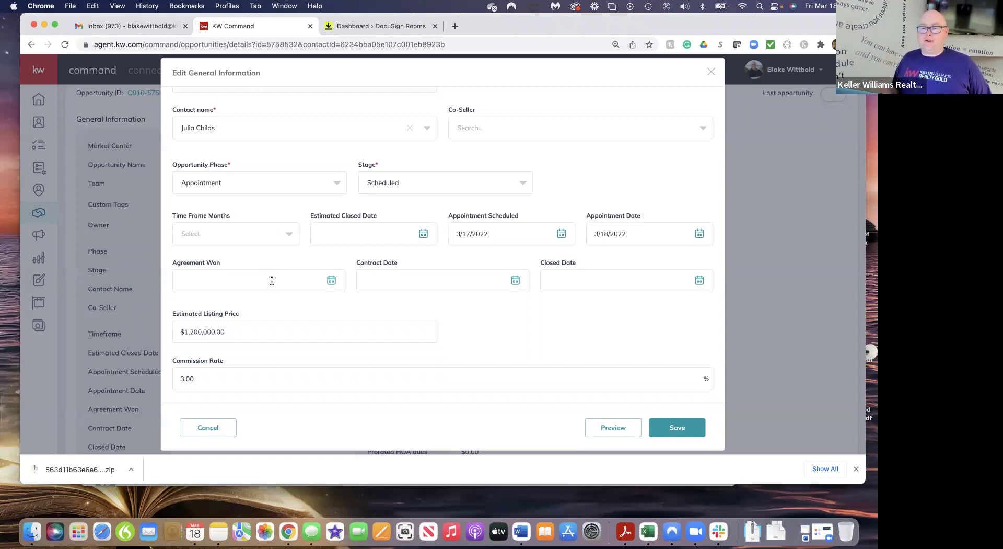
pyautogui.click(331, 281)
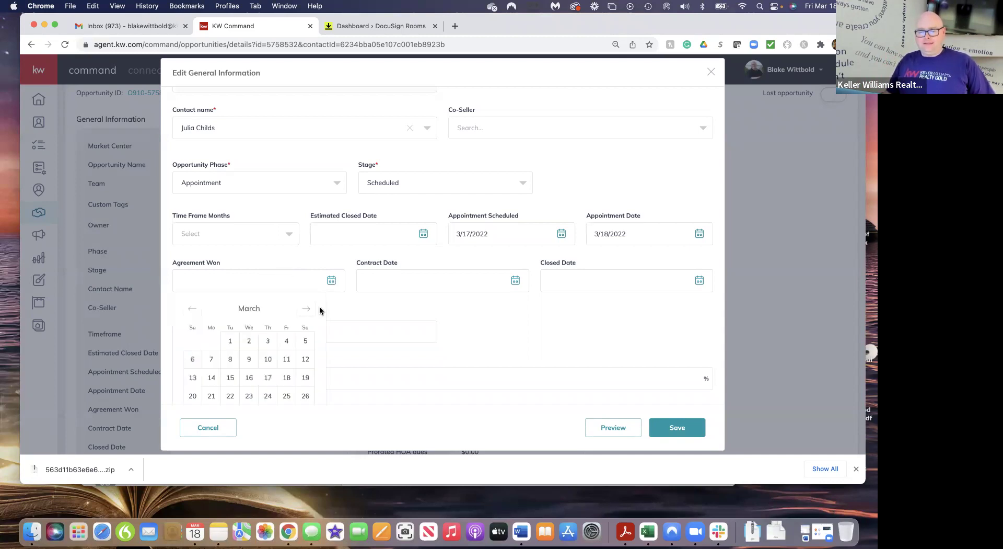
pyautogui.click(288, 376)
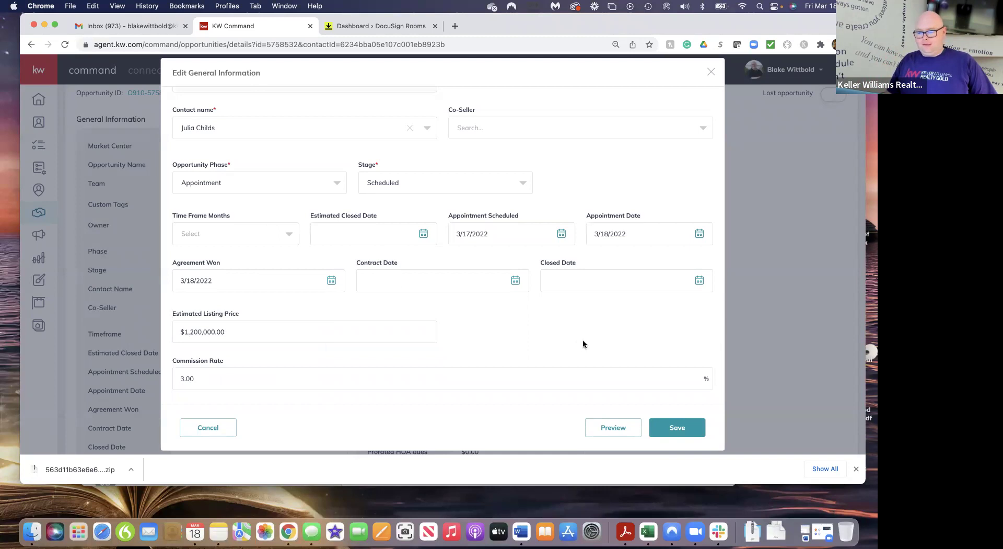
pyautogui.scroll(-1, 581, 340)
pyautogui.click(669, 426)
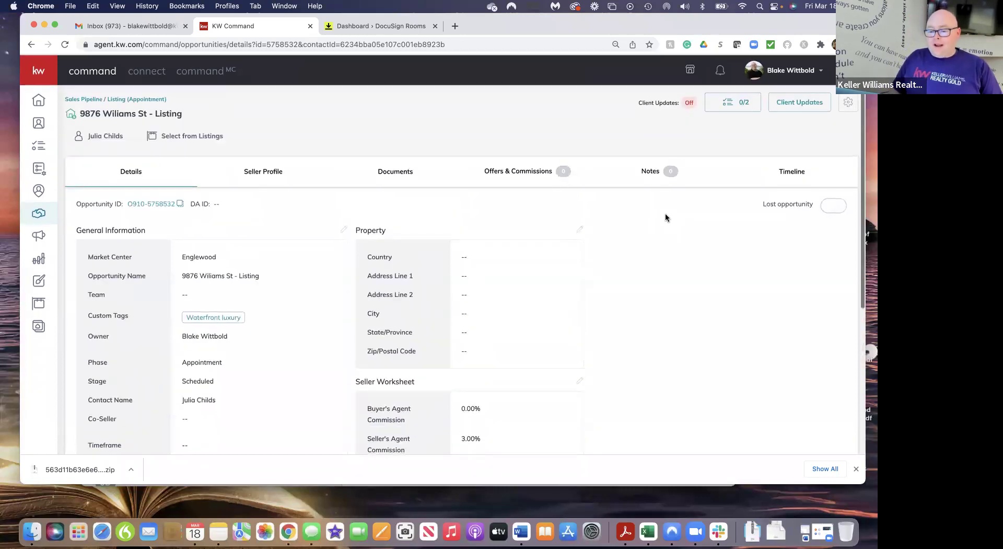
# Choose the Residential checklist type on the Documents tab, showing 15 required listing documents
pyautogui.click(403, 175)
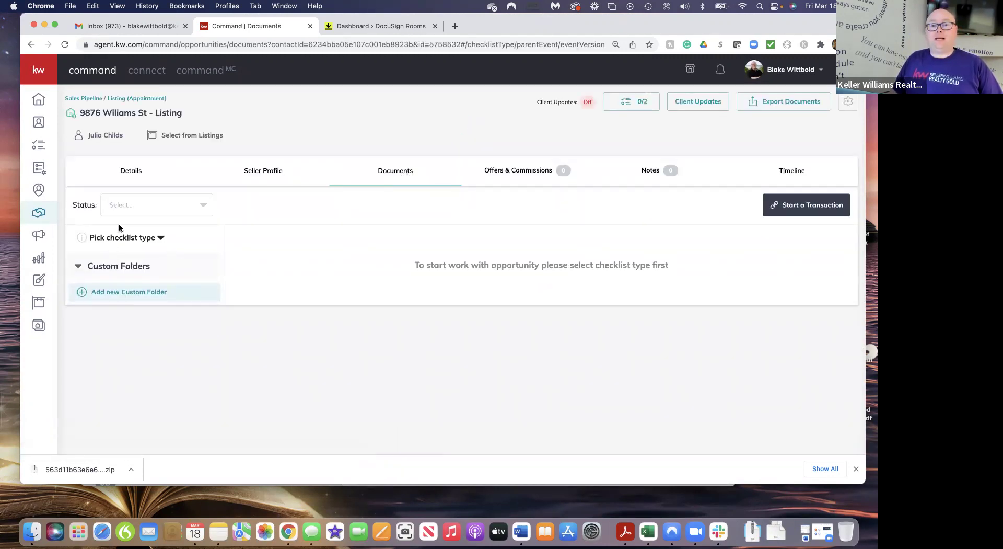
pyautogui.click(161, 238)
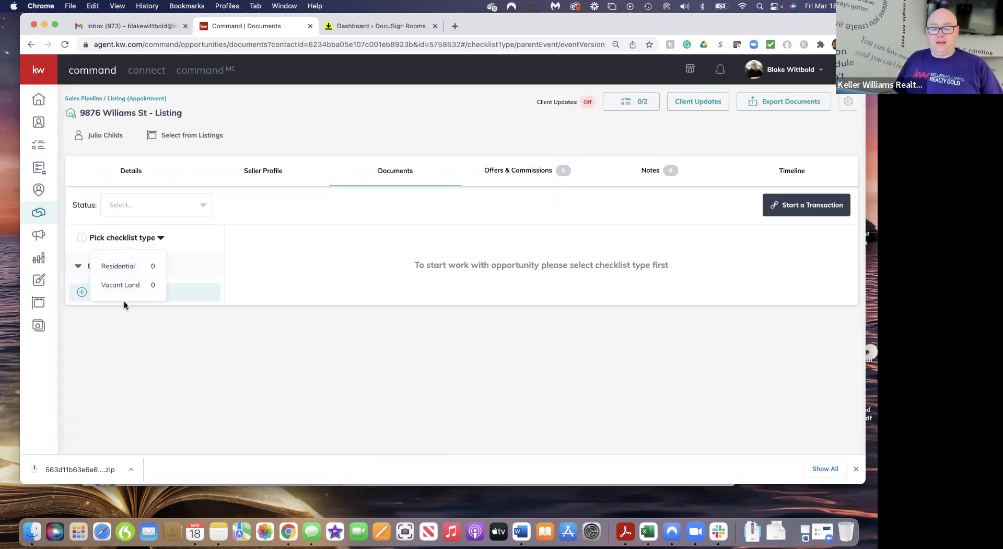
pyautogui.click(126, 267)
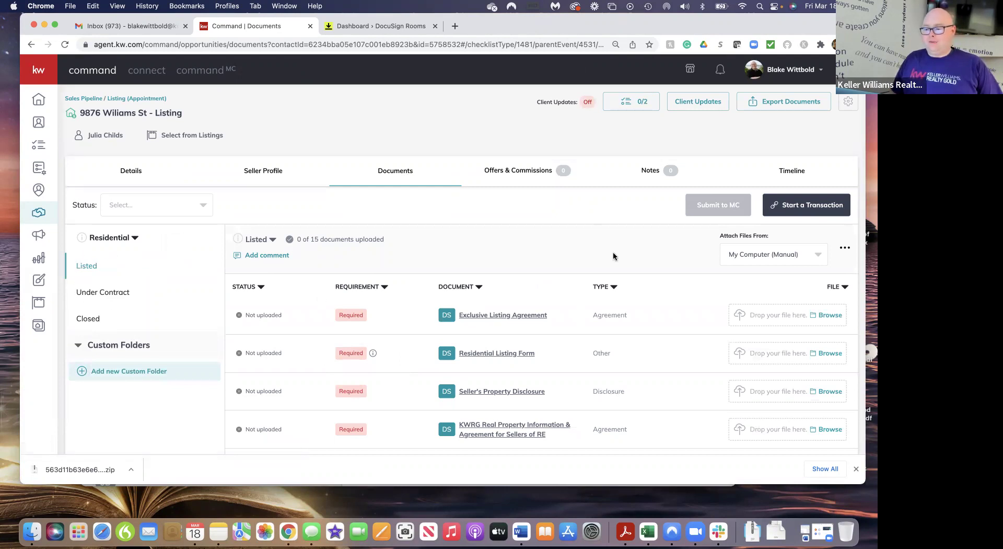
pyautogui.scroll(-5, 614, 255)
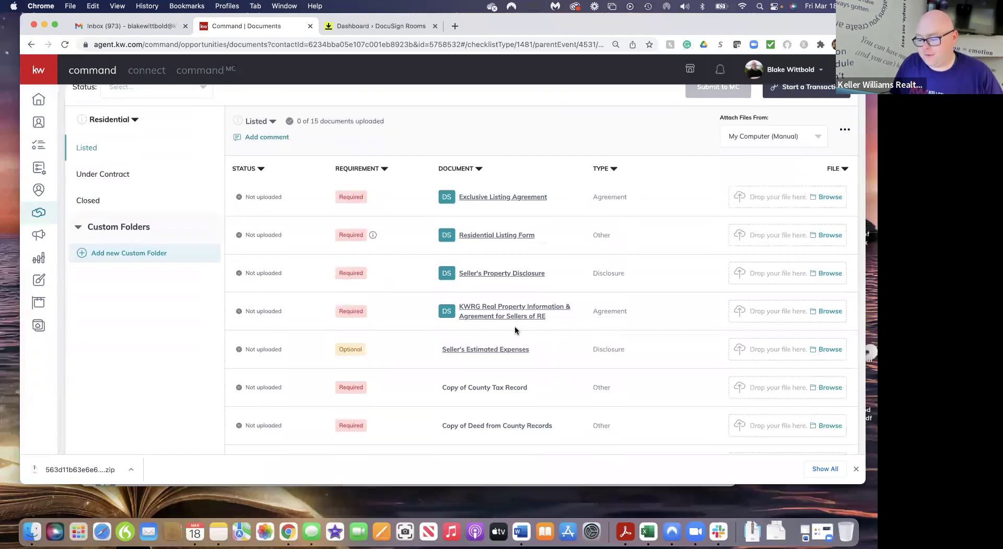
pyautogui.scroll(-4, 516, 328)
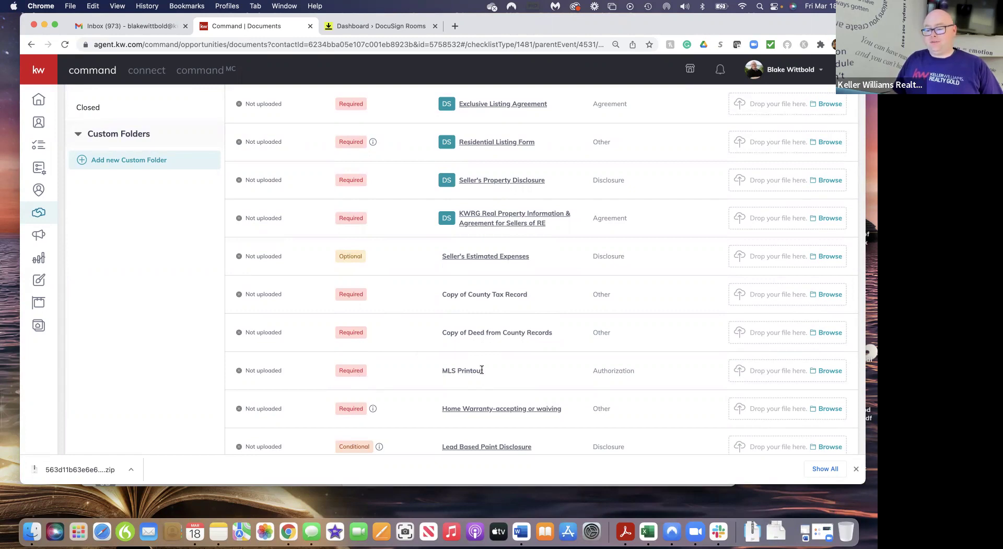
pyautogui.scroll(-3, 482, 370)
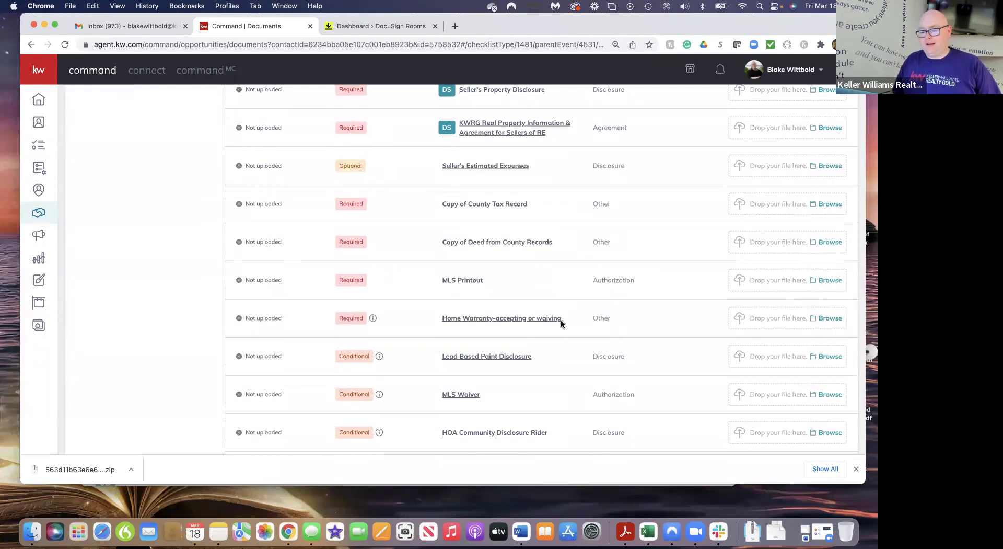
pyautogui.moveTo(372, 319)
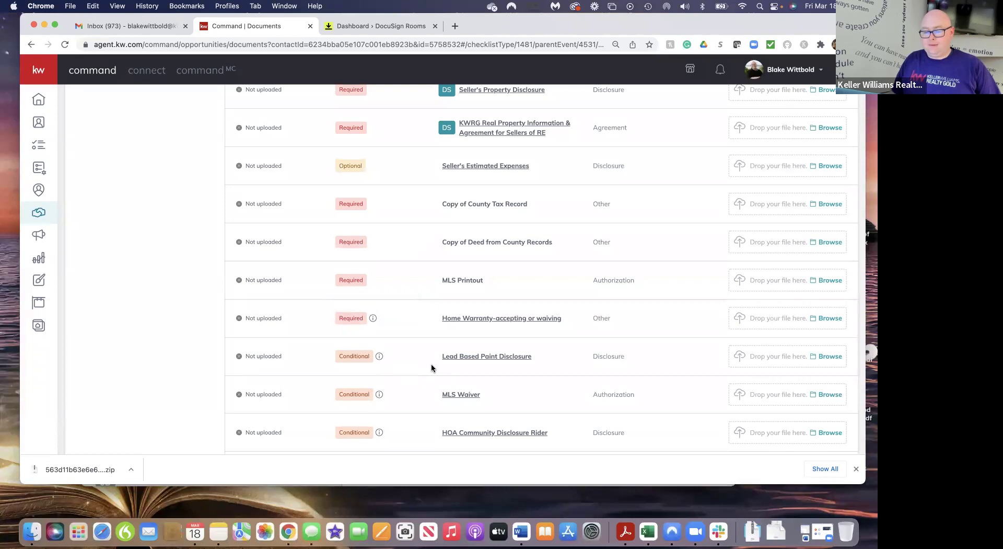
pyautogui.scroll(-5, 432, 367)
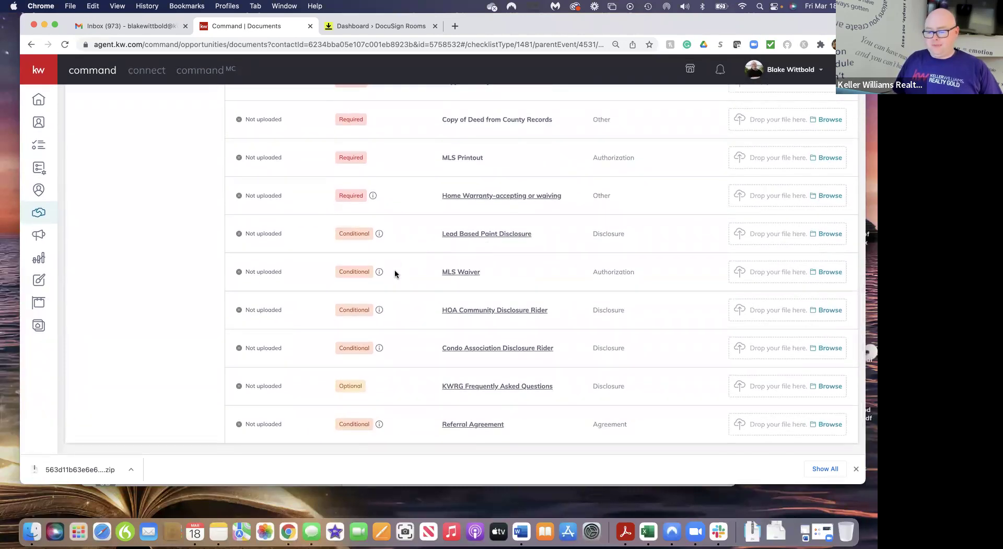
pyautogui.moveTo(379, 235)
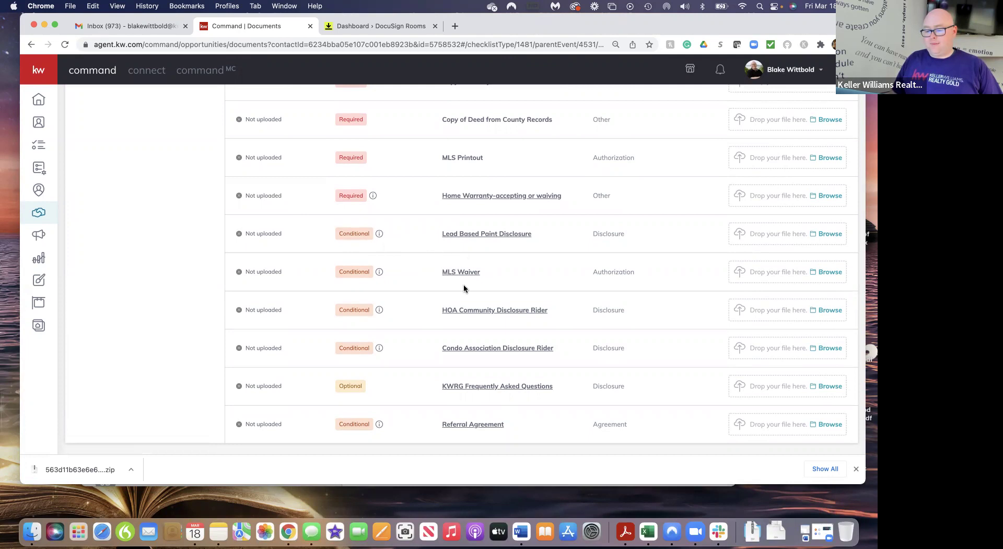
pyautogui.moveTo(380, 273)
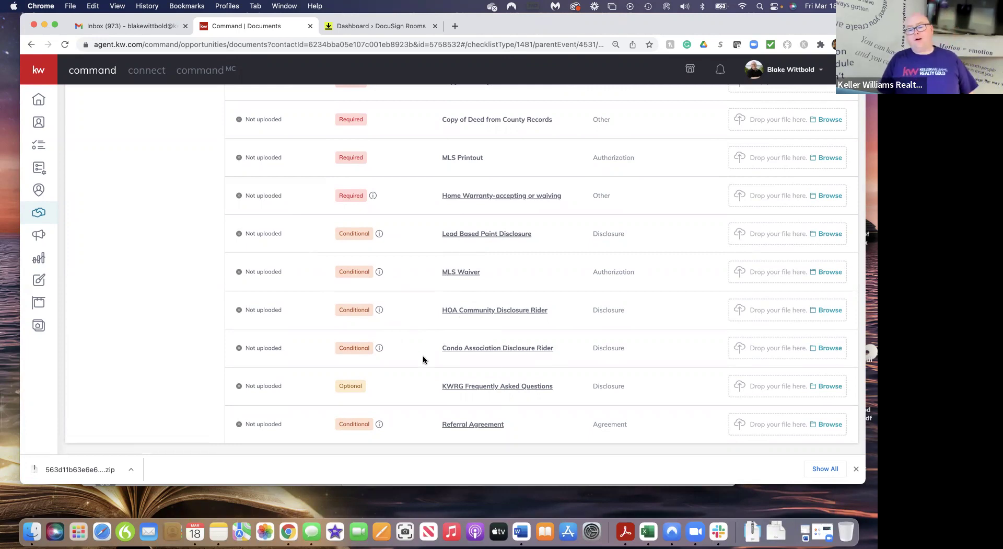
pyautogui.moveTo(380, 351)
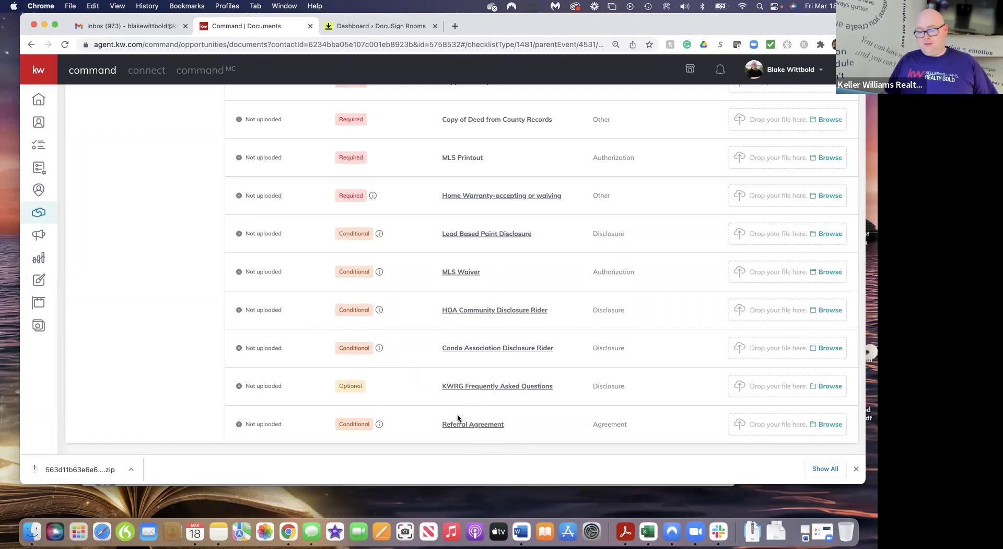
pyautogui.moveTo(380, 428)
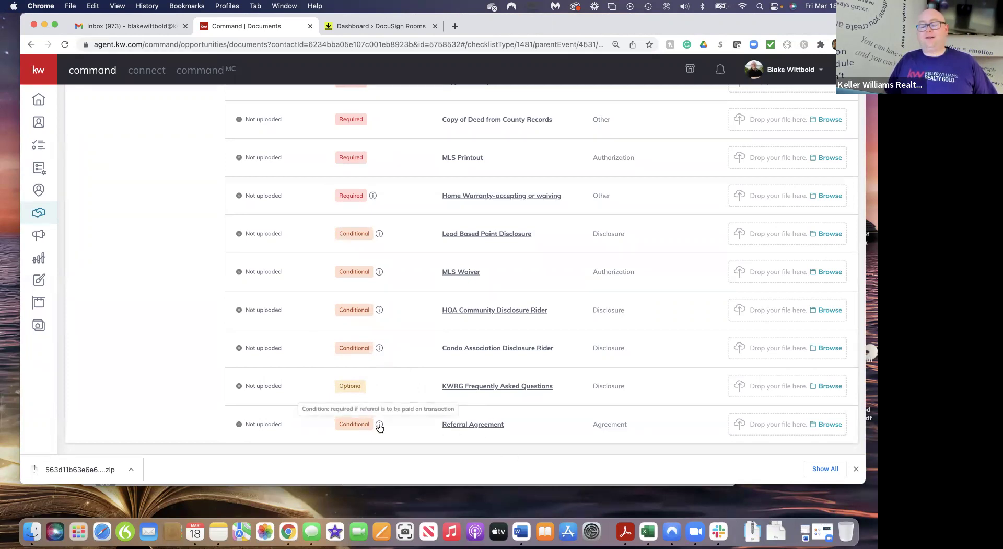
pyautogui.scroll(5, 423, 231)
pyautogui.scroll(2, 423, 233)
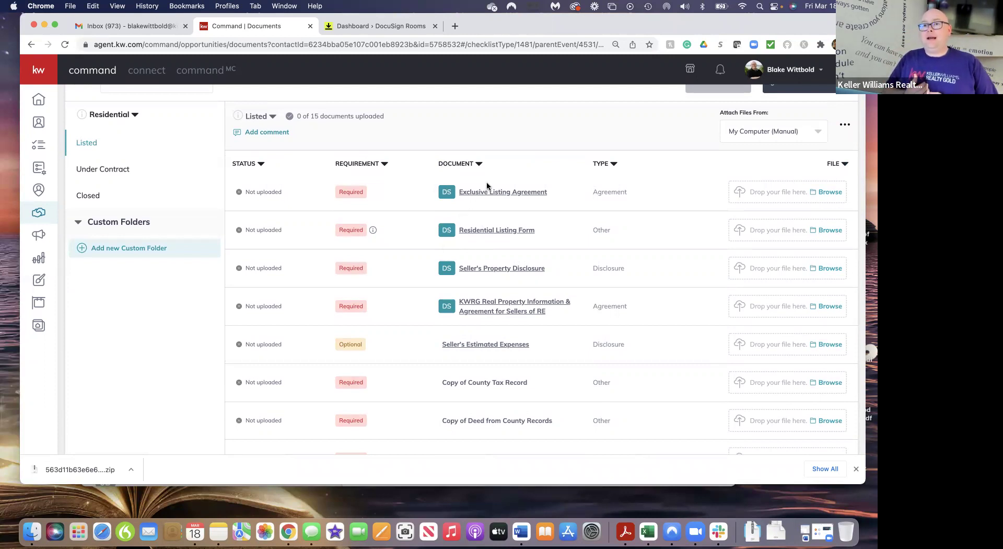
pyautogui.scroll(2, 487, 184)
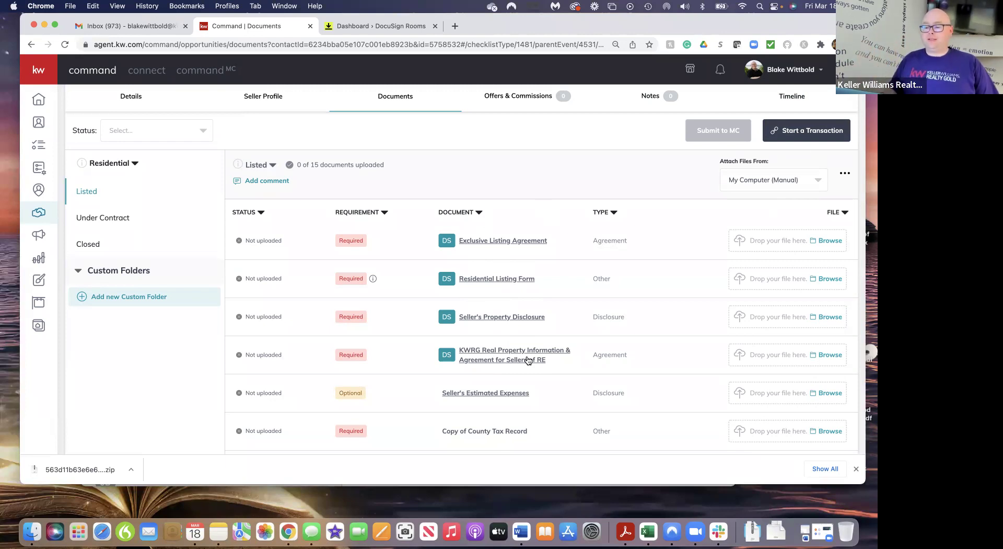
# Start a transaction room for the listing and open the Exclusive Right of Sale listing agreement
pyautogui.click(800, 135)
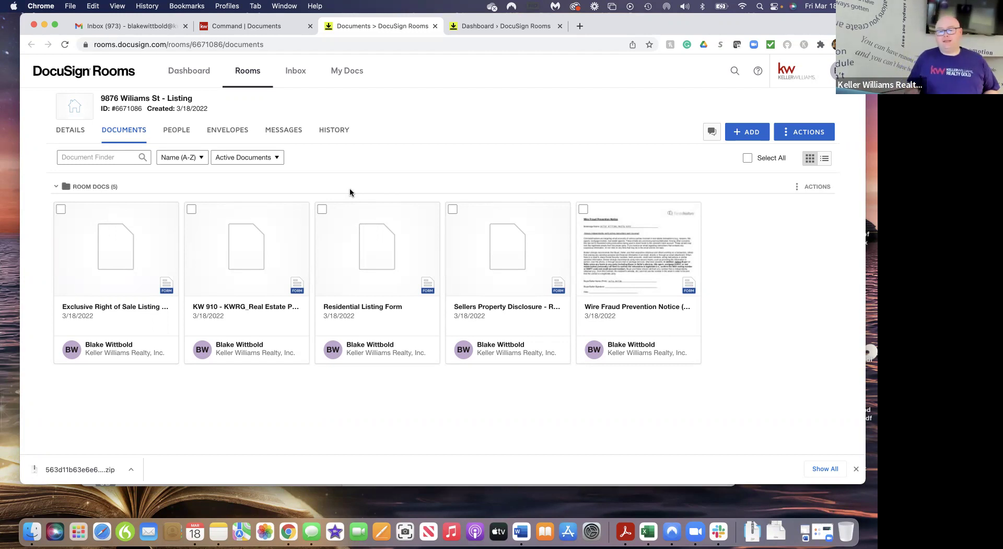
pyautogui.click(113, 265)
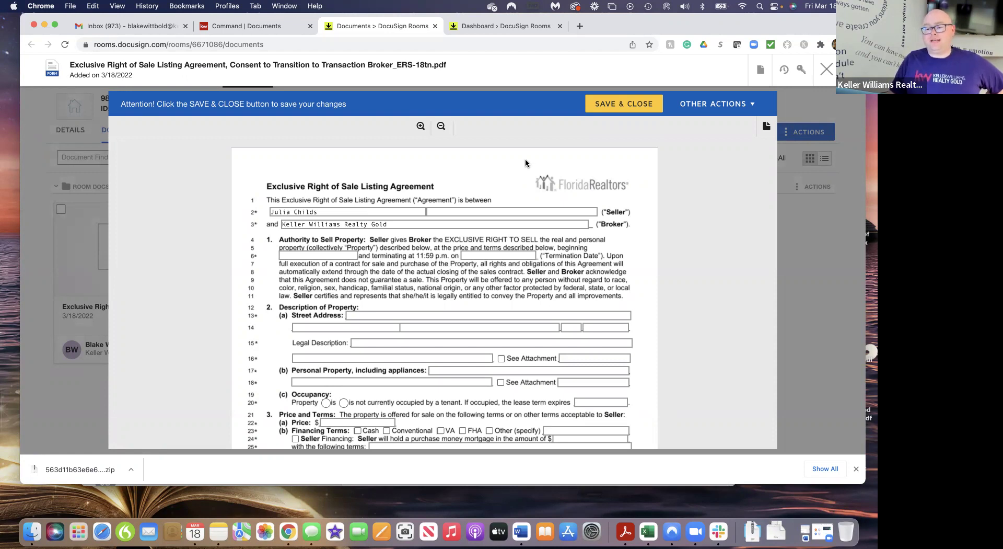
# Pick 21 March 2022 as the listing date and 21 September 2022 as the termination date
pyautogui.scroll(-2, 504, 219)
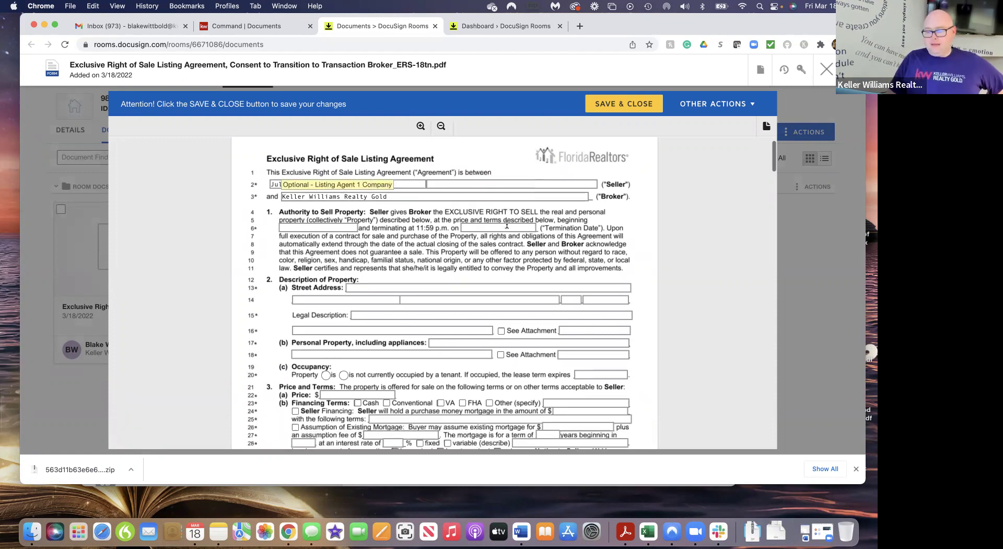
pyautogui.scroll(-1, 506, 225)
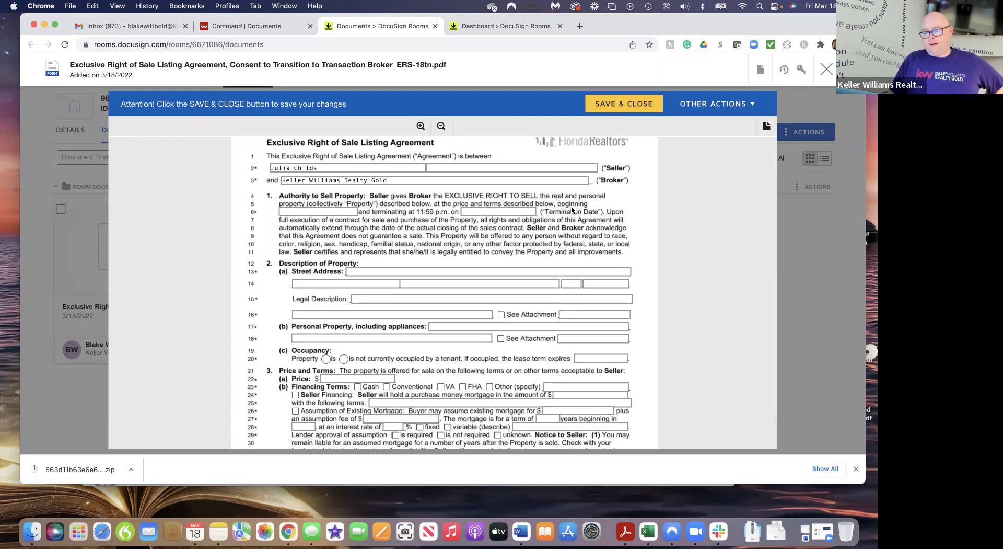
pyautogui.click(305, 211)
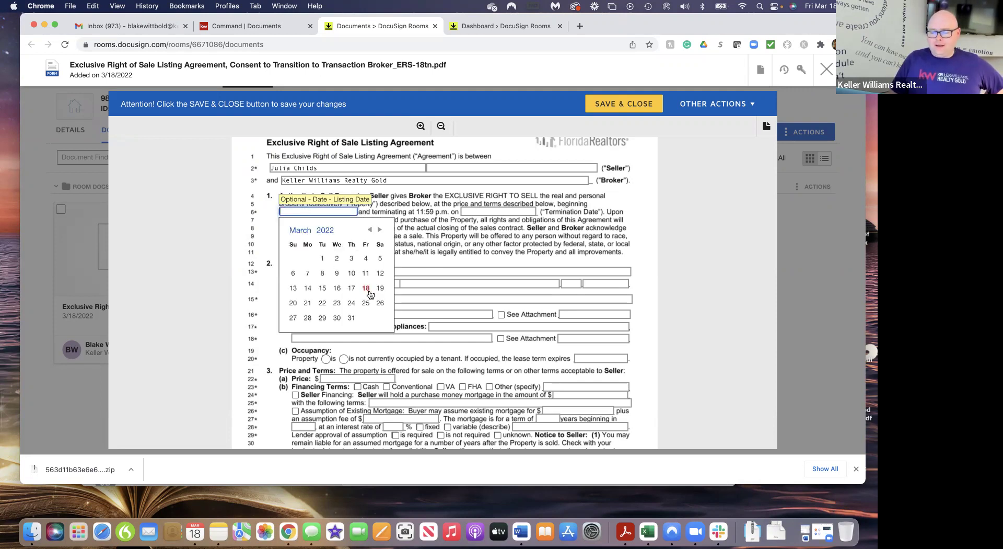
pyautogui.click(308, 303)
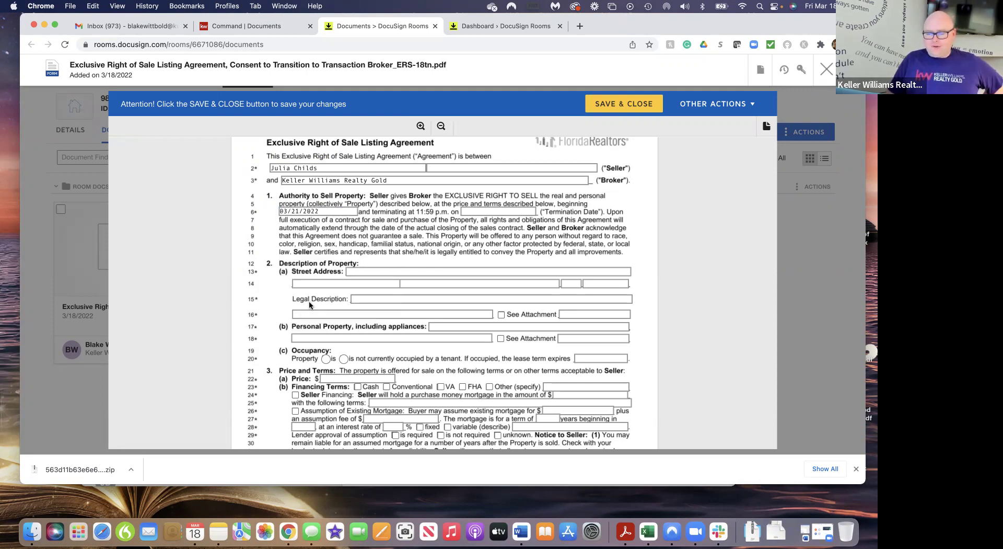
pyautogui.click(475, 212)
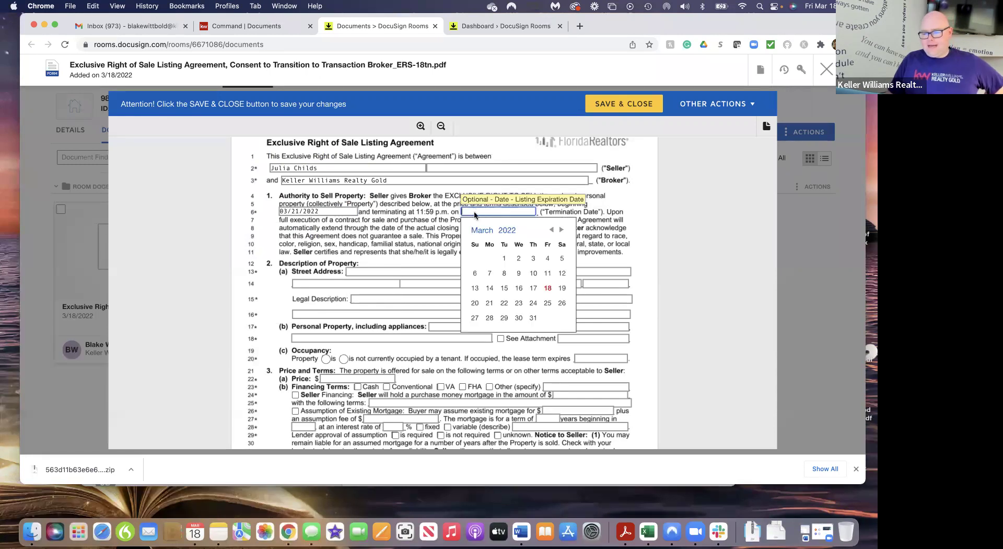
pyautogui.click(562, 230)
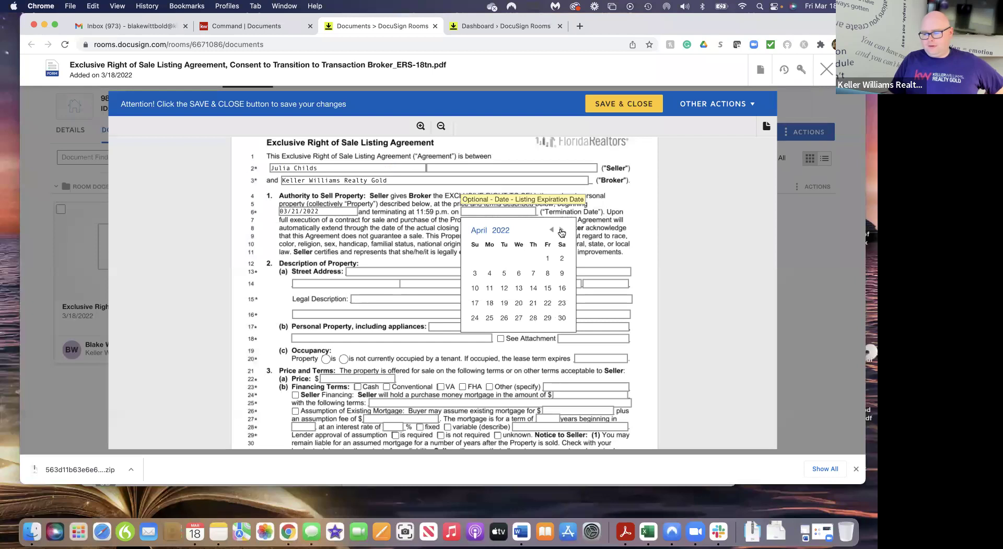
pyautogui.click(561, 231)
pyautogui.click(562, 231)
pyautogui.click(562, 231)
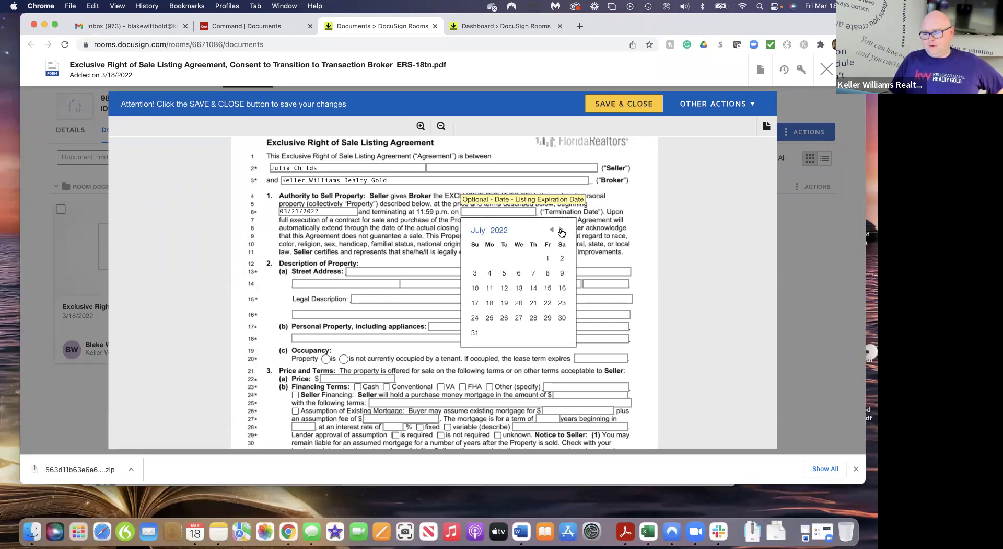
pyautogui.click(561, 231)
pyautogui.click(561, 231)
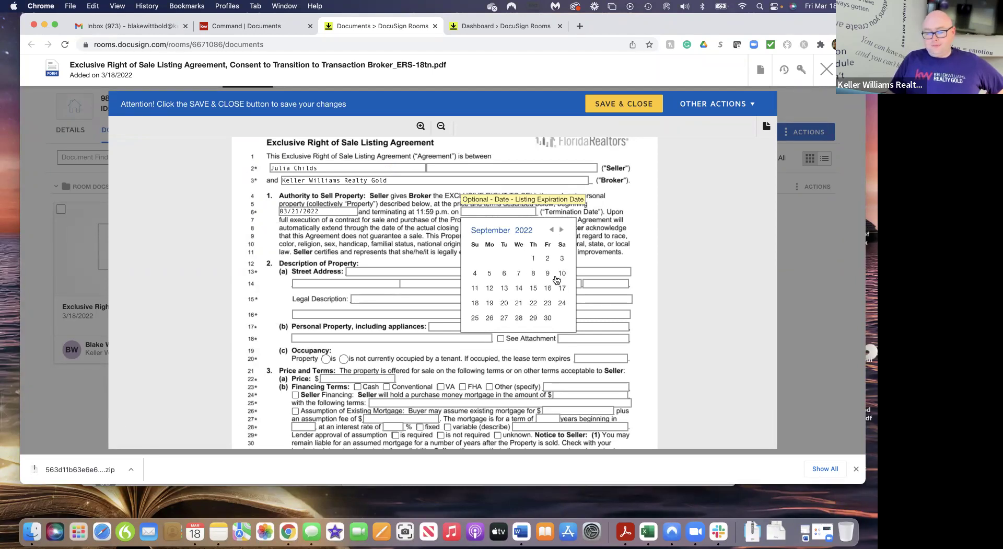
pyautogui.click(518, 304)
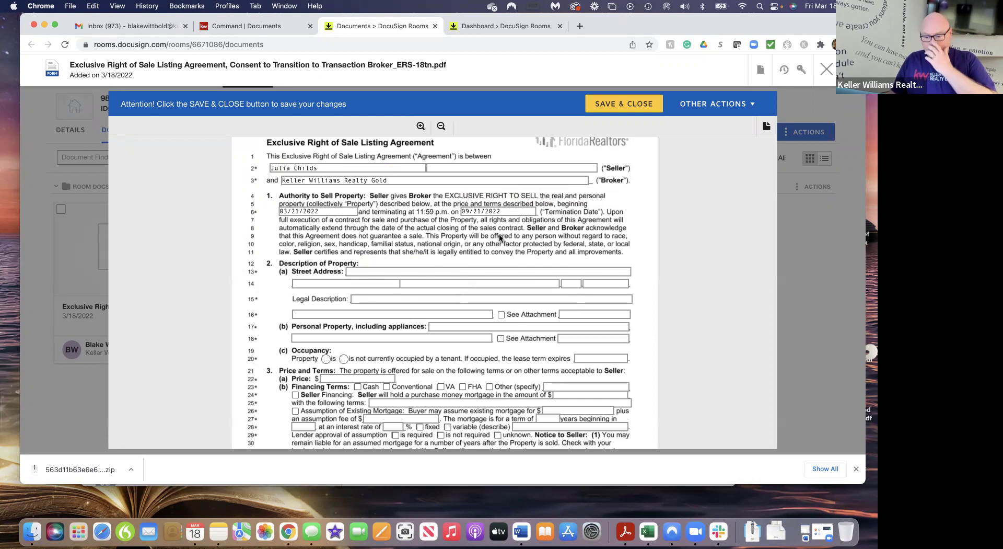
pyautogui.click(381, 270)
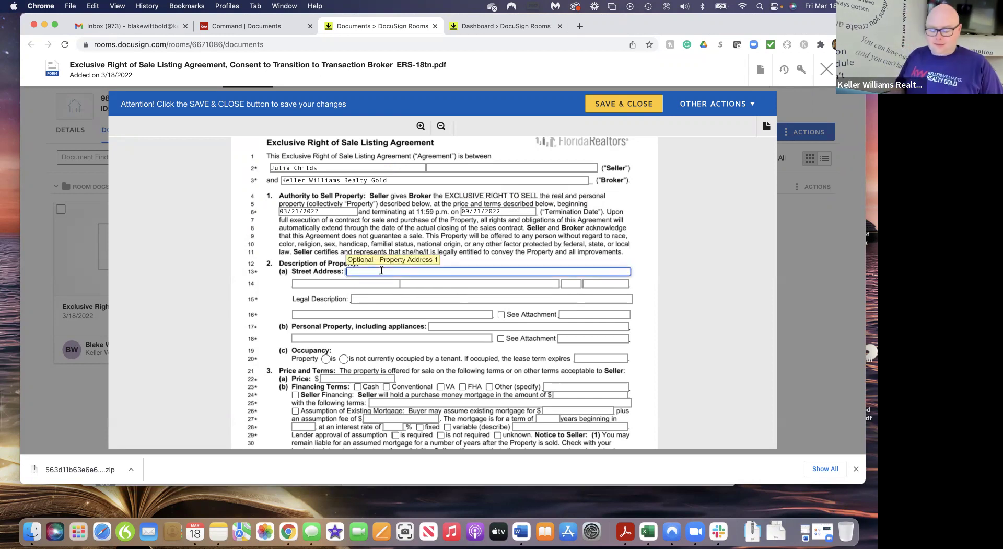
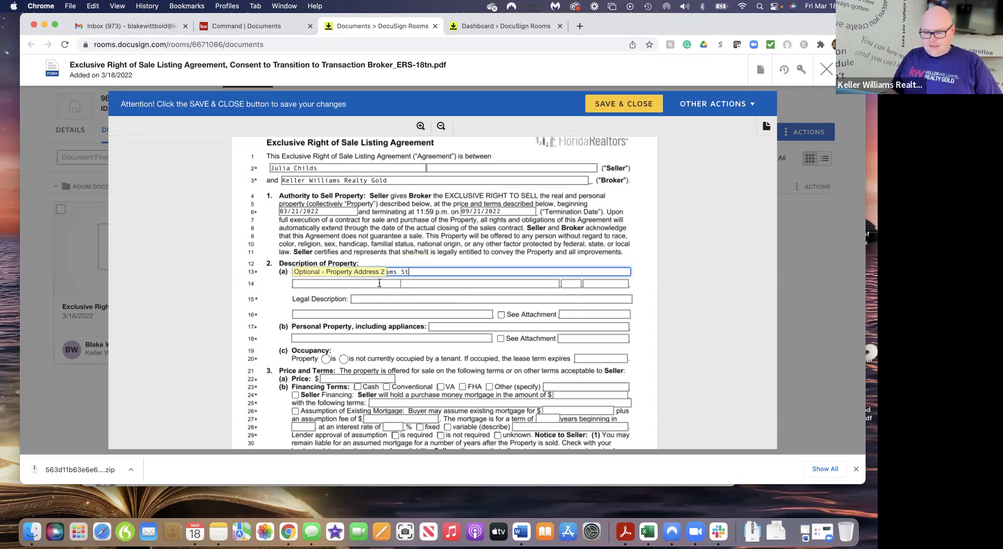
# Enter the property's street address, with city Englewood, state FL and ZIP 34223
pyautogui.click(416, 284)
pyautogui.write('Englewood')
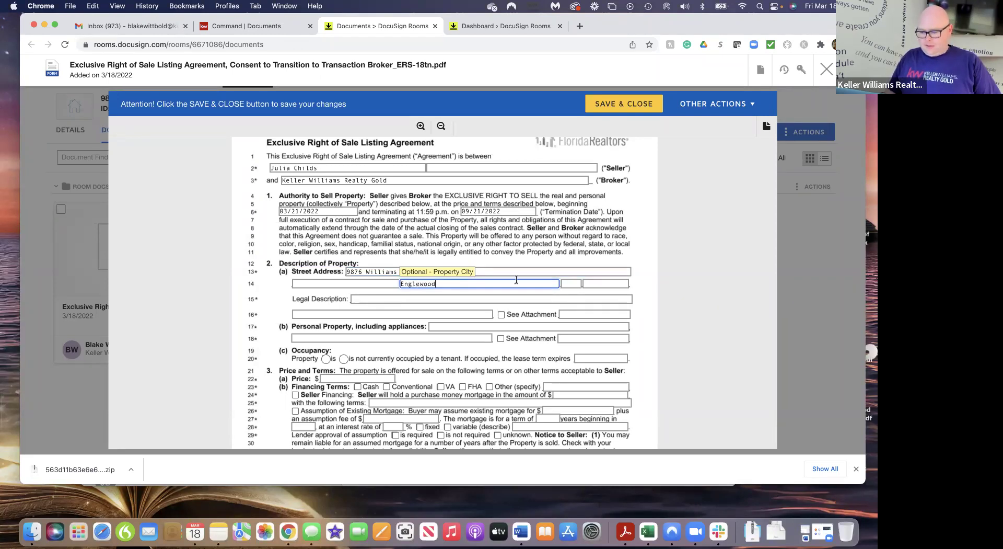
pyautogui.press('Tab')
pyautogui.write('FL')
pyautogui.write('34223')
pyautogui.click(666, 311)
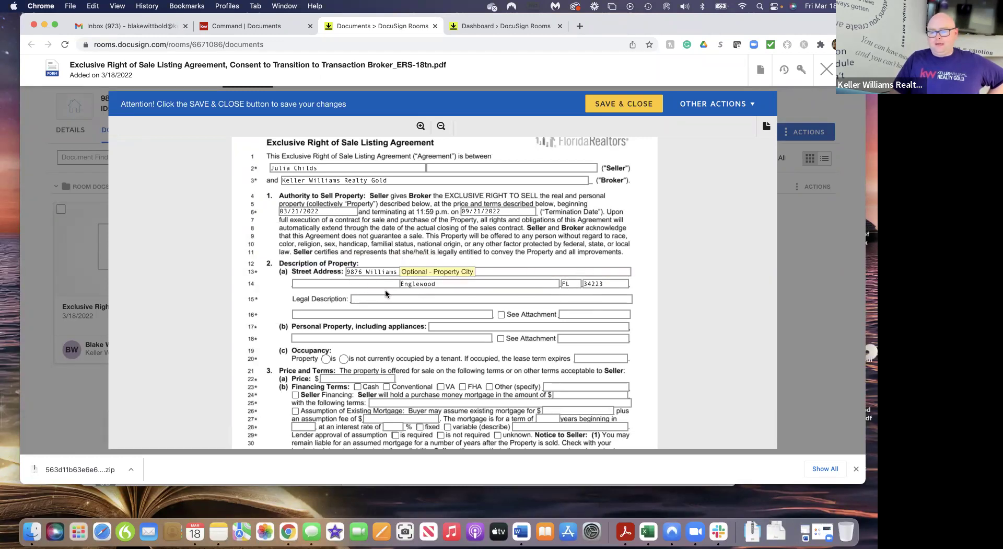
pyautogui.click(363, 298)
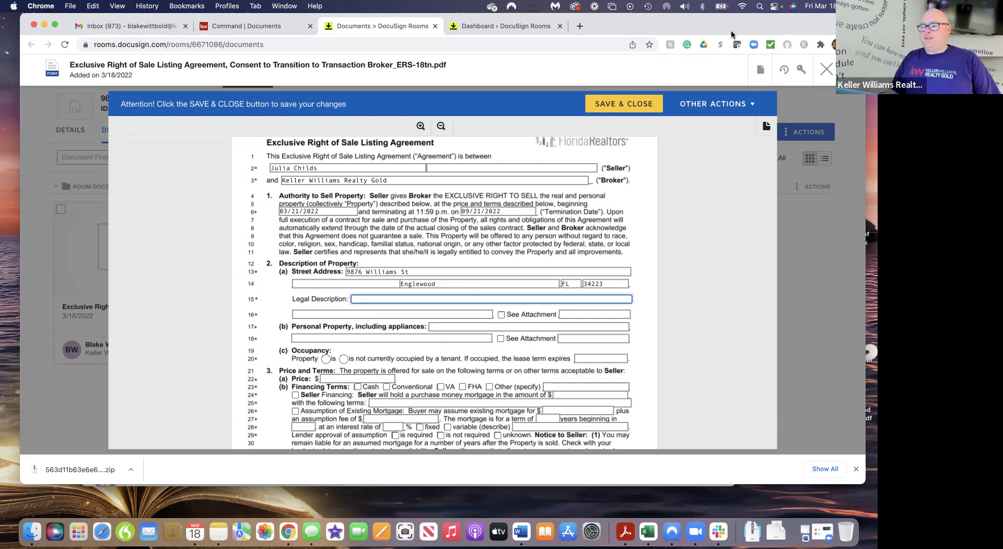
# Google 'charlotte county property appraiser' in a new tab and open the ccappraiser.com result
pyautogui.moveTo(726, 23); pyautogui.dragTo(722, 61)
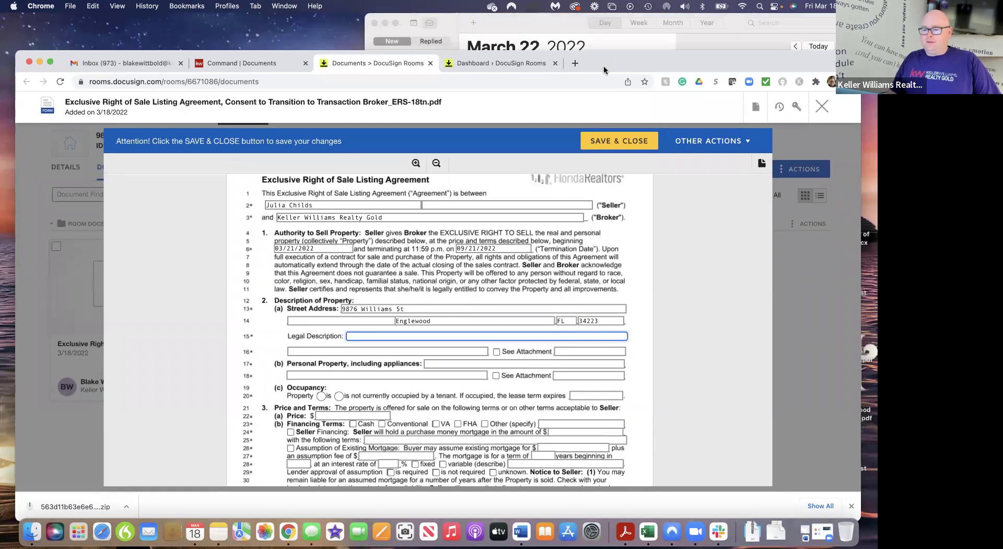
pyautogui.press('super+t')
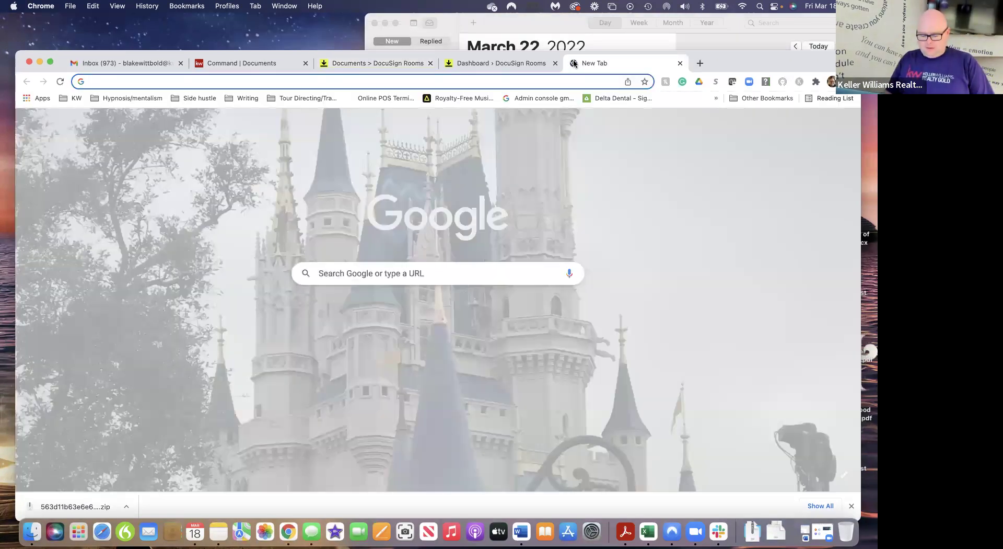
pyautogui.write('charlotte county')
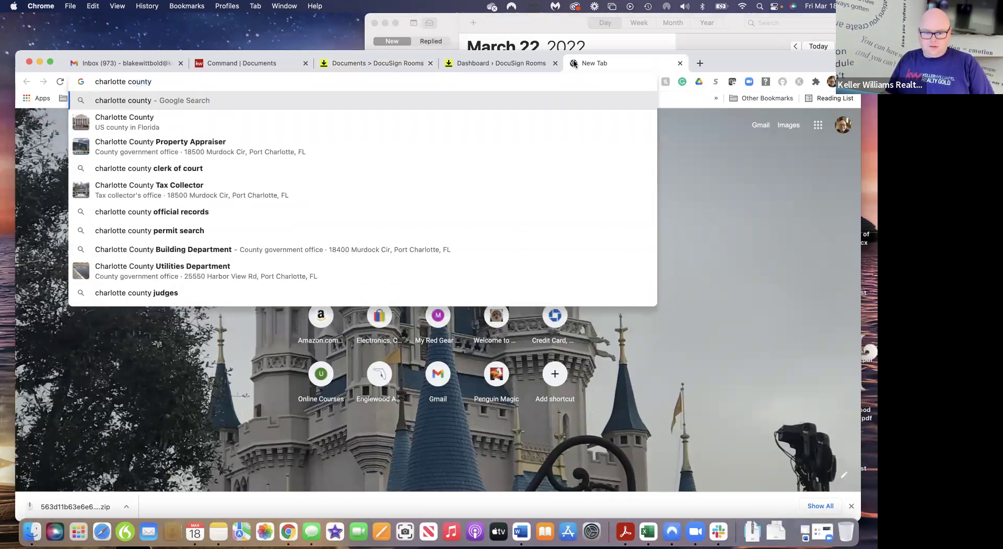
pyautogui.press('Down')
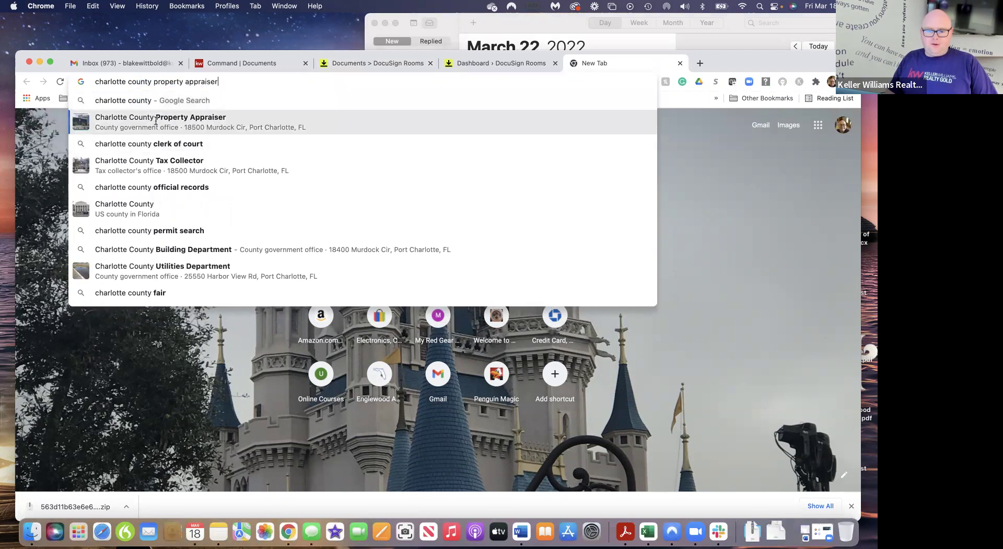
pyautogui.press('Return')
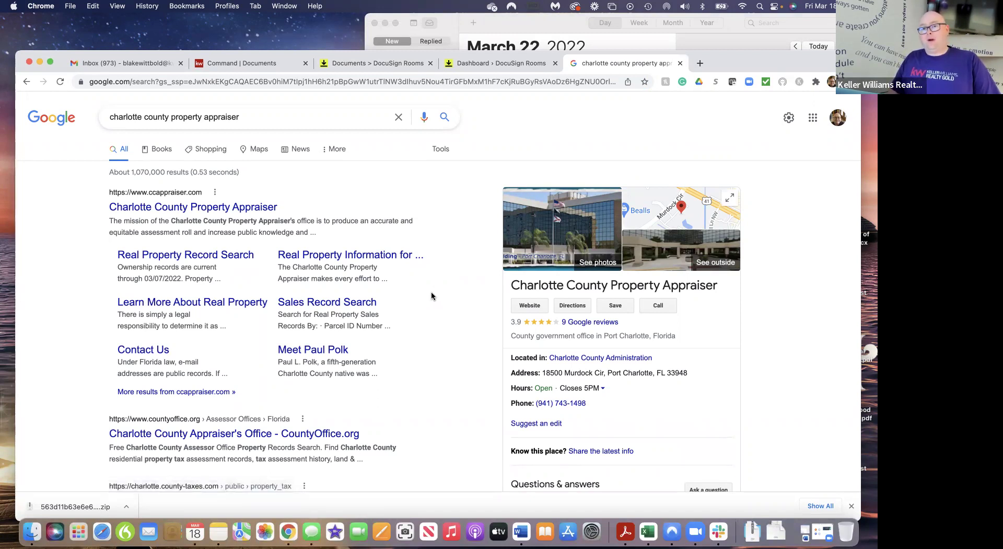
pyautogui.click(201, 211)
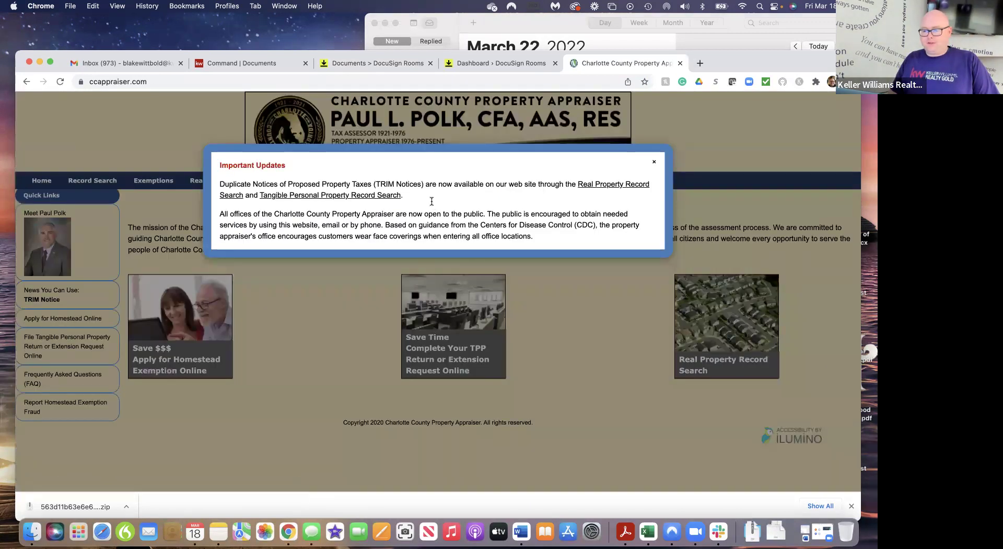
# Dismiss the updates notice and open the Real Property Record Search, autofilling a saved address
pyautogui.click(653, 161)
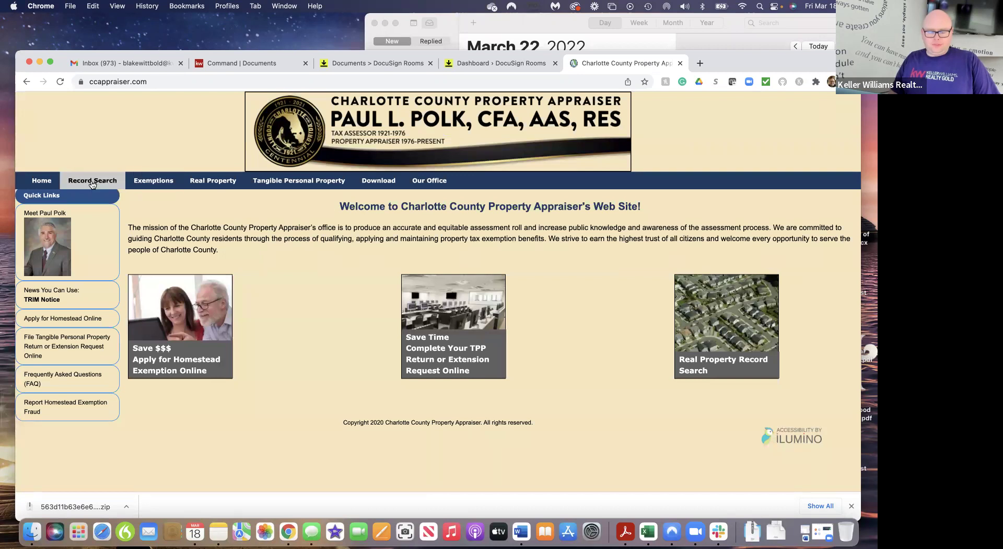
pyautogui.click(89, 198)
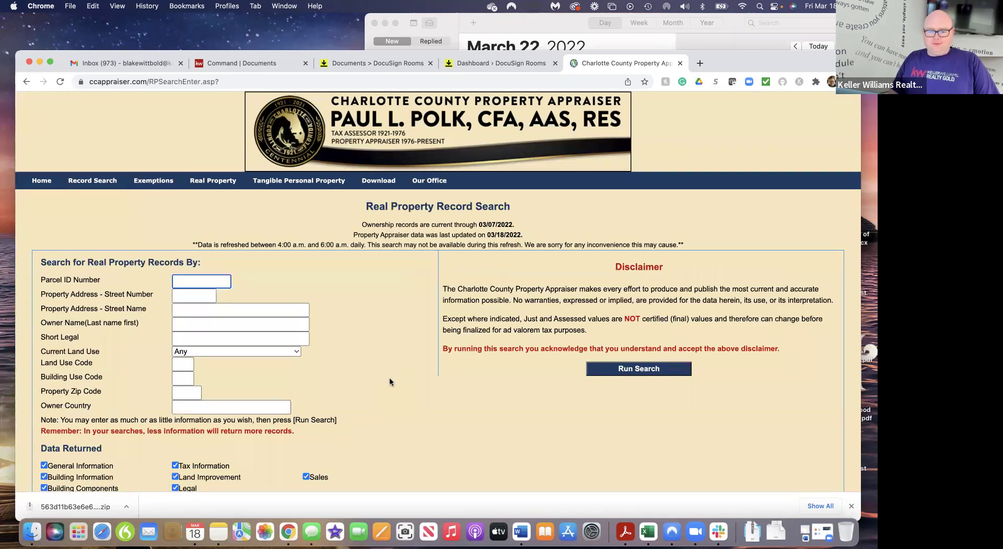
pyautogui.scroll(-3, 389, 377)
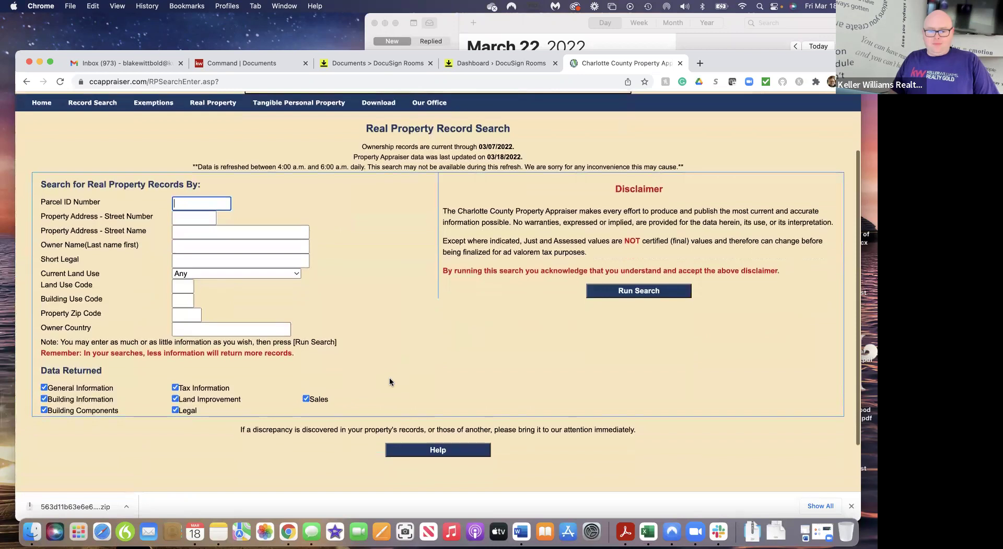
pyautogui.click(186, 216)
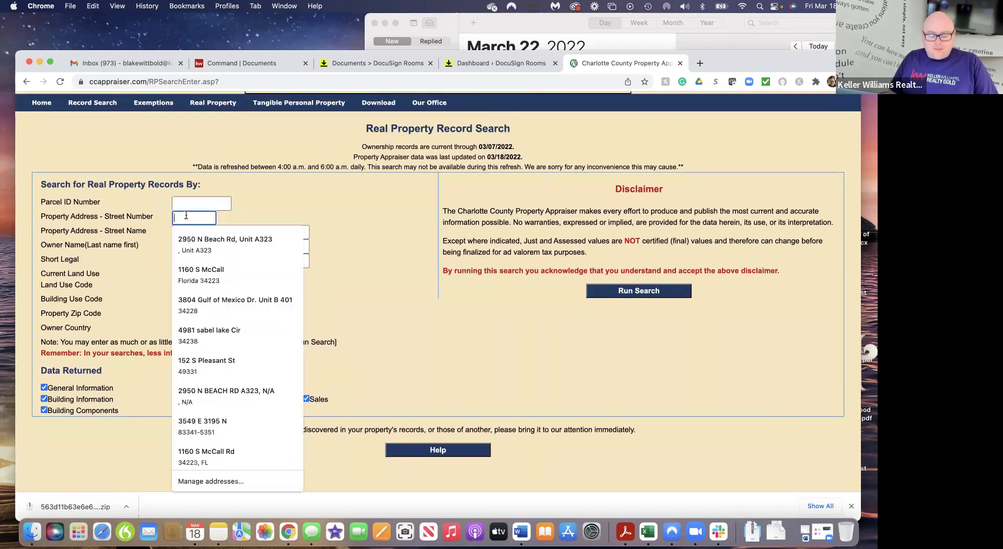
pyautogui.click(201, 271)
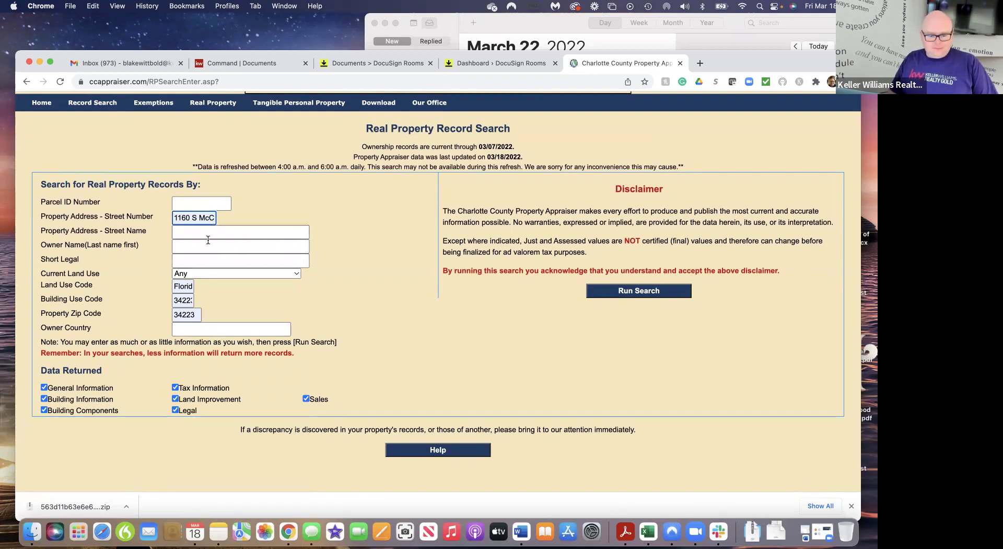
# Clear the wrongly autofilled Land Use Code and Building Use Code fields
pyautogui.click(189, 287)
pyautogui.press('BackSpace')
pyautogui.press('BackSpace')
pyautogui.press('BackSpace')
pyautogui.press('BackSpace')
pyautogui.press('BackSpace')
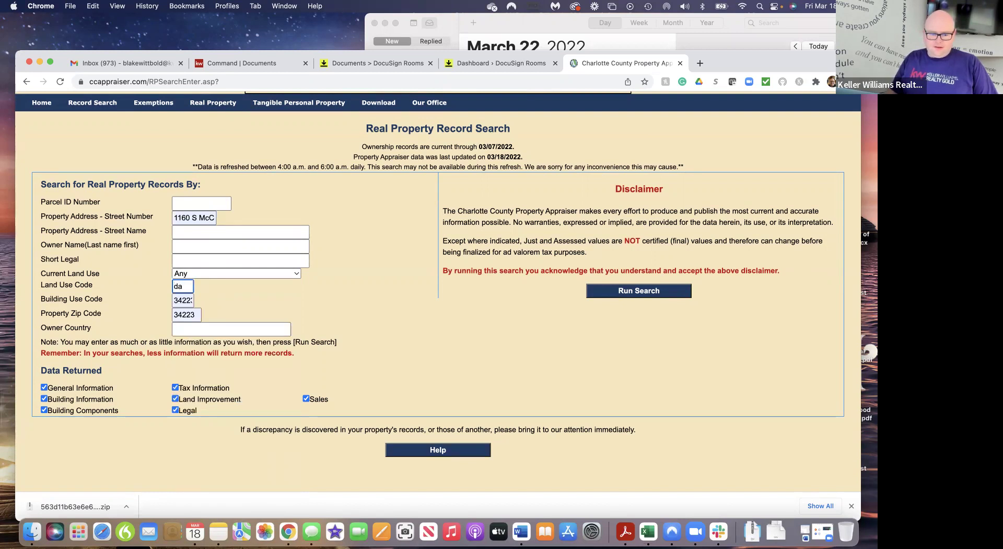
pyautogui.press('BackSpace')
pyautogui.press('BackSpace')
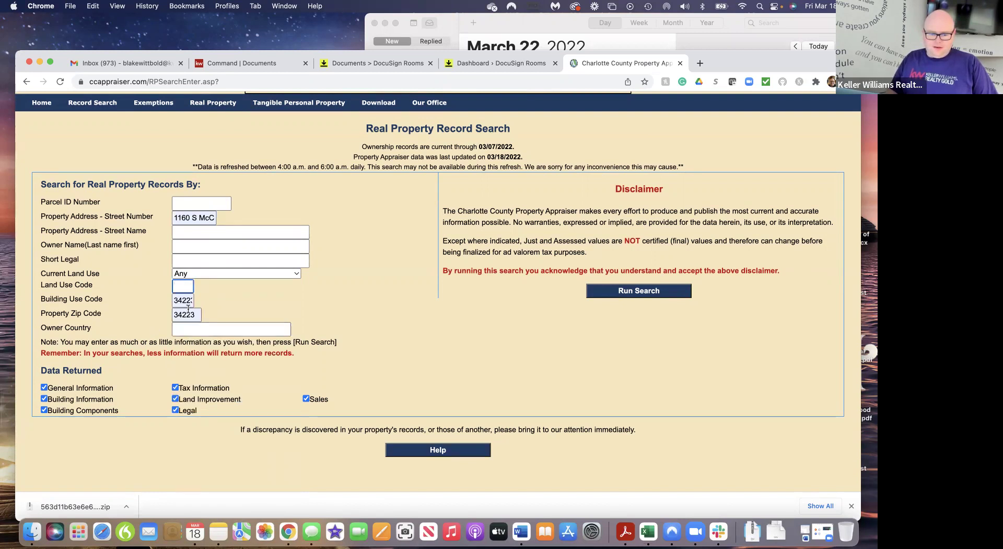
pyautogui.click(191, 302)
pyautogui.press('BackSpace')
pyautogui.press('BackSpace')
pyautogui.press('BackSpace')
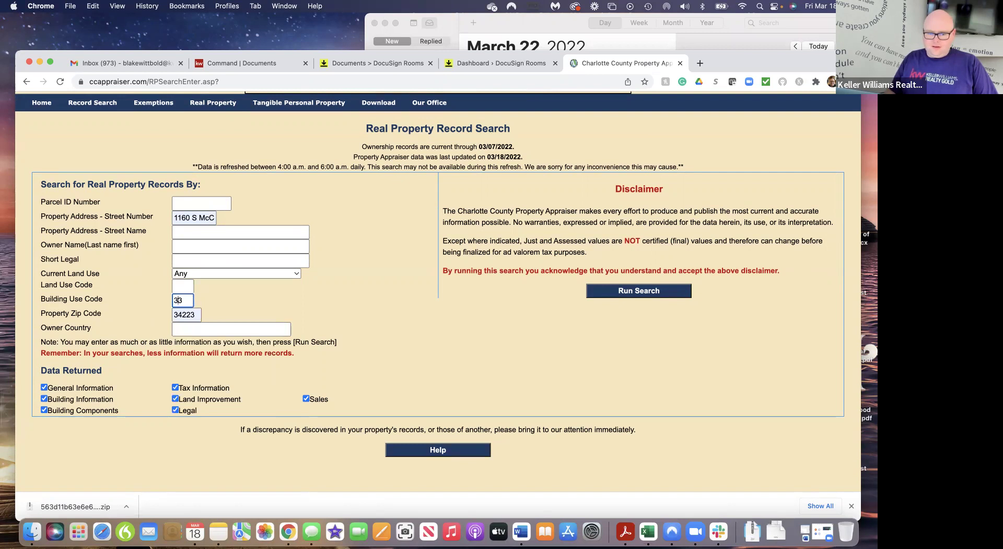
pyautogui.press('BackSpace')
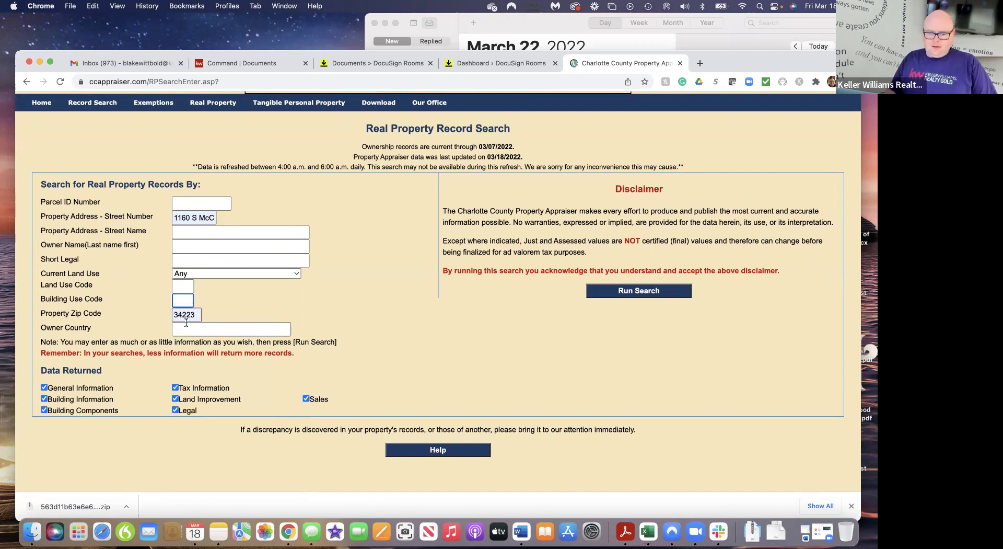
pyautogui.click(194, 315)
pyautogui.press('BackSpace')
pyautogui.press('BackSpace')
pyautogui.press('BackSpace')
pyautogui.press('BackSpace')
pyautogui.press('BackSpace')
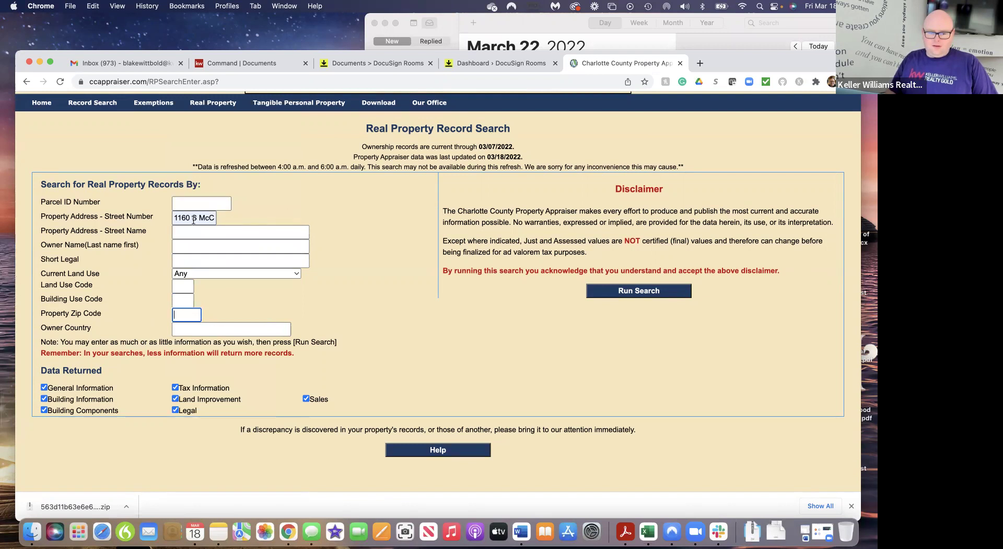
# Trim the street number field, enter the listing's street name and run the search
pyautogui.moveTo(192, 219); pyautogui.dragTo(259, 225)
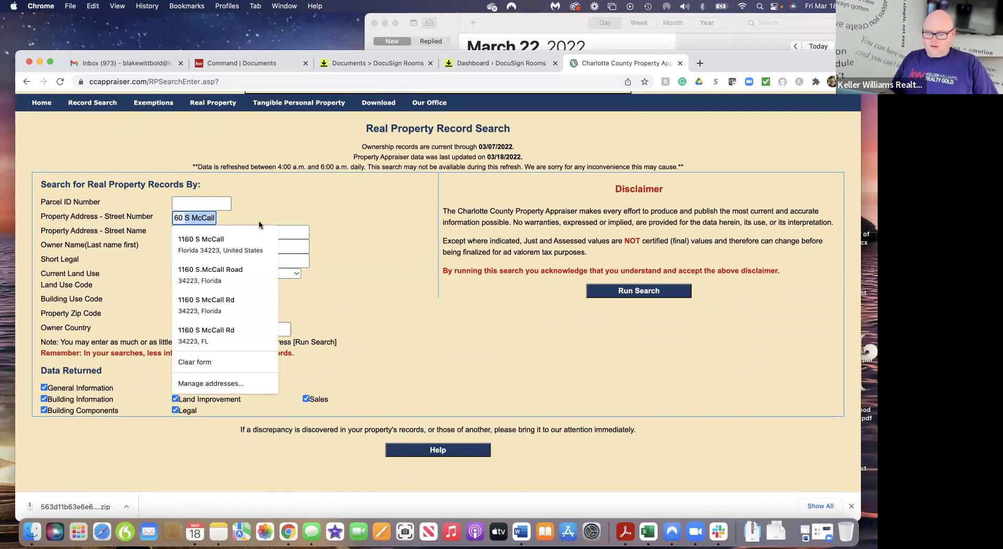
pyautogui.press('BackSpace')
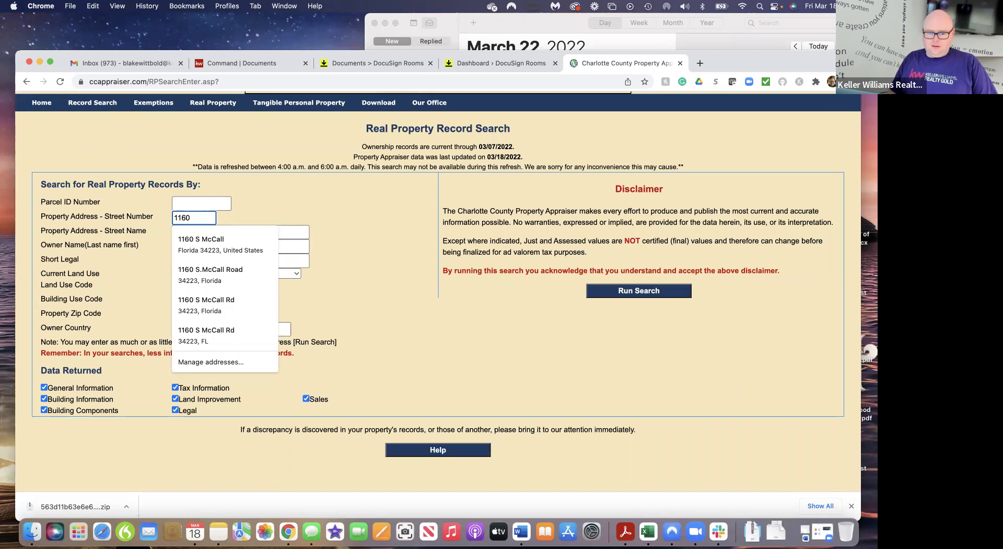
pyautogui.click(304, 201)
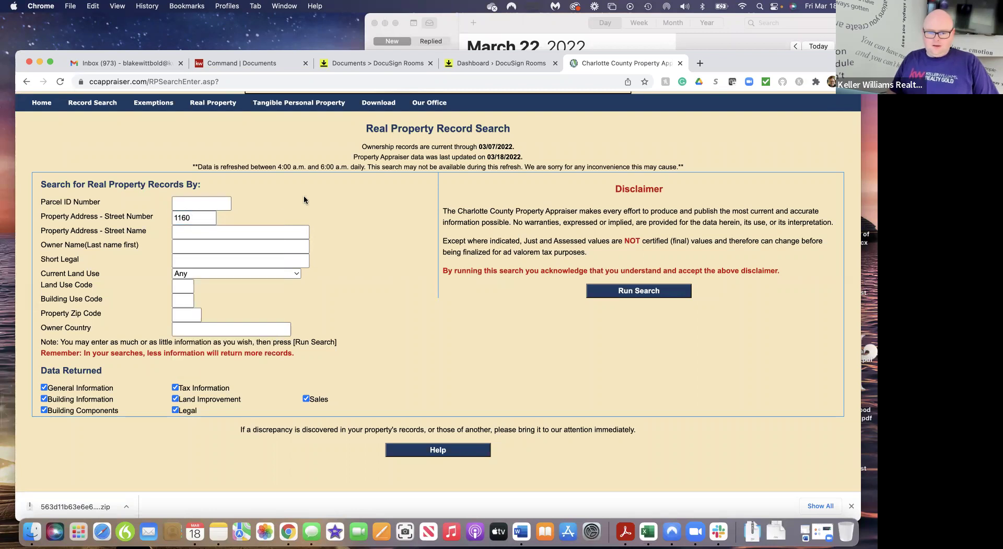
pyautogui.click(201, 232)
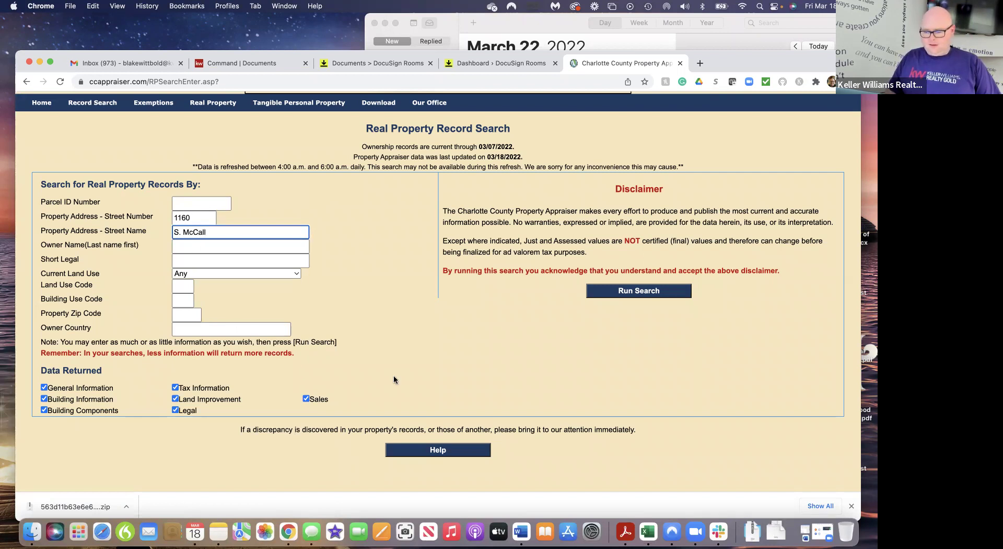
pyautogui.click(632, 291)
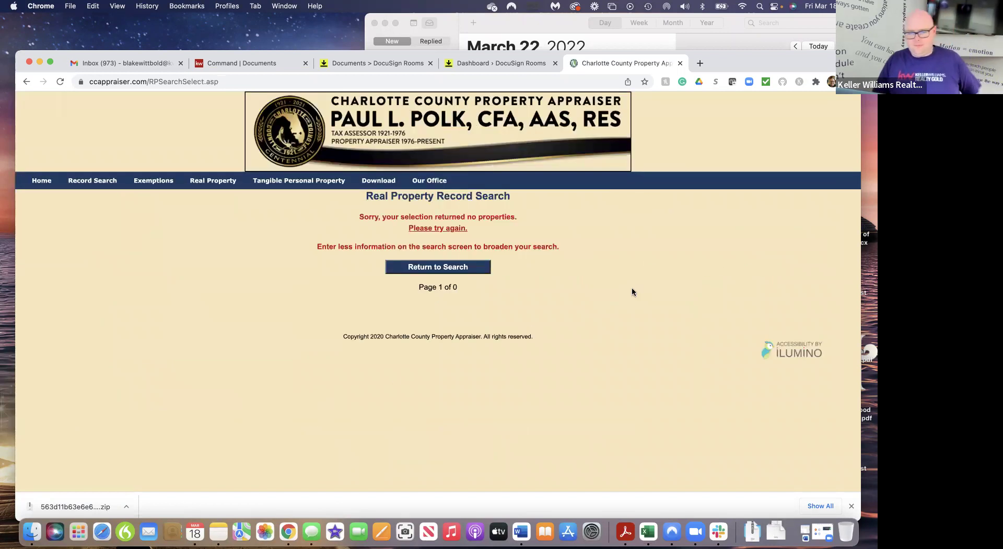
# Retry the record search using only the listing's street number
pyautogui.click(429, 230)
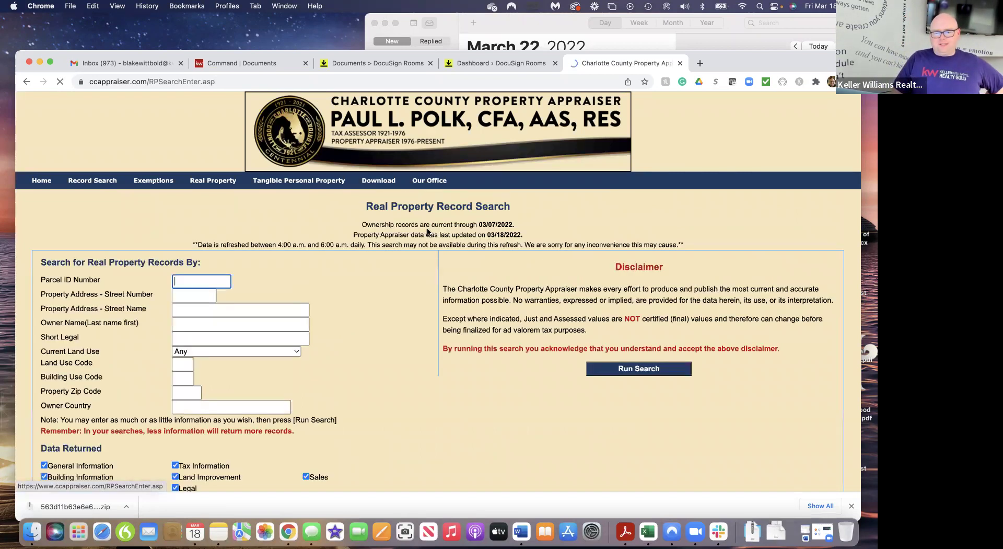
pyautogui.click(177, 295)
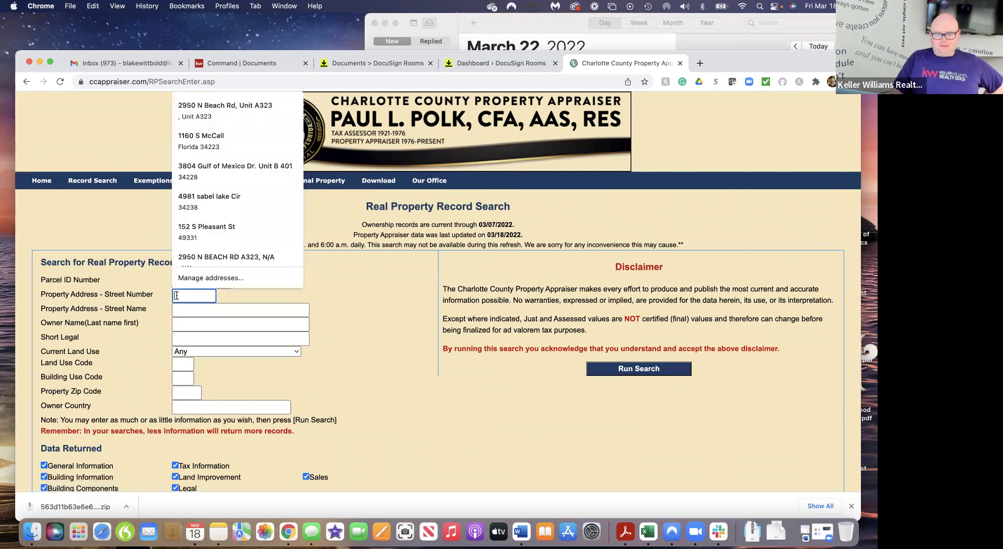
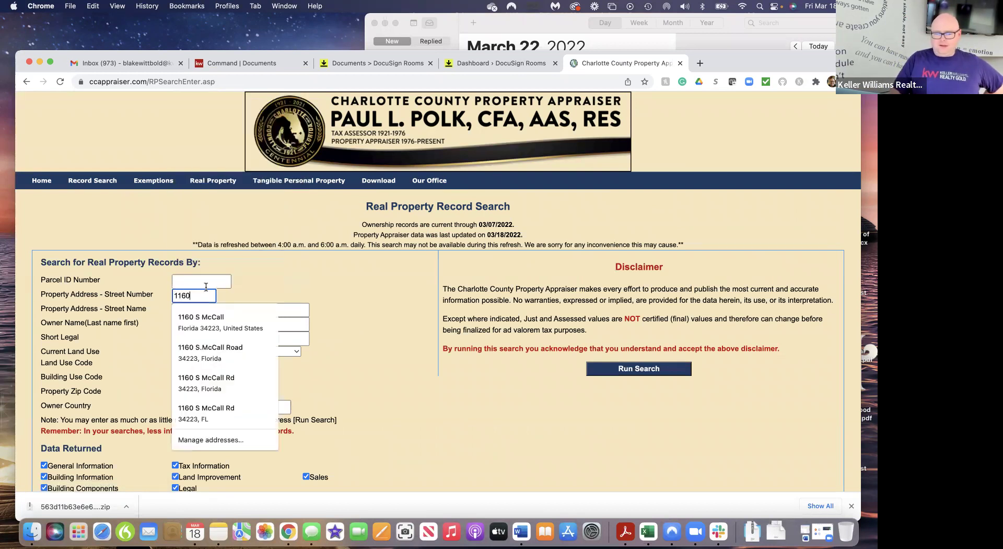
pyautogui.click(396, 305)
pyautogui.click(656, 374)
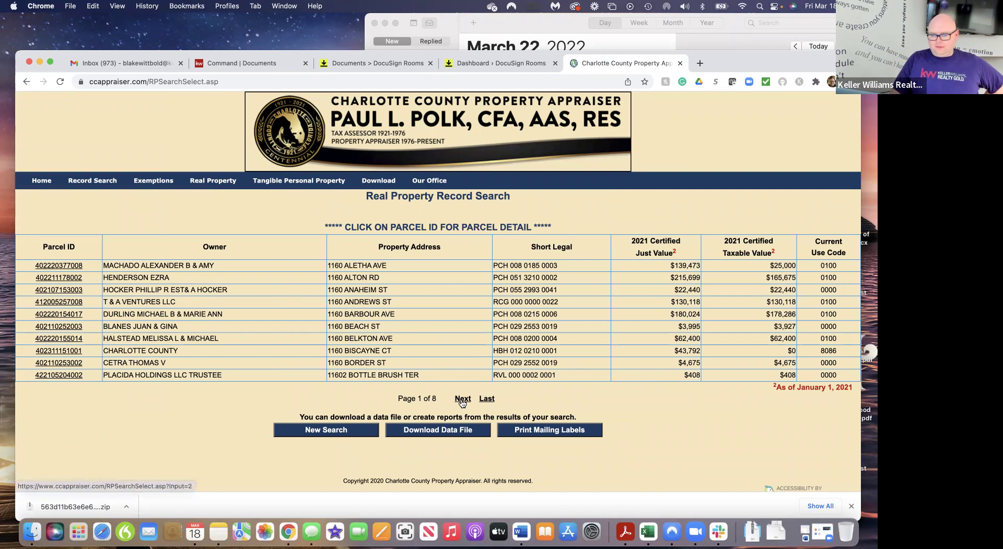
# Page forward through the search results to page 5 of 8
pyautogui.click(462, 398)
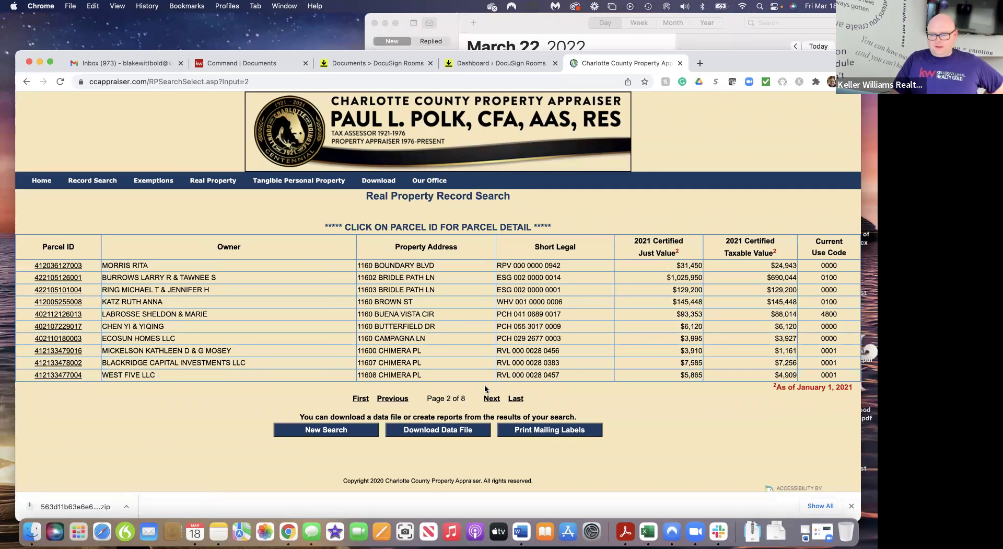
pyautogui.click(491, 398)
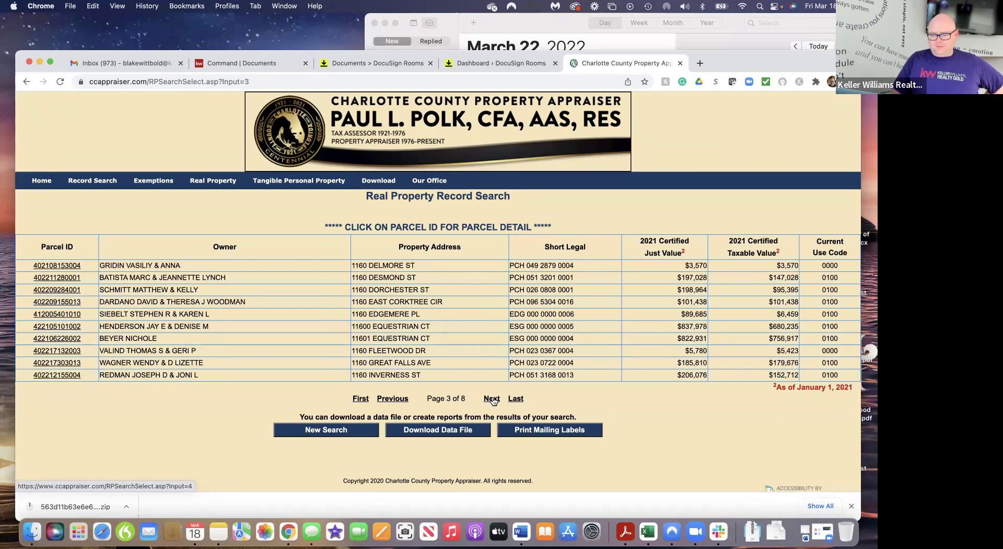
pyautogui.click(492, 399)
pyautogui.click(492, 398)
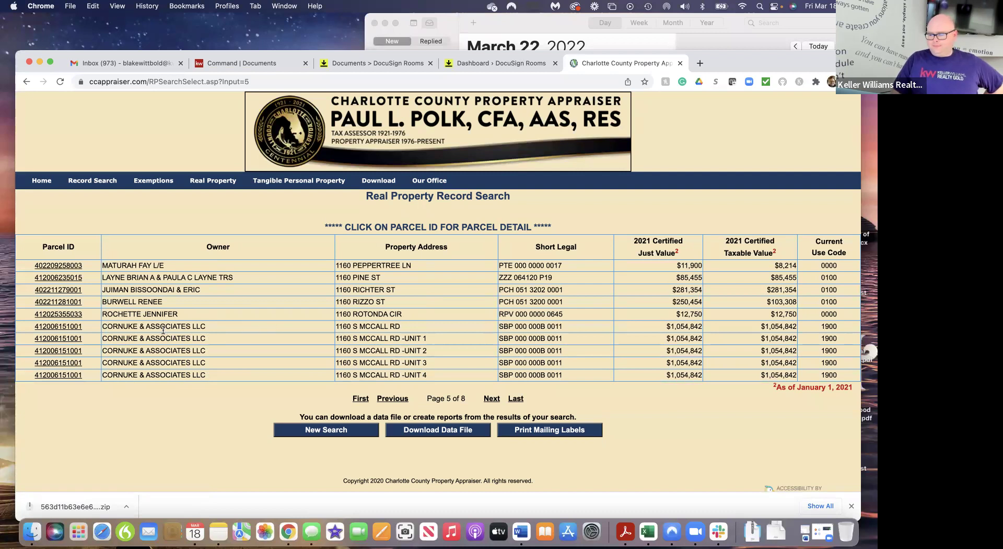
# Open the listing's parcel record and scroll down to its Legal Description section
pyautogui.click(70, 327)
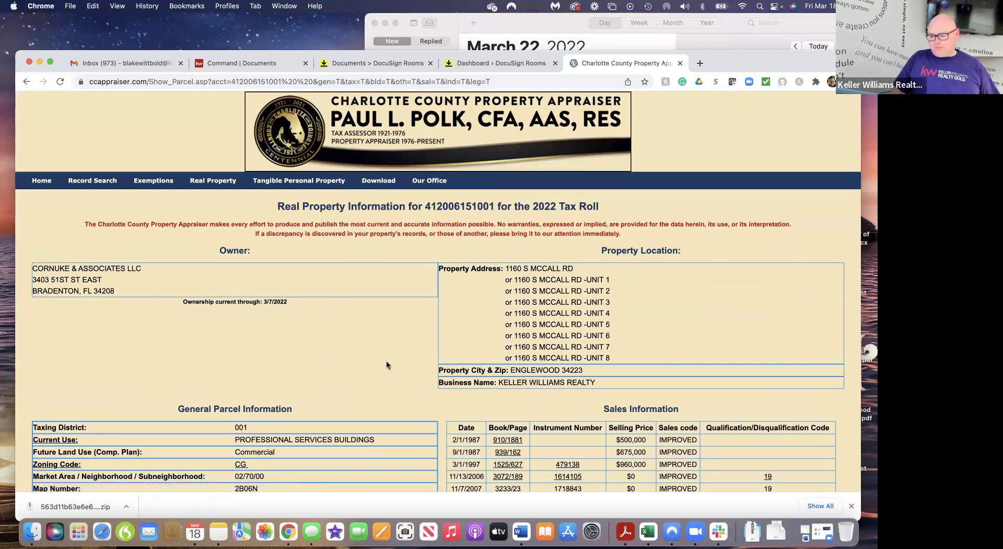
pyautogui.scroll(-5, 395, 357)
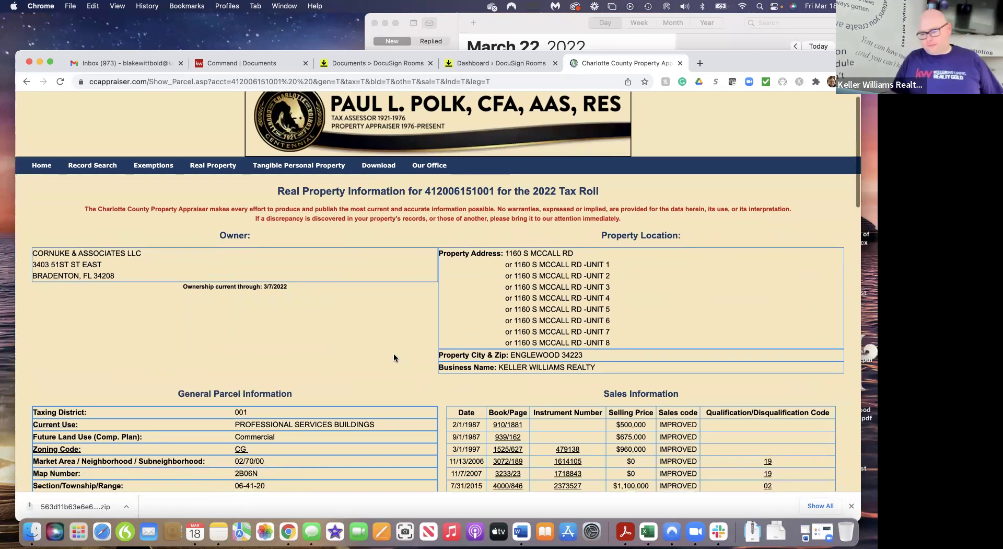
pyautogui.scroll(1, 394, 357)
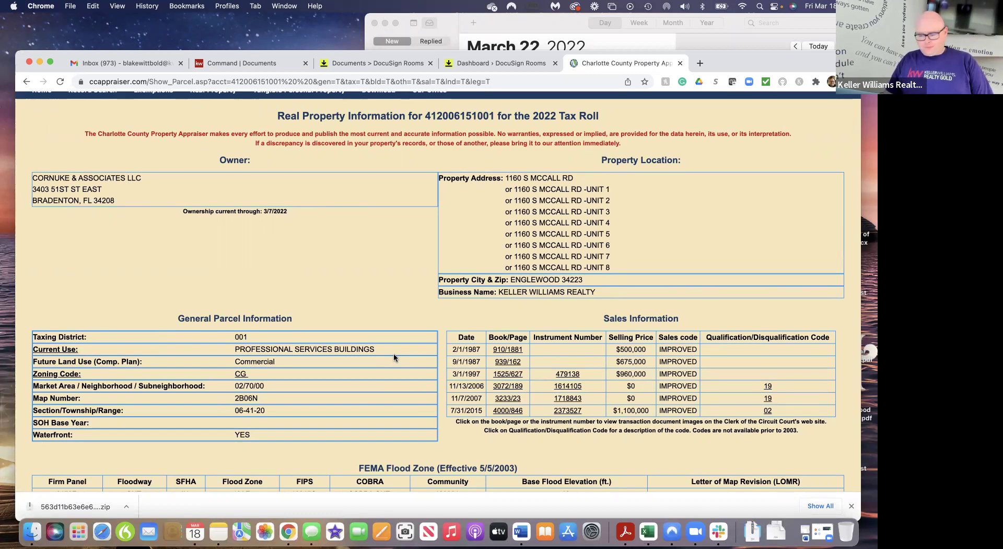
pyautogui.scroll(-6, 421, 296)
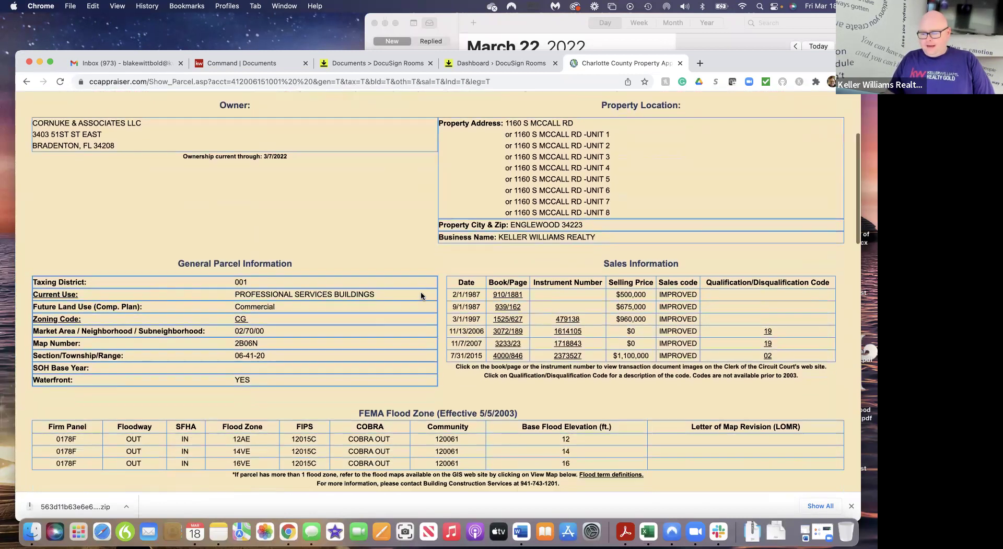
pyautogui.scroll(-10, 421, 296)
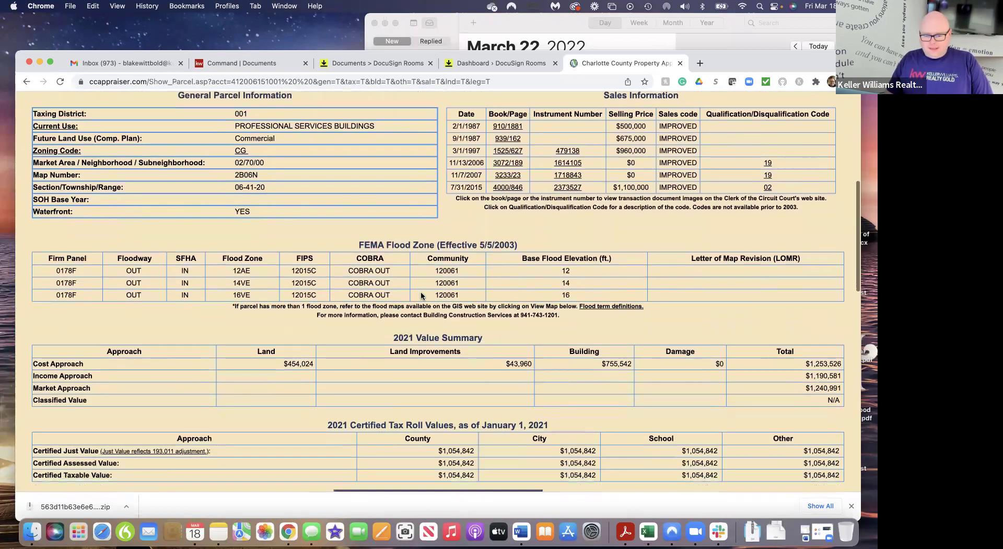
pyautogui.scroll(-12, 421, 296)
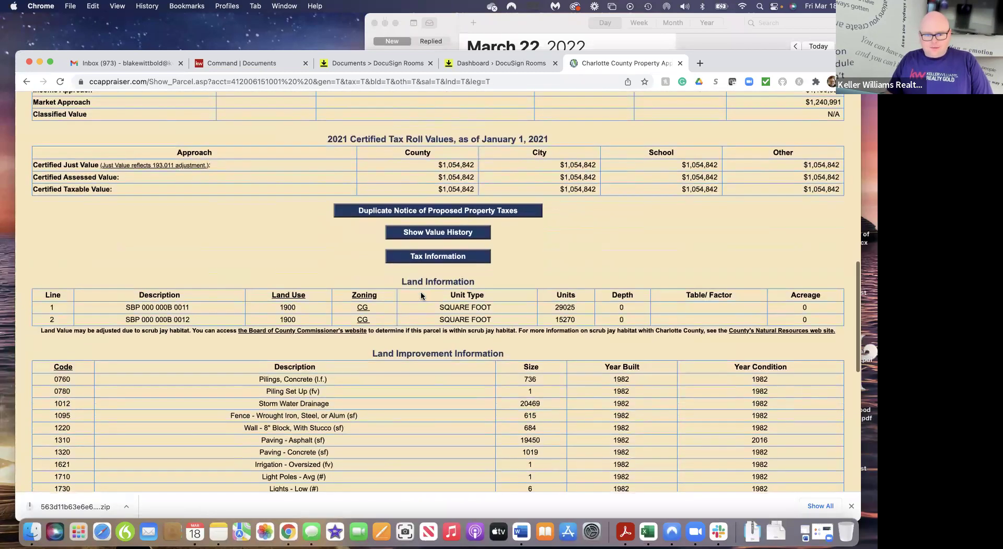
pyautogui.scroll(-11, 421, 296)
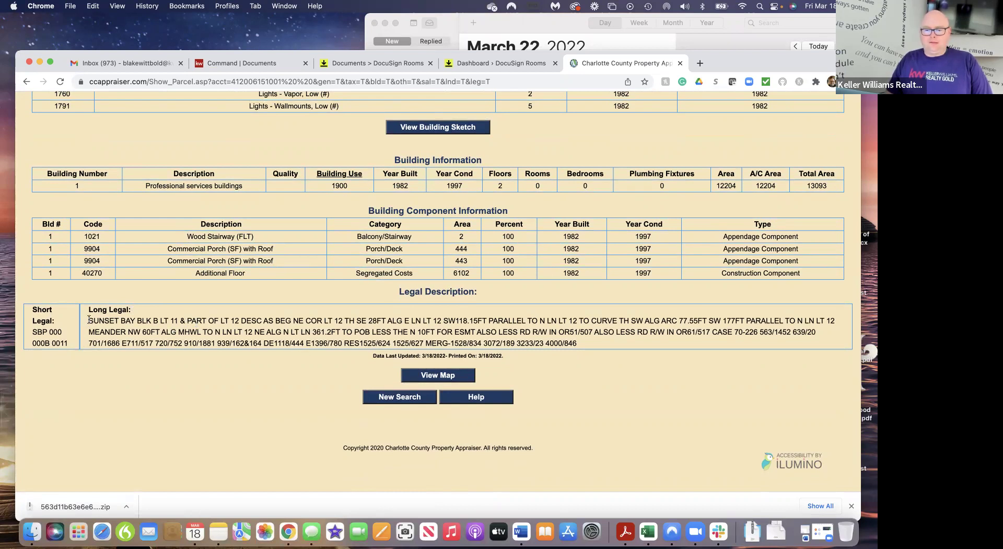
# Close the extra Dashboard page and tick See Attachment for the legal description on line 16
pyautogui.click(491, 61)
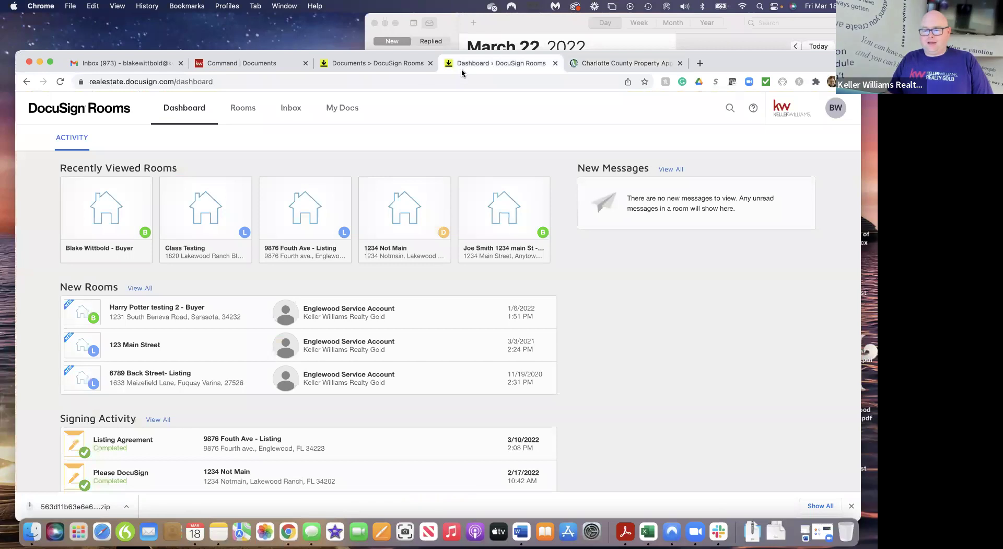
pyautogui.click(555, 63)
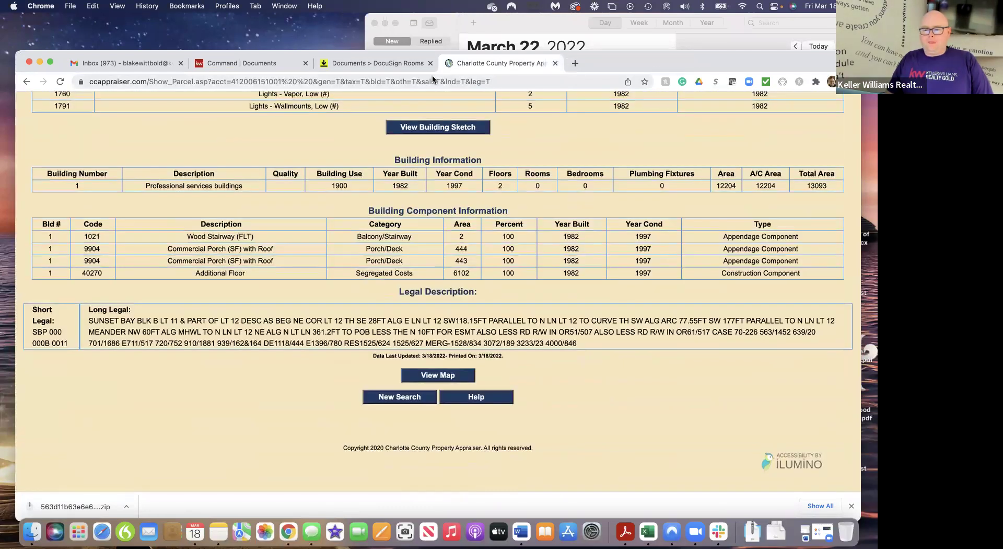
pyautogui.click(411, 61)
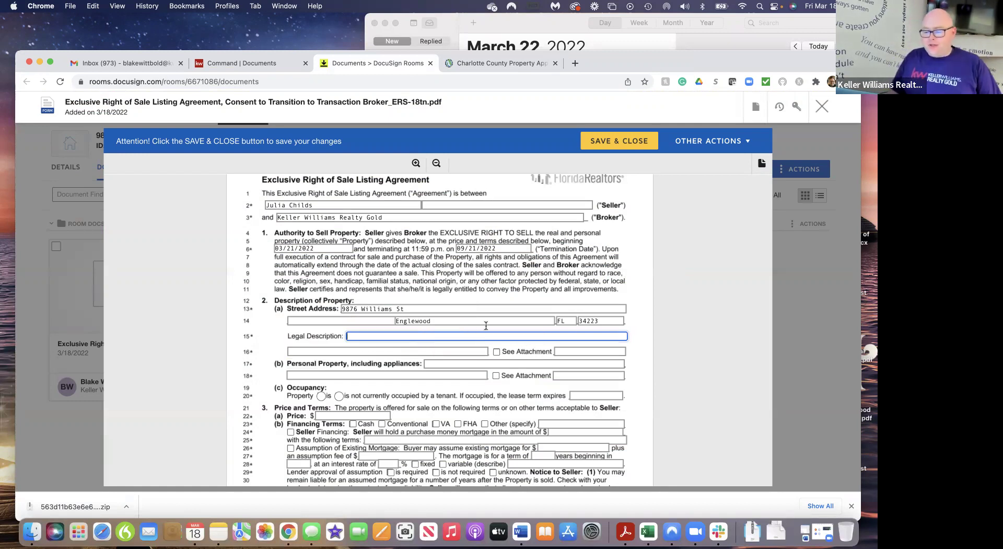
pyautogui.click(497, 353)
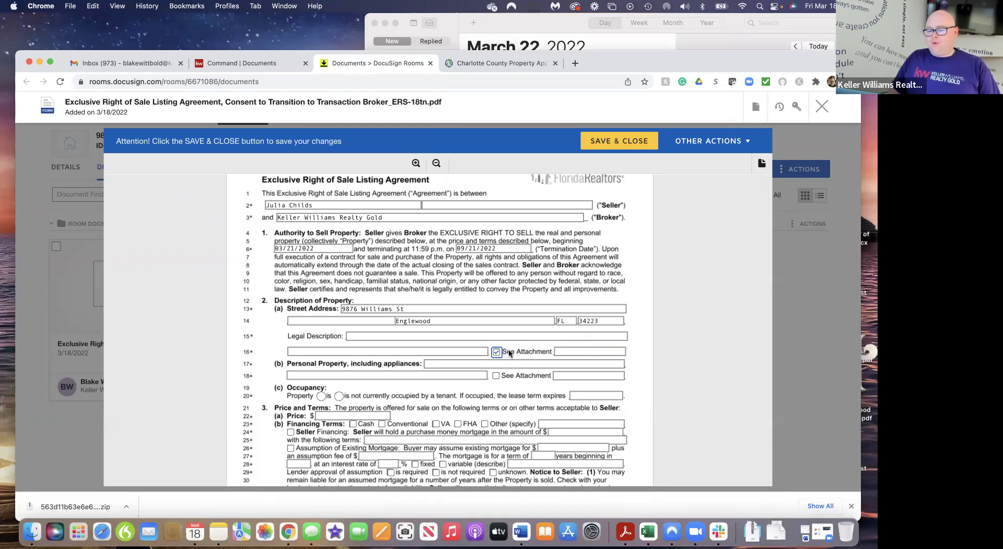
pyautogui.click(472, 62)
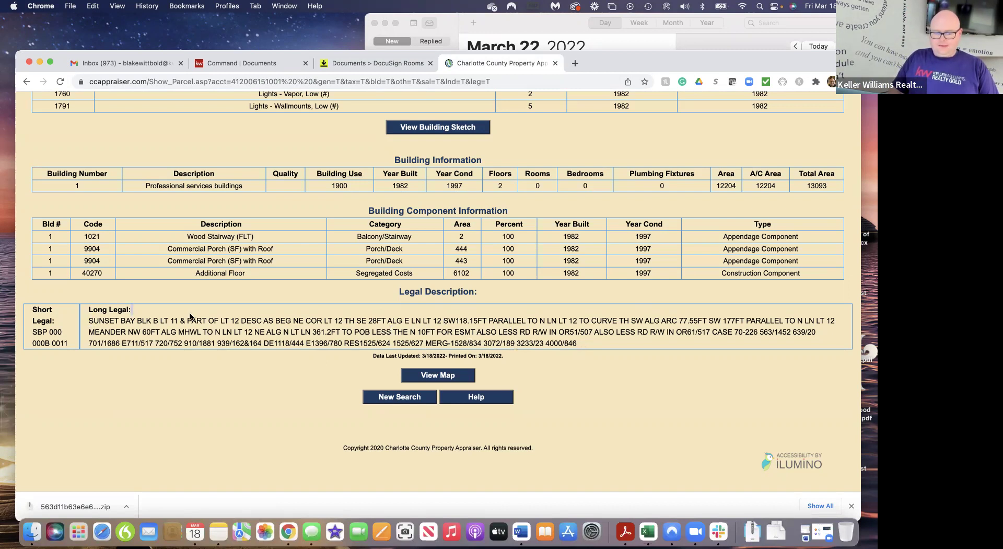
# Select the parcel's full Long Legal description and minimize the stray Word document
pyautogui.moveTo(89, 321); pyautogui.dragTo(578, 343)
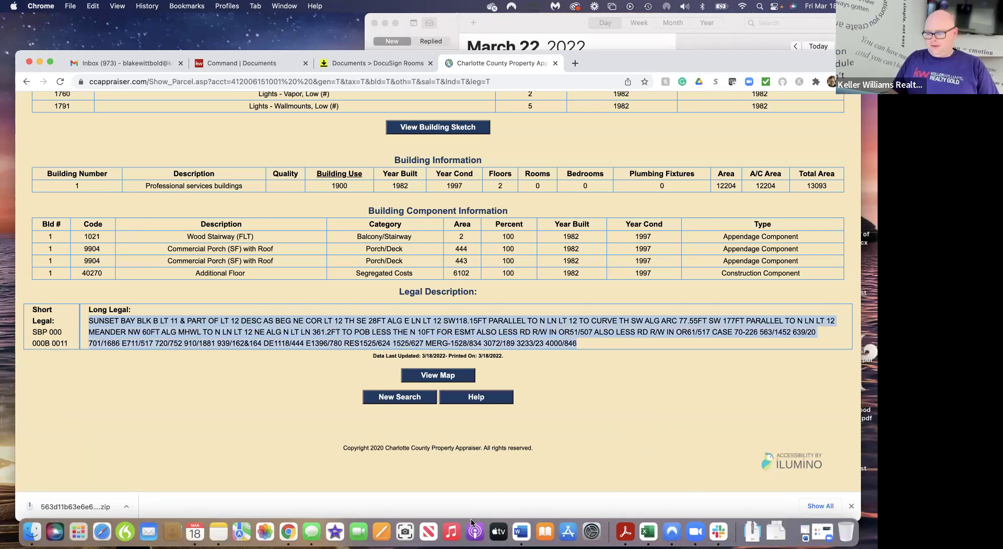
pyautogui.click(521, 532)
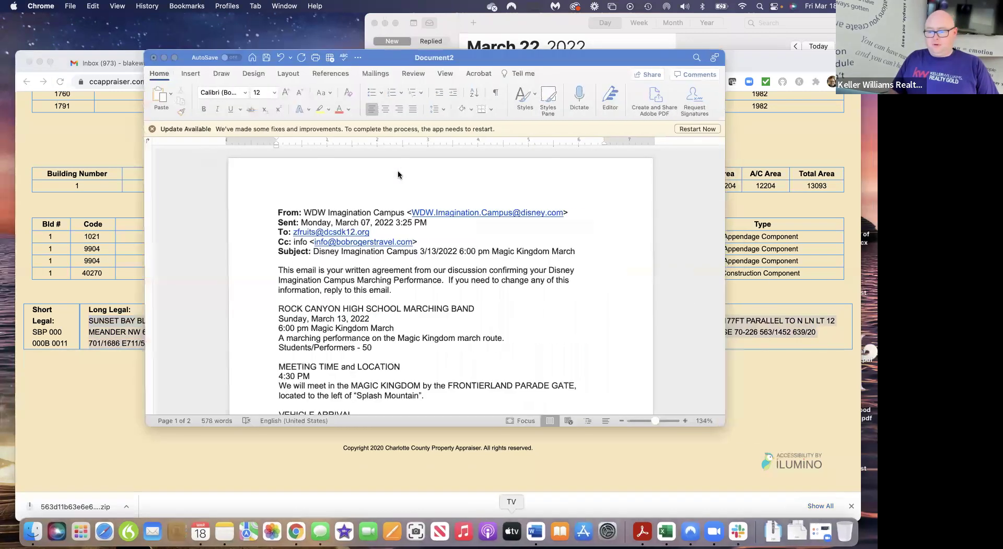
pyautogui.click(153, 58)
pyautogui.click(453, 309)
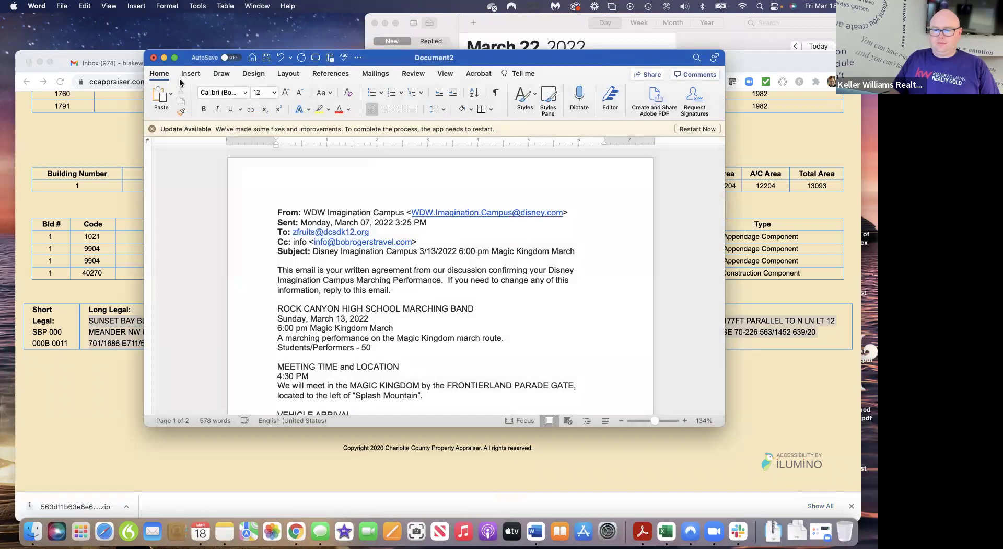
pyautogui.click(164, 57)
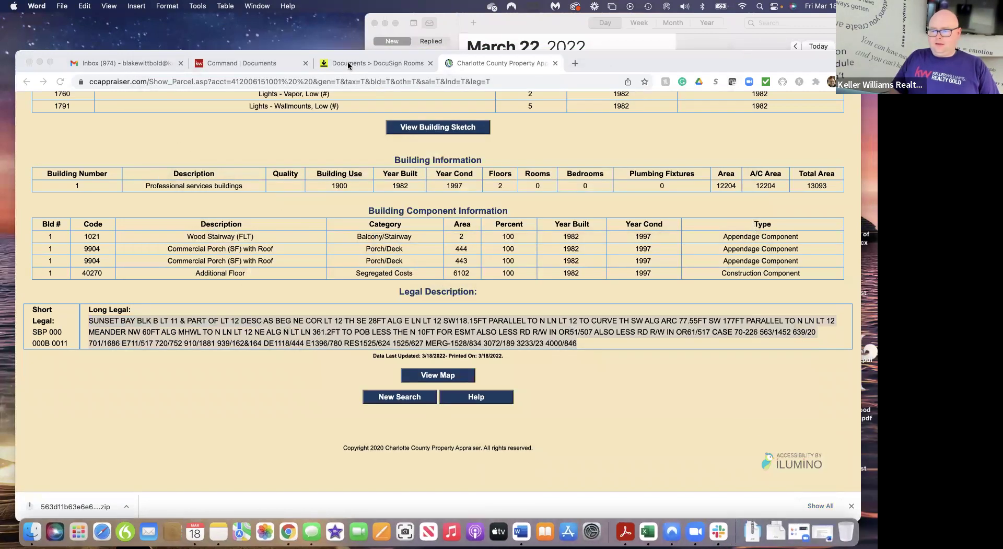
pyautogui.click(370, 64)
# Start Additional Terms line 212 with 'Legal Description:' and paste the copied parcel description
pyautogui.scroll(-20, 426, 202)
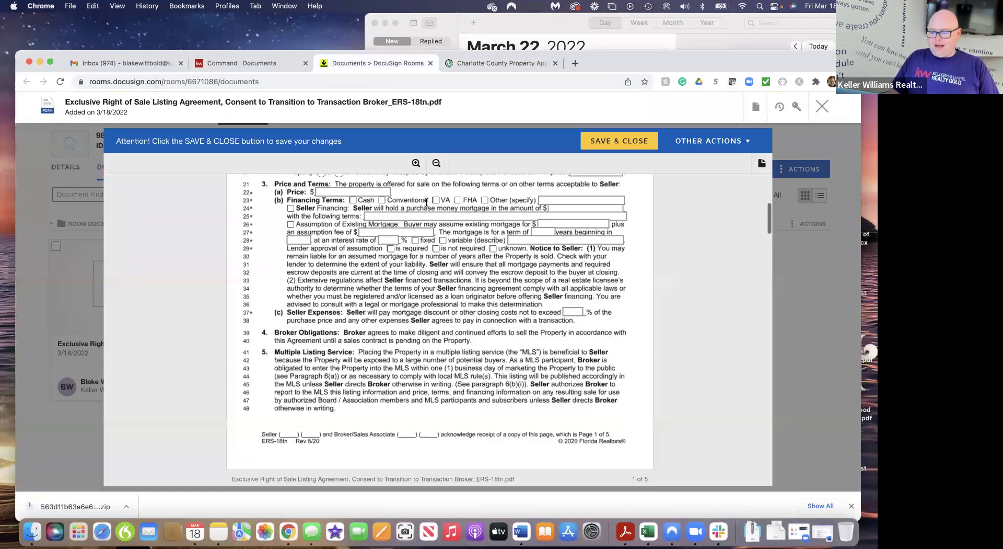
pyautogui.scroll(-15, 426, 203)
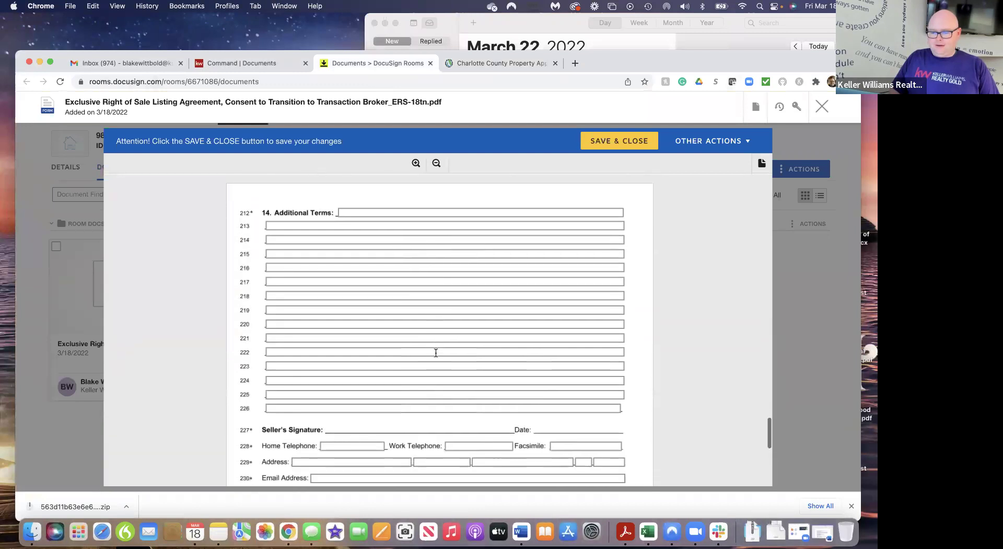
pyautogui.scroll(10, 437, 355)
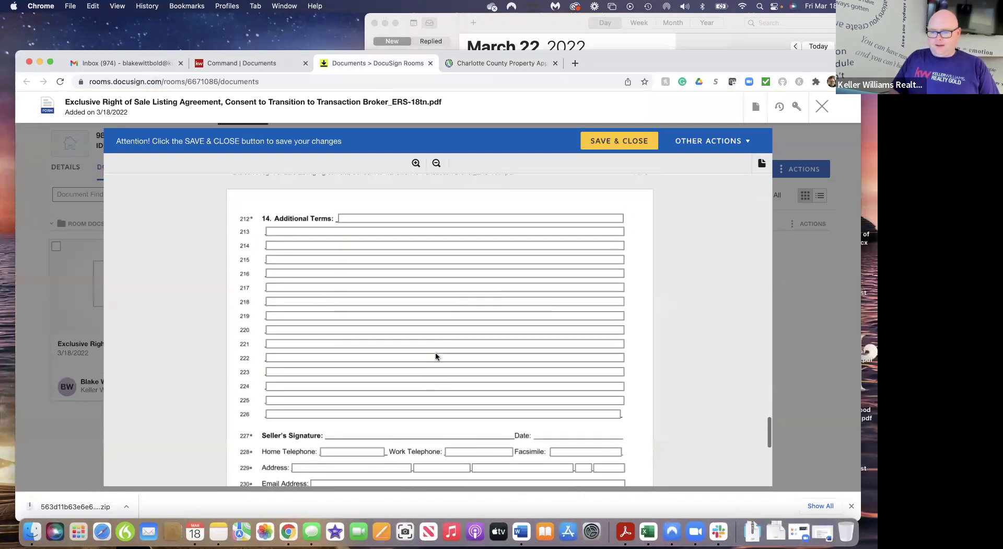
pyautogui.click(350, 220)
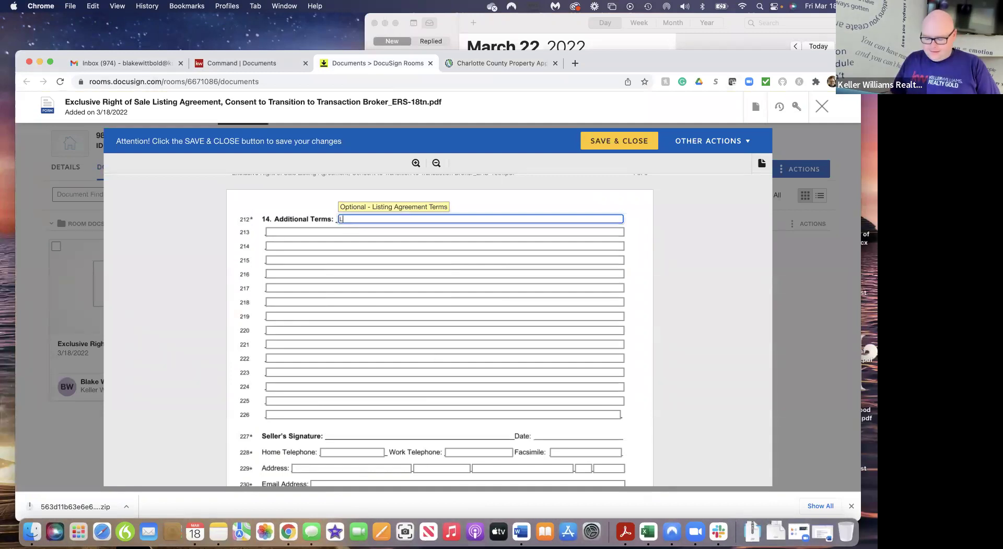
pyautogui.write('Legal De')
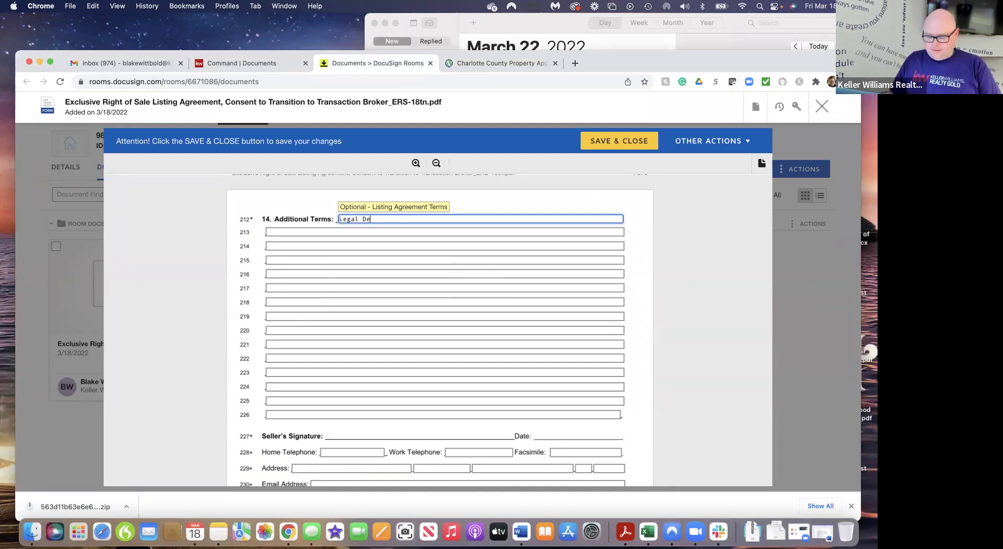
pyautogui.write('scription')
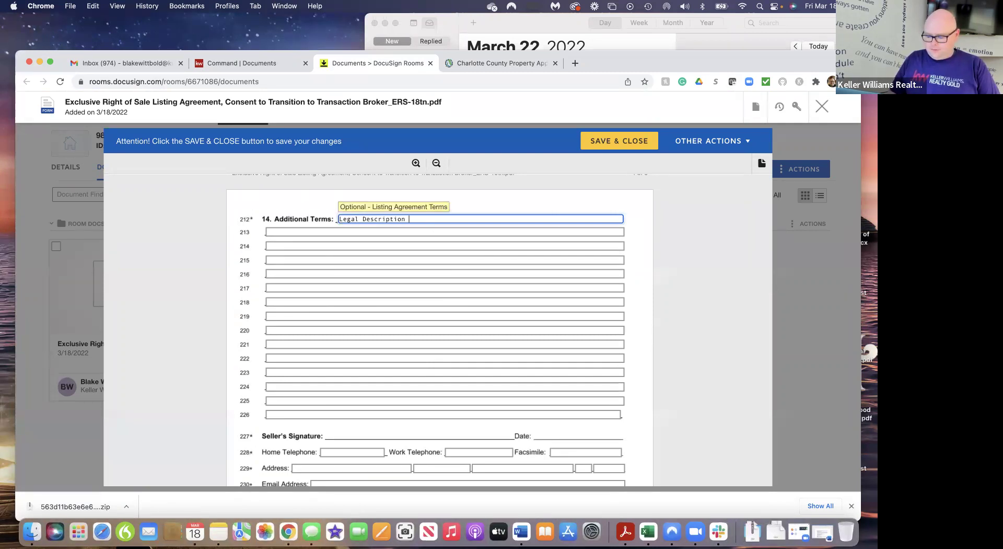
pyautogui.write('SUNSET BAY BLK B LT 11 & PART OF LT 12 DESC AS BEG NE C')
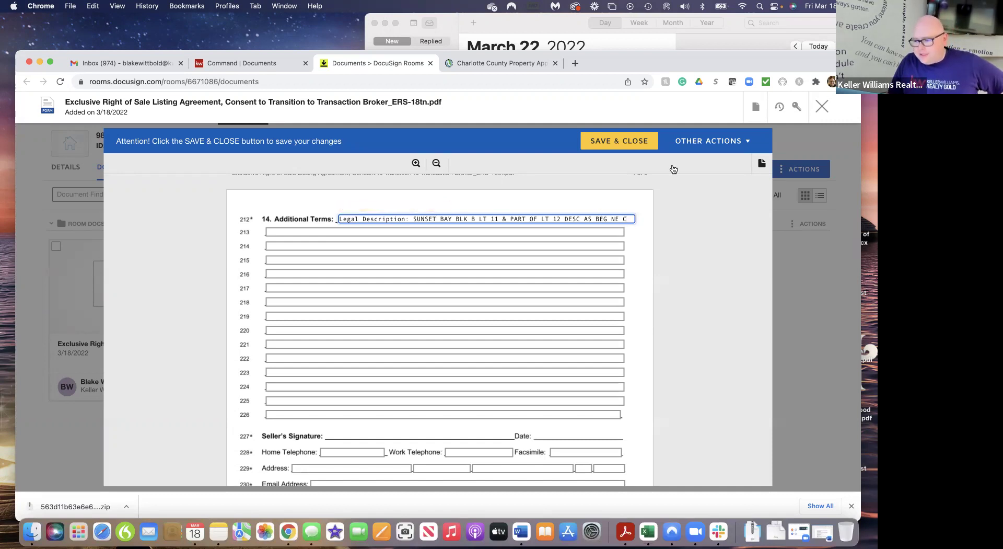
# Copy the next stretch of the parcel's legal description and paste it onto Additional Terms line 213
pyautogui.click(466, 64)
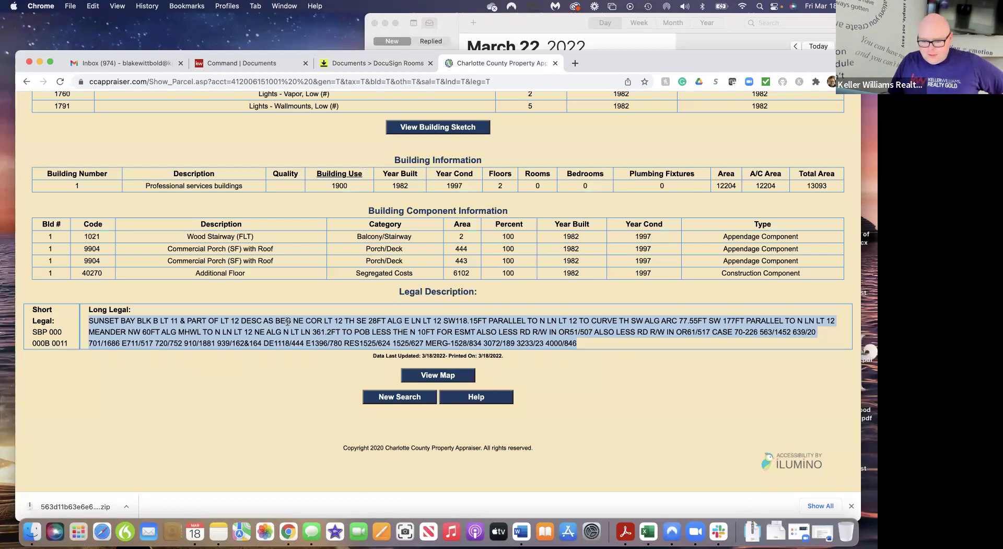
pyautogui.moveTo(306, 320); pyautogui.dragTo(580, 320)
pyautogui.press('cmd+c')
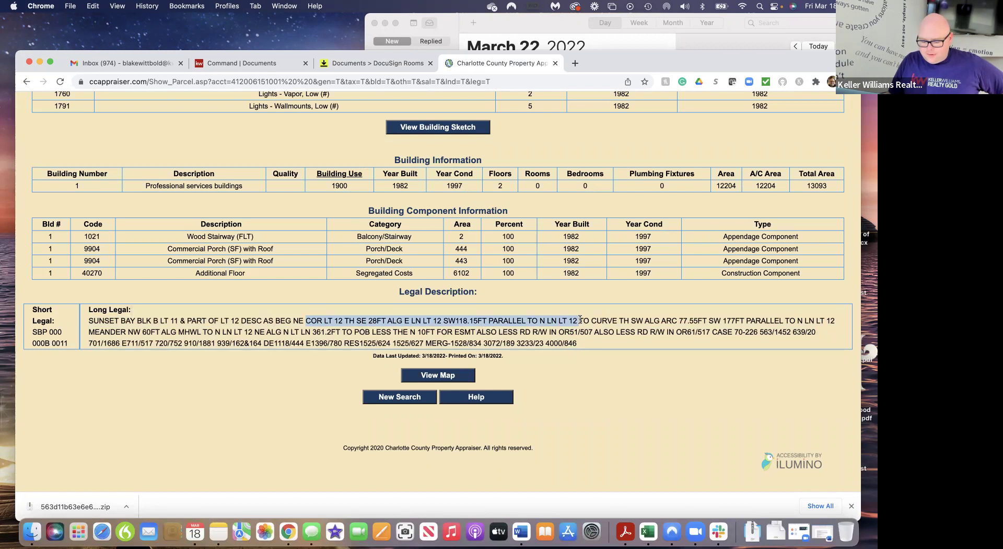
pyautogui.click(371, 63)
pyautogui.click(277, 233)
pyautogui.press('cmd+v')
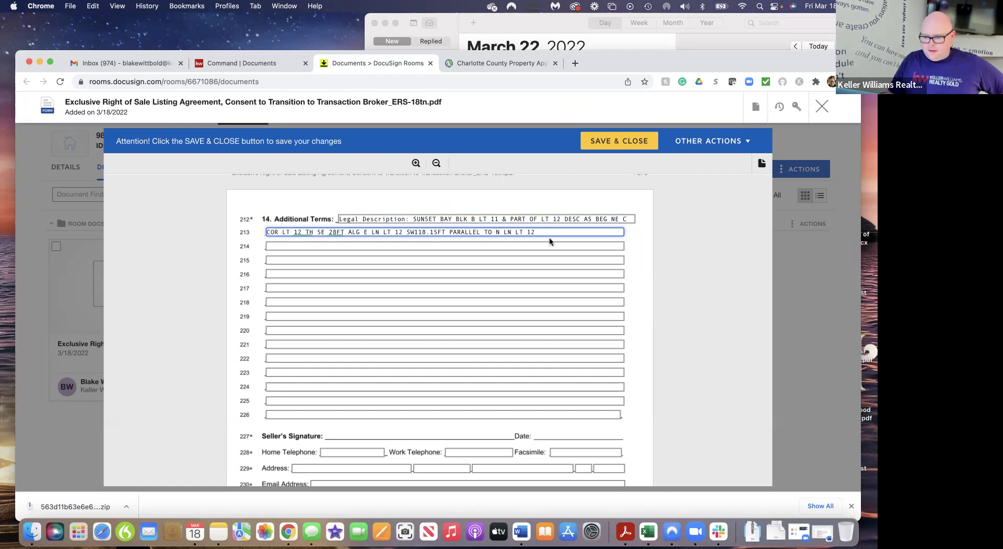
# Copy the following part of the legal text and paste it into Additional Terms line 214
pyautogui.click(517, 64)
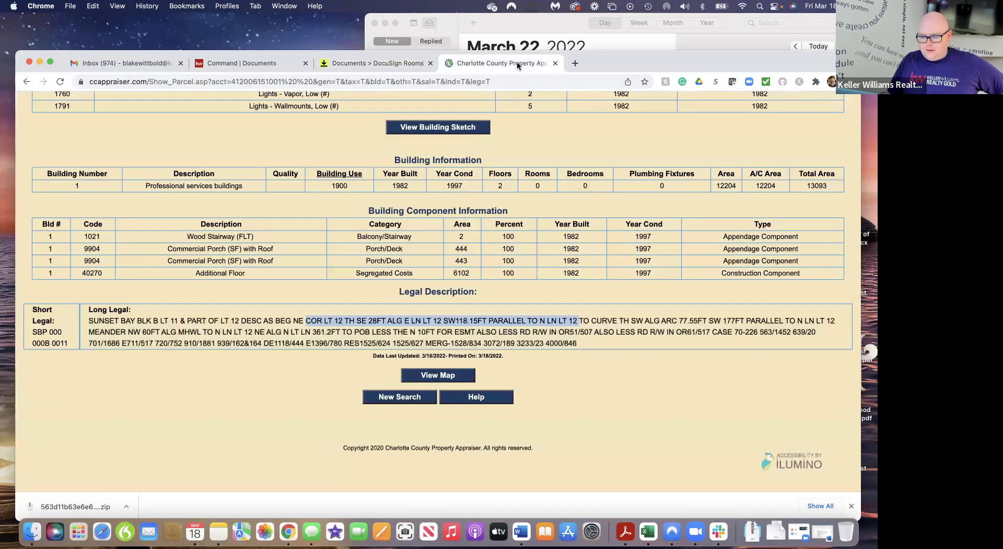
pyautogui.click(579, 320)
pyautogui.moveTo(579, 320); pyautogui.dragTo(841, 321)
pyautogui.press('super+c')
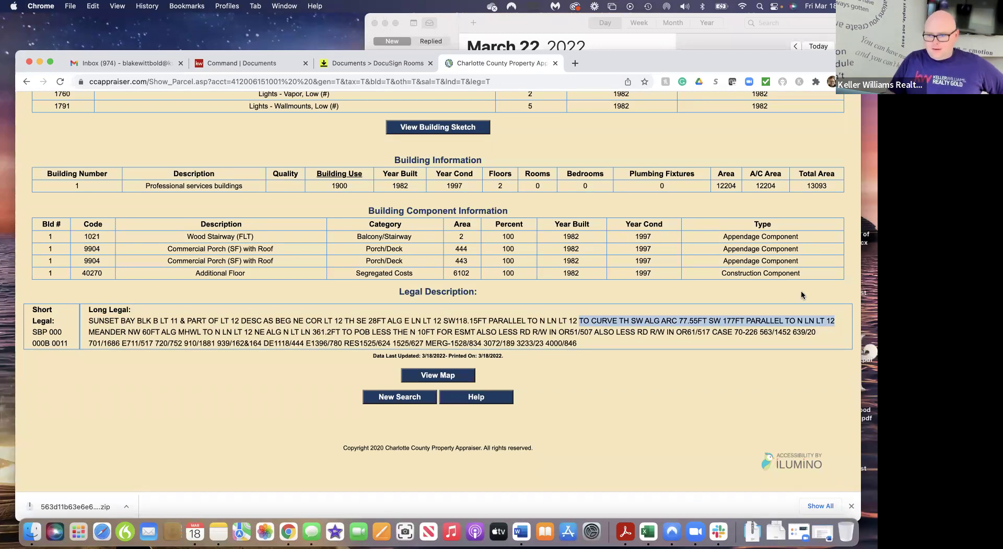
pyautogui.click(402, 64)
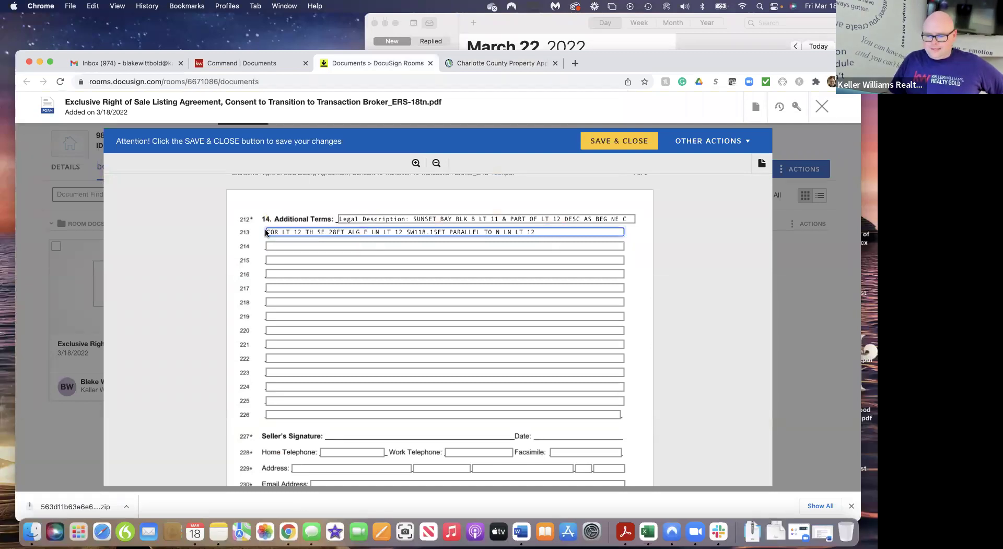
pyautogui.click(290, 248)
pyautogui.press('super+v')
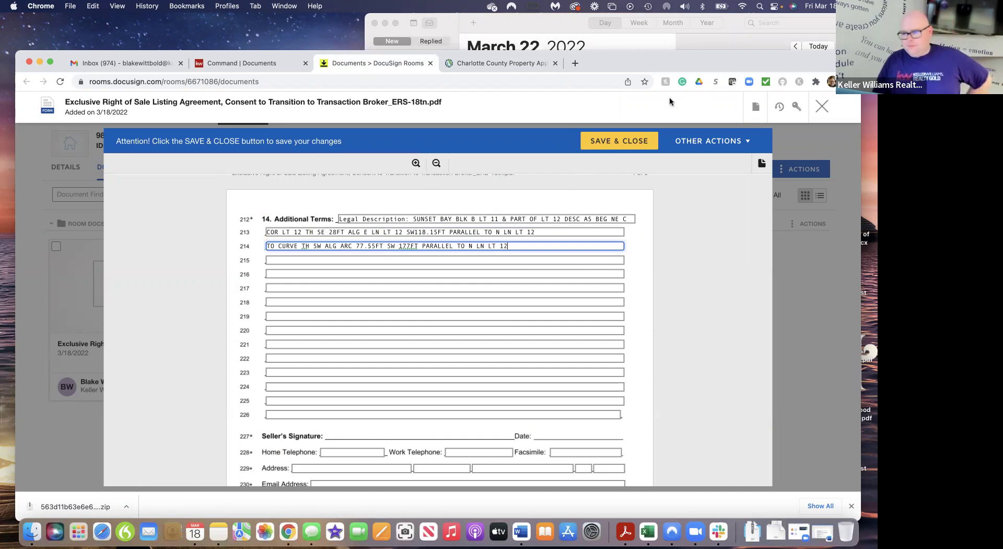
# Append the start of the second legal line to line 214, through MEANDER NW 60FT ALG MHWL
pyautogui.click(500, 67)
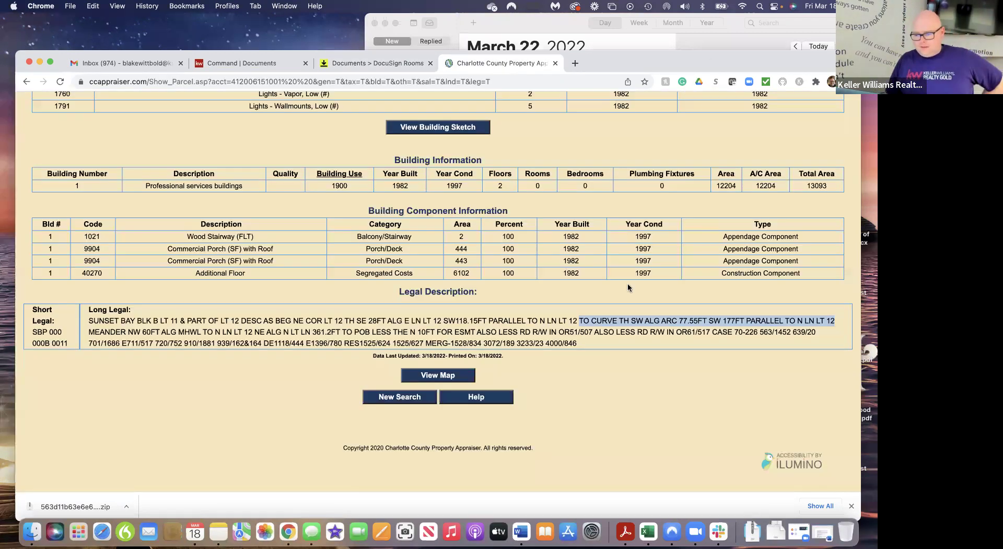
pyautogui.moveTo(88, 332); pyautogui.dragTo(255, 333)
pyautogui.press('cmd+c')
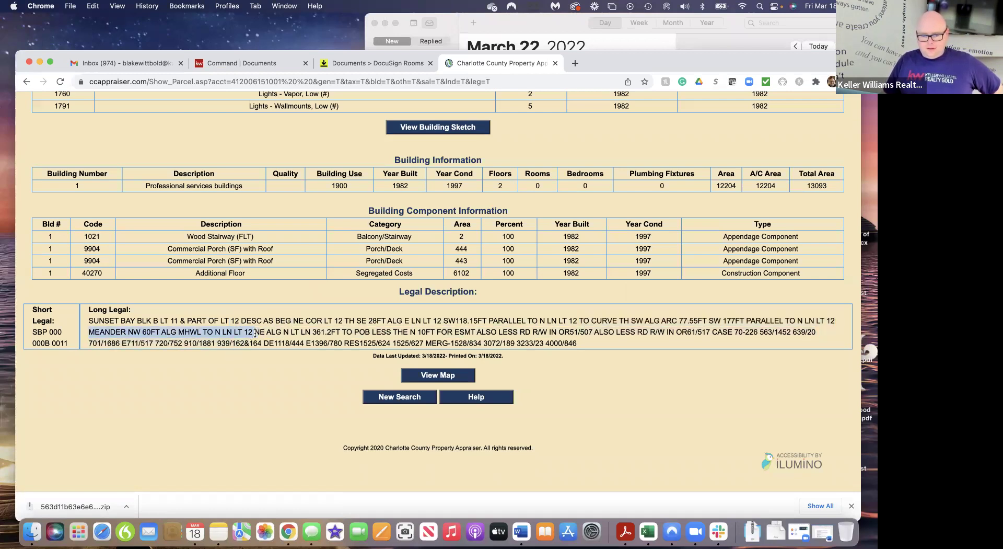
pyautogui.click(395, 63)
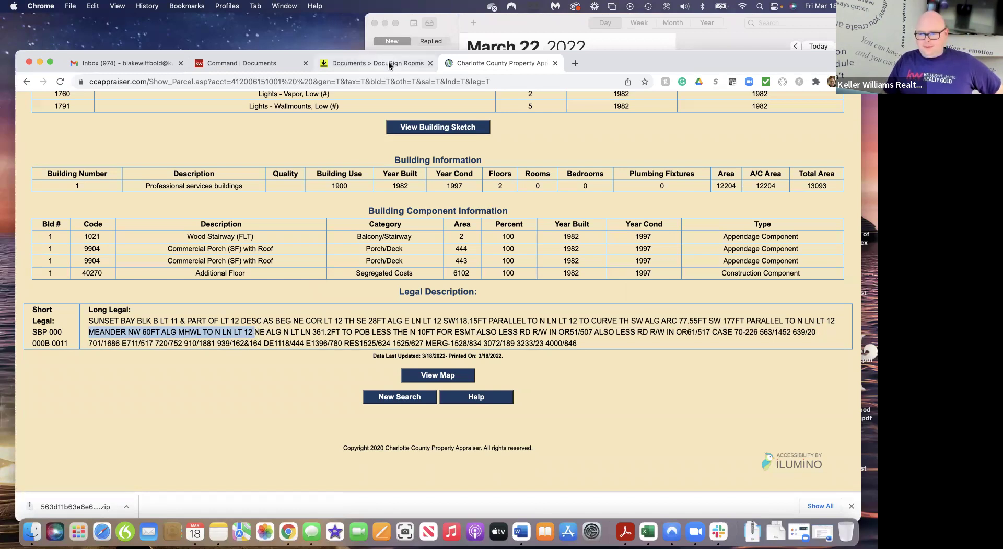
pyautogui.press('cmd+v')
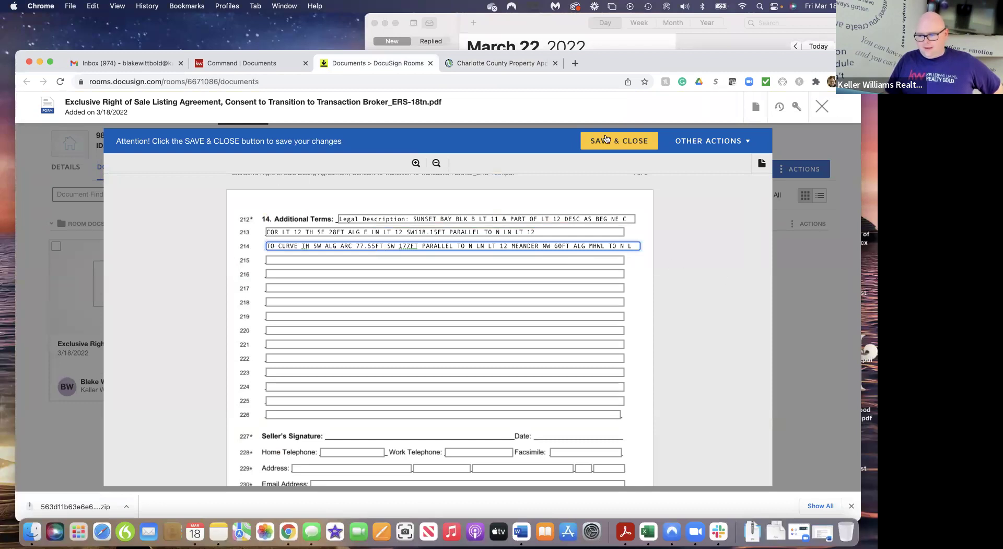
pyautogui.click(500, 64)
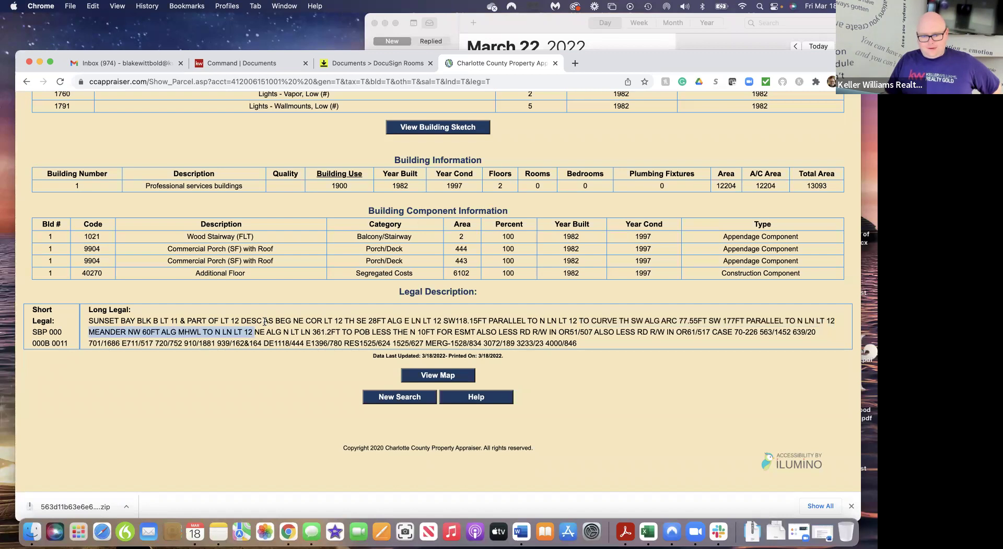
# Trim the trailing fragment from line 214 and paste the next legal description part into line 215
pyautogui.click(355, 63)
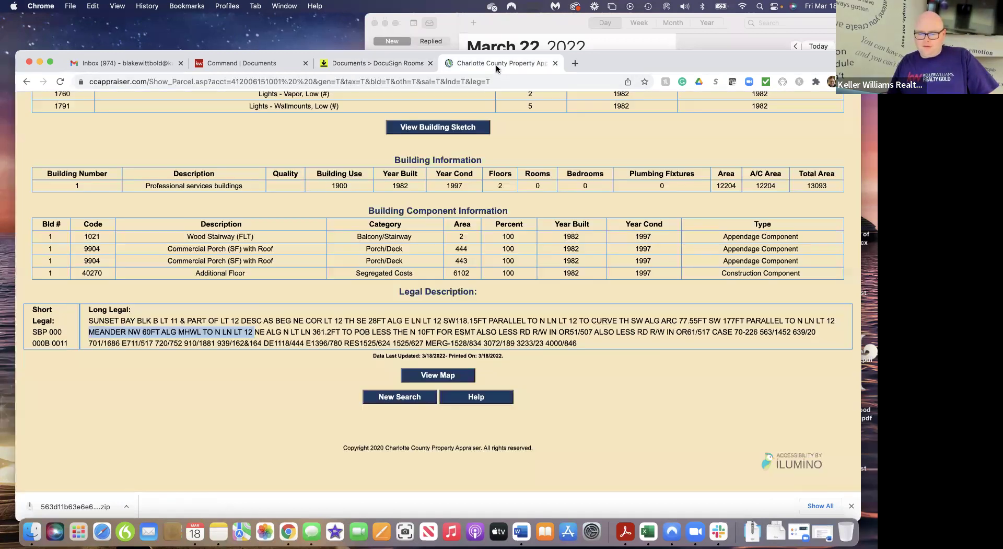
pyautogui.click(496, 64)
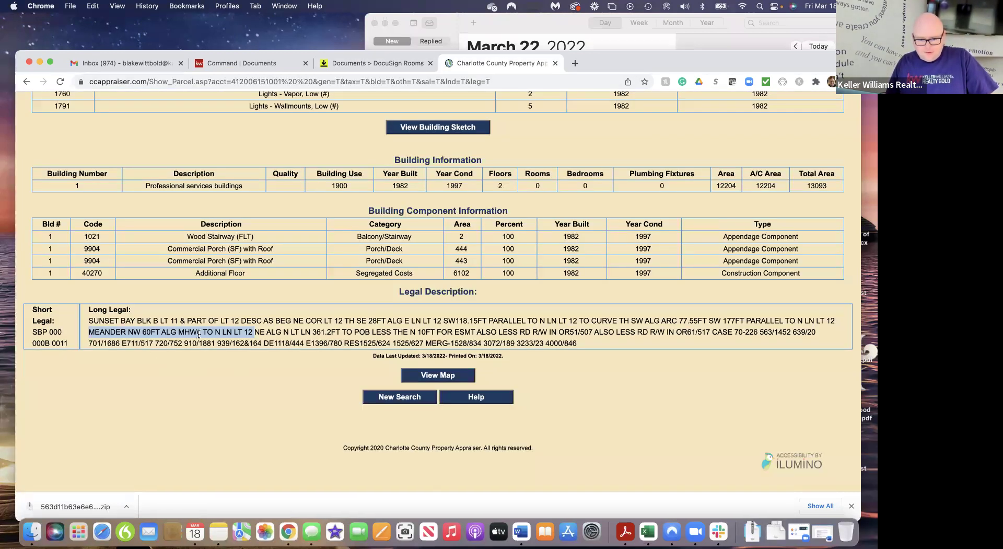
pyautogui.click(226, 332)
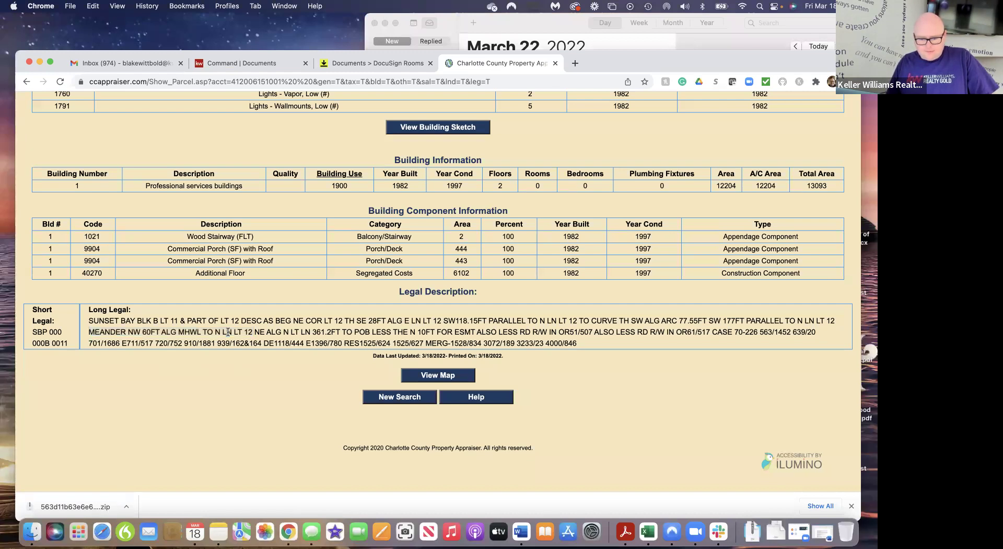
pyautogui.moveTo(226, 332); pyautogui.dragTo(498, 331)
pyautogui.press('super+c')
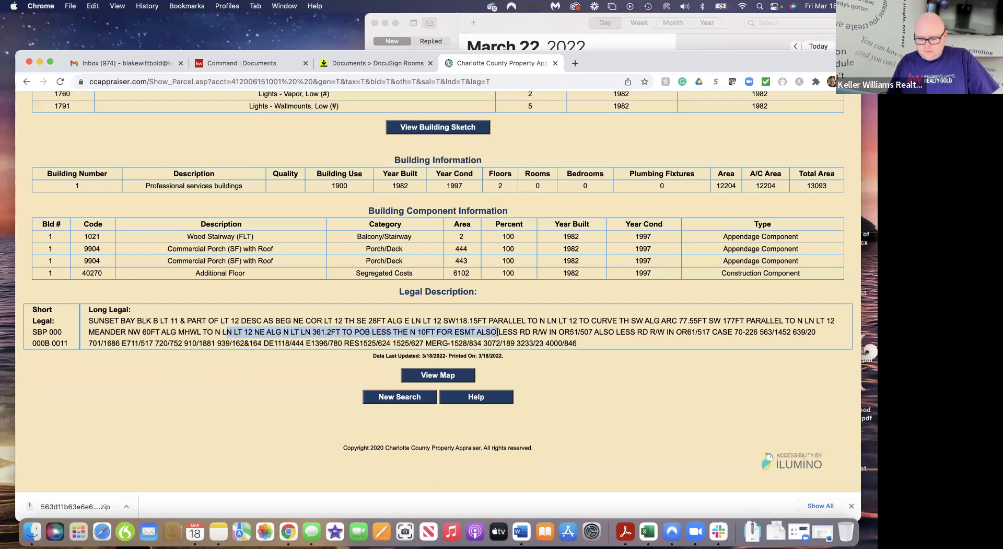
pyautogui.click(375, 64)
pyautogui.click(637, 245)
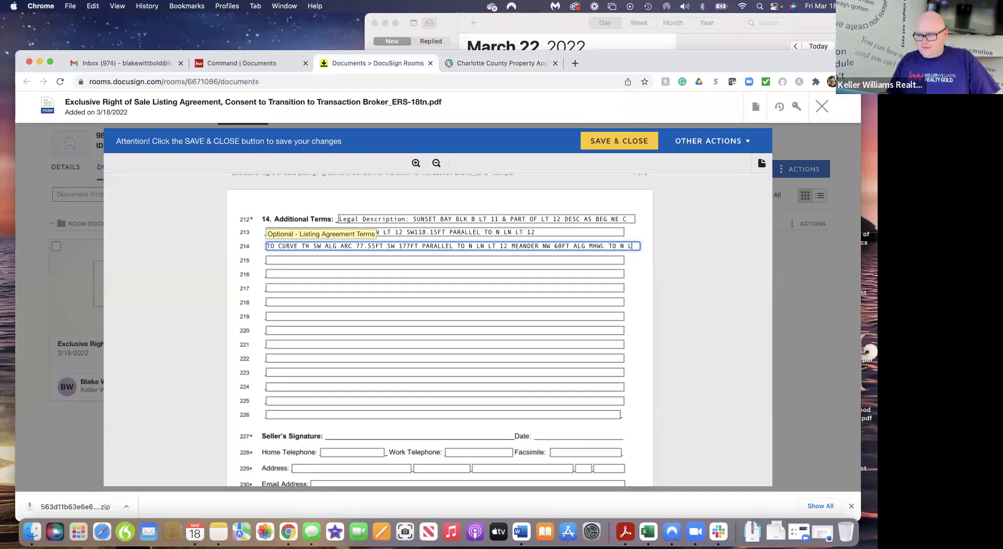
pyautogui.press('BackSpace')
pyautogui.press('BackSpace')
pyautogui.press('BackSpace')
pyautogui.press('BackSpace')
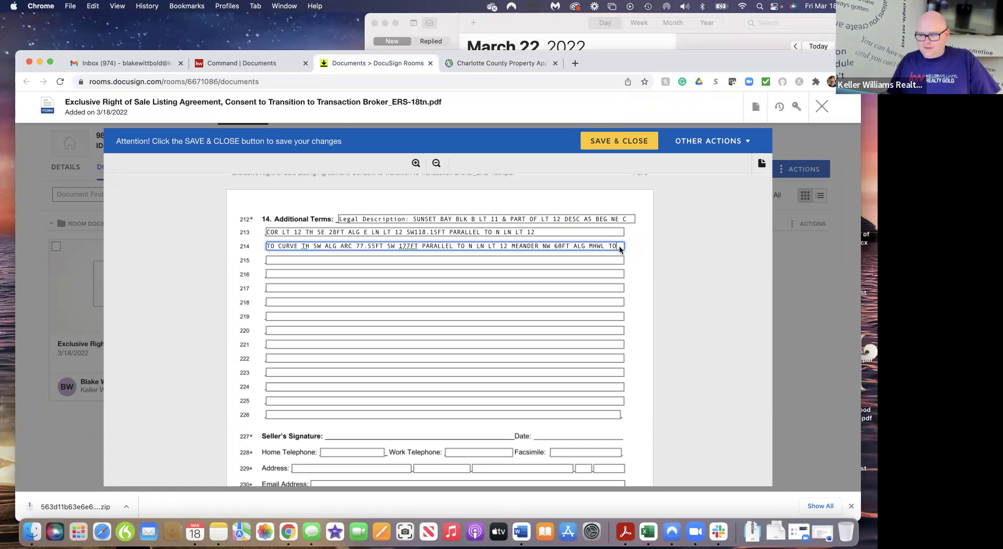
pyautogui.click(288, 260)
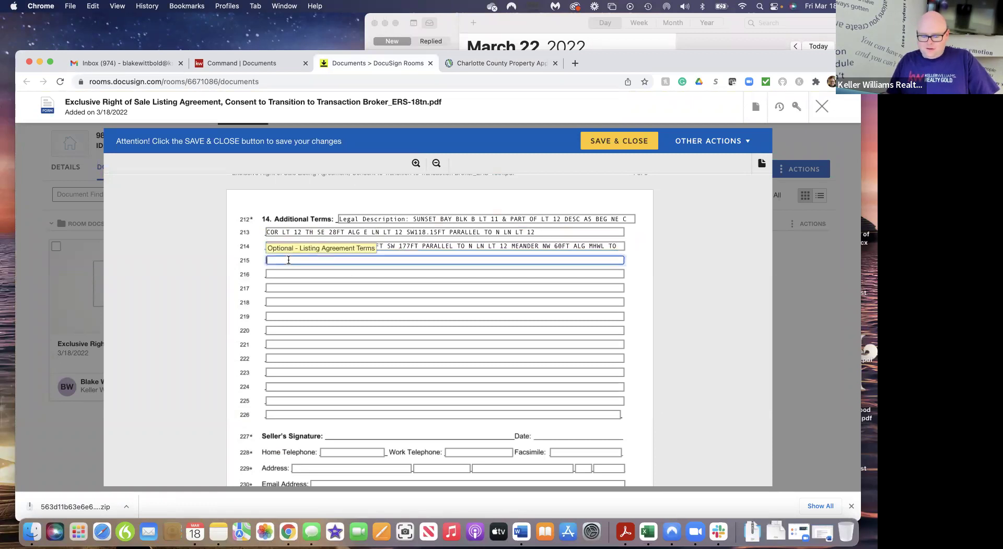
pyautogui.press('super+v')
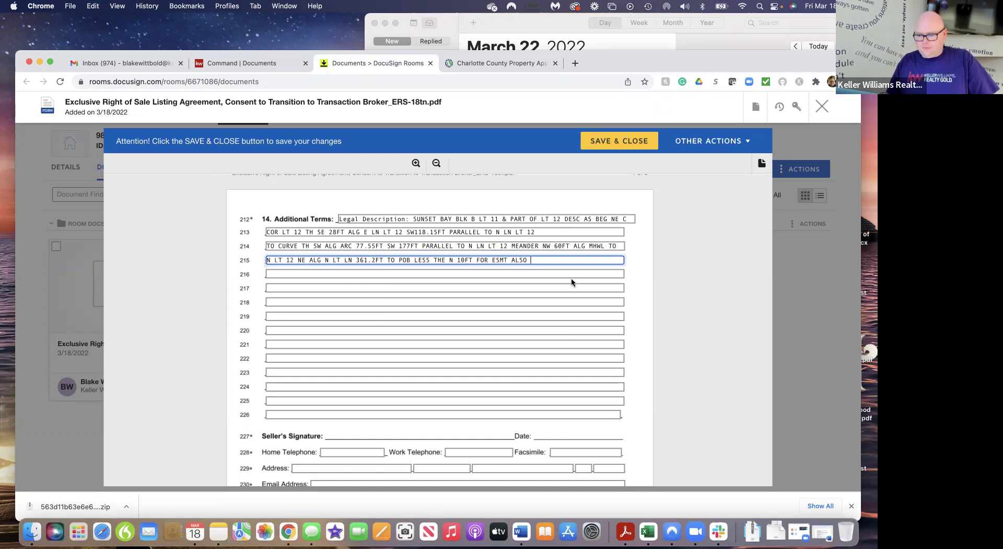
# Paste the final legal description part, ending CASE 70-226 563/1452 639/20, into line 216
pyautogui.click(538, 65)
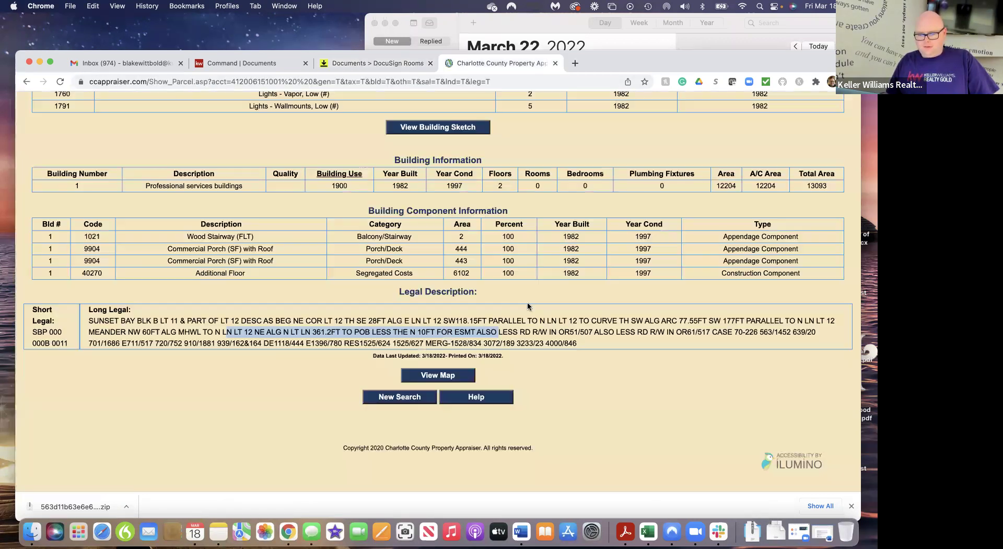
pyautogui.click(500, 331)
pyautogui.moveTo(499, 332); pyautogui.dragTo(817, 334)
pyautogui.press('super+c')
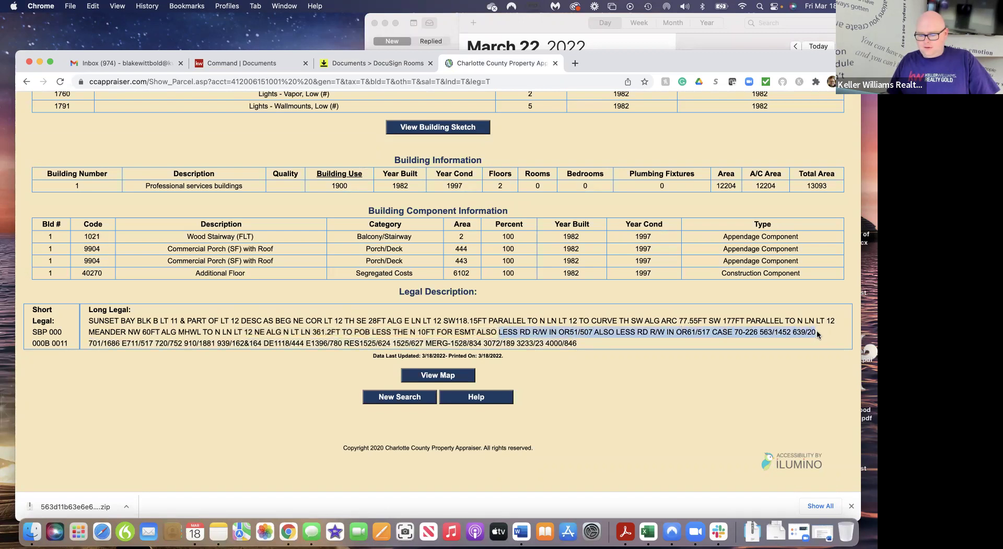
pyautogui.click(406, 62)
pyautogui.click(296, 273)
pyautogui.press('super+v')
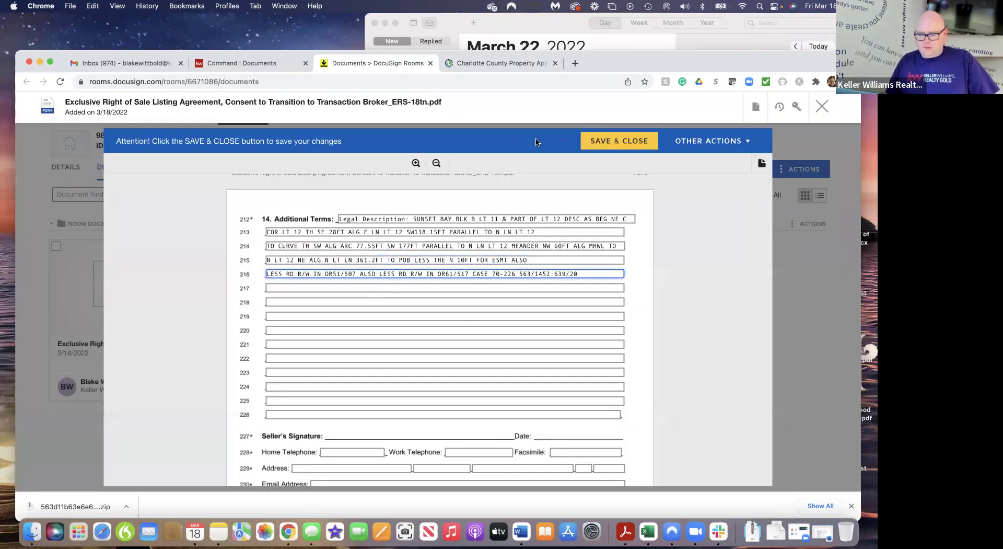
pyautogui.click(521, 62)
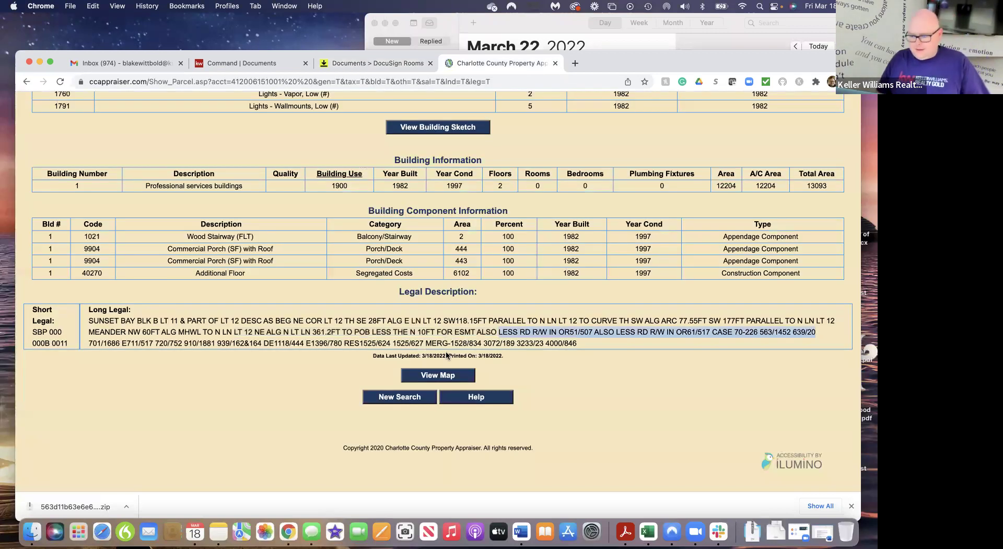
pyautogui.click(91, 343)
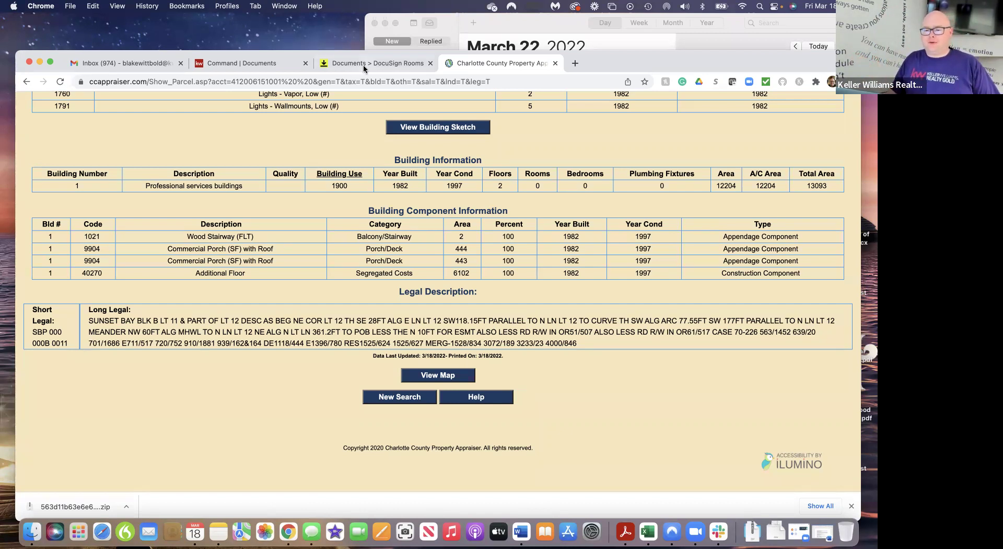
# Type 'additional terms' in the blank beside See Attachment on line 16's Legal Description
pyautogui.click(382, 64)
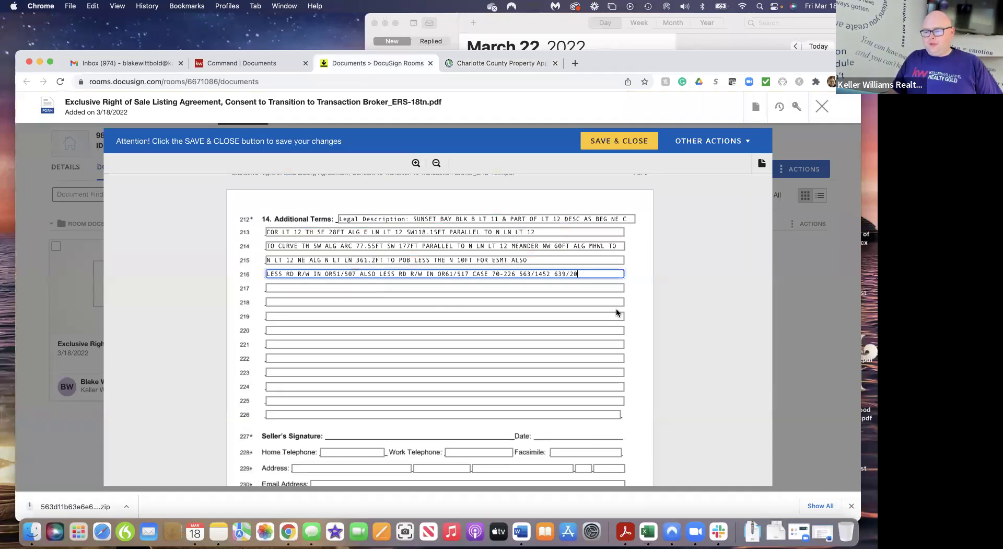
pyautogui.click(509, 61)
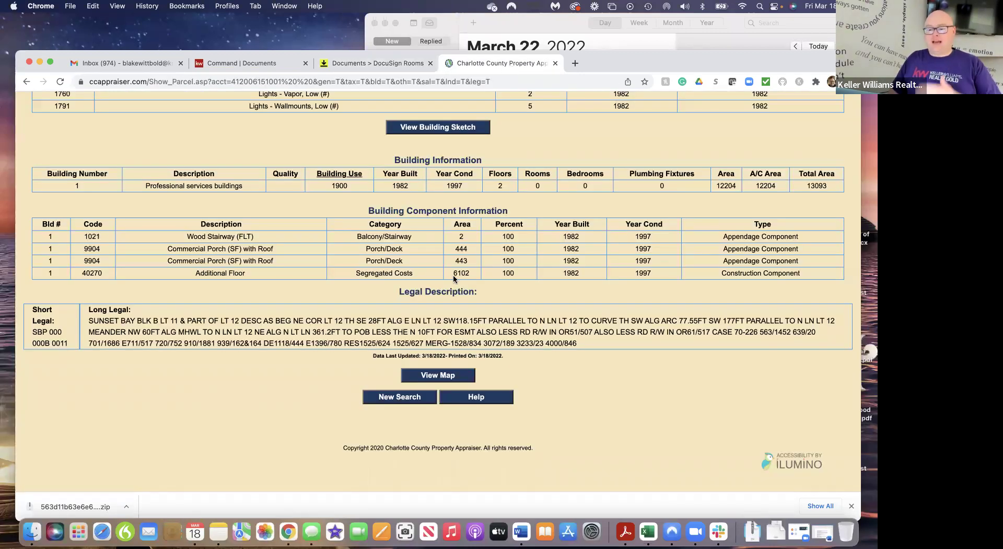
pyautogui.click(391, 65)
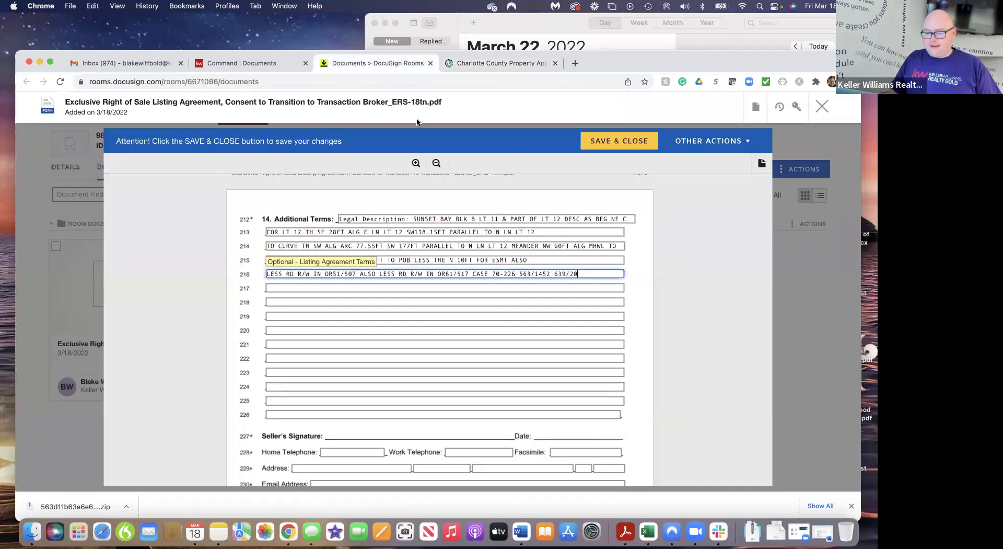
pyautogui.scroll(-2, 598, 379)
pyautogui.scroll(20, 595, 386)
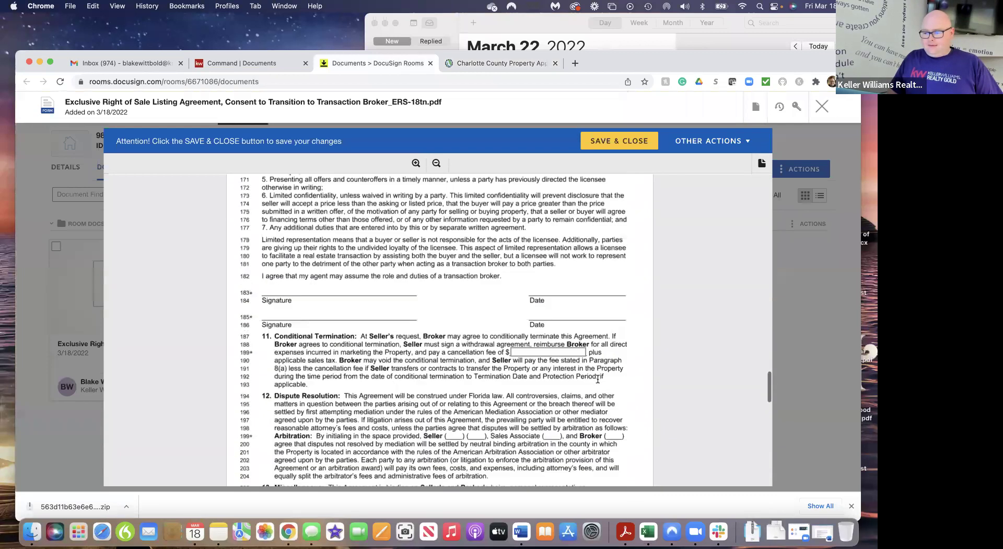
pyautogui.scroll(10, 594, 402)
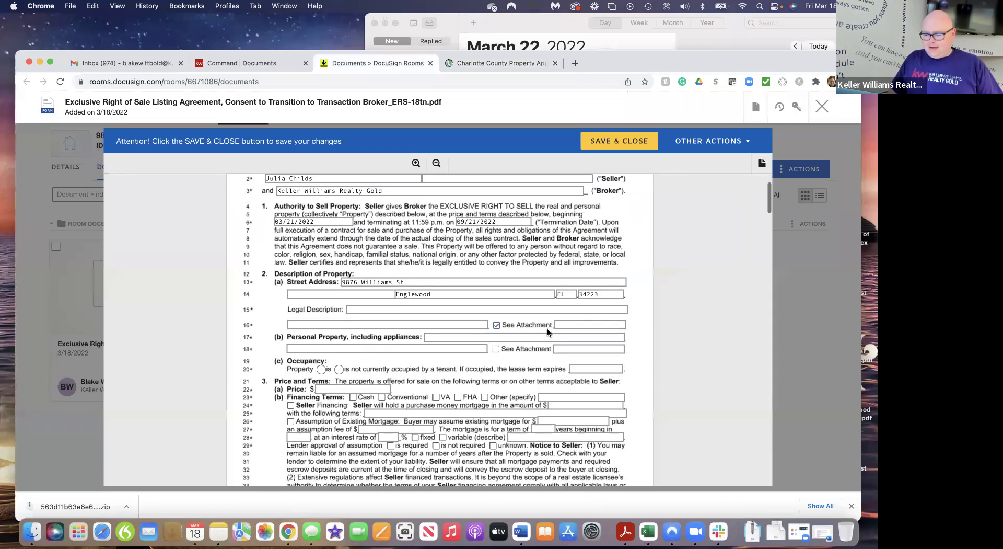
pyautogui.click(564, 325)
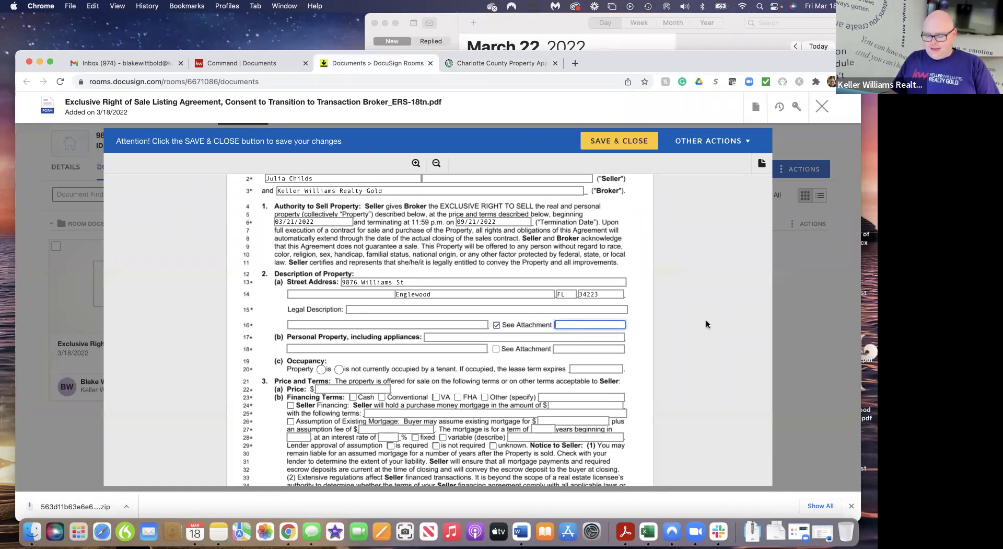
pyautogui.write('add')
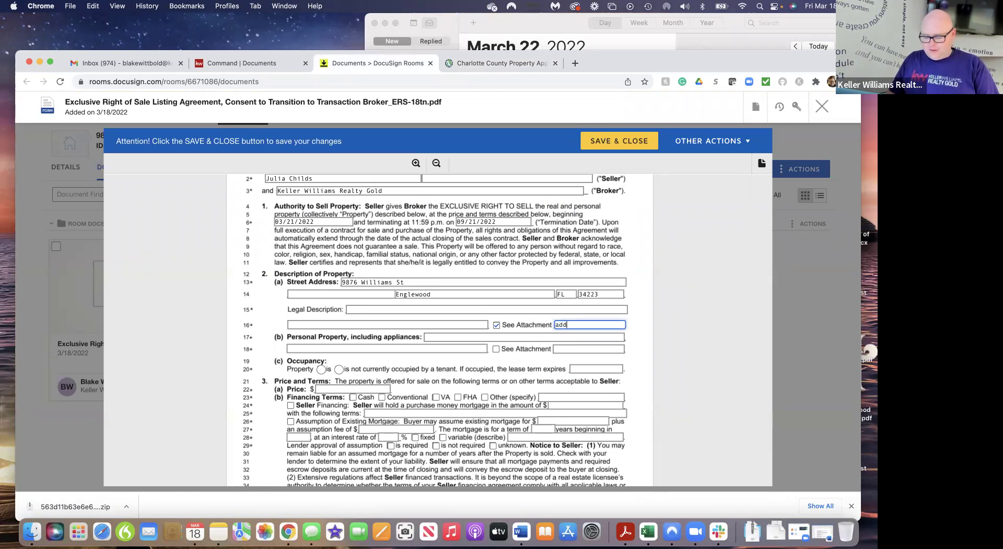
pyautogui.write('itional terms')
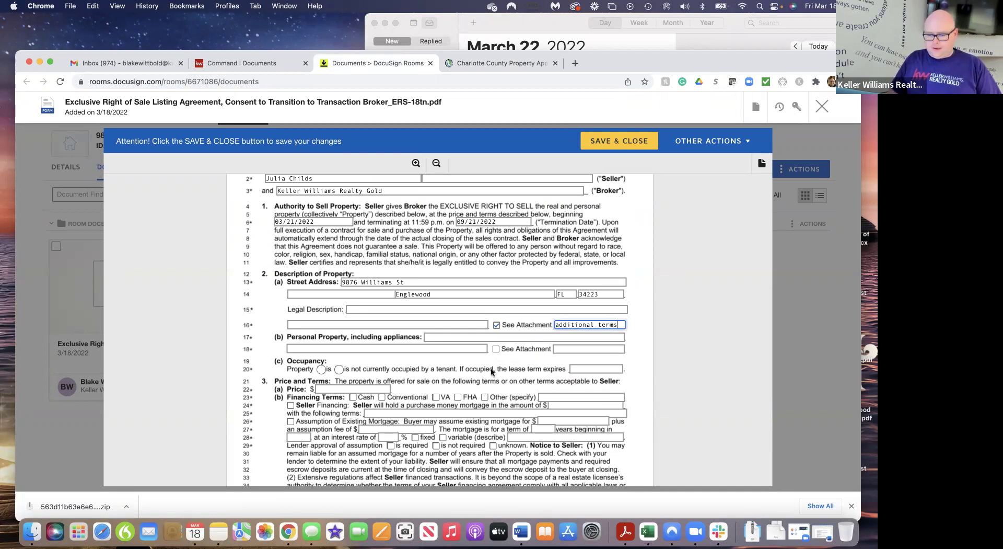
# Enter 'Microwave, Stove, Fridge, Sink, Garbage Disposal, Dishwasher' as the included personal property
pyautogui.click(432, 337)
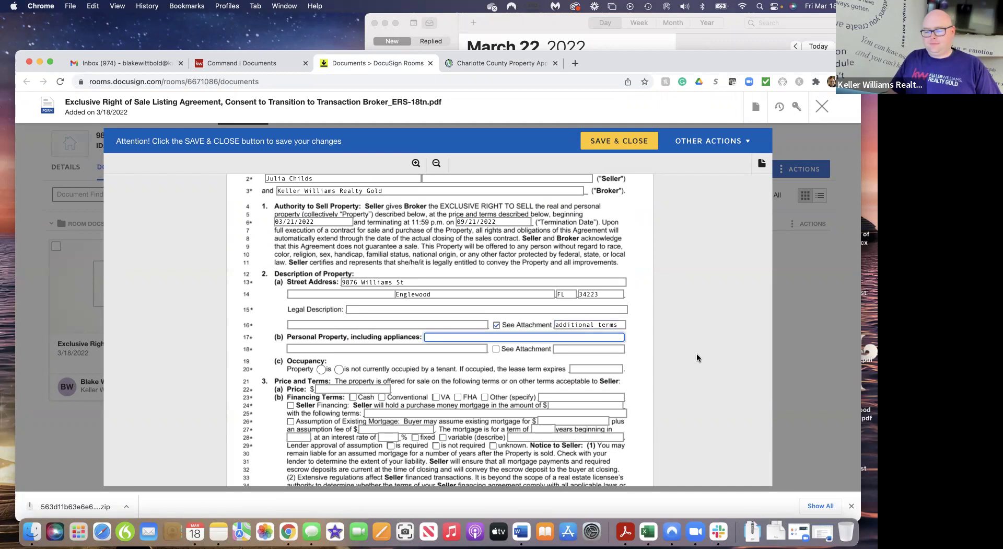
pyautogui.write('Microwave')
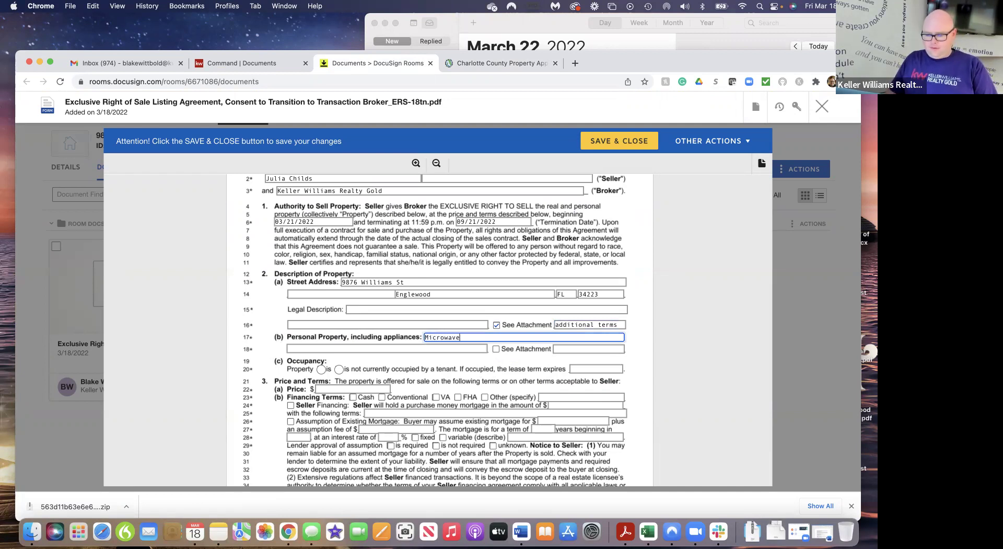
pyautogui.write(', St')
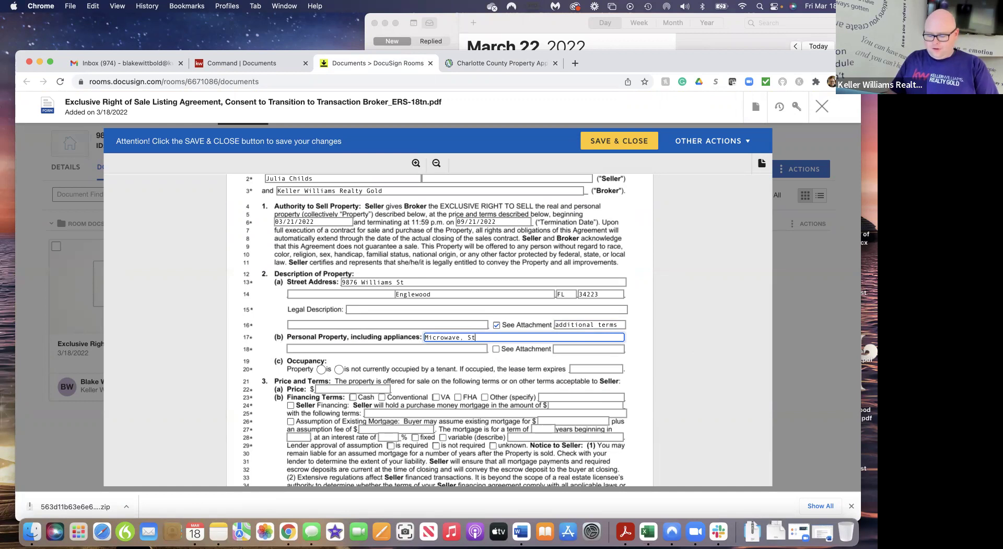
pyautogui.write('ove, Frid')
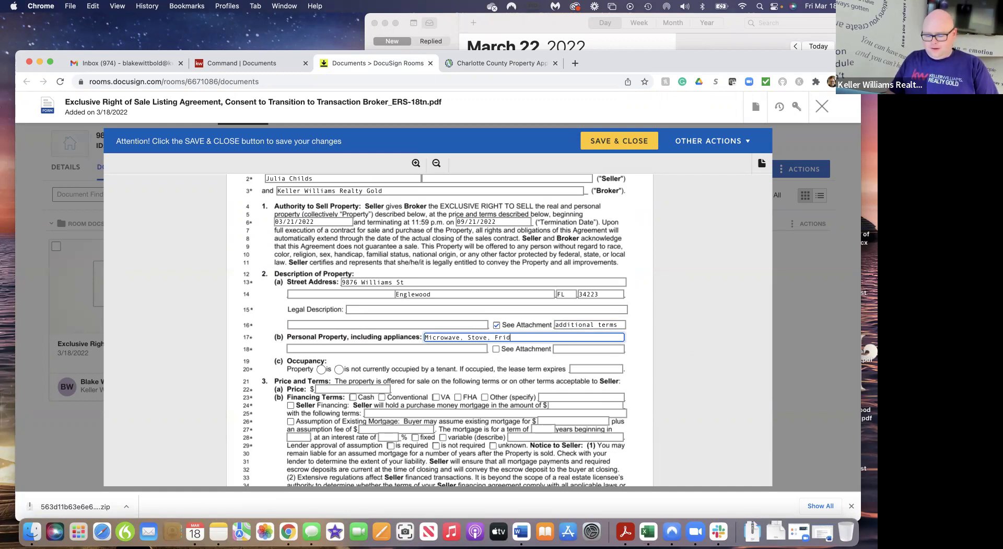
pyautogui.write('ge,')
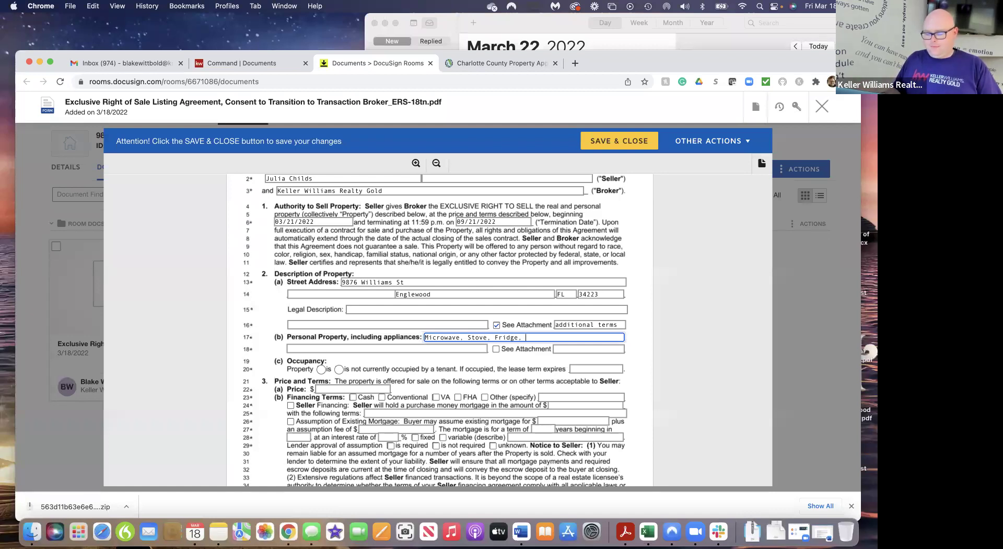
pyautogui.write(' SIn')
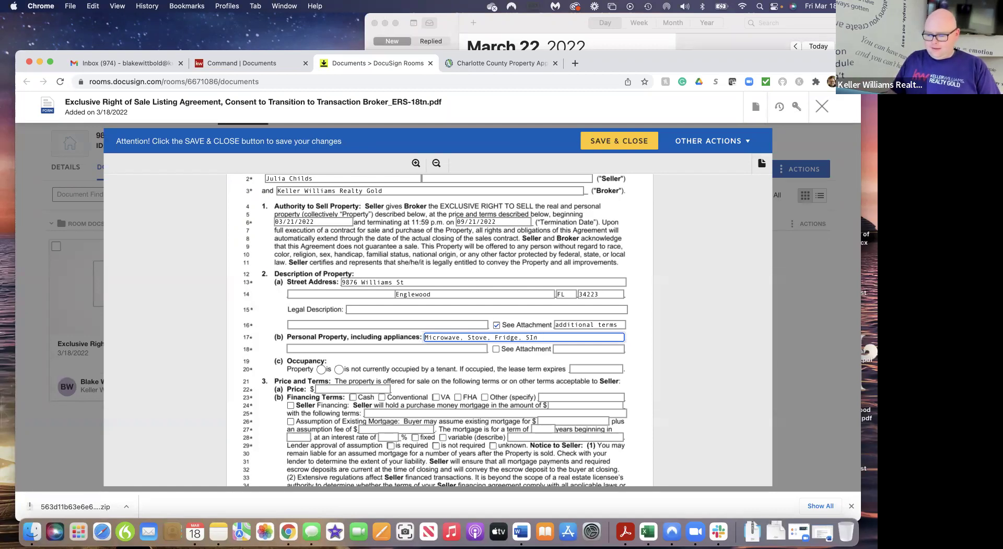
pyautogui.write('ink,')
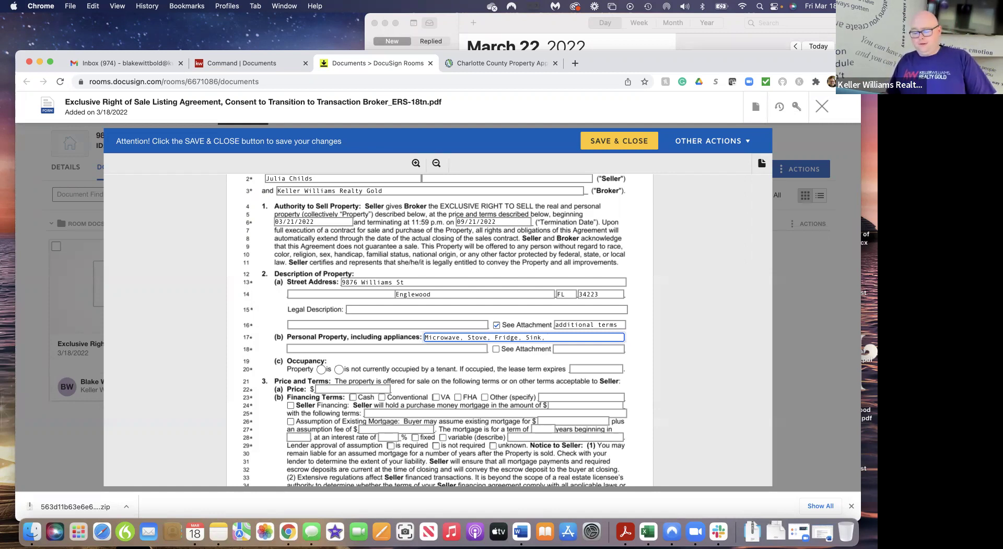
pyautogui.write('Garbage ')
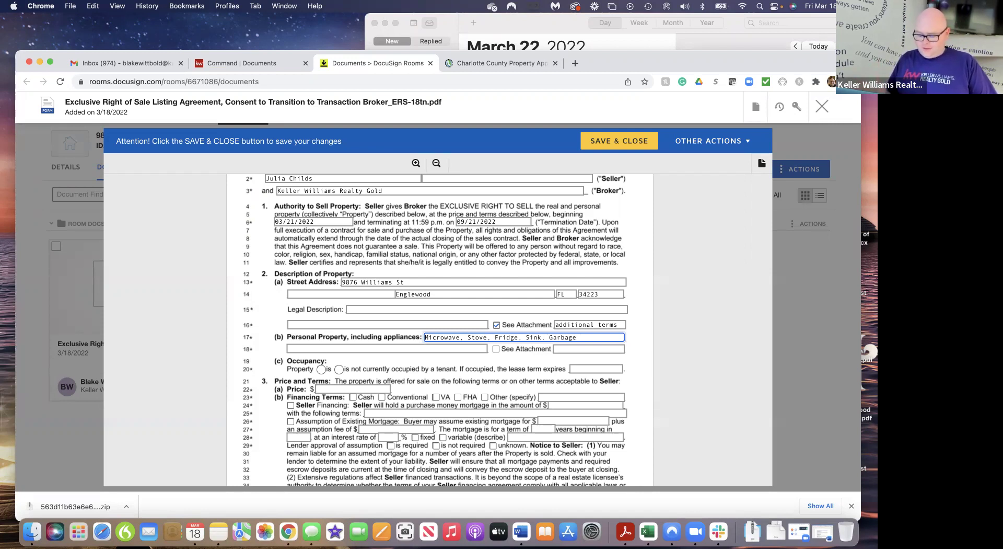
pyautogui.write('Disposal')
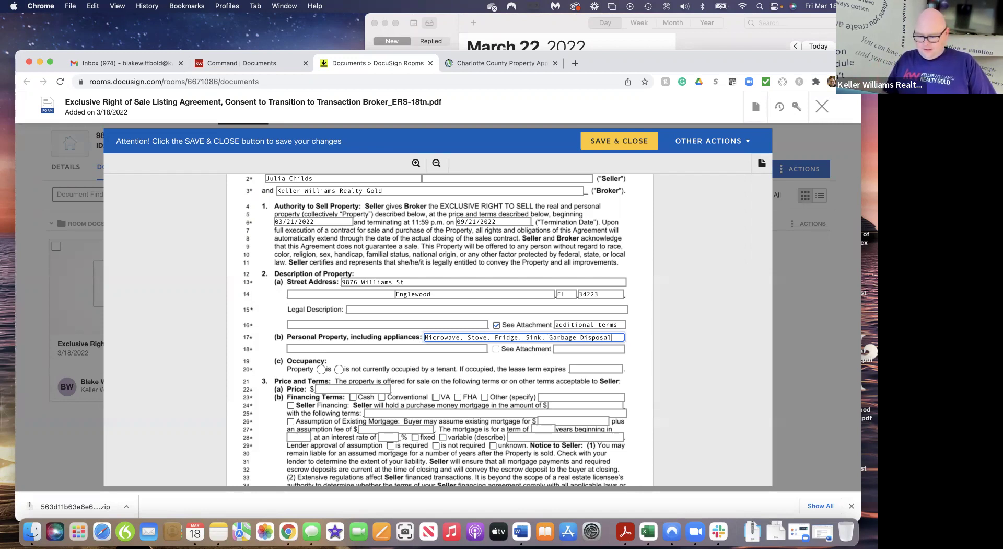
pyautogui.write(',')
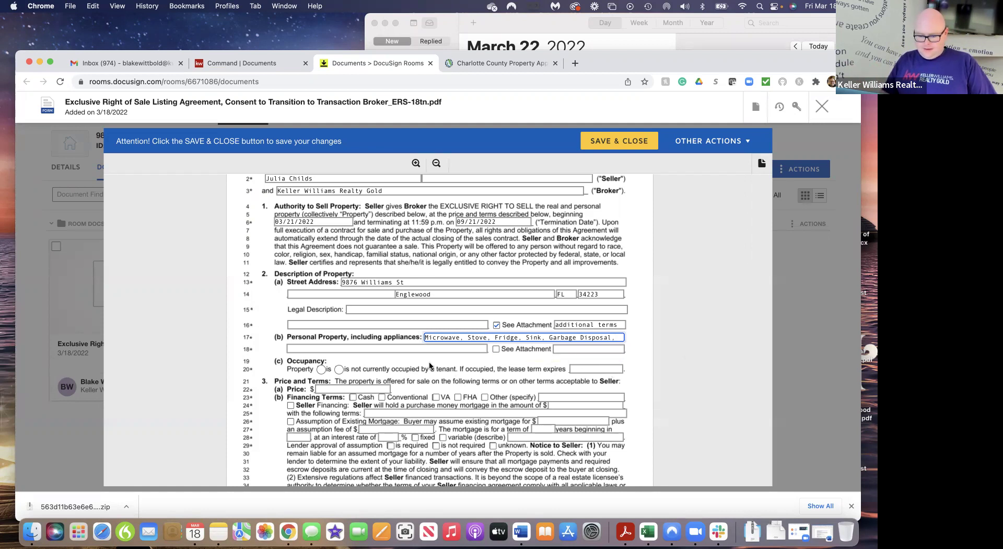
pyautogui.click(331, 349)
pyautogui.write('Dishwasher.')
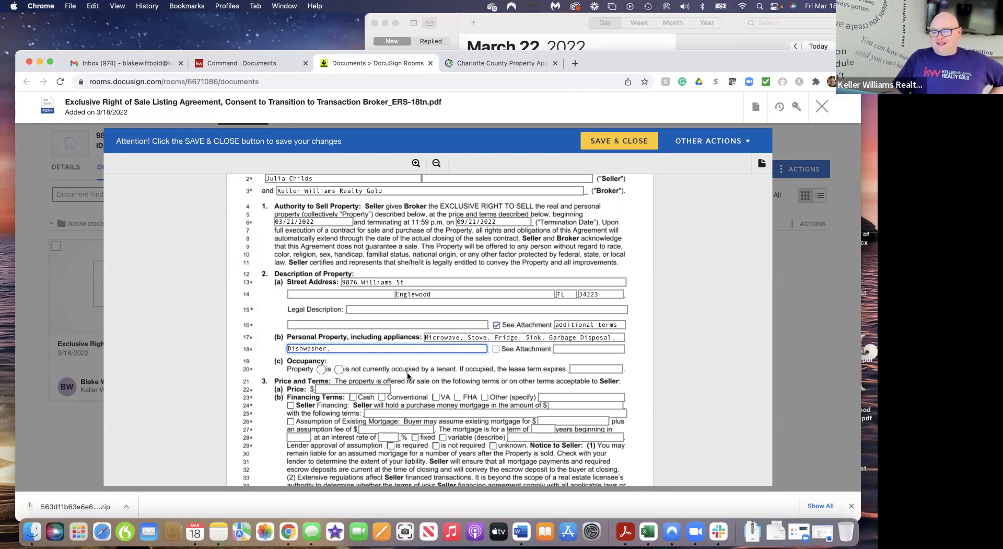
pyautogui.scroll(-5, 406, 372)
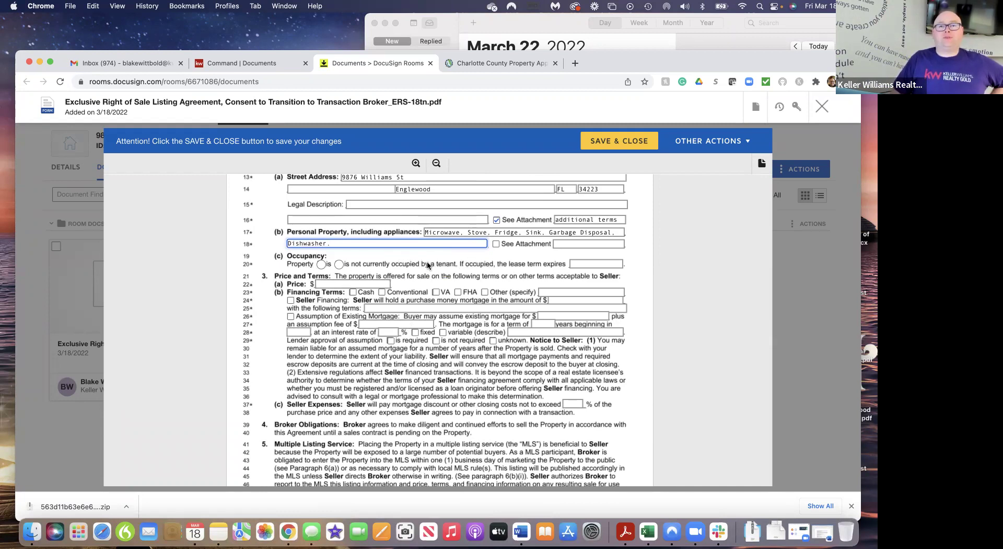
# Mark the property as not currently occupied and enter a $1295000 listing price
pyautogui.click(339, 264)
pyautogui.scroll(-3, 457, 277)
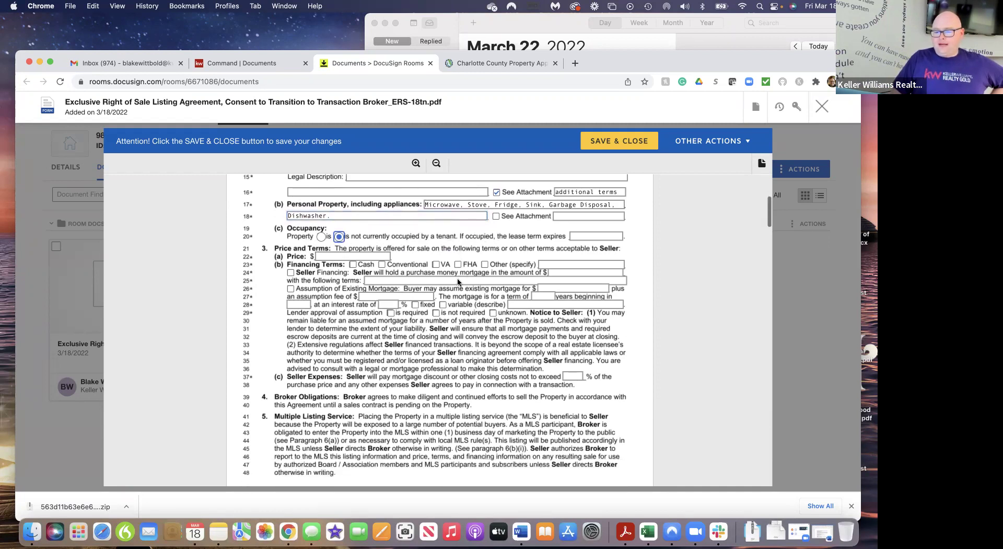
pyautogui.click(324, 226)
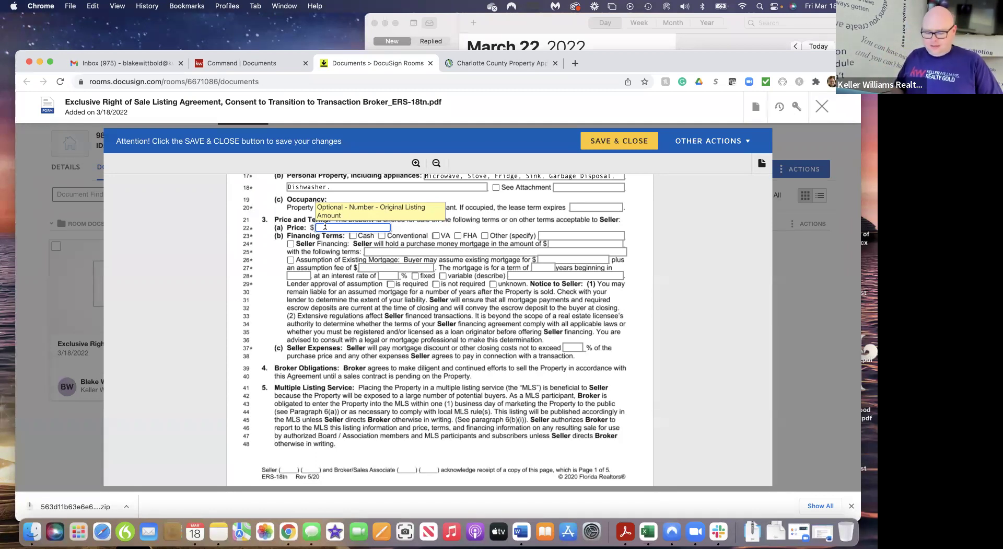
pyautogui.write('12')
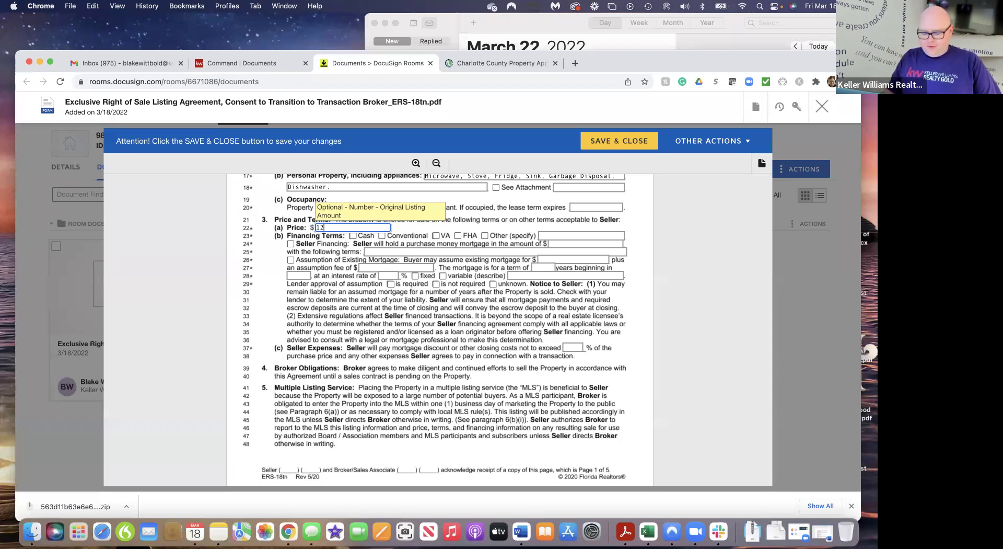
pyautogui.write('5')
pyautogui.write('95')
pyautogui.write('000')
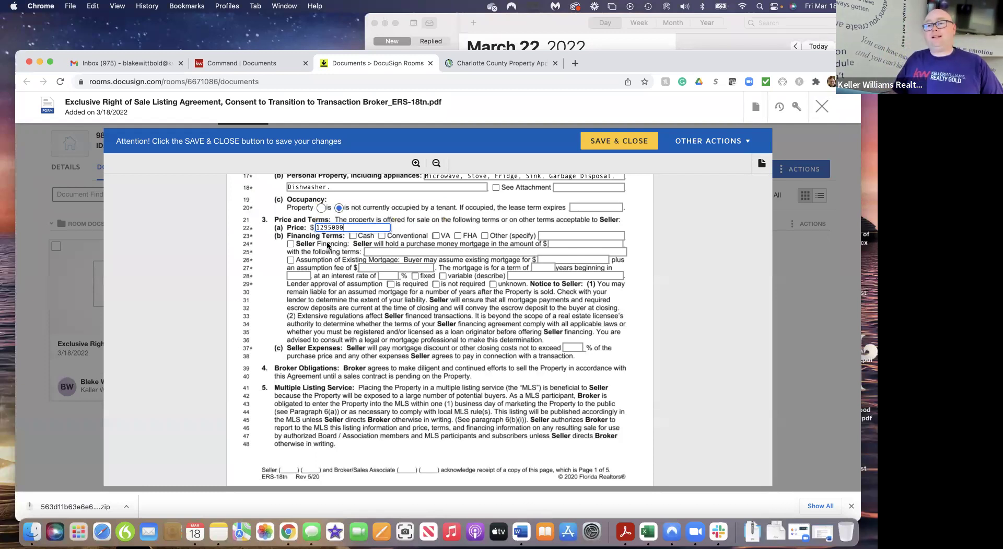
# Accept Cash, Conventional and VA financing for the listing
pyautogui.click(353, 235)
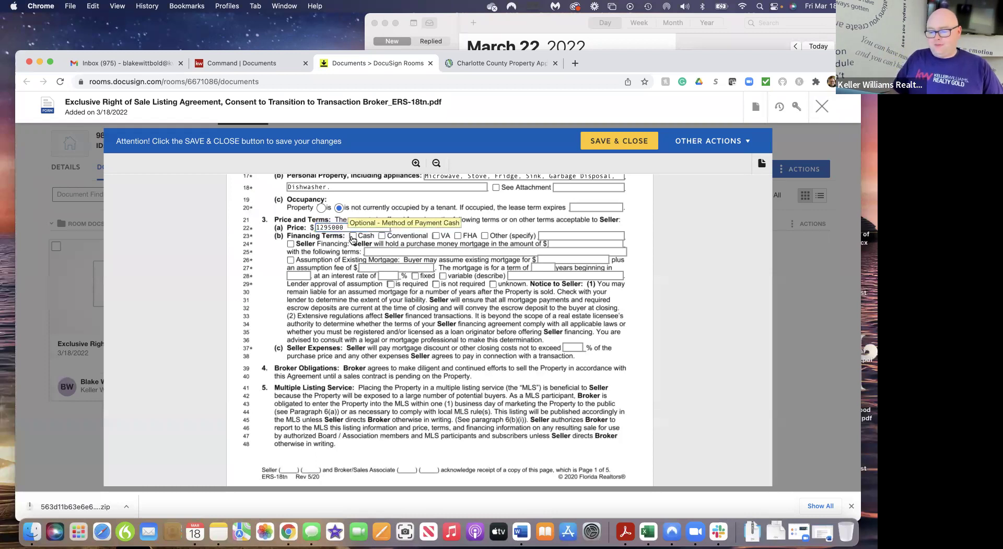
pyautogui.click(382, 236)
pyautogui.click(439, 238)
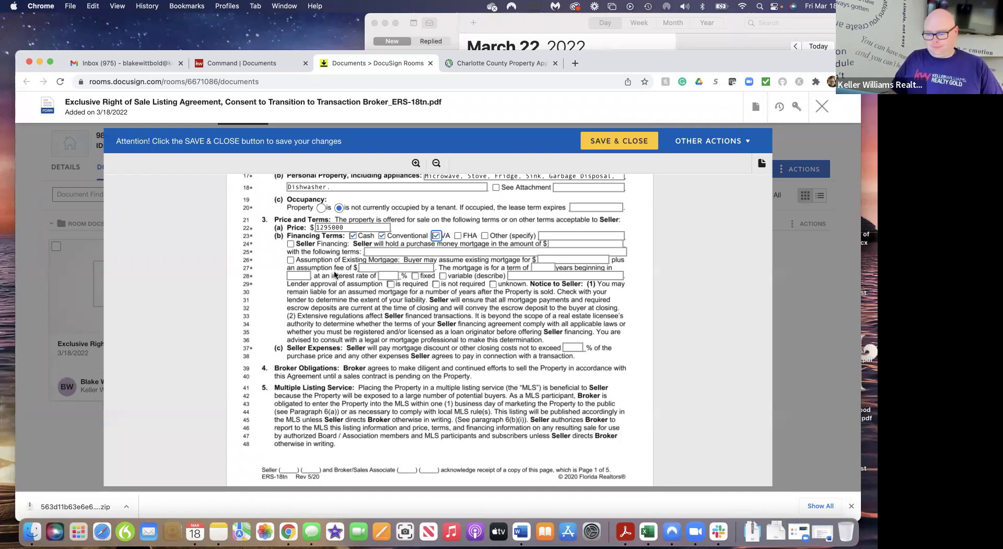
# Authorize a lock box system and withhold all offers once the seller accepts a sales contract
pyautogui.scroll(-3, 335, 276)
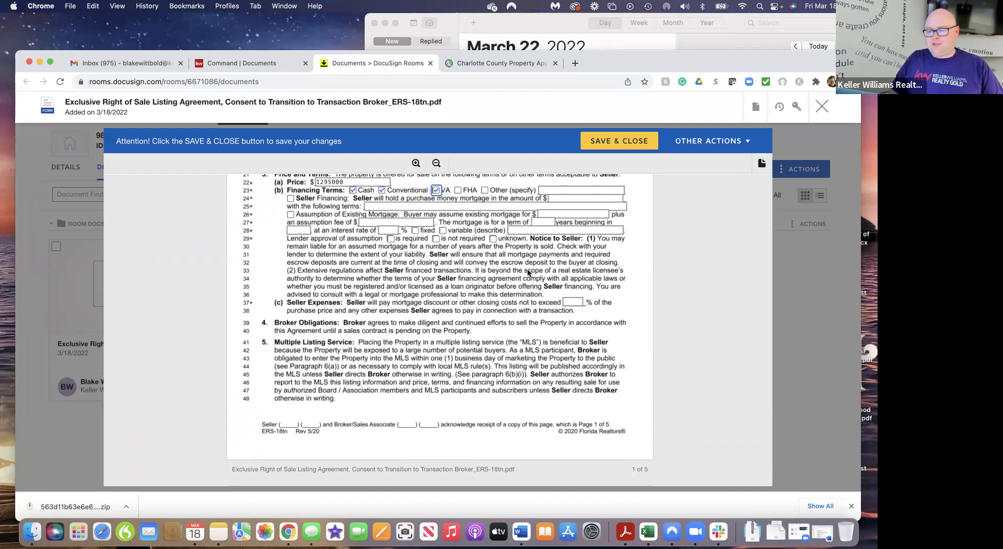
pyautogui.scroll(-5, 433, 296)
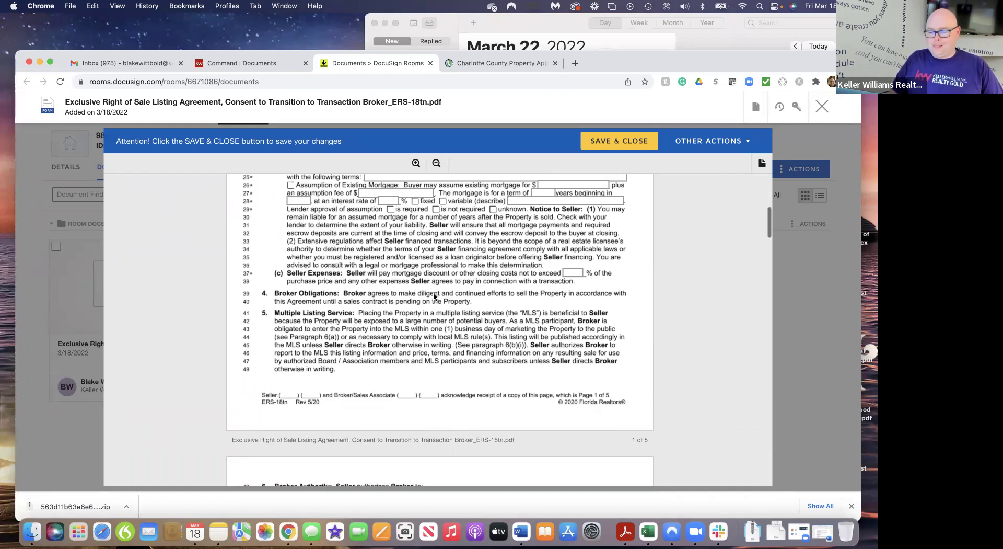
pyautogui.scroll(-4, 434, 297)
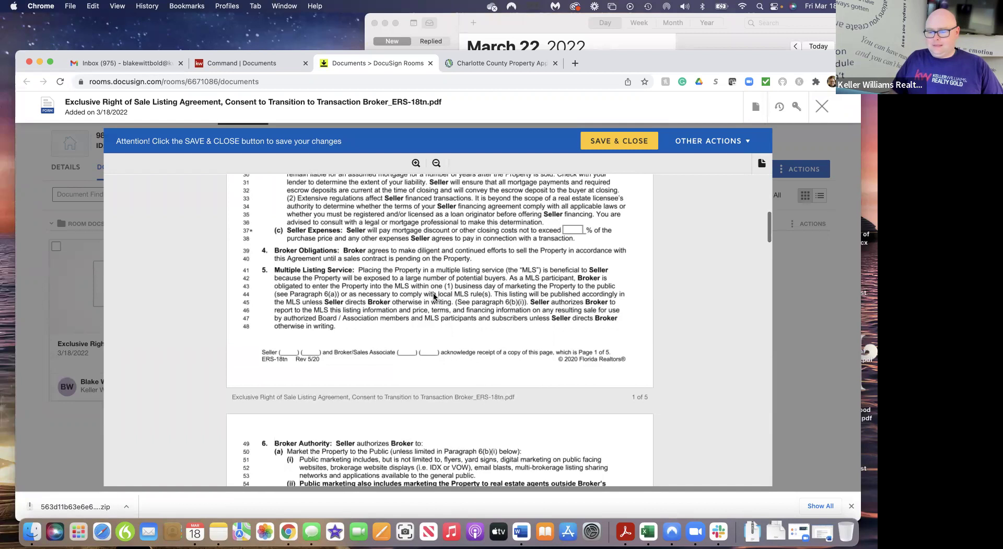
pyautogui.scroll(-1, 434, 296)
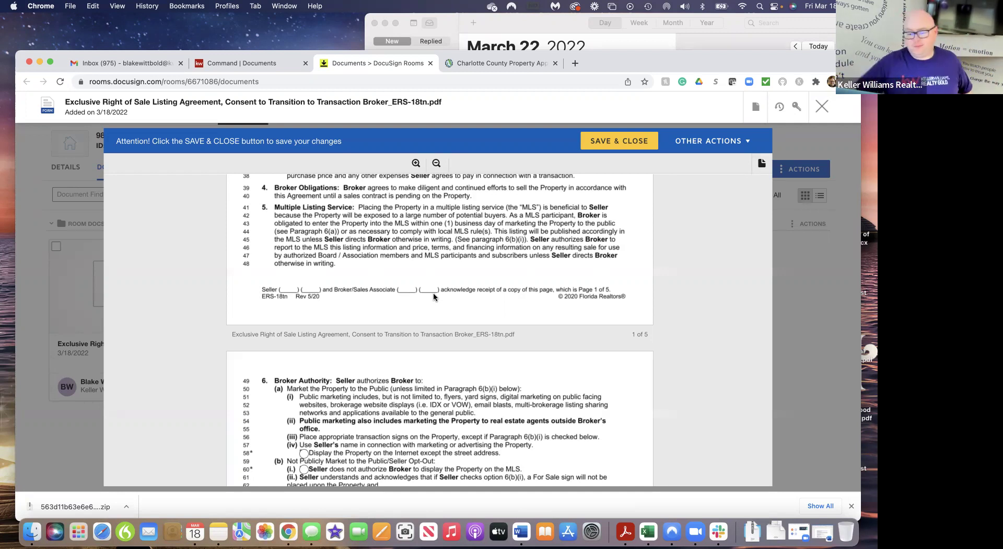
pyautogui.scroll(-3, 433, 295)
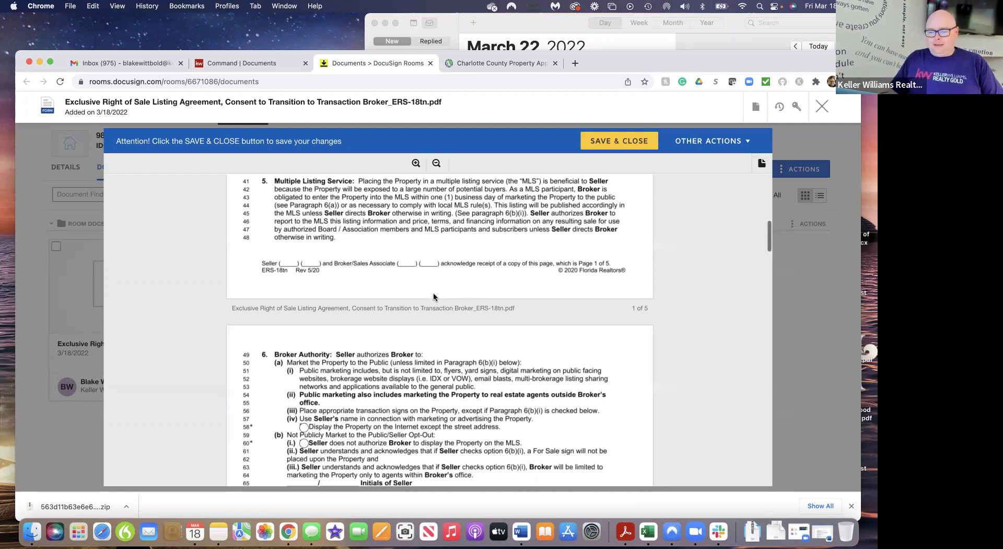
pyautogui.scroll(-5, 434, 295)
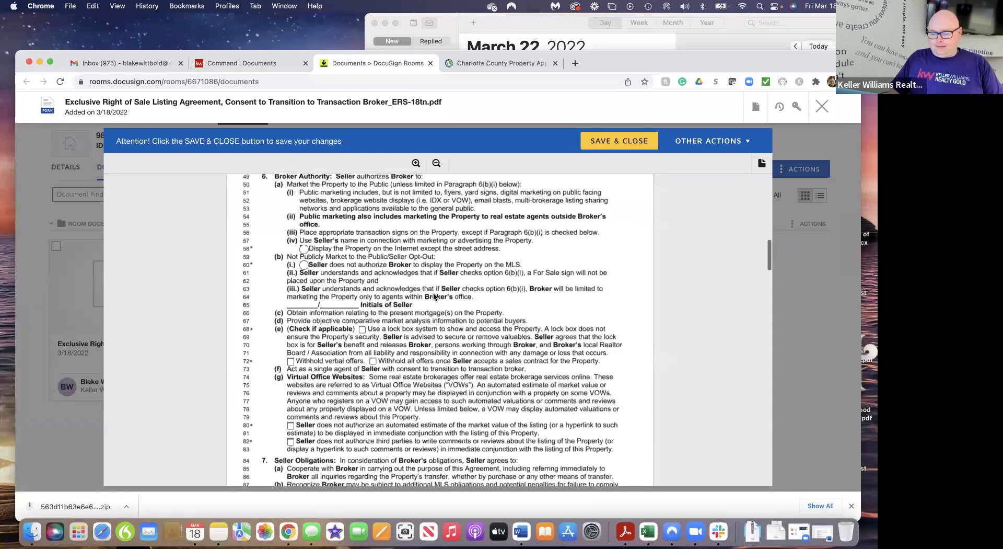
pyautogui.scroll(-1, 434, 296)
pyautogui.scroll(1, 433, 297)
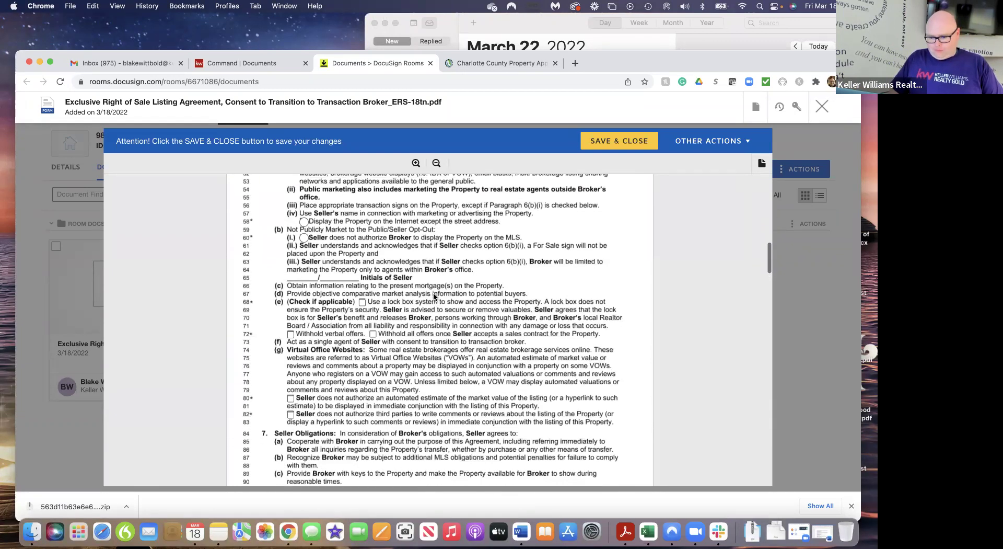
pyautogui.scroll(-3, 434, 296)
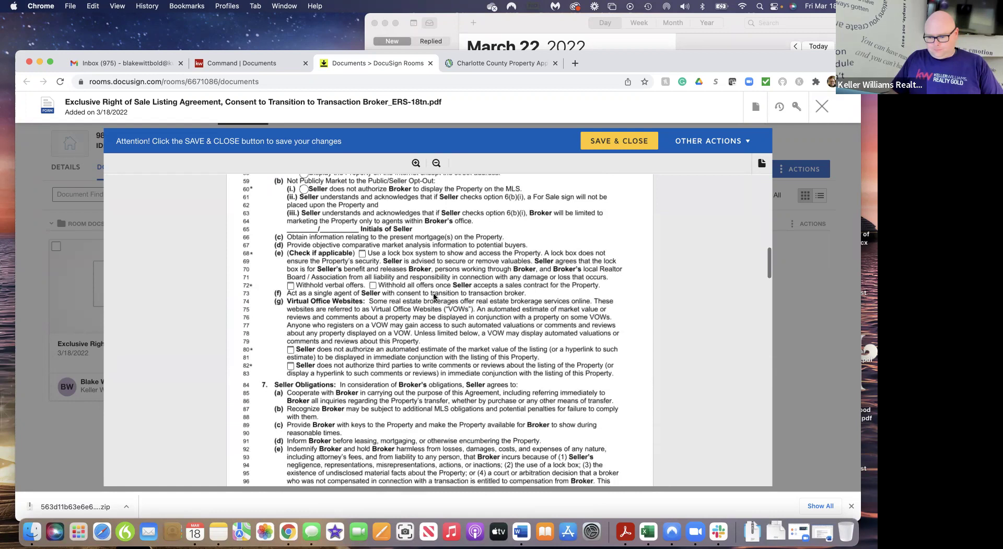
pyautogui.click(362, 235)
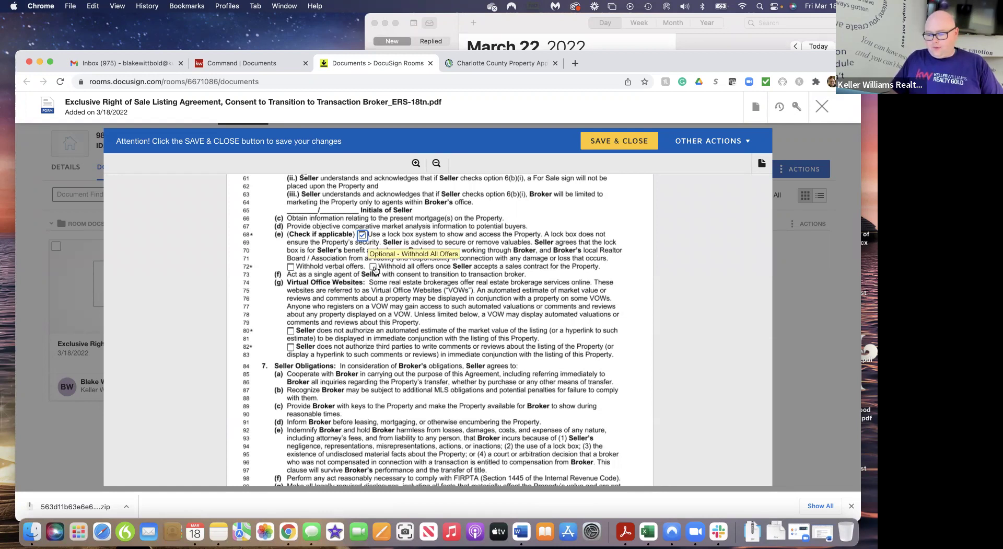
pyautogui.click(374, 268)
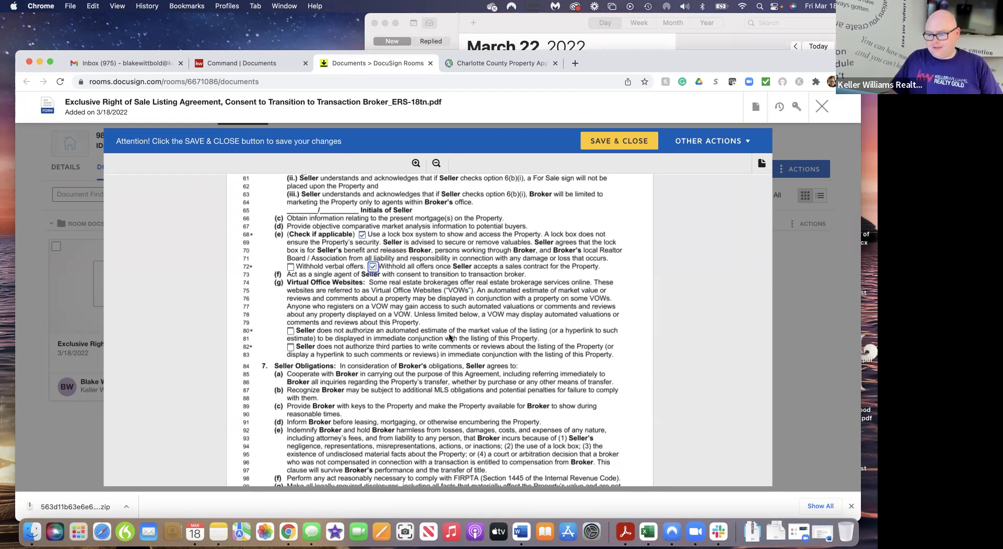
# Move down to the brokerage compensation section and select field (a) for the commission percentage
pyautogui.scroll(-3, 447, 348)
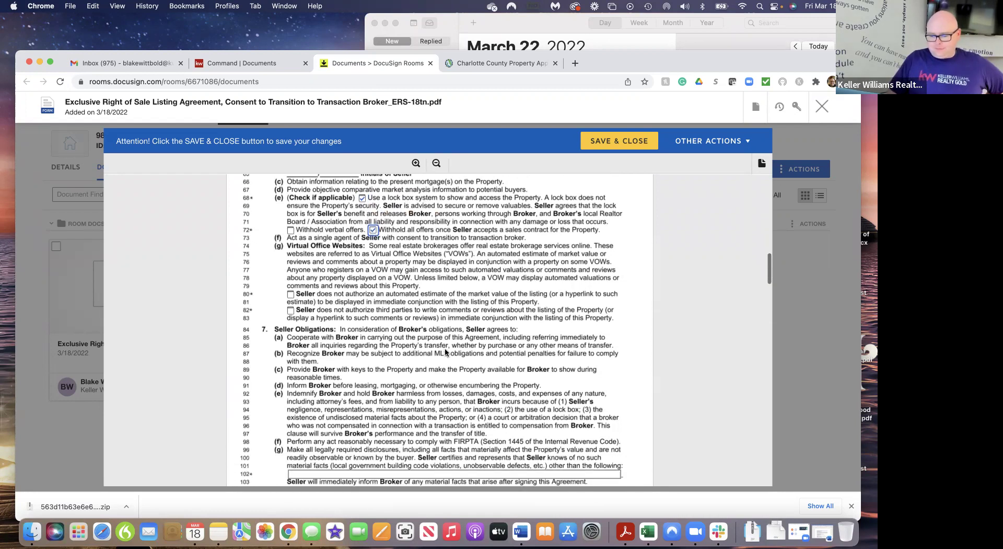
pyautogui.scroll(-2, 444, 347)
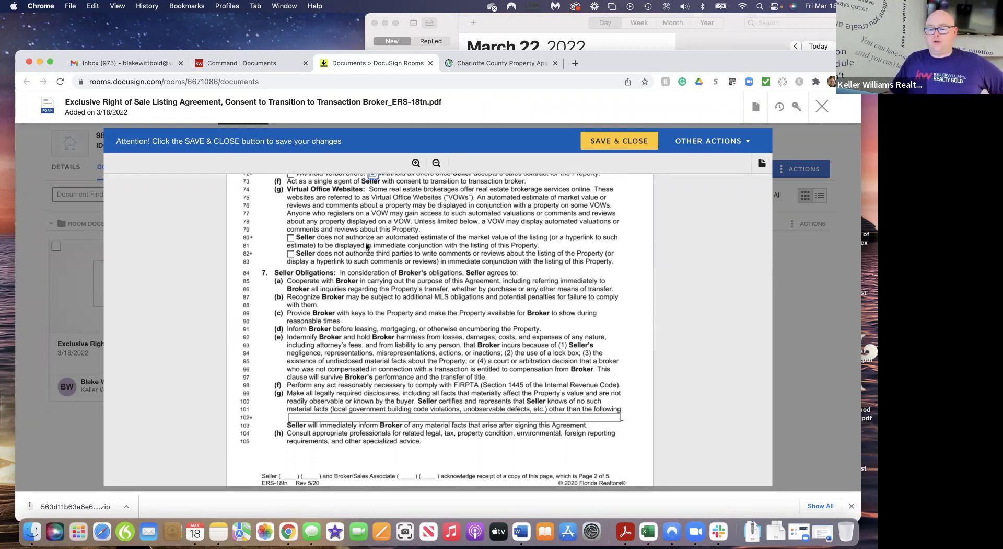
pyautogui.scroll(-1, 366, 242)
pyautogui.scroll(1, 365, 242)
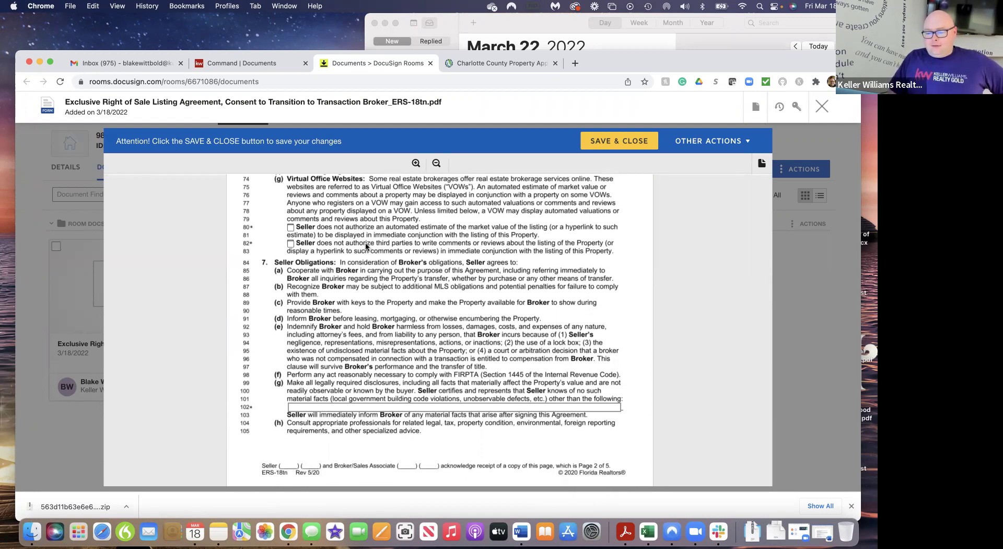
pyautogui.scroll(-3, 365, 246)
pyautogui.scroll(-5, 365, 247)
pyautogui.scroll(-5, 365, 242)
pyautogui.scroll(6, 365, 242)
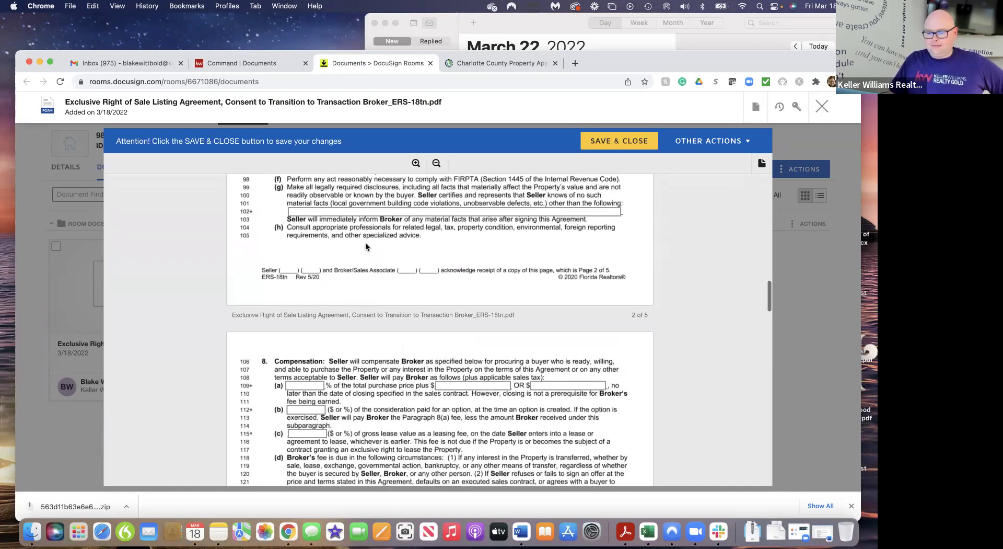
pyautogui.scroll(-7, 365, 243)
pyautogui.scroll(1, 366, 246)
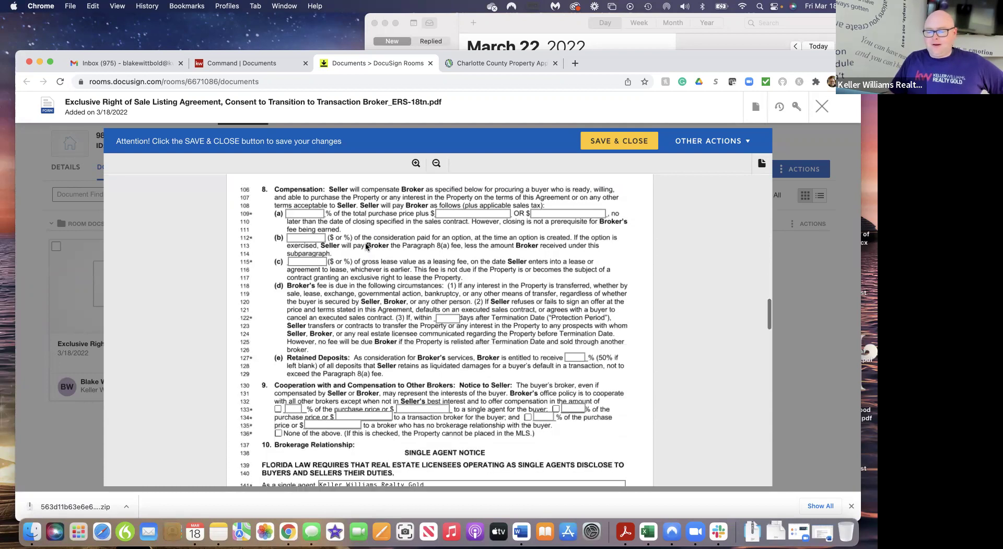
pyautogui.click(306, 212)
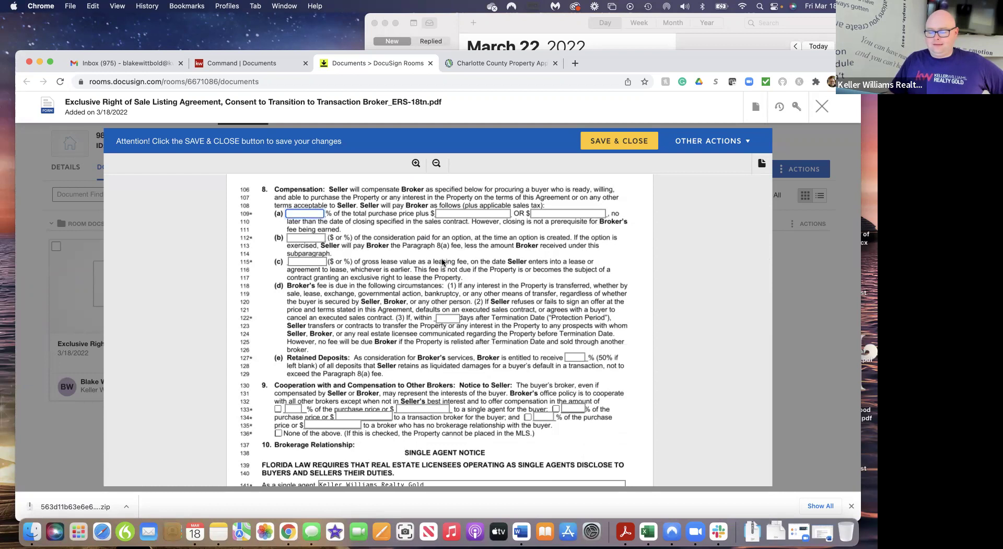
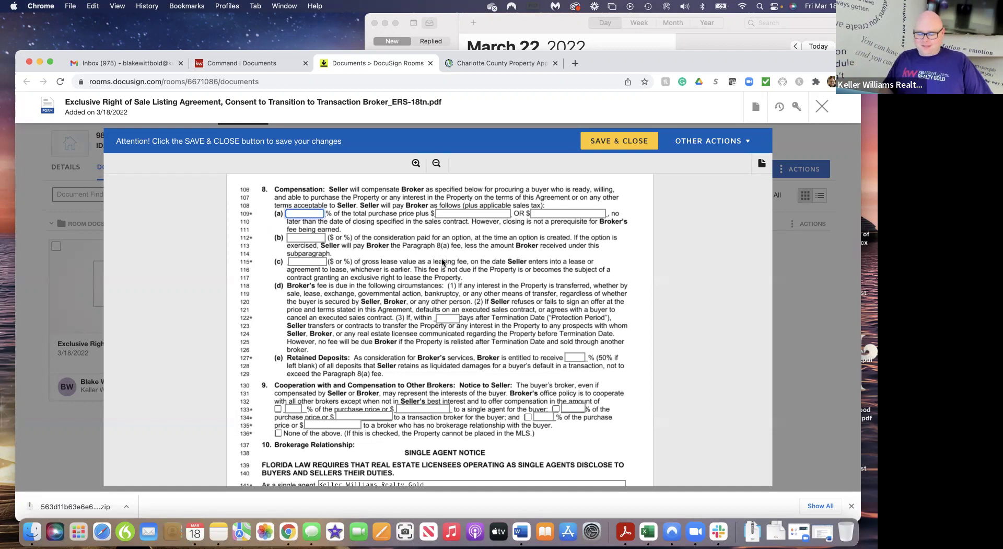
# Set broker compensation to 6 percent and the line 112 option fee to 6
pyautogui.write('6')
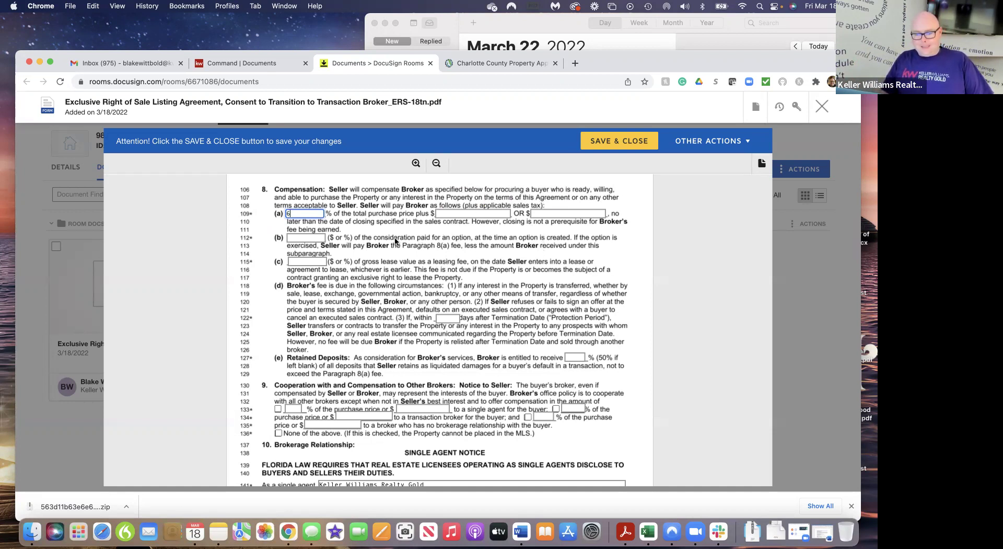
pyautogui.click(312, 236)
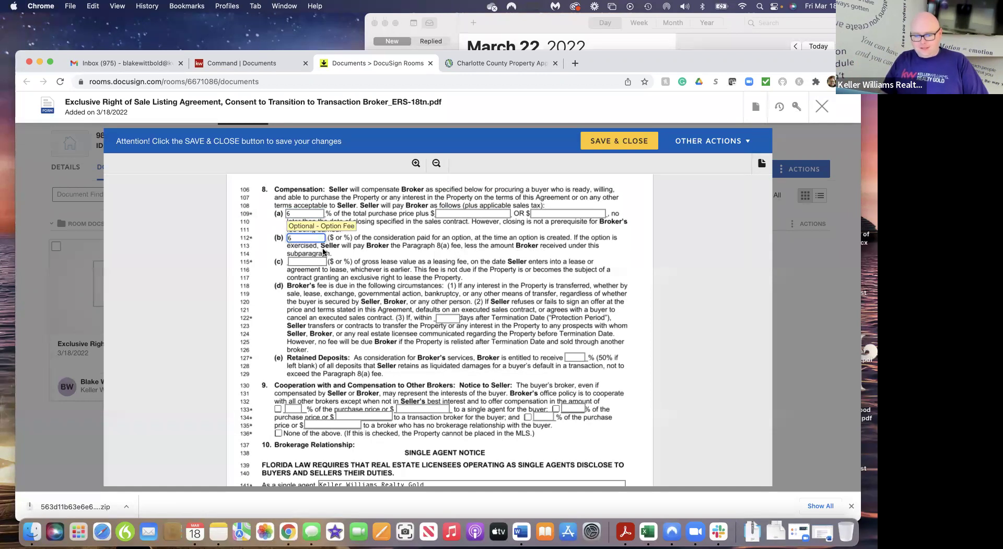
pyautogui.write('6')
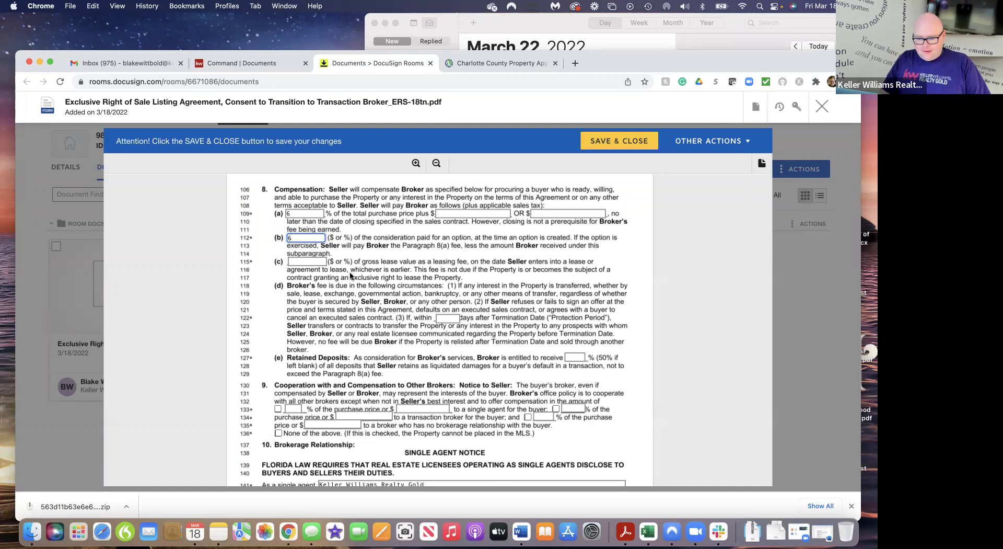
pyautogui.scroll(-2, 382, 285)
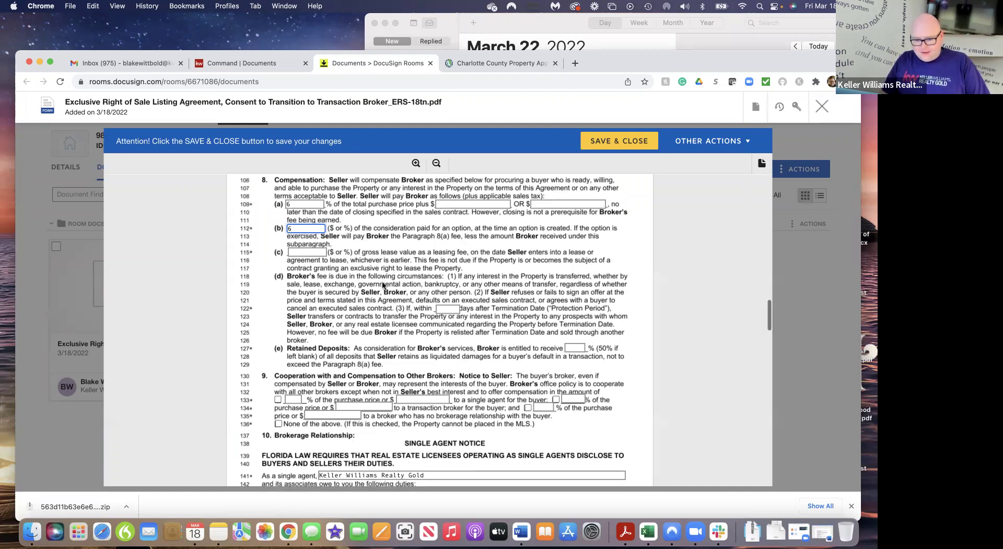
pyautogui.scroll(-1, 382, 284)
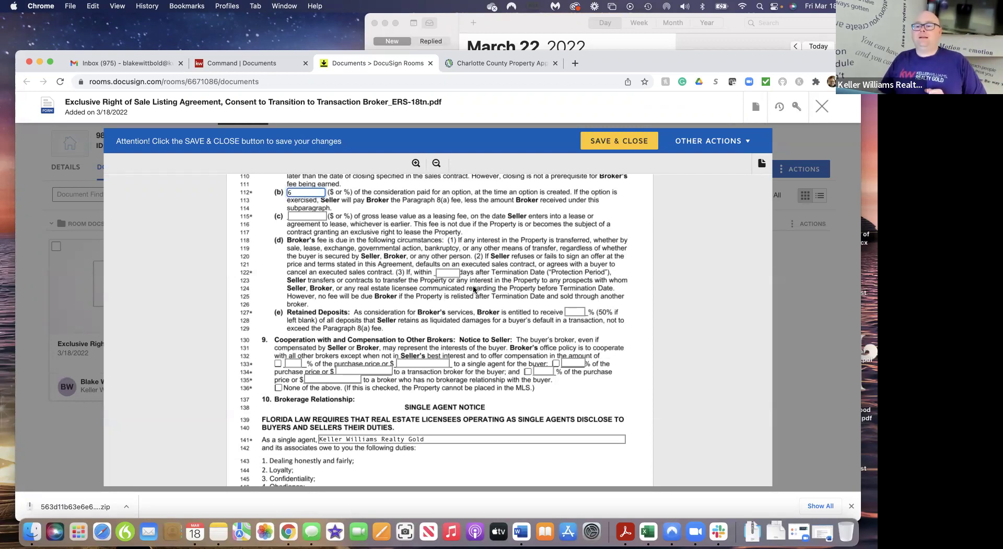
# Set the line 122 protection period to 180 days
pyautogui.click(453, 273)
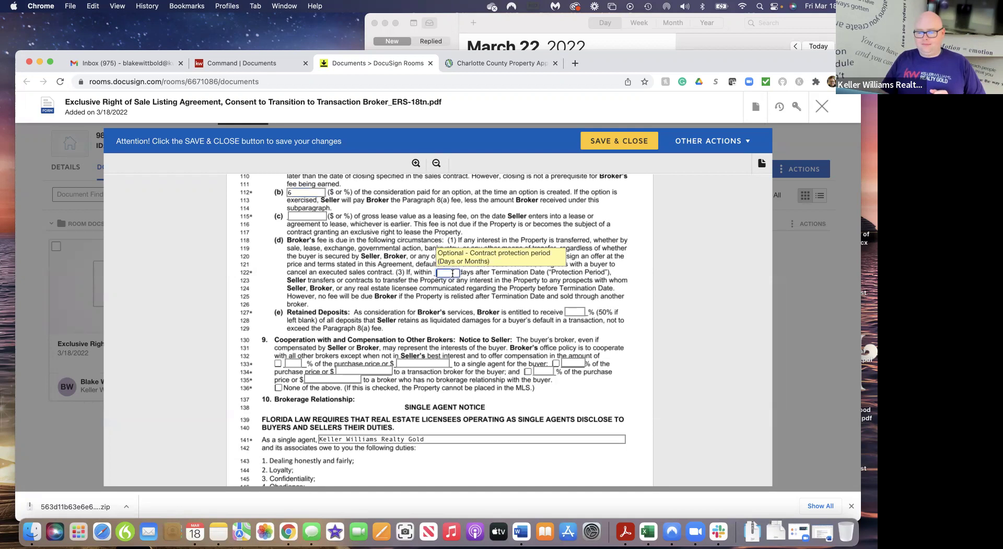
pyautogui.write('180')
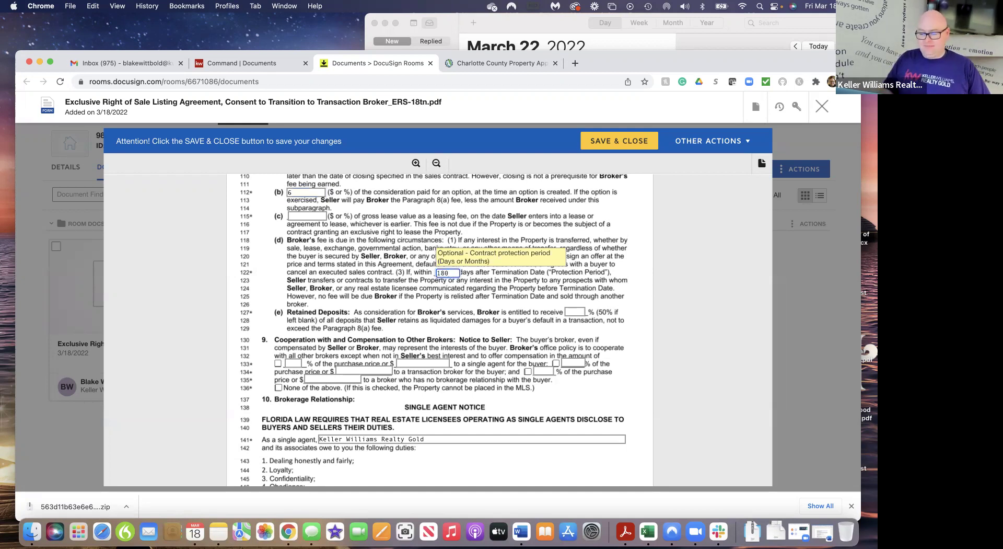
pyautogui.click(533, 330)
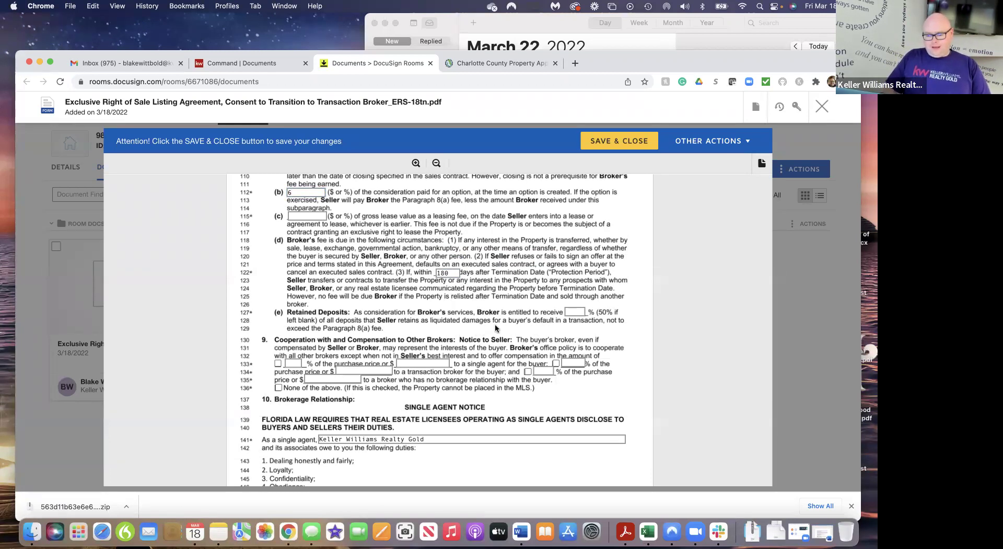
pyautogui.scroll(-5, 493, 332)
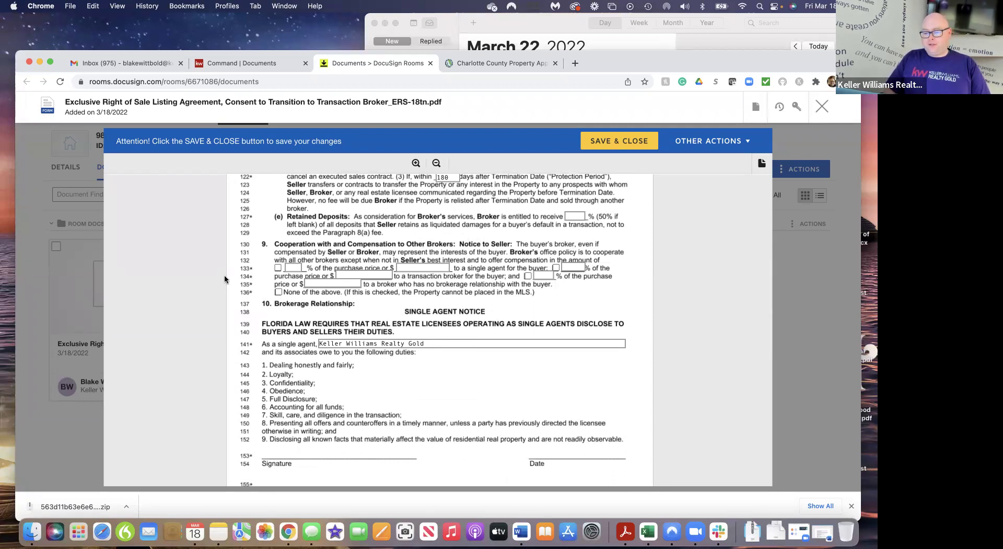
# Check the three cooperating-broker options on lines 133–134 and enter 3, 3 and 1 percent
pyautogui.click(278, 269)
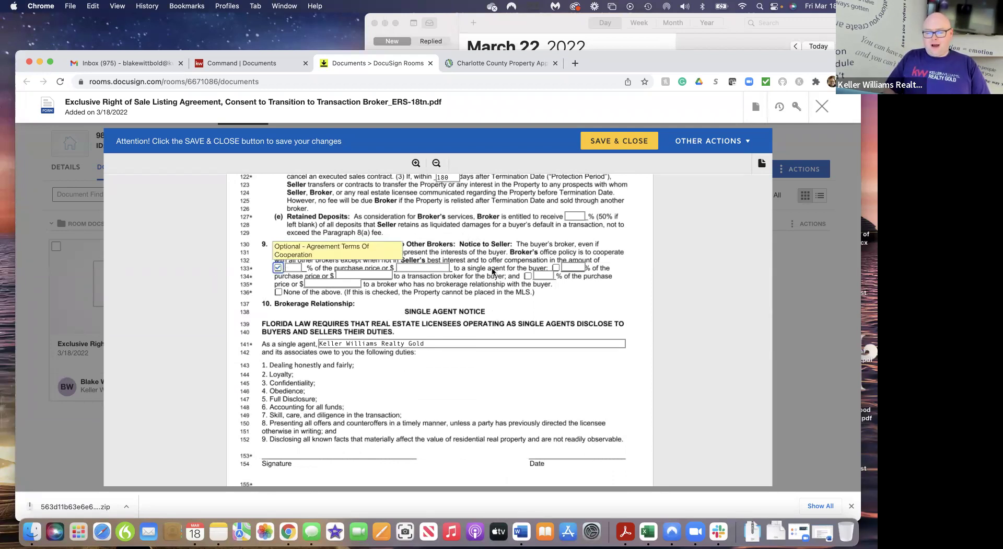
pyautogui.click(556, 267)
pyautogui.click(528, 277)
pyautogui.click(293, 267)
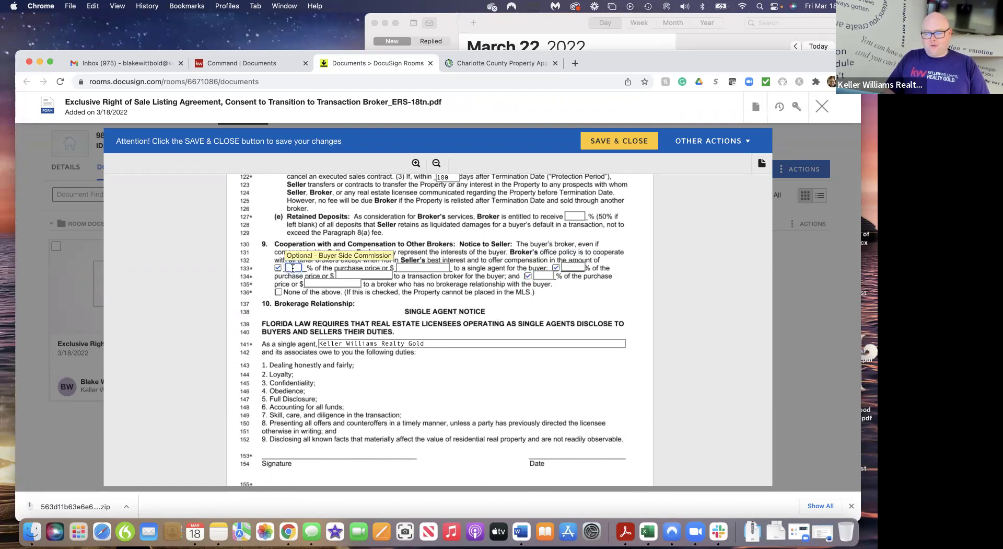
pyautogui.click(581, 266)
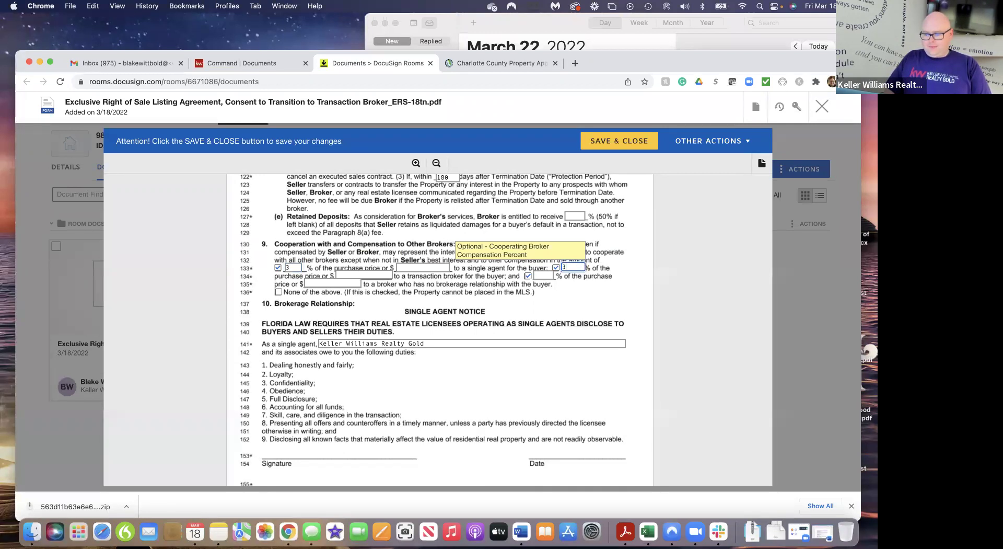
pyautogui.click(543, 275)
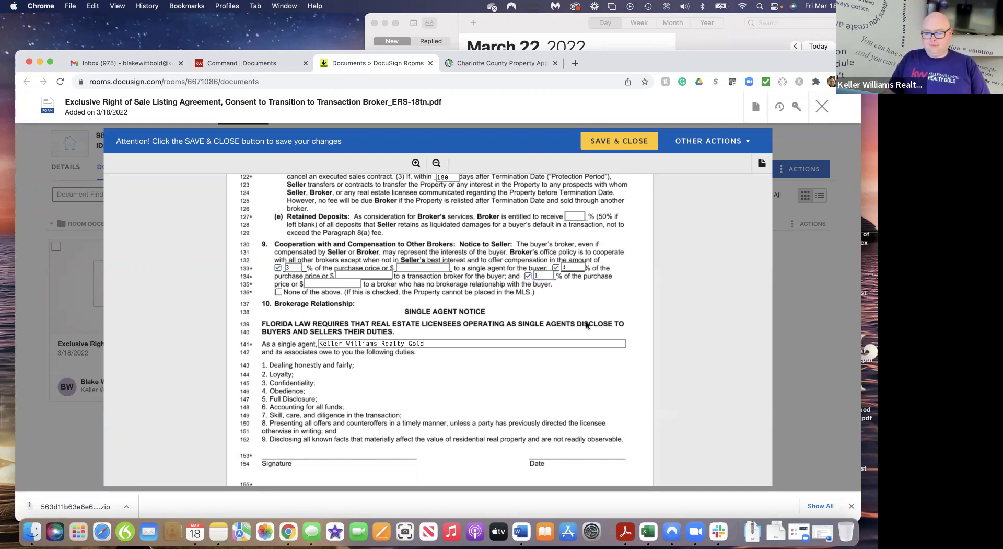
# Scroll through the rest of the listing agreement and back up
pyautogui.scroll(-1, 590, 314)
pyautogui.scroll(-4, 590, 314)
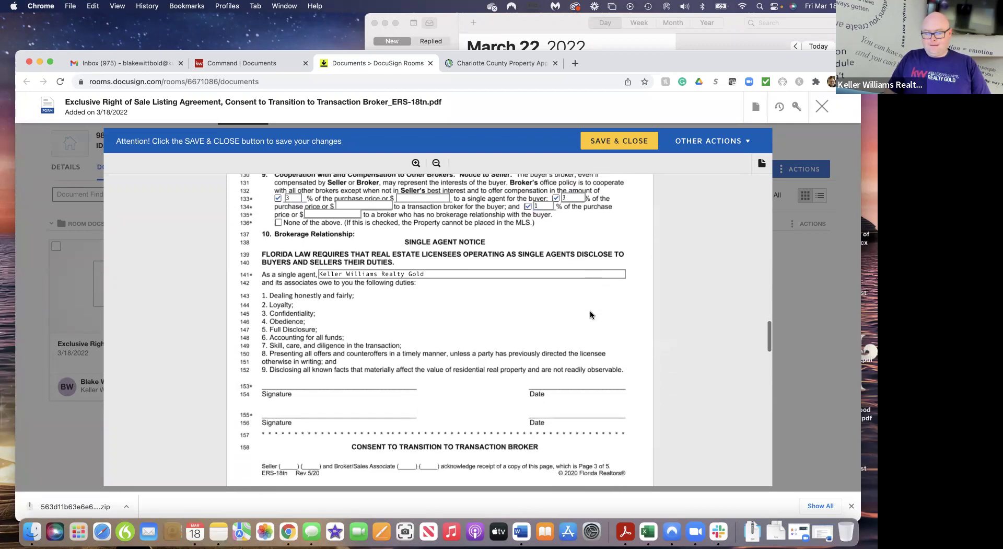
pyautogui.scroll(-15, 590, 314)
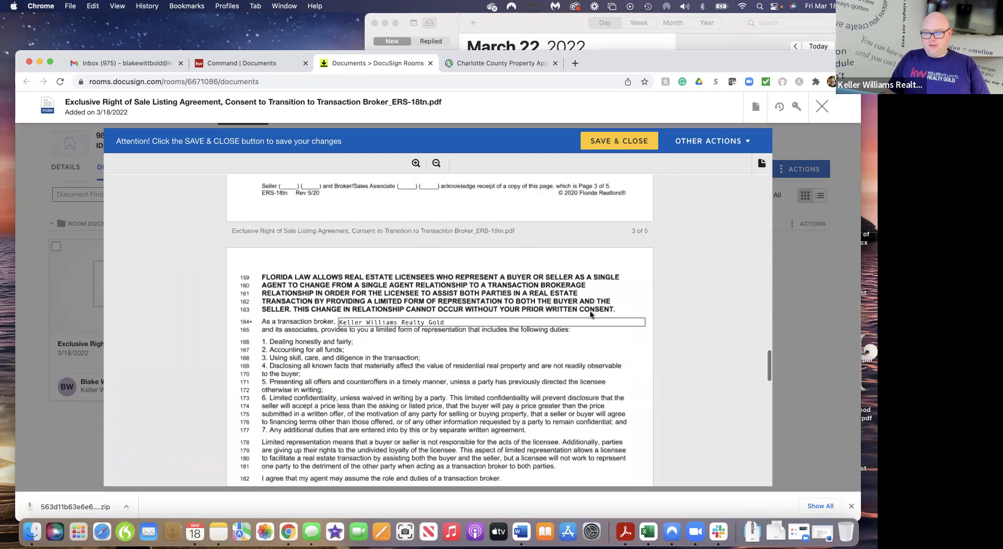
pyautogui.scroll(-15, 591, 314)
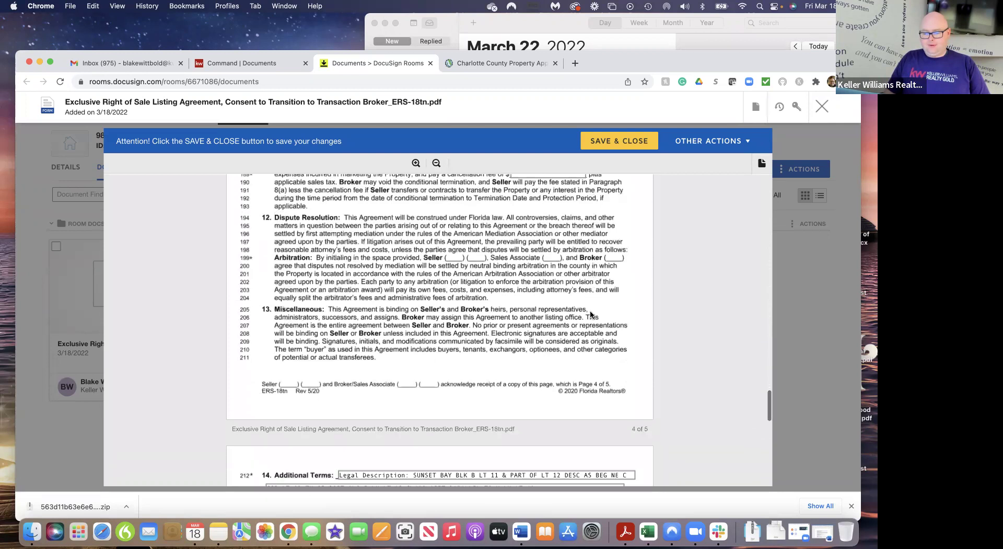
pyautogui.scroll(-12, 590, 314)
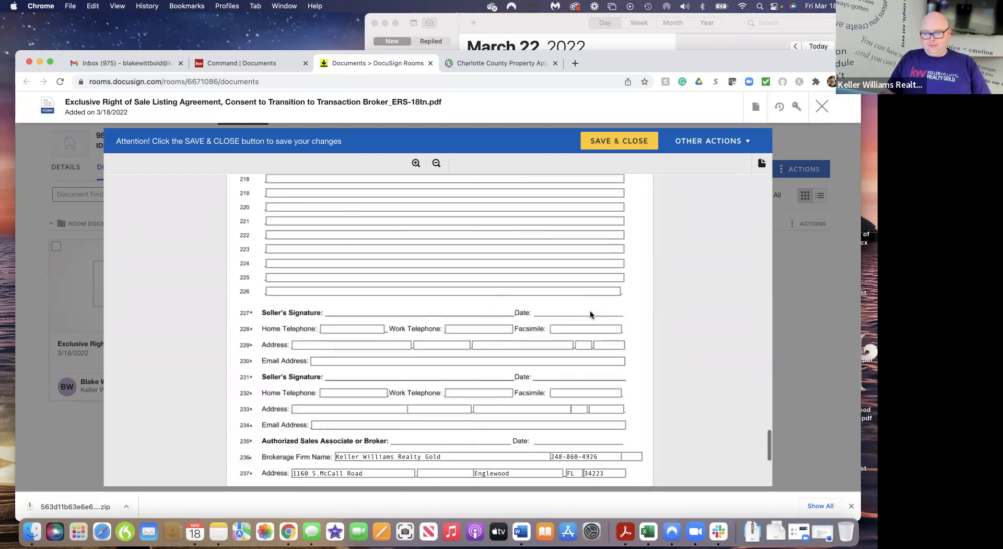
pyautogui.scroll(15, 590, 314)
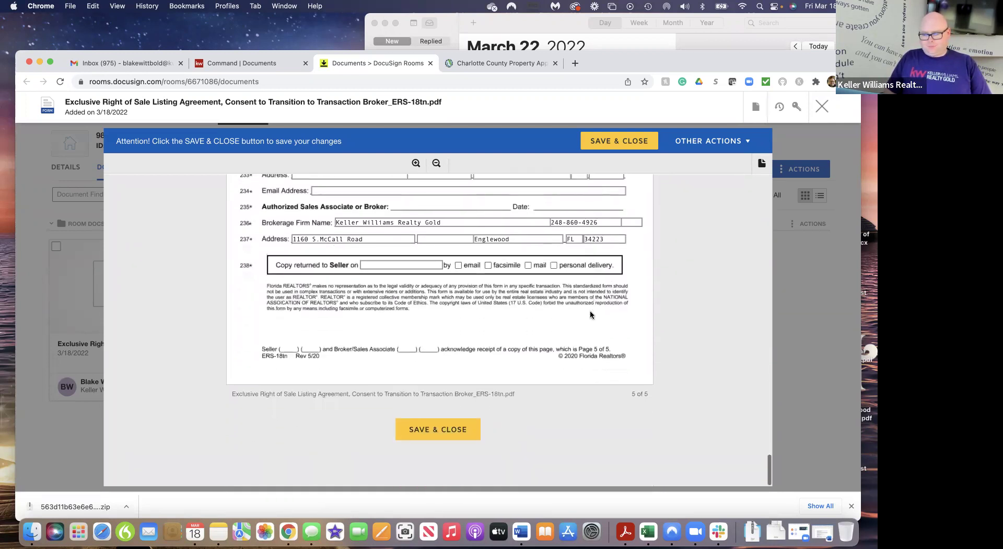
pyautogui.scroll(20, 590, 309)
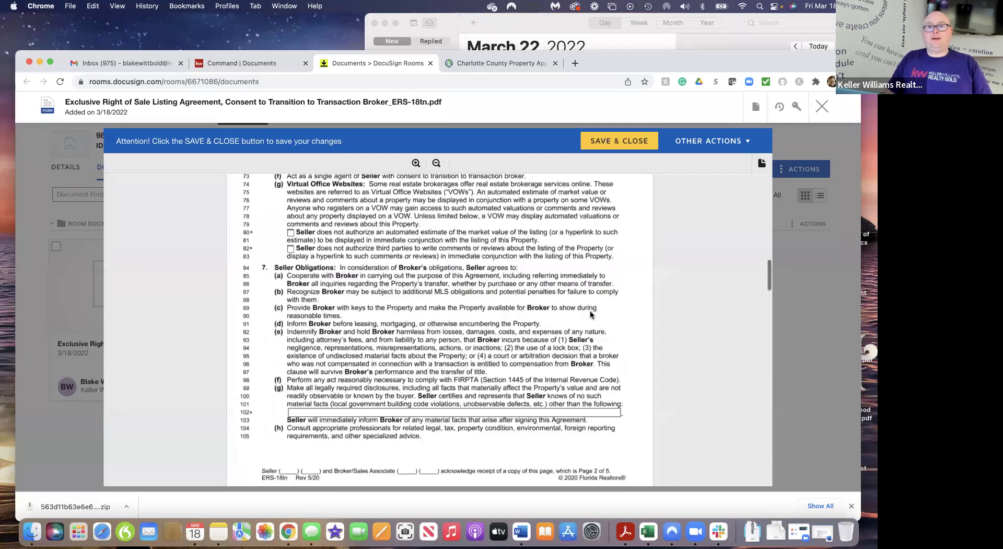
# Save and close the listing agreement, reload the room, then review and save the KW 910 form
pyautogui.click(618, 144)
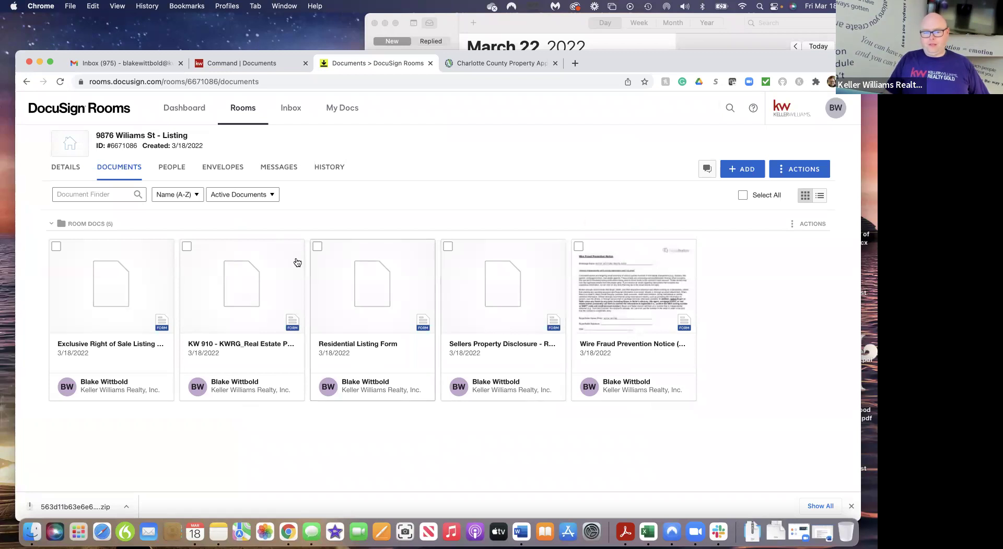
pyautogui.click(61, 82)
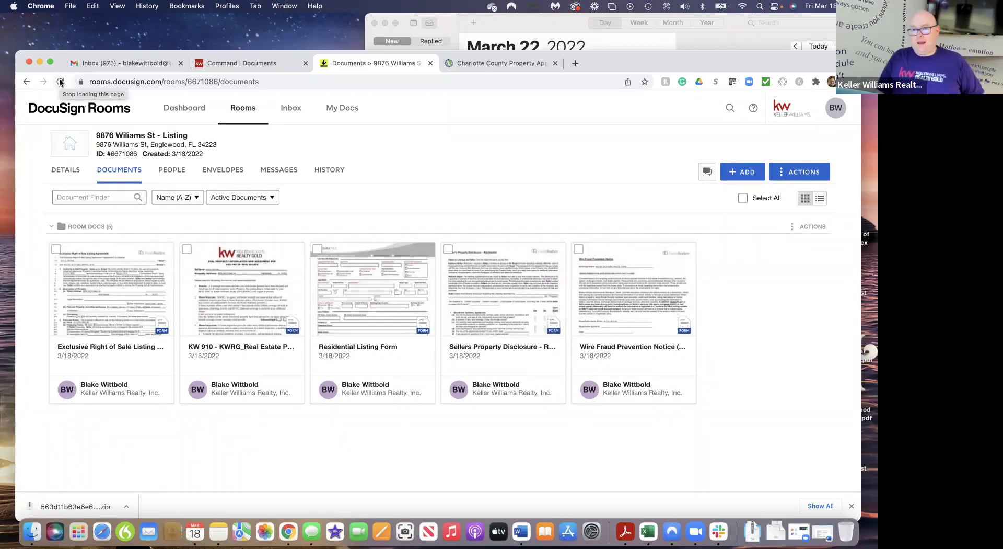
pyautogui.click(260, 310)
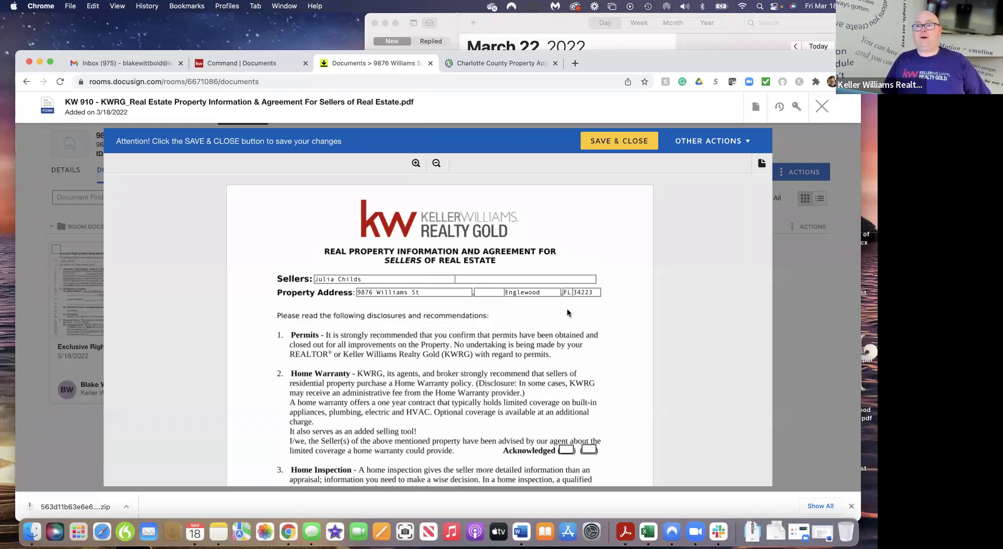
pyautogui.scroll(-5, 596, 332)
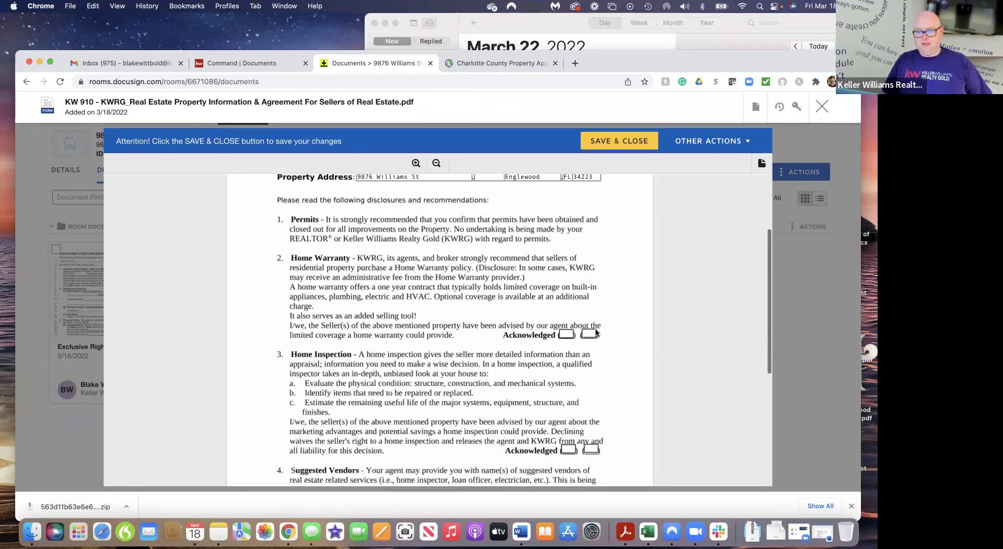
pyautogui.scroll(4, 595, 330)
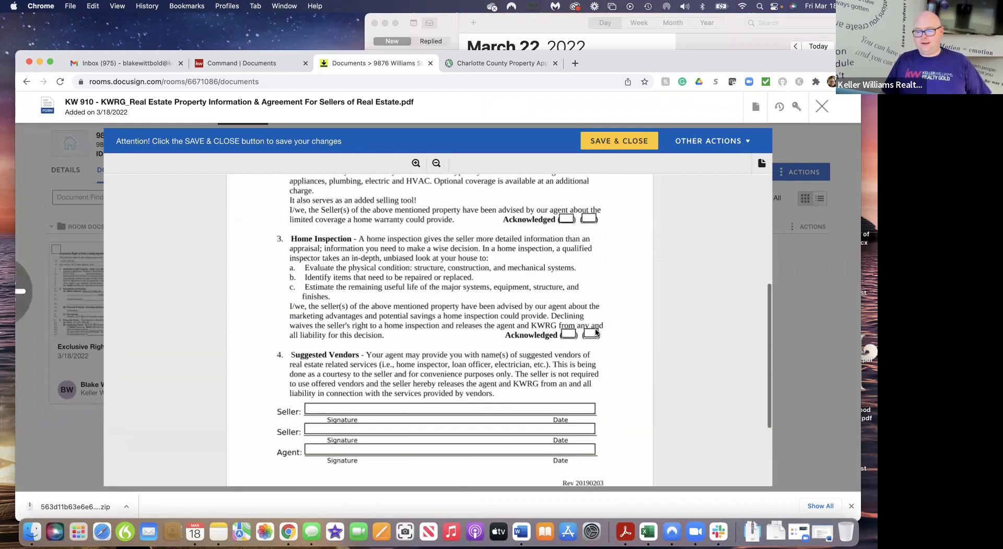
pyautogui.click(615, 149)
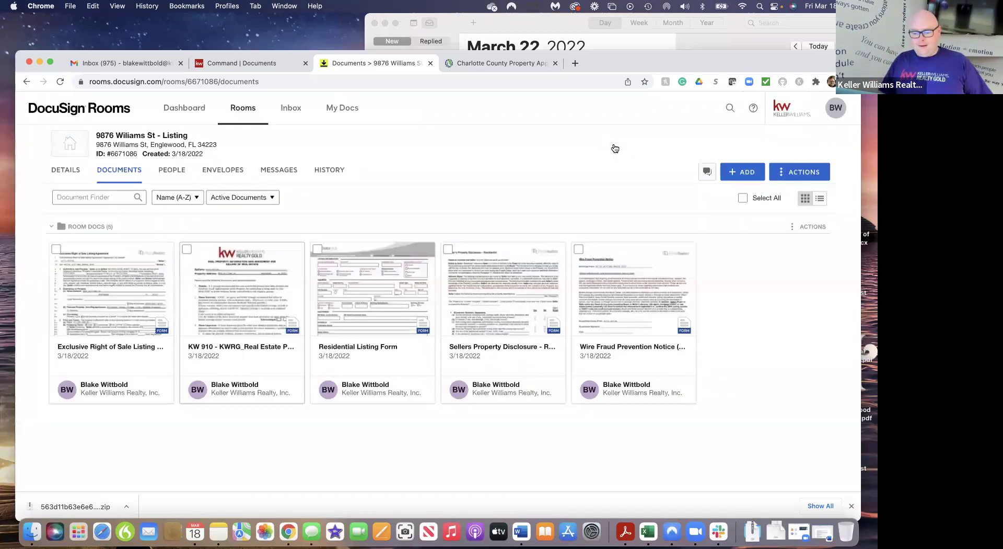
# Review the Residential Listing Form with its 1,295,000.00 list price, then close it
pyautogui.click(375, 289)
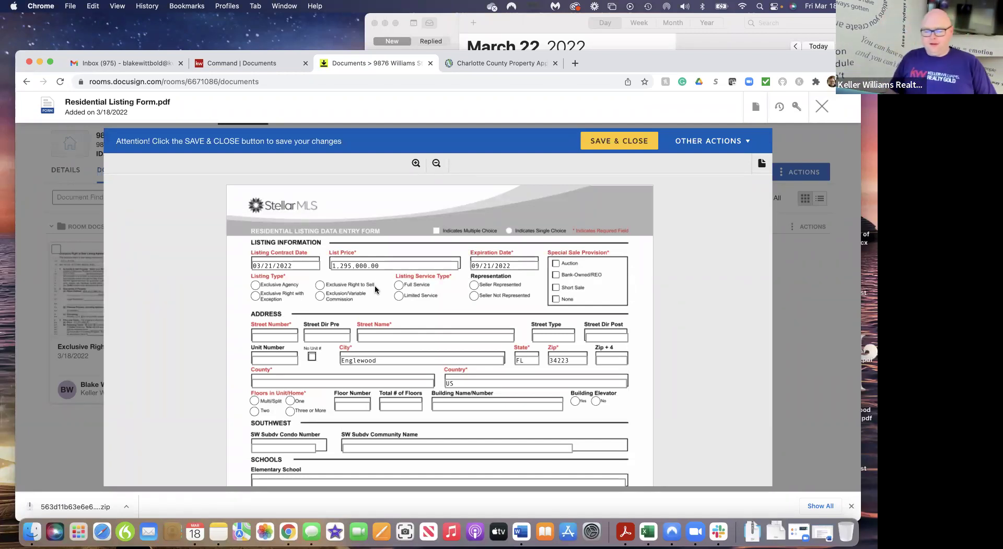
pyautogui.scroll(-10, 418, 340)
pyautogui.scroll(-15, 419, 340)
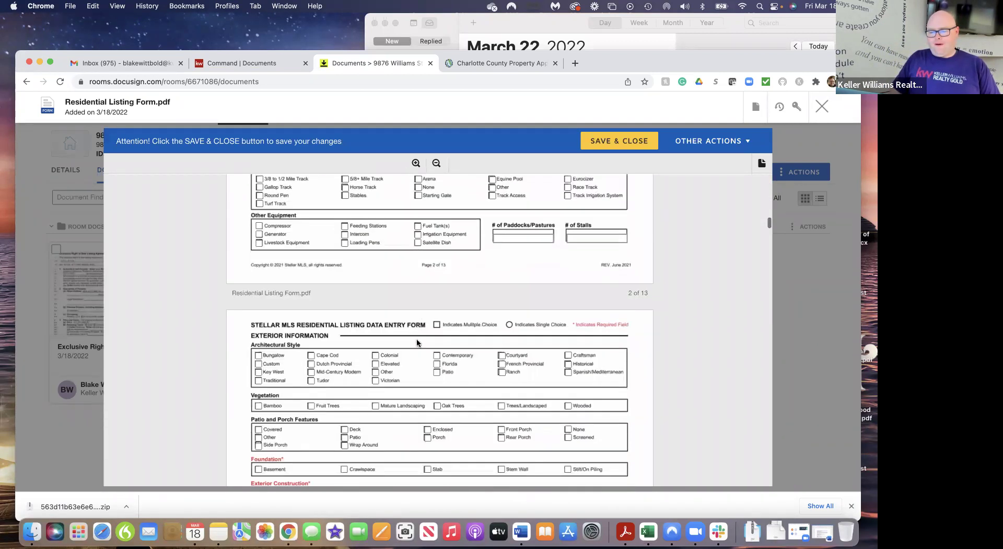
pyautogui.scroll(-4, 417, 342)
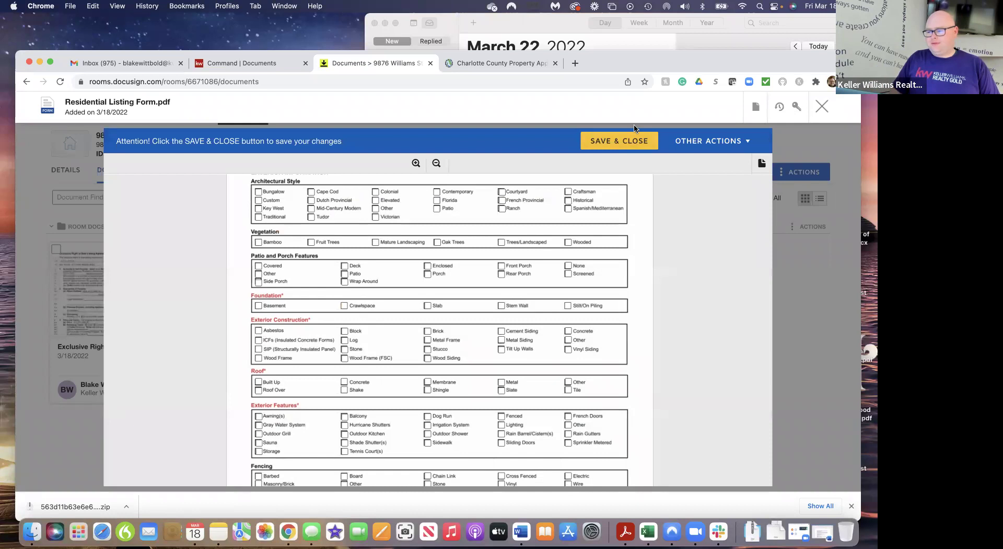
pyautogui.click(822, 108)
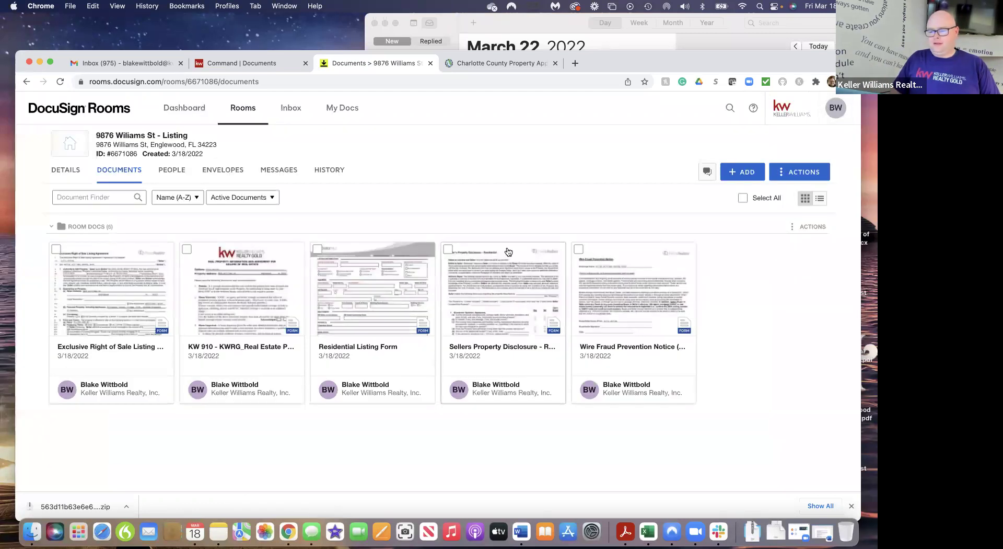
pyautogui.click(492, 298)
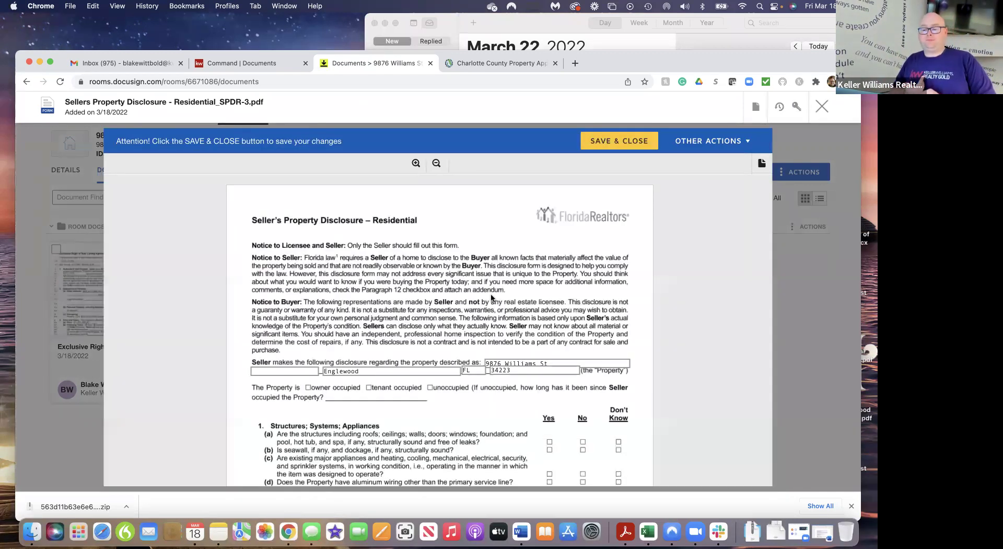
pyautogui.scroll(-5, 503, 411)
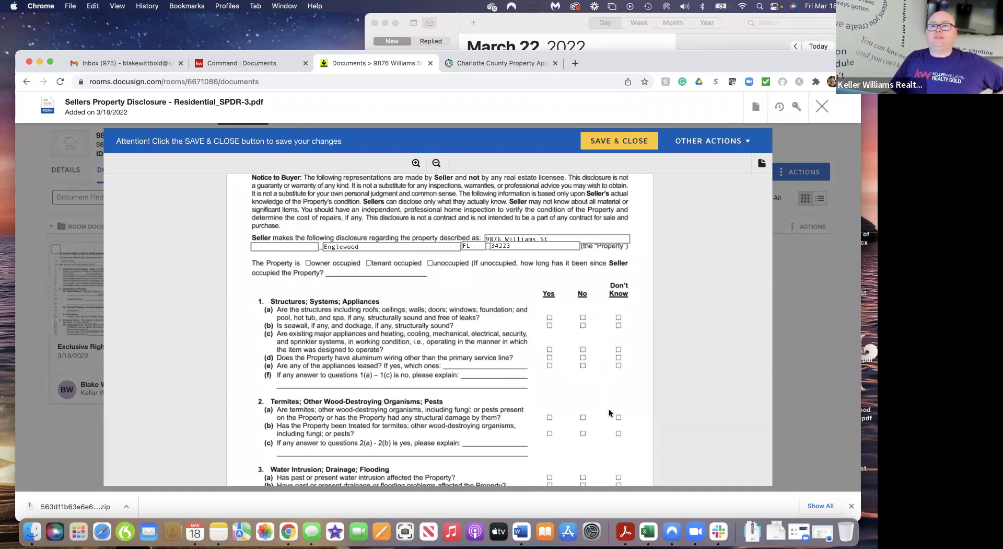
pyautogui.scroll(-10, 546, 403)
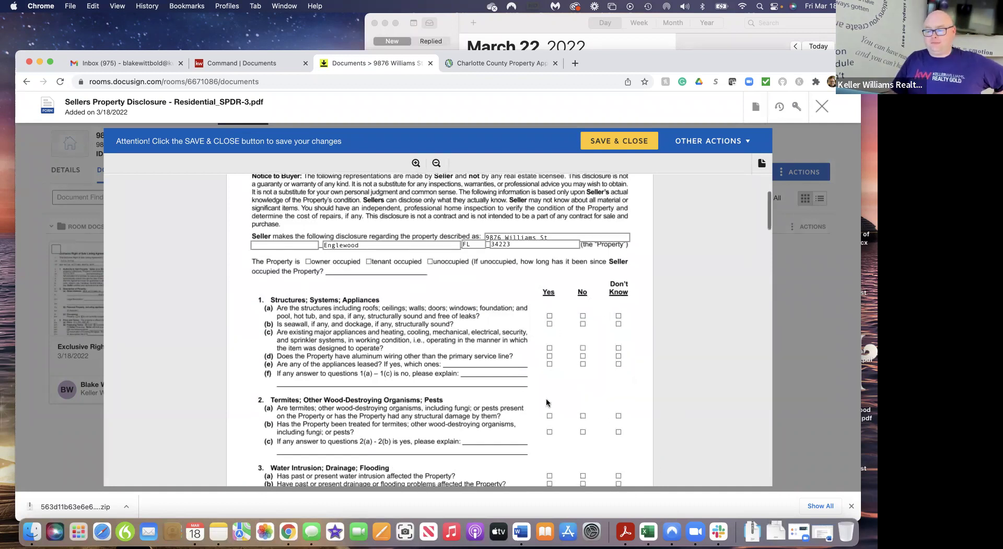
pyautogui.scroll(-15, 546, 402)
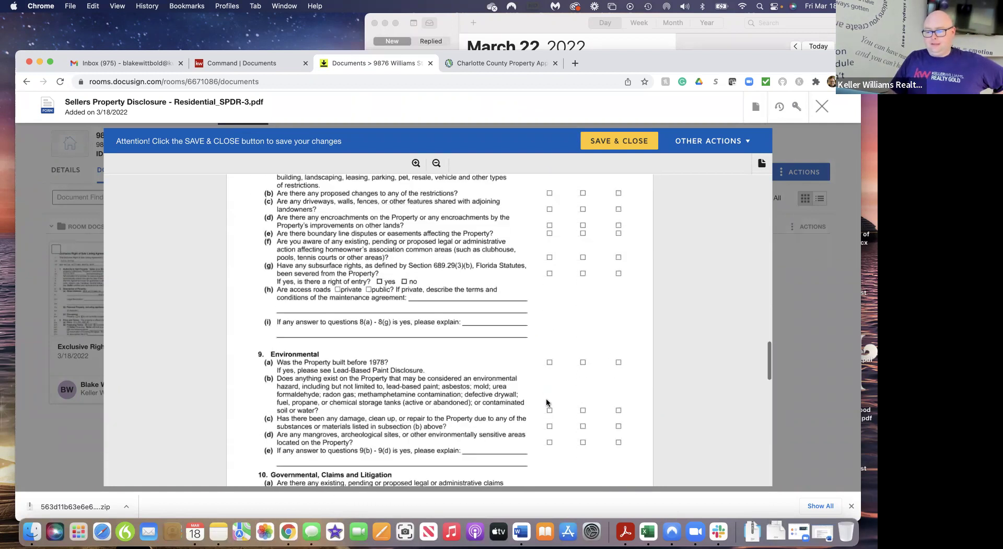
pyautogui.scroll(20, 547, 401)
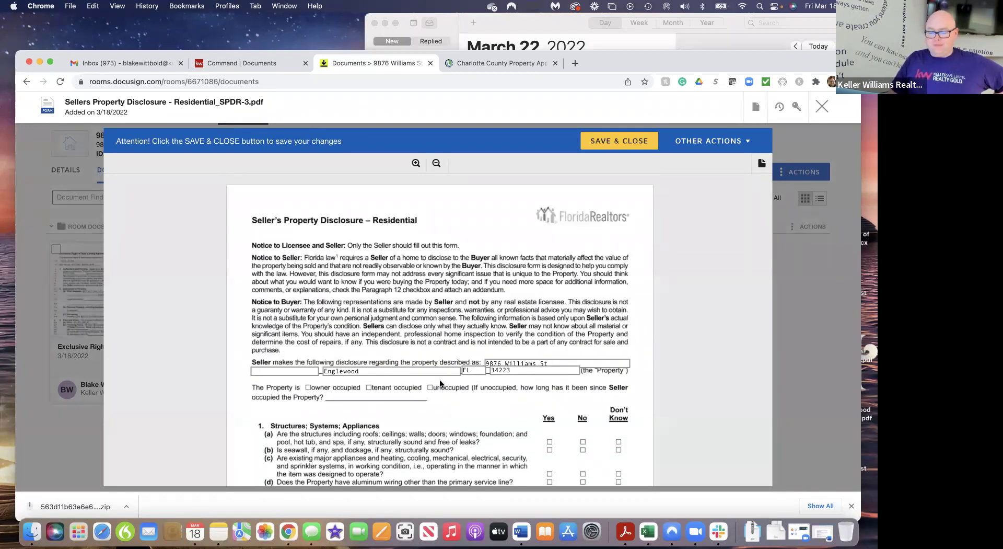
pyautogui.scroll(-4, 525, 445)
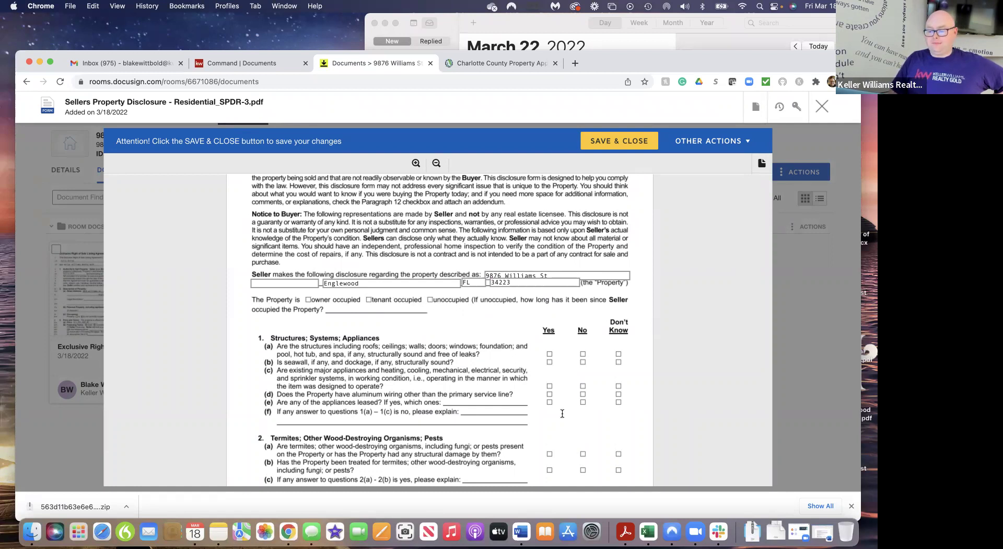
pyautogui.scroll(-20, 553, 445)
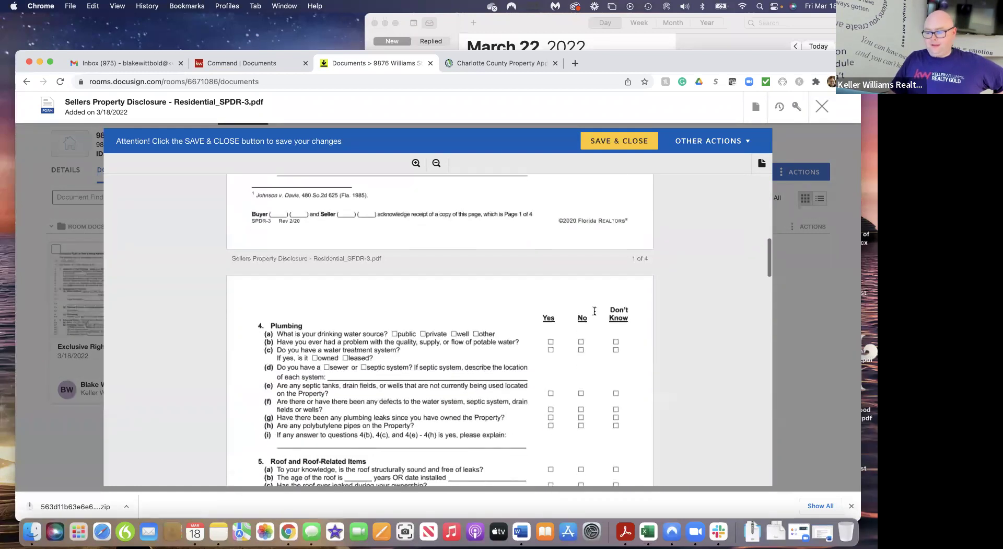
pyautogui.scroll(-20, 478, 400)
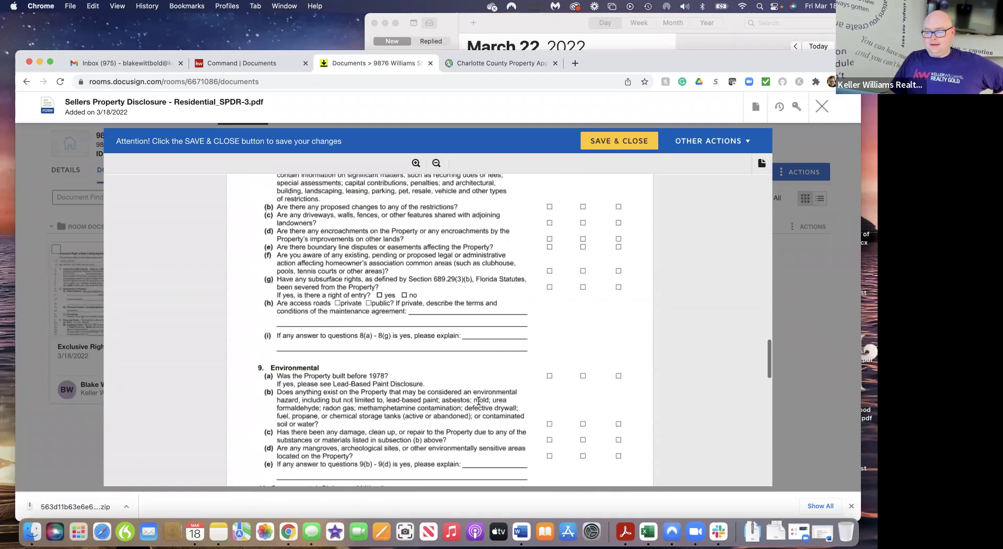
pyautogui.scroll(-12, 479, 400)
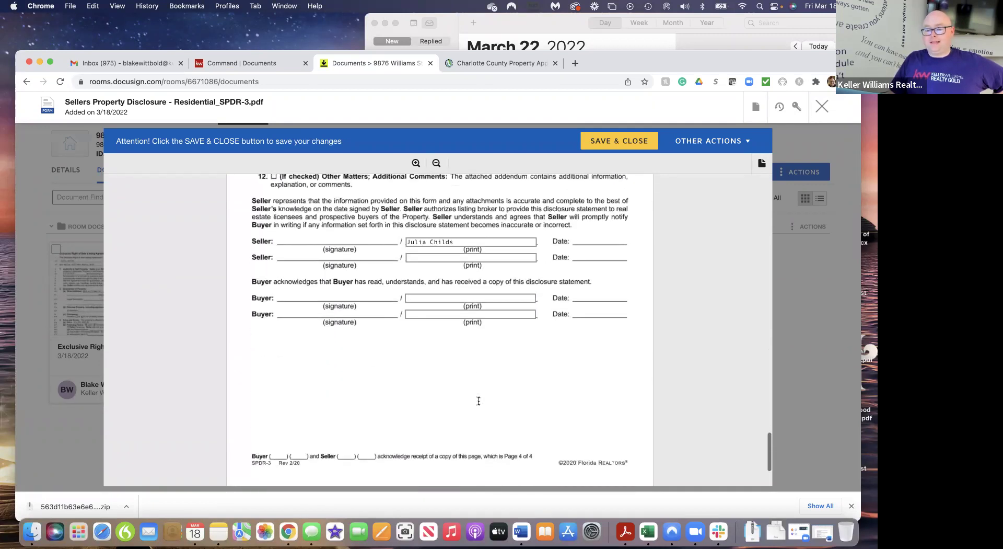
pyautogui.scroll(2, 479, 400)
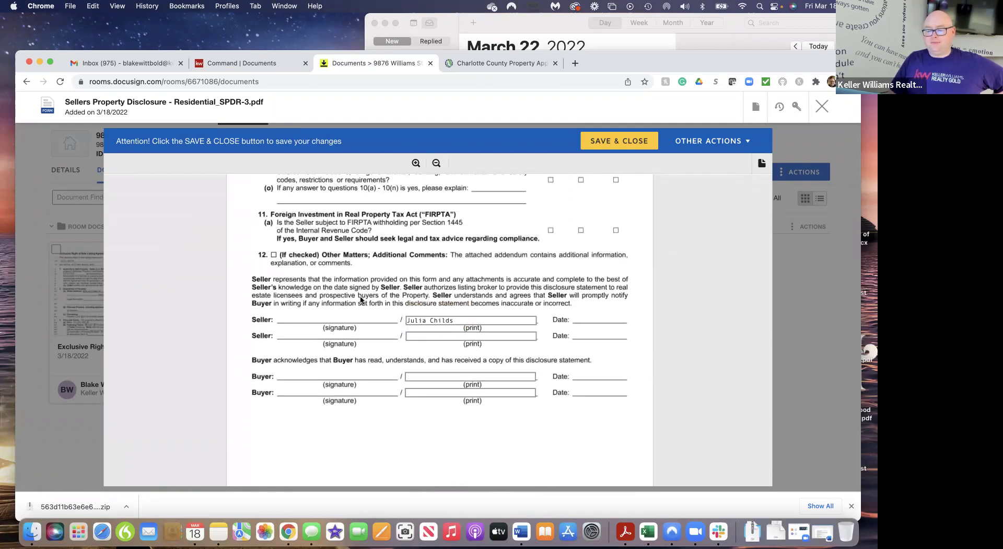
pyautogui.scroll(20, 481, 279)
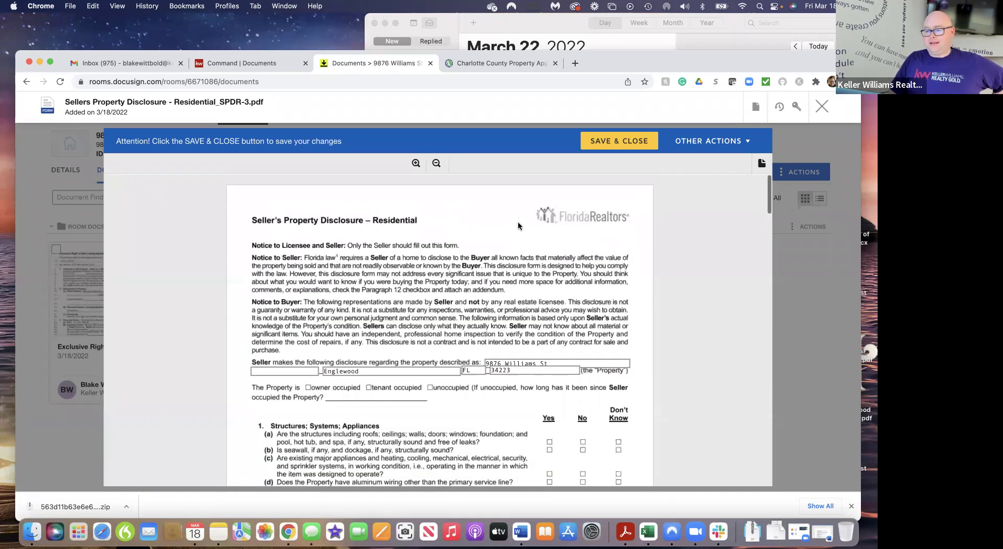
pyautogui.click(637, 148)
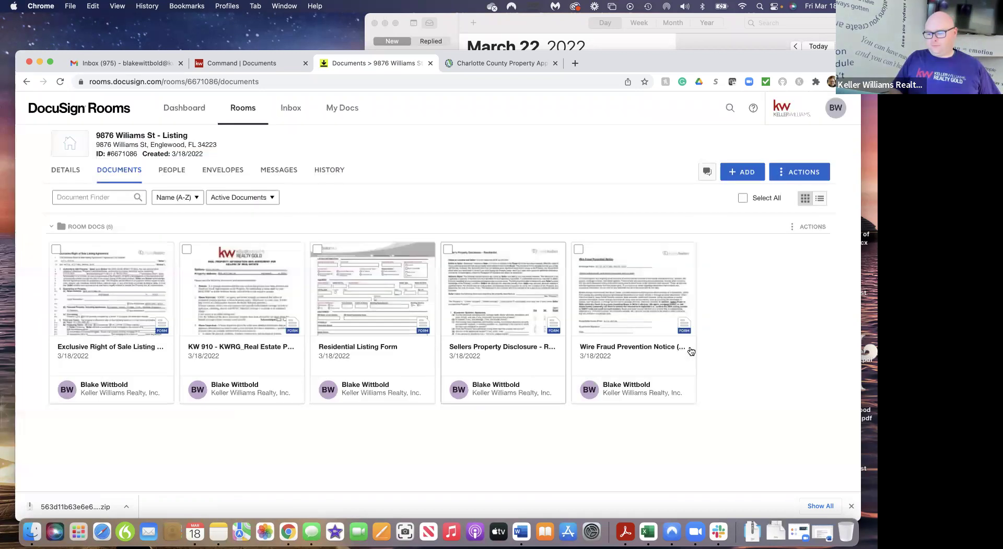
pyautogui.click(626, 294)
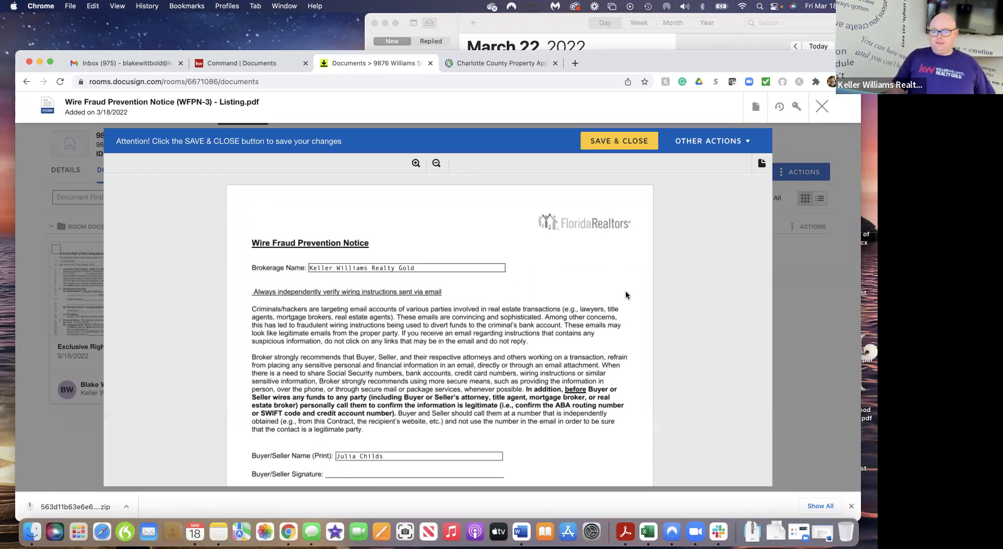
pyautogui.scroll(-5, 644, 340)
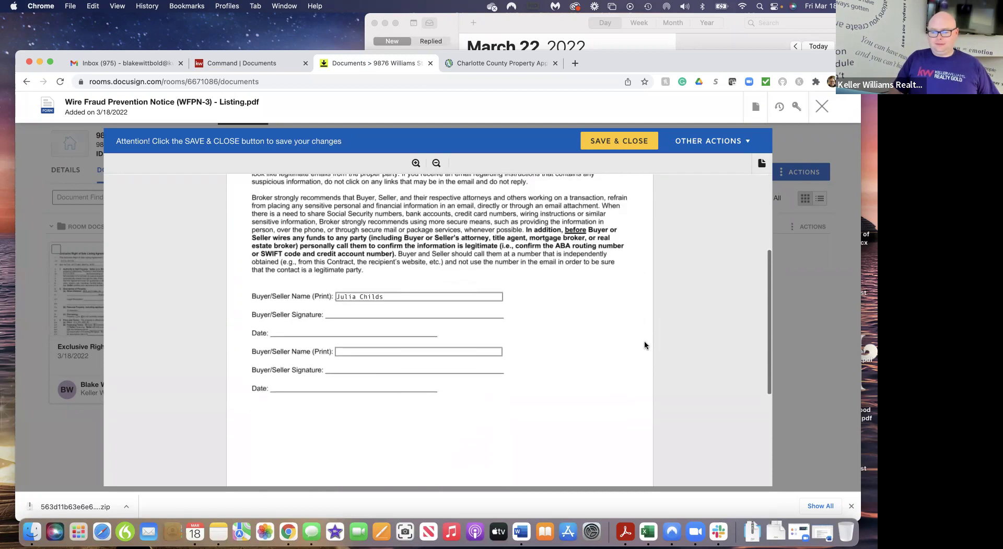
pyautogui.scroll(-6, 645, 343)
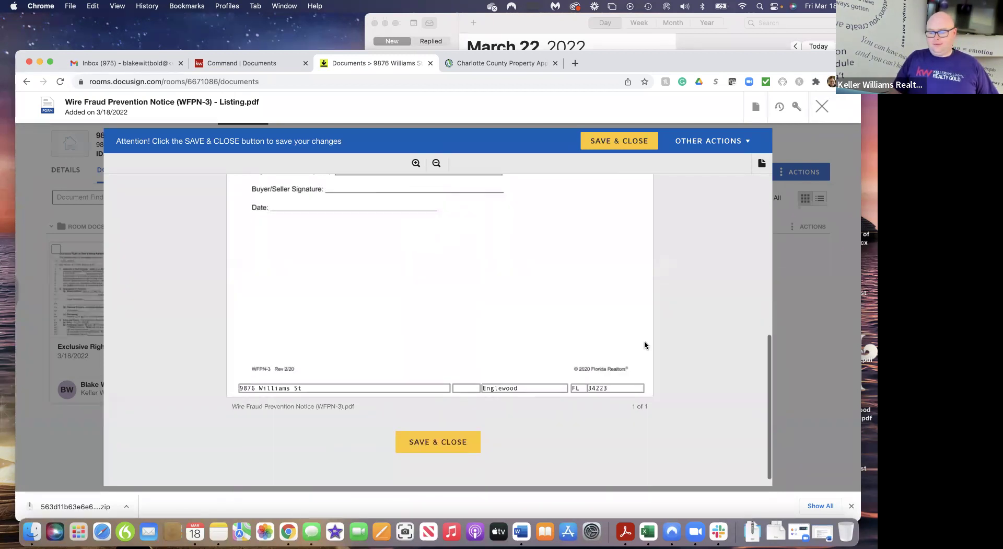
pyautogui.click(436, 443)
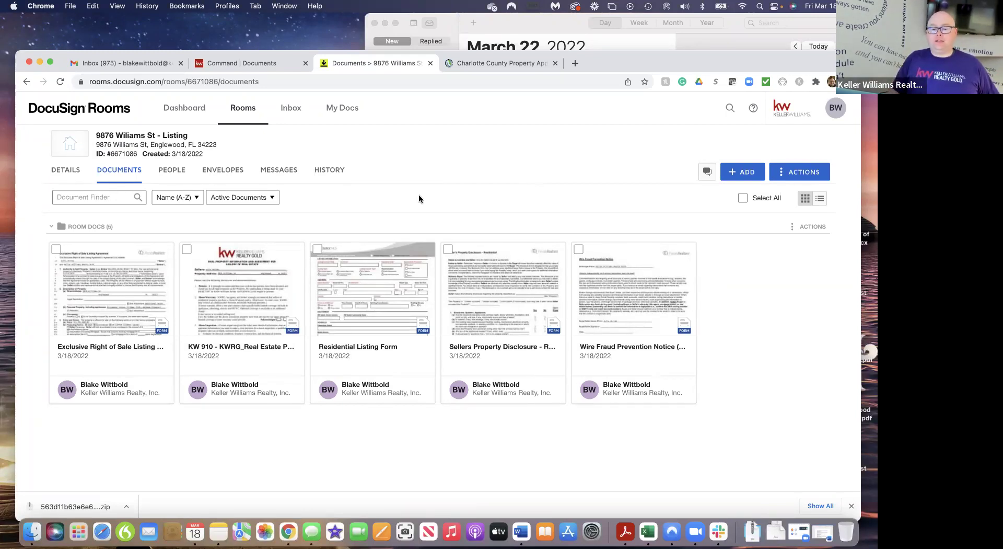
# Create an envelope from the Exclusive Right of Sale, KW 910 and Wire Fraud documents
pyautogui.click(56, 250)
pyautogui.click(187, 251)
pyautogui.click(317, 249)
pyautogui.click(449, 249)
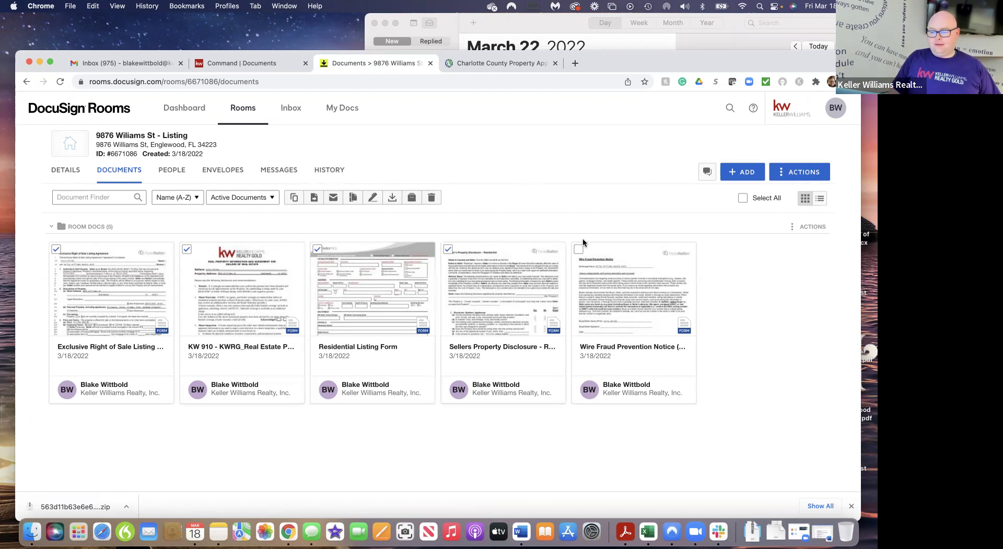
pyautogui.click(317, 250)
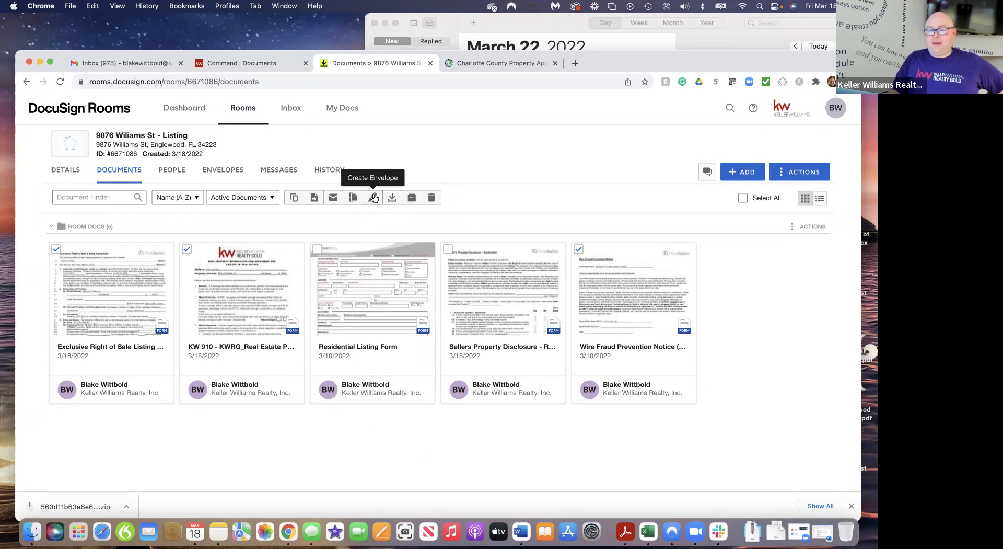
pyautogui.click(374, 198)
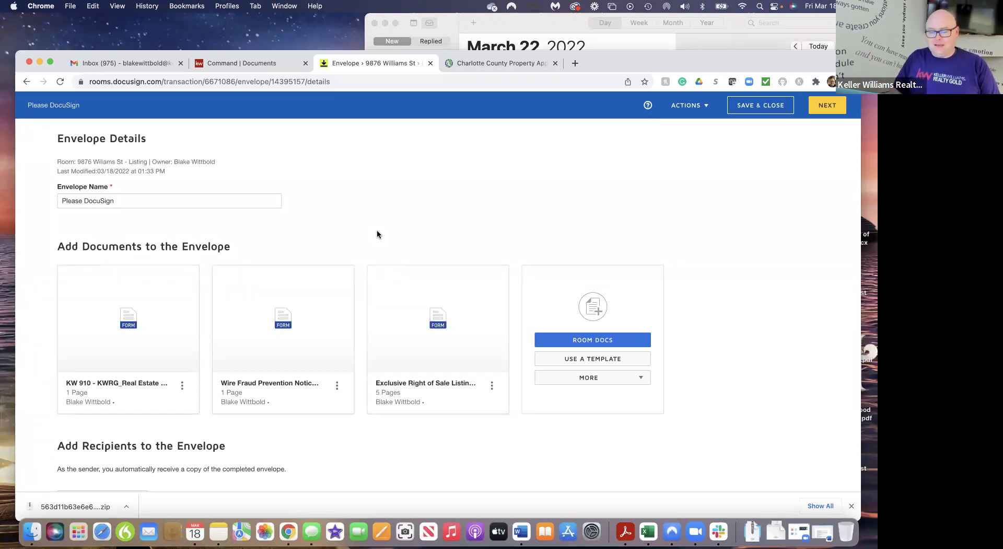
# Rename the envelope from 'Please DocuSign' to 'Listing Docs'
pyautogui.click(120, 201)
pyautogui.press('BackSpace')
pyautogui.press('BackSpace')
pyautogui.press('BackSpace')
pyautogui.press('BackSpace')
pyautogui.press('BackSpace')
pyautogui.press('BackSpace')
pyautogui.press('BackSpace')
pyautogui.press('BackSpace')
pyautogui.press('BackSpace')
pyautogui.press('BackSpace')
pyautogui.press('BackSpace')
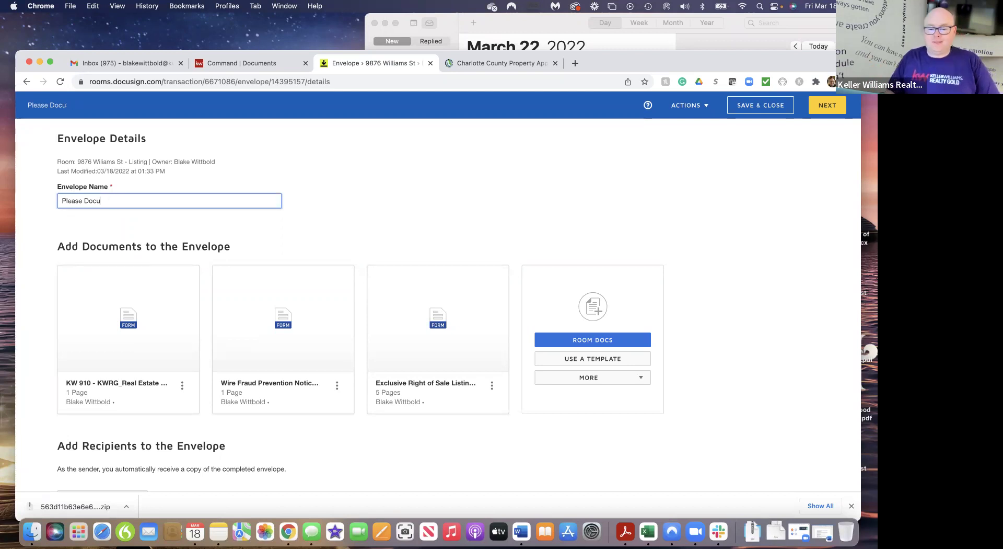
pyautogui.press('BackSpace')
pyautogui.press('BackSpace')
pyautogui.press('BackSpace')
pyautogui.press('BackSpace')
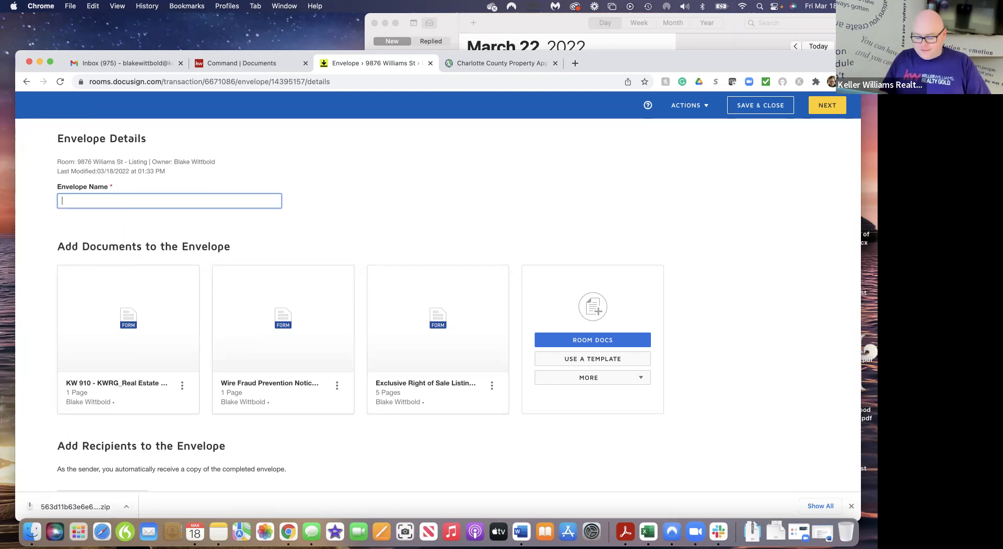
pyautogui.write('Listing')
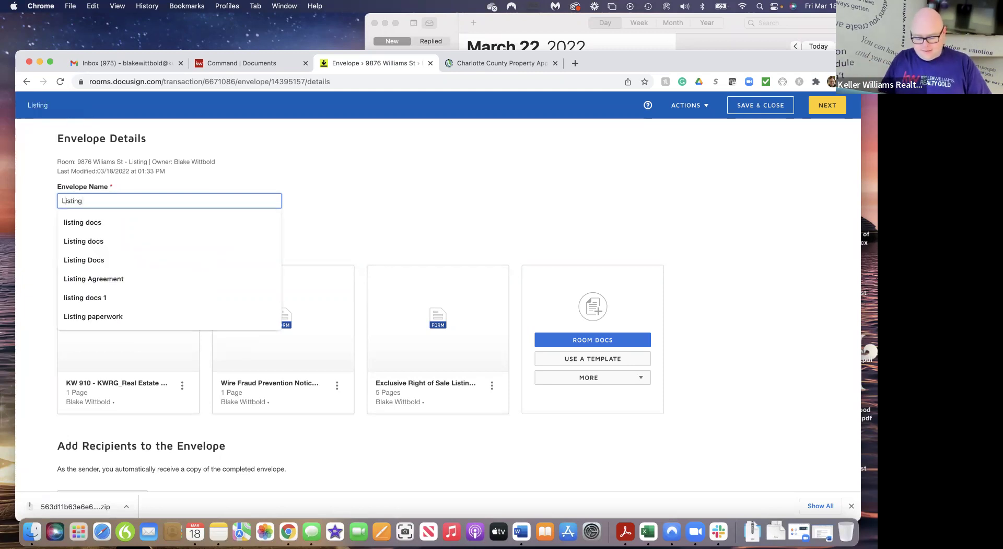
pyautogui.write(' Docs')
pyautogui.click(344, 198)
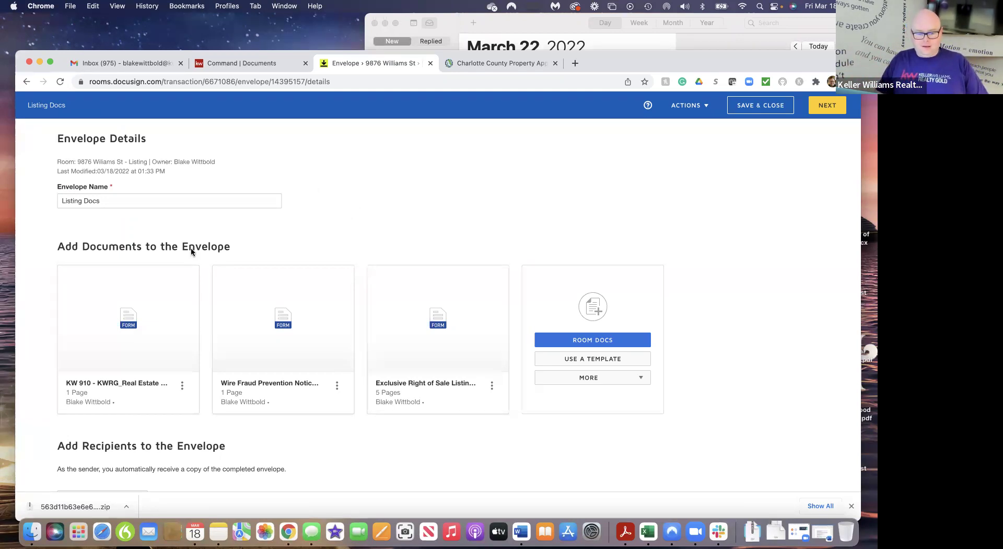
pyautogui.scroll(-5, 451, 443)
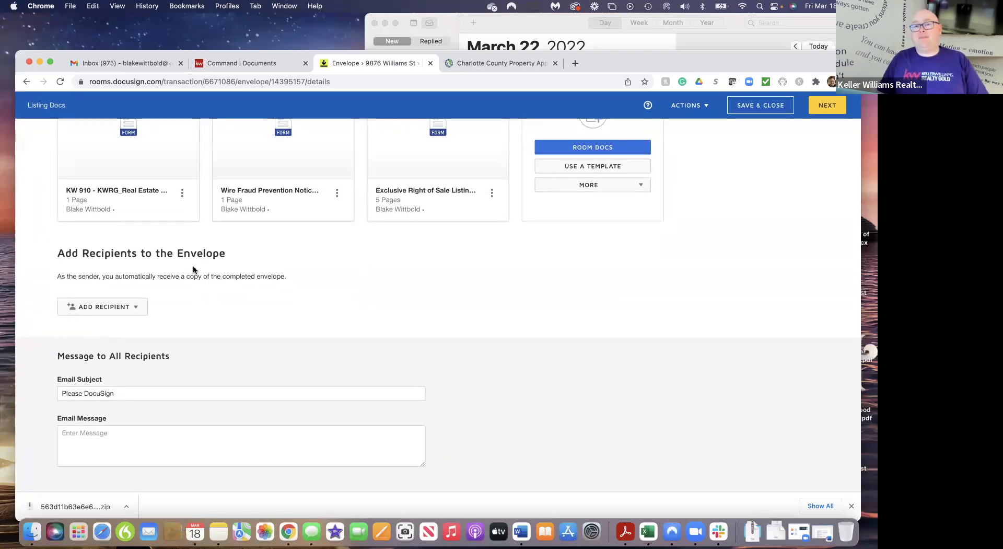
# Add Seller One and Listing Agent pre-tagged roles, assigning the seller and the agent respectively
pyautogui.click(137, 308)
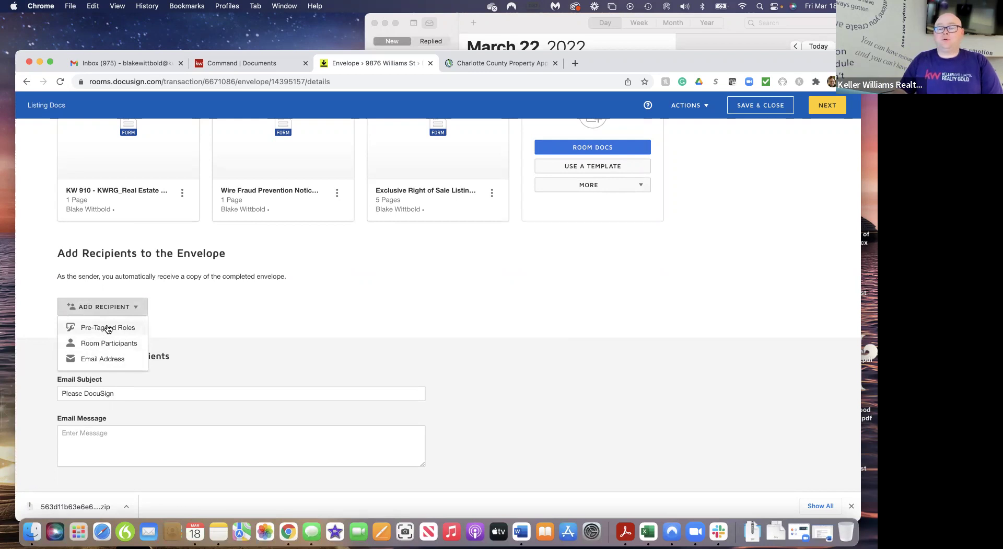
pyautogui.click(107, 328)
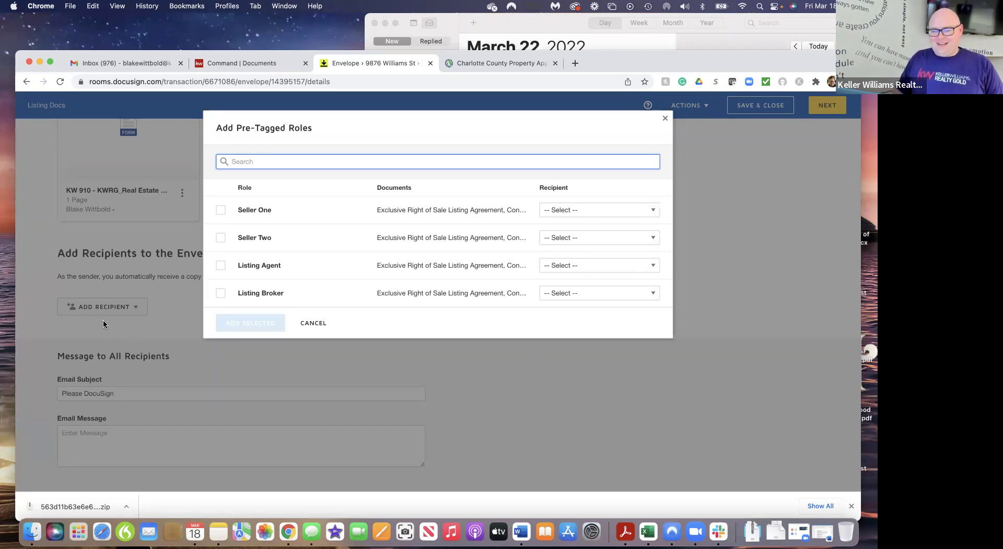
pyautogui.click(220, 210)
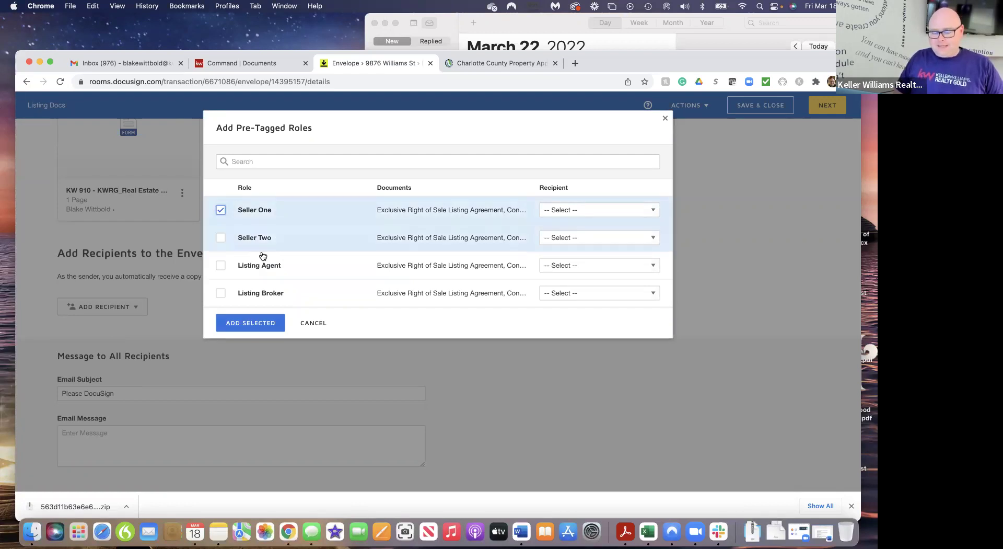
pyautogui.click(221, 267)
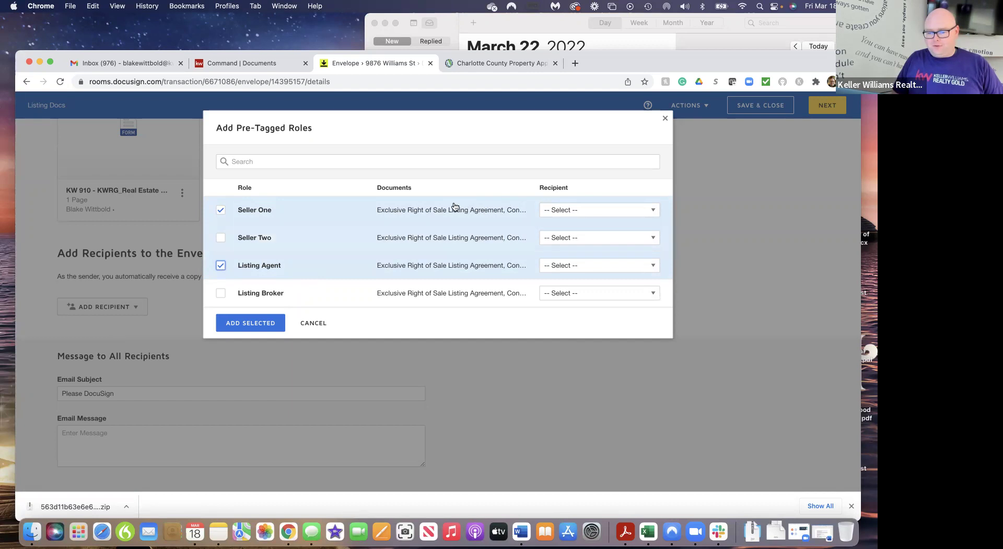
pyautogui.click(652, 211)
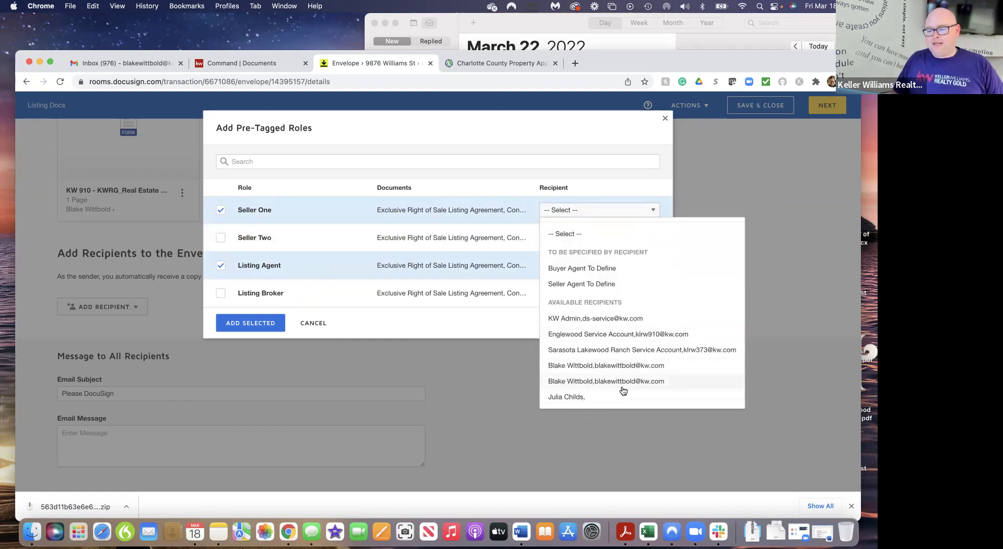
pyautogui.click(569, 397)
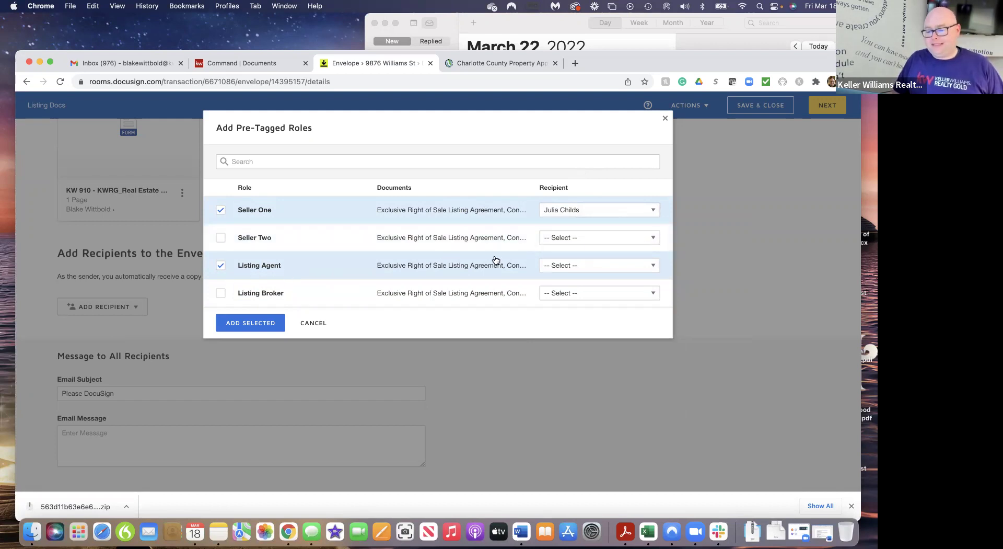
pyautogui.click(653, 265)
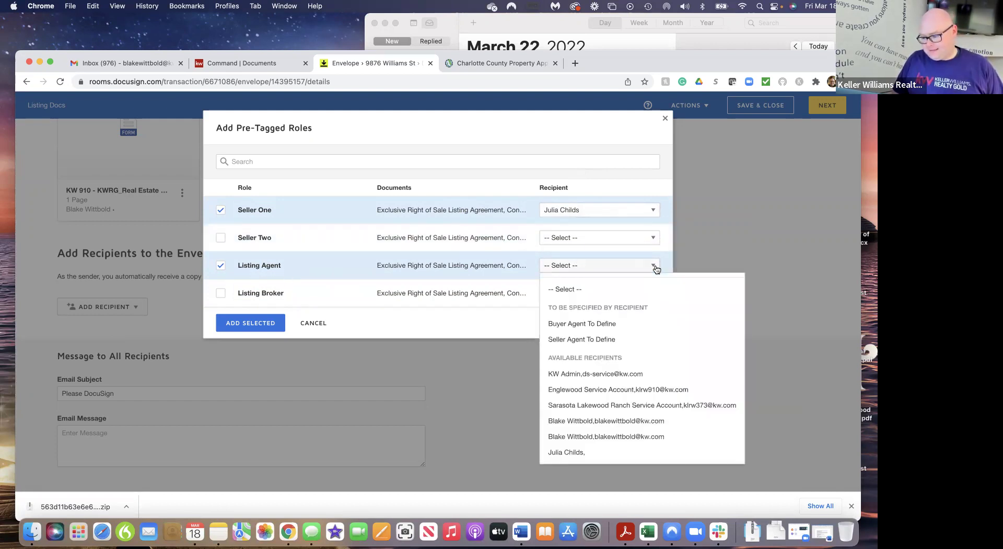
pyautogui.click(612, 420)
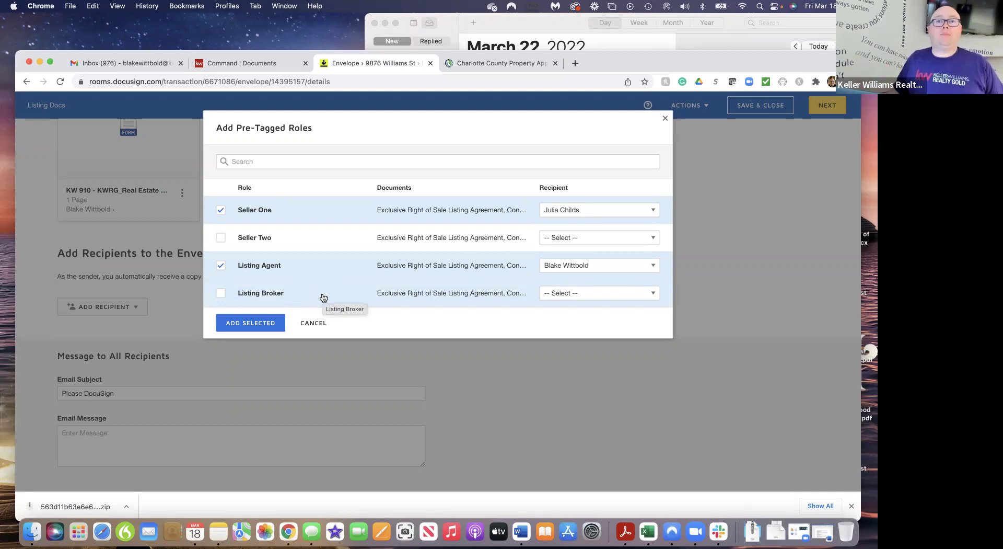
pyautogui.click(265, 324)
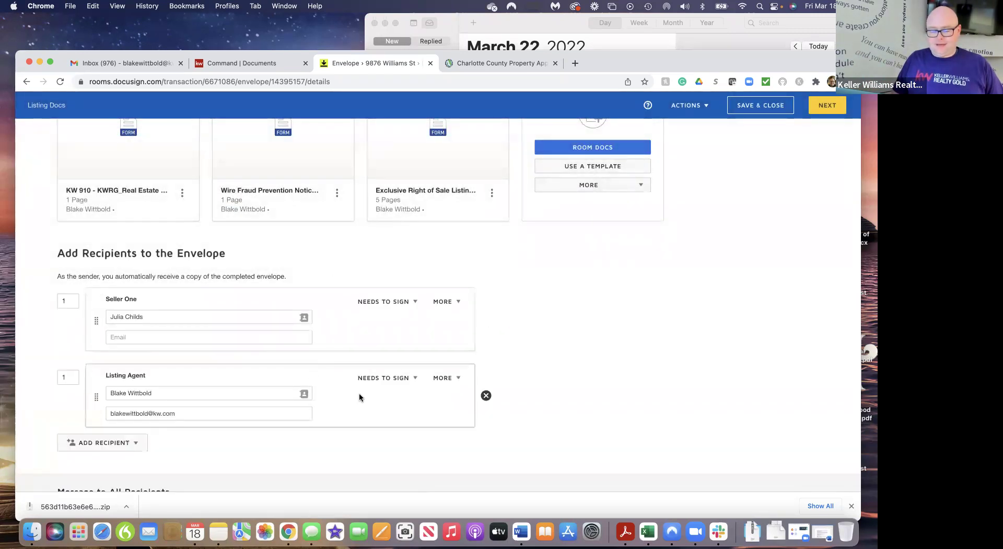
# Enter the seller's email for Seller One and keep it set to Needs to Sign
pyautogui.scroll(-2, 597, 377)
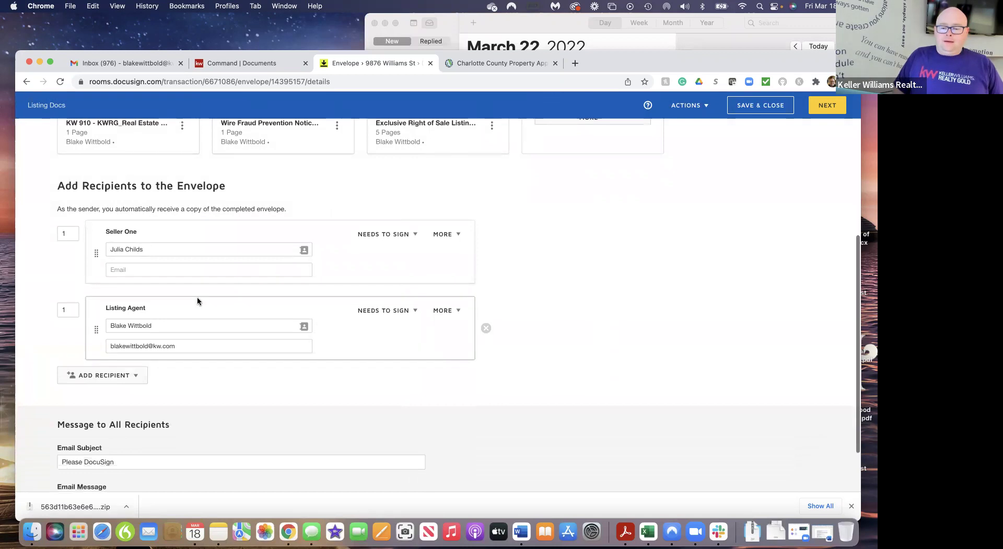
pyautogui.click(139, 271)
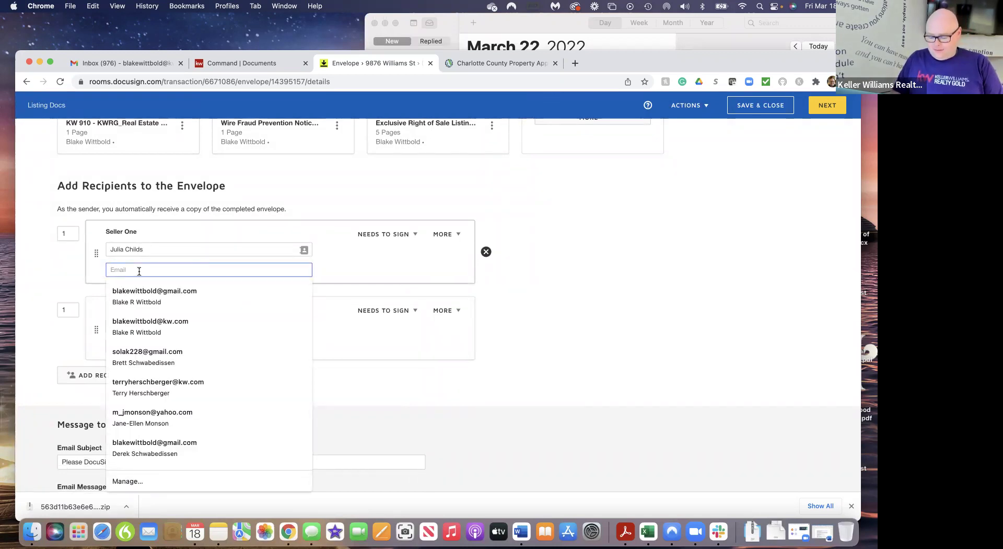
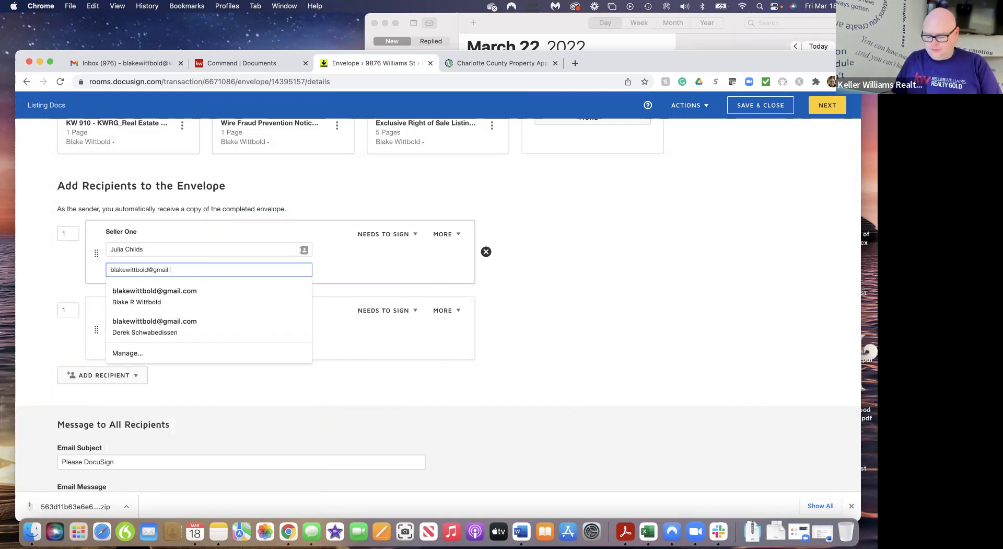
pyautogui.click(589, 324)
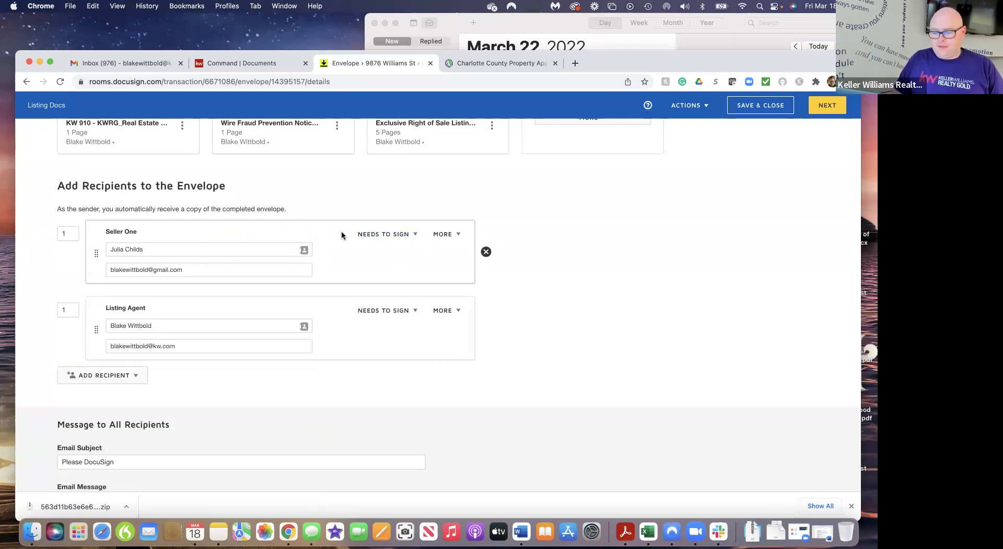
pyautogui.click(416, 236)
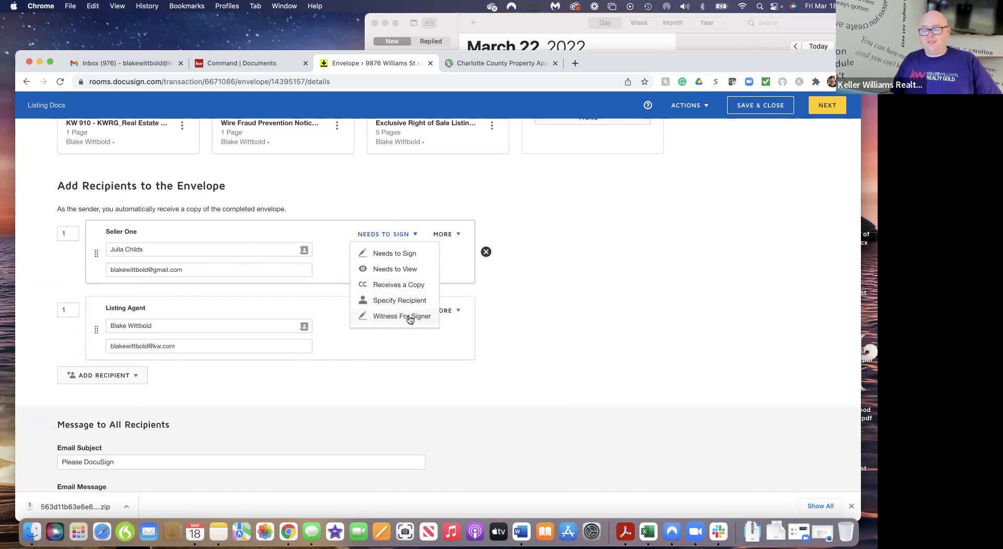
pyautogui.click(393, 253)
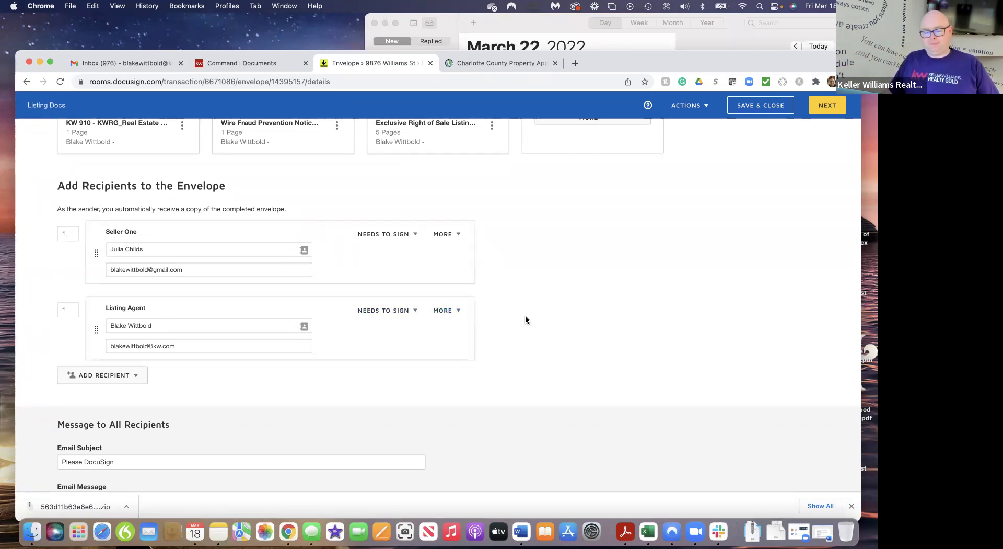
# Replace the email subject with 'Your listing documents!!!'
pyautogui.scroll(-3, 544, 367)
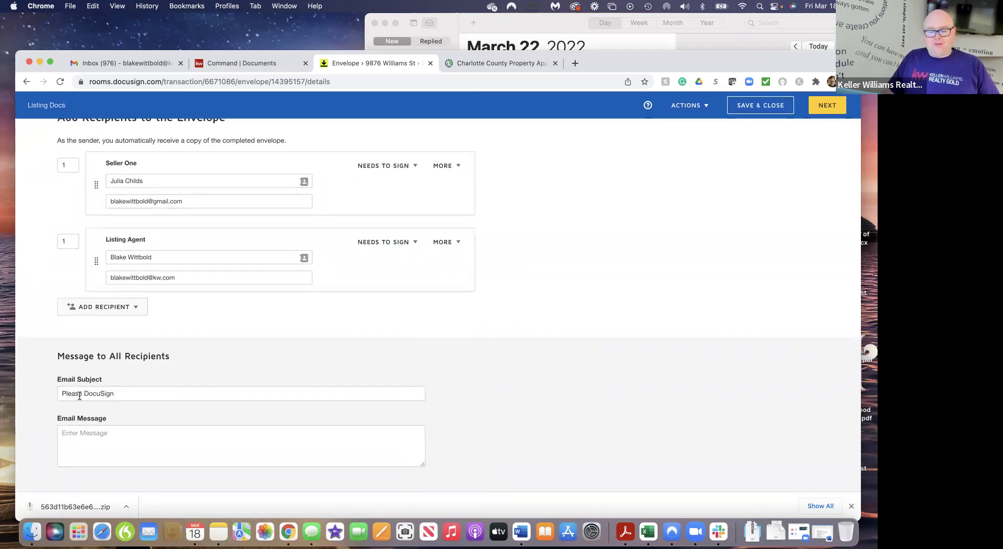
pyautogui.click(119, 395)
pyautogui.press('BackSpace')
pyautogui.press('BackSpace')
pyautogui.press('BackSpace')
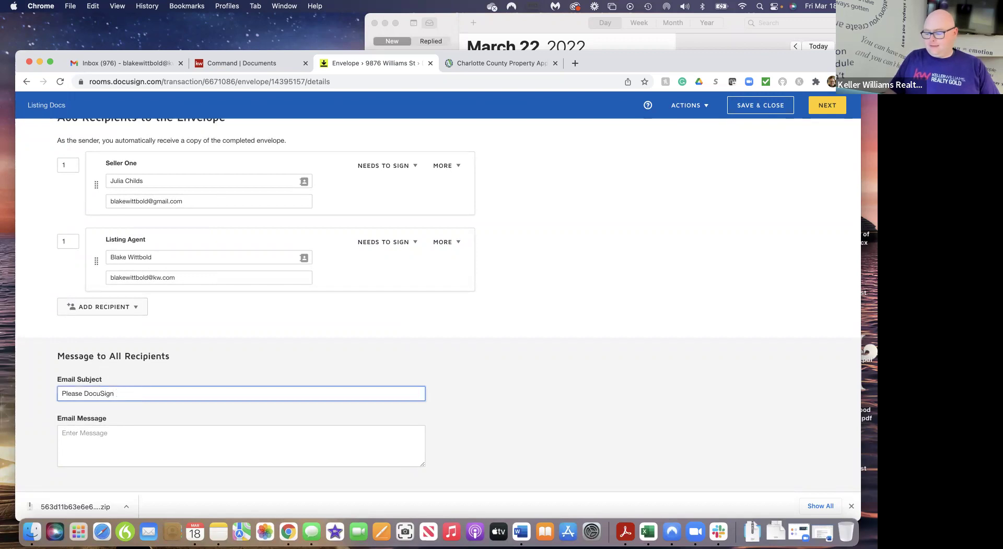
pyautogui.press('BackSpace')
pyautogui.press('BackSpace')
pyautogui.press('BackSpace')
pyautogui.press('BackSpace')
pyautogui.press('BackSpace')
pyautogui.press('BackSpace')
pyautogui.press('BackSpace')
pyautogui.press('BackSpace')
pyautogui.press('BackSpace')
pyautogui.press('BackSpace')
pyautogui.press('BackSpace')
pyautogui.press('BackSpace')
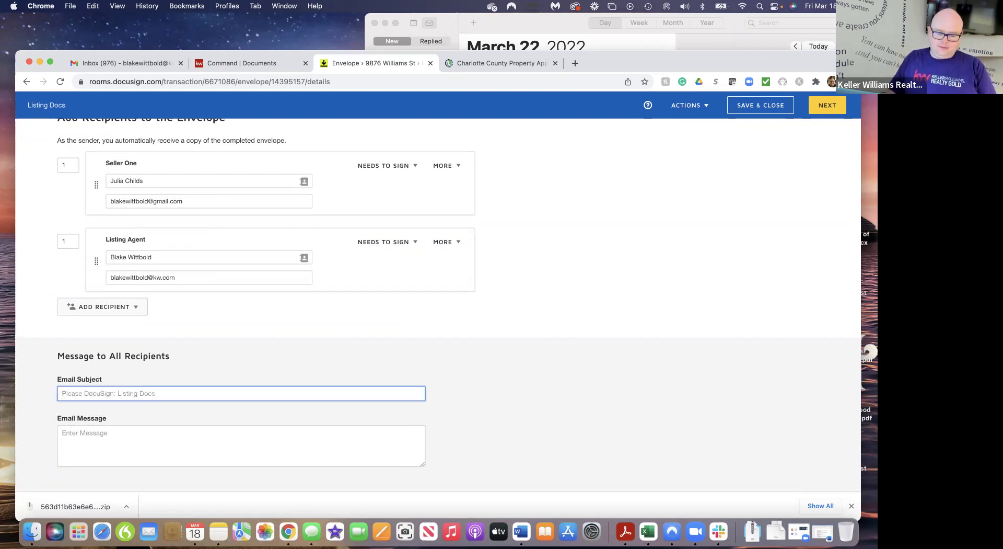
pyautogui.write('Your Isl')
pyautogui.press('BackSpace')
pyautogui.press('BackSpace')
pyautogui.write('isting d')
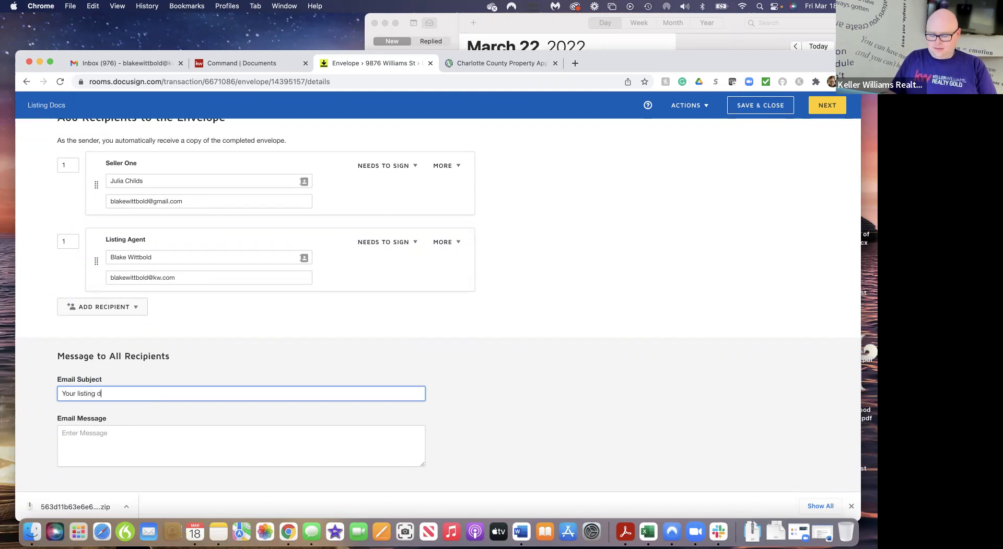
pyautogui.write('ocuements')
pyautogui.press('BackSpace')
pyautogui.press('BackSpace')
pyautogui.press('BackSpace')
pyautogui.press('BackSpace')
pyautogui.press('BackSpace')
pyautogui.press('BackSpace')
pyautogui.press('BackSpace')
pyautogui.write('ments!!!')
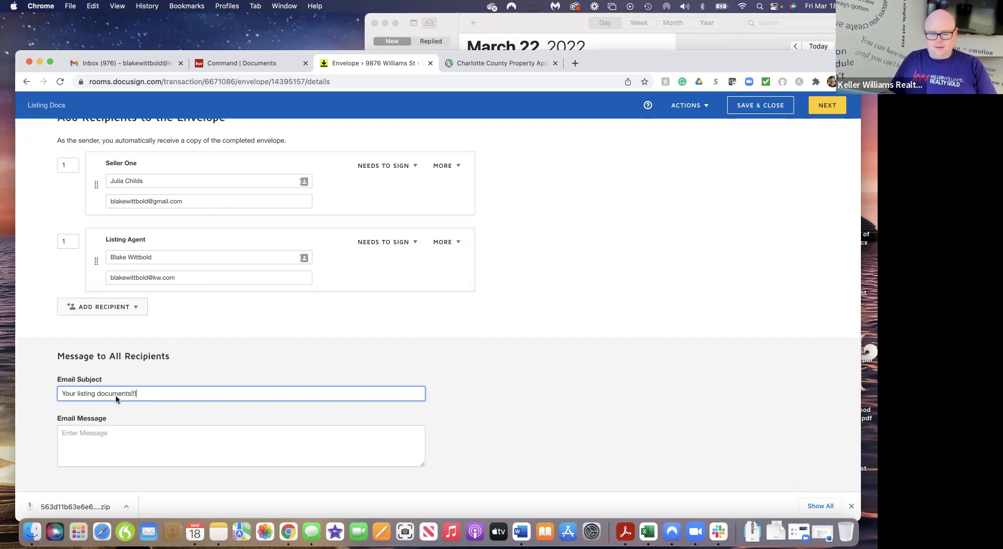
# Write the email message 'Please sign so we can get your house on the market.'
pyautogui.click(99, 439)
pyautogui.write('Pleas')
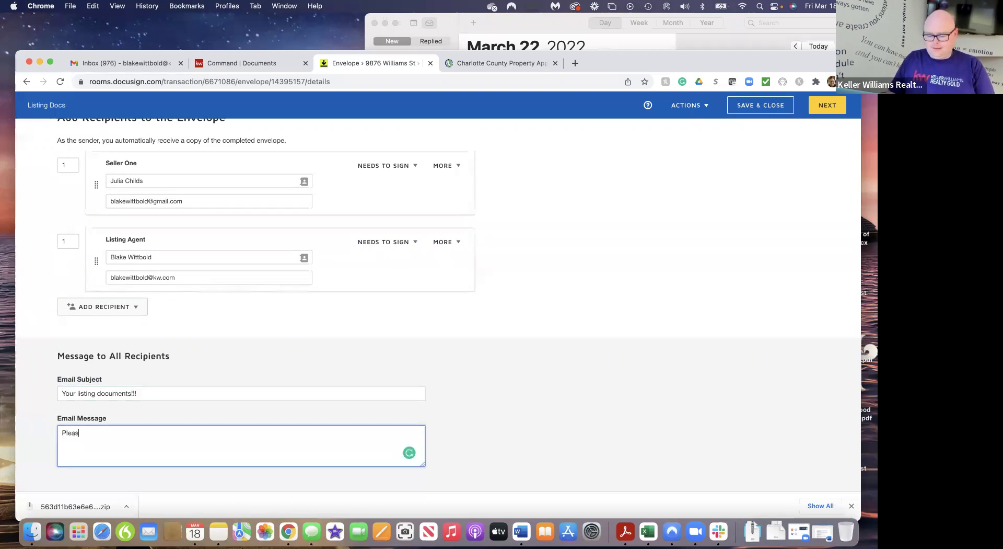
pyautogui.write('e sign so')
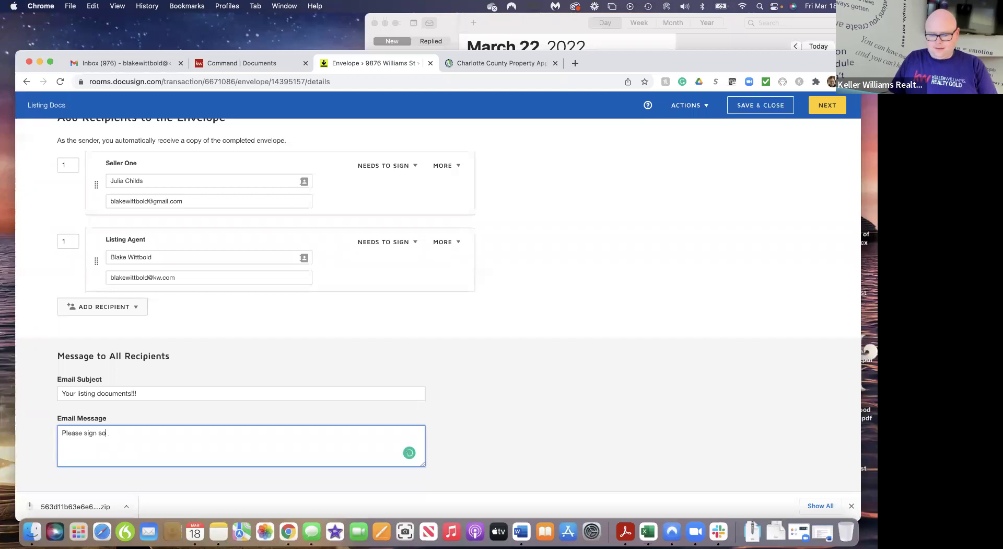
pyautogui.press('BackSpace')
pyautogui.press('BackSpace')
pyautogui.write('so we')
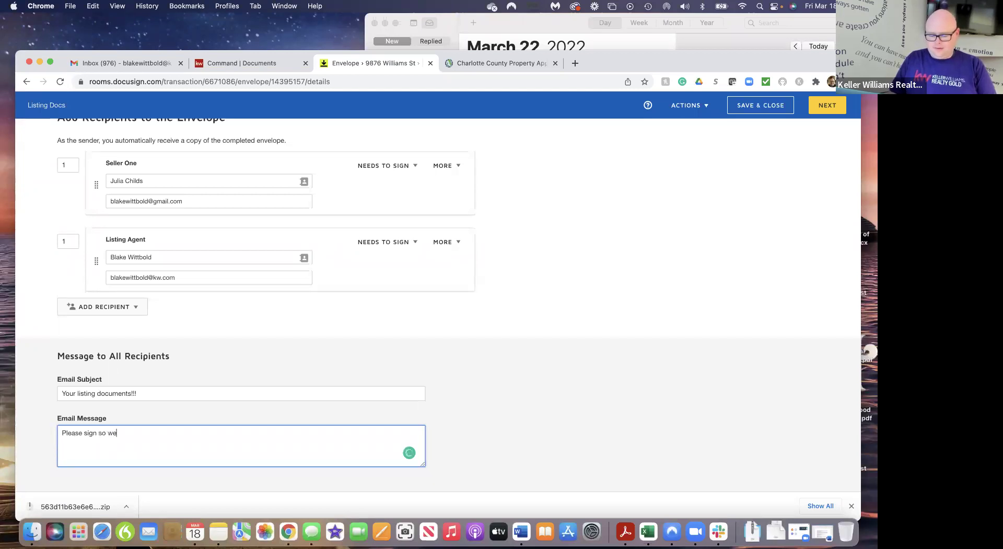
pyautogui.write(' can get your ho')
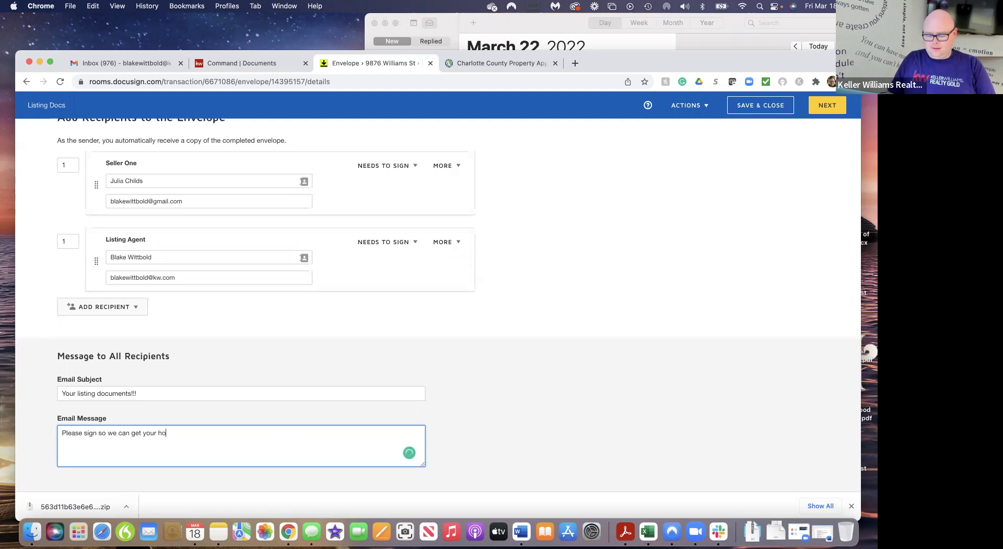
pyautogui.write('use on the ma')
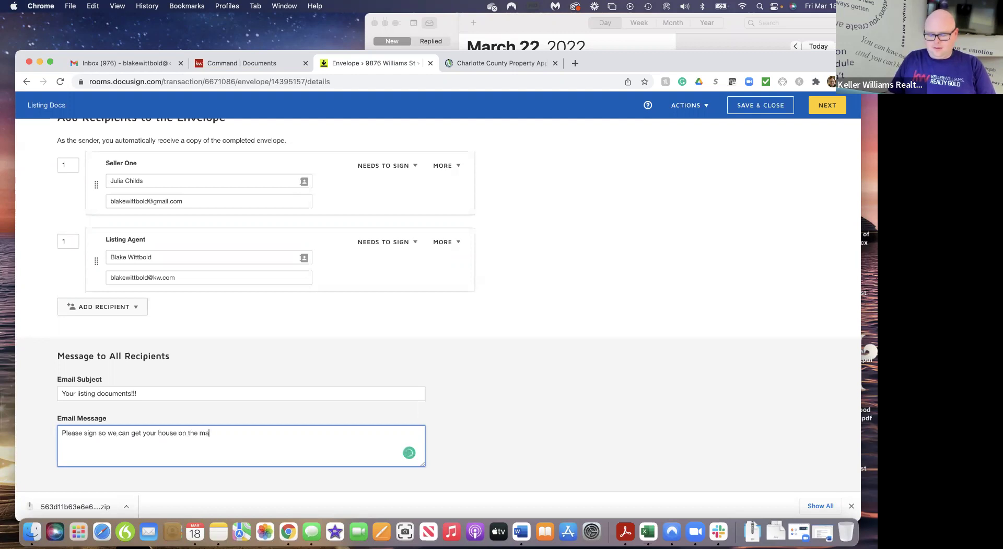
pyautogui.write('rket.')
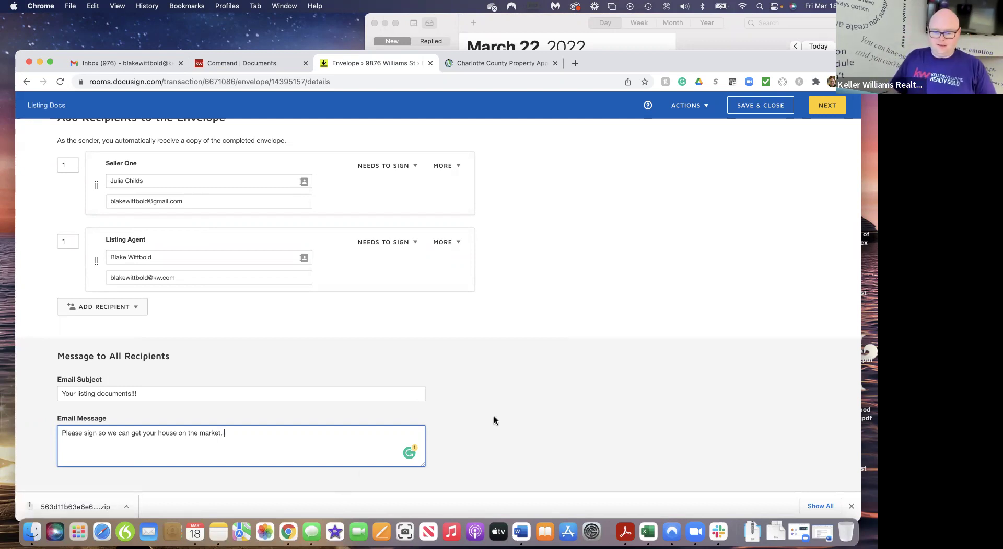
pyautogui.scroll(-1, 497, 453)
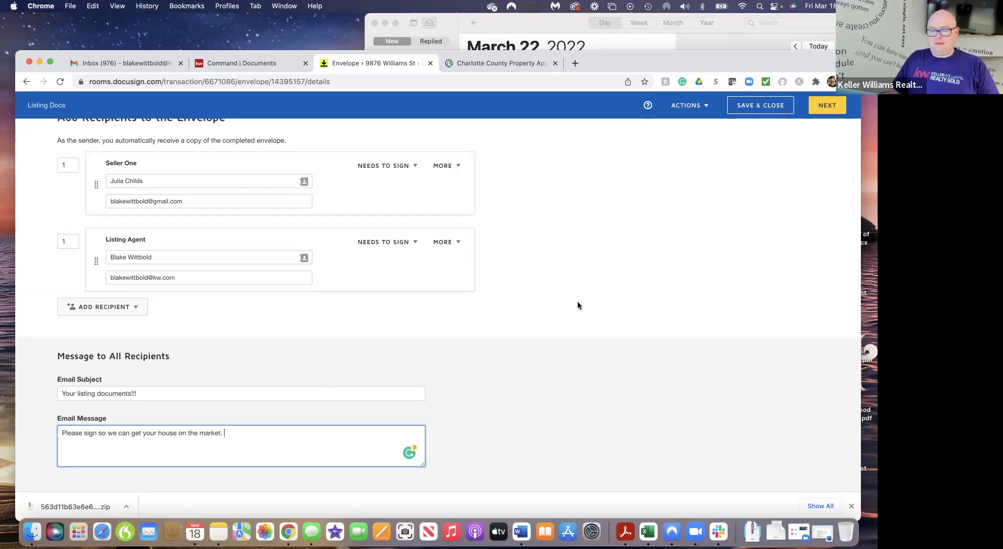
pyautogui.scroll(10, 578, 305)
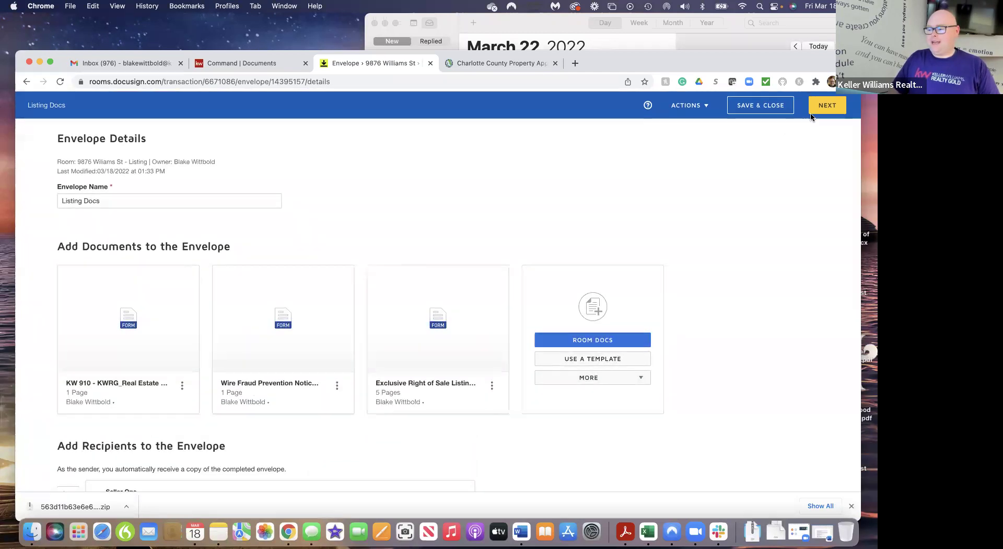
# Move to field tagging and make the Home Warranty Initial field a required seller field
pyautogui.click(825, 107)
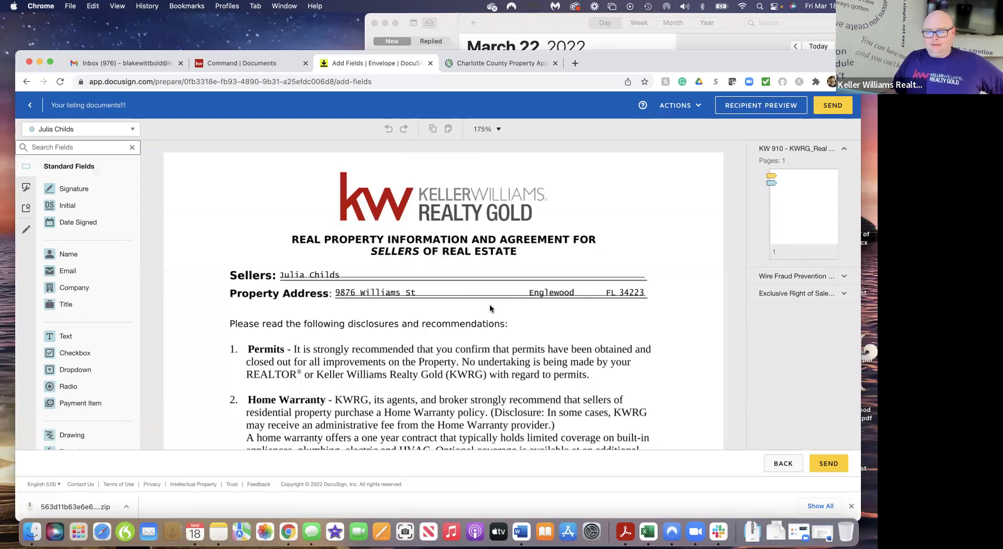
pyautogui.scroll(-5, 474, 291)
pyautogui.scroll(-2, 490, 308)
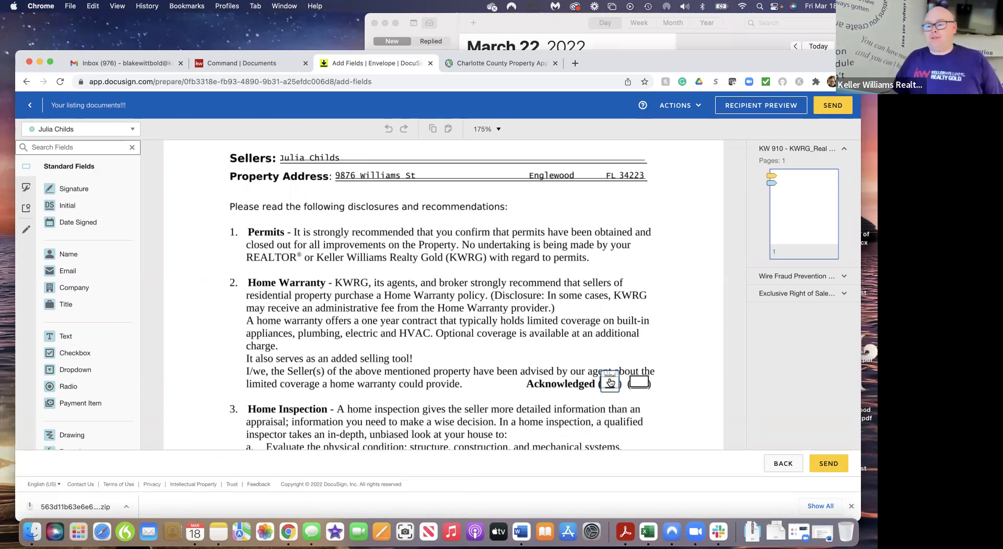
pyautogui.click(609, 383)
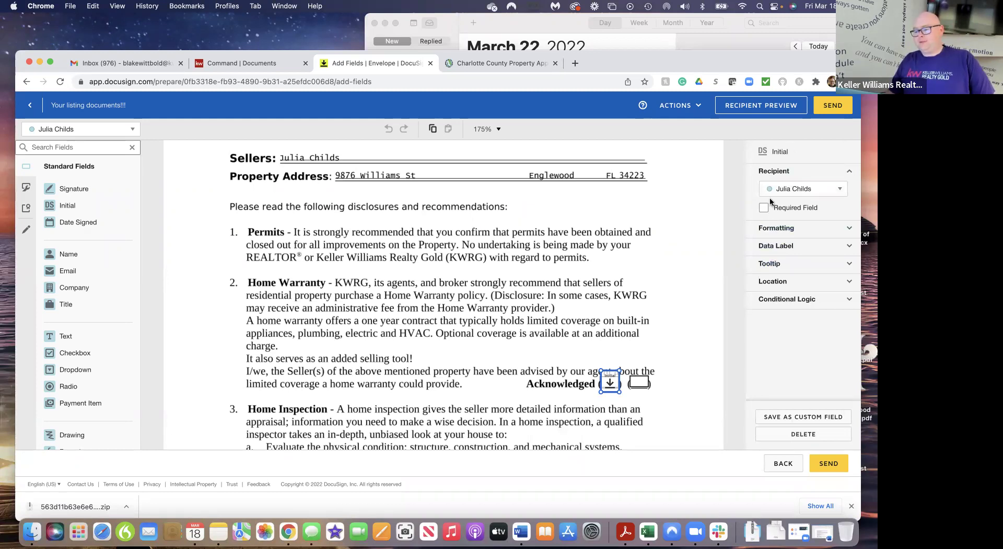
pyautogui.click(824, 188)
pyautogui.click(816, 208)
pyautogui.click(825, 193)
pyautogui.click(788, 218)
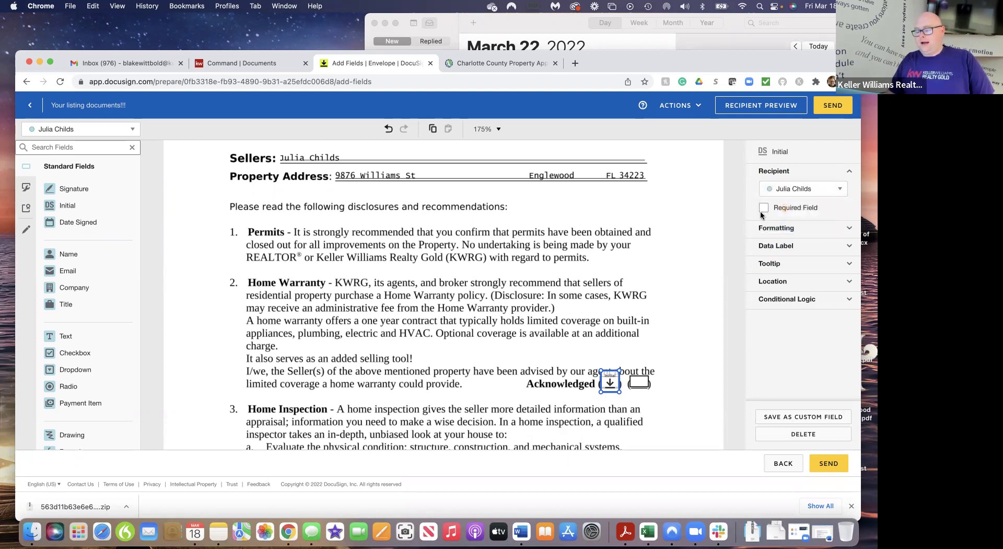
pyautogui.click(763, 208)
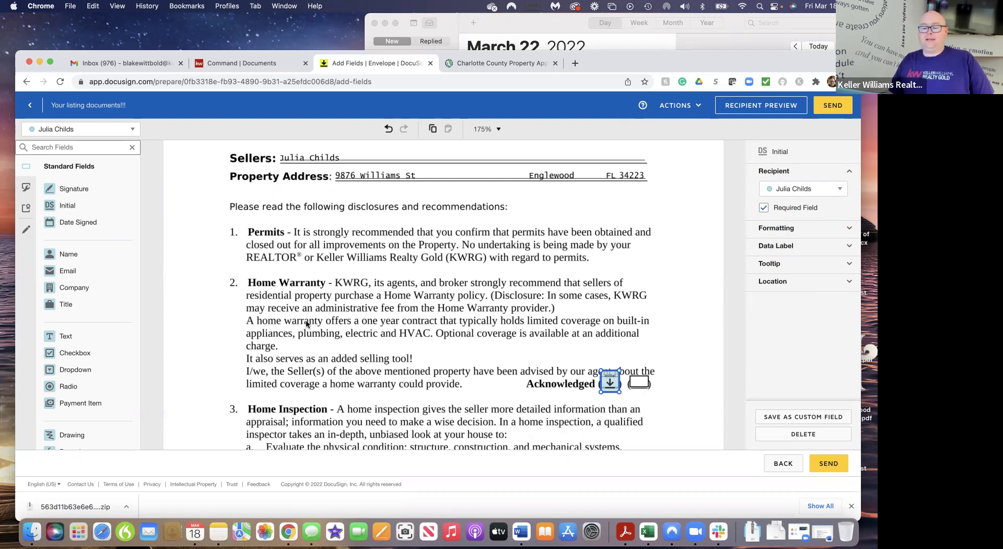
# Make the Home Inspection acknowledgement Initial field a required field
pyautogui.scroll(-5, 683, 353)
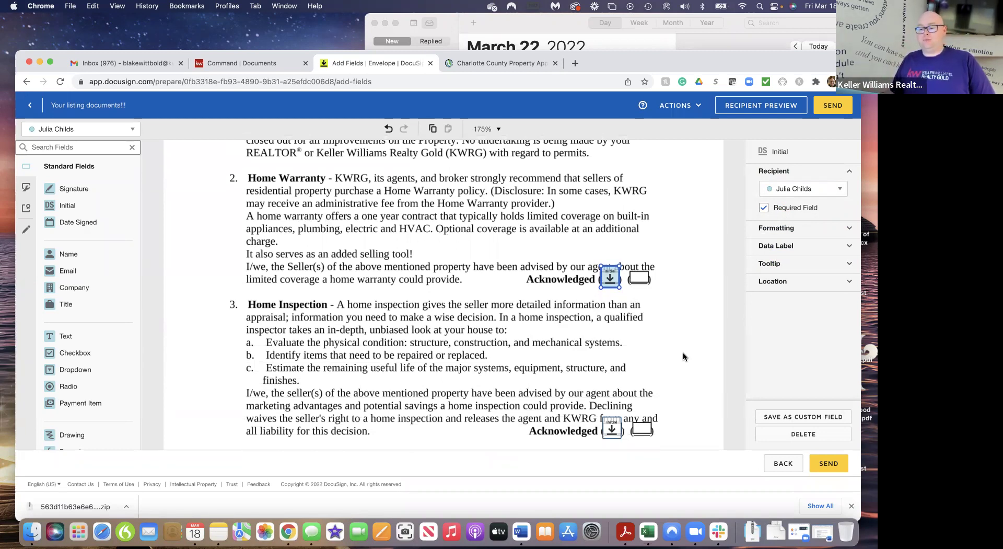
pyautogui.scroll(-5, 684, 357)
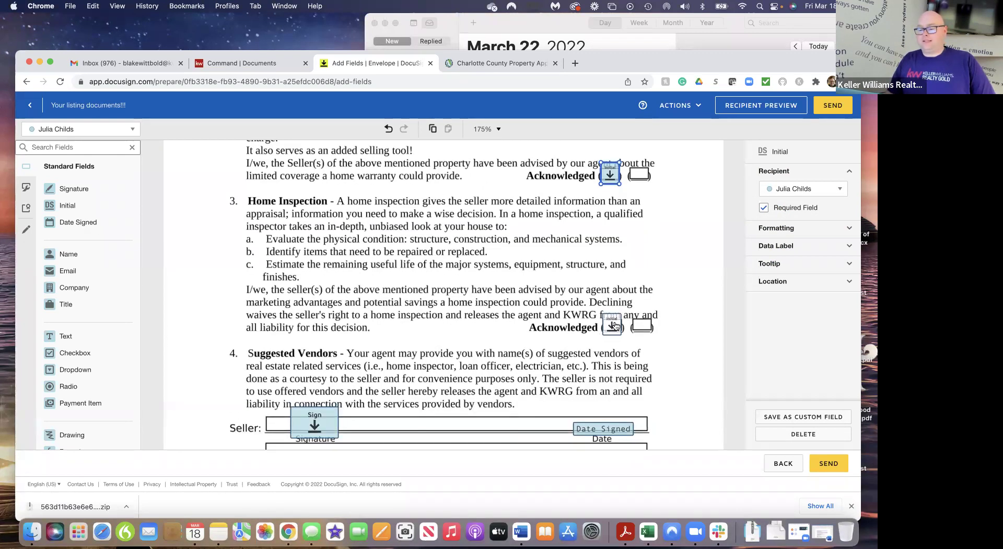
pyautogui.click(612, 325)
pyautogui.click(763, 207)
# Review the fields on the Wire Fraud notice and the listing agreement down to page 5
pyautogui.scroll(-2, 688, 342)
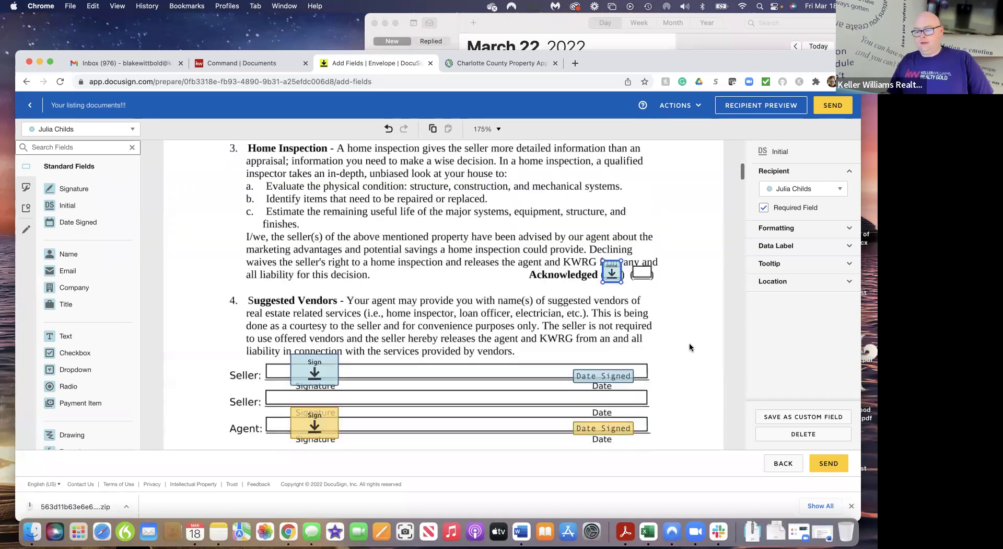
pyautogui.scroll(-6, 690, 347)
pyautogui.scroll(-10, 690, 347)
pyautogui.scroll(-4, 689, 347)
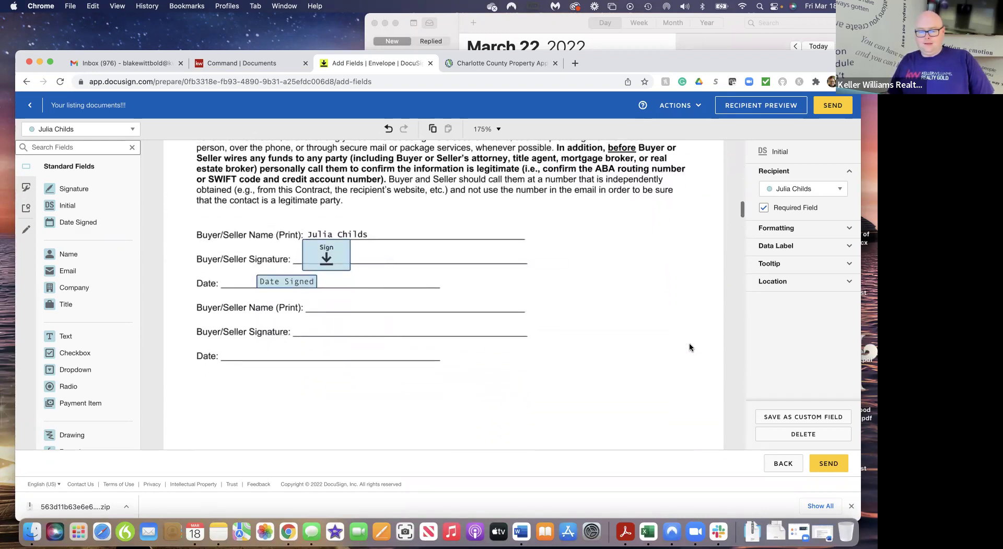
pyautogui.scroll(12, 690, 346)
pyautogui.scroll(-11, 689, 347)
pyautogui.scroll(-7, 689, 347)
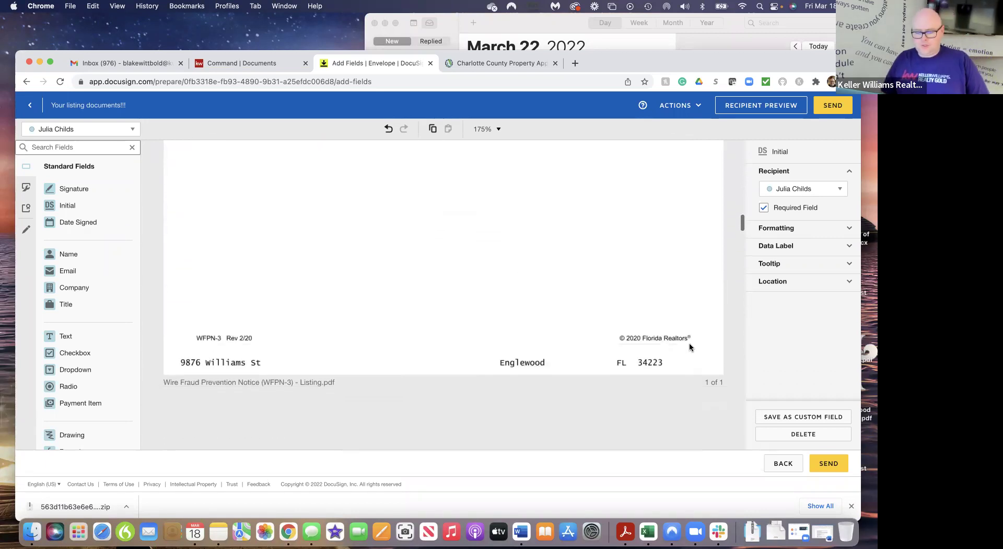
pyautogui.scroll(-4, 690, 346)
pyautogui.scroll(-3, 689, 345)
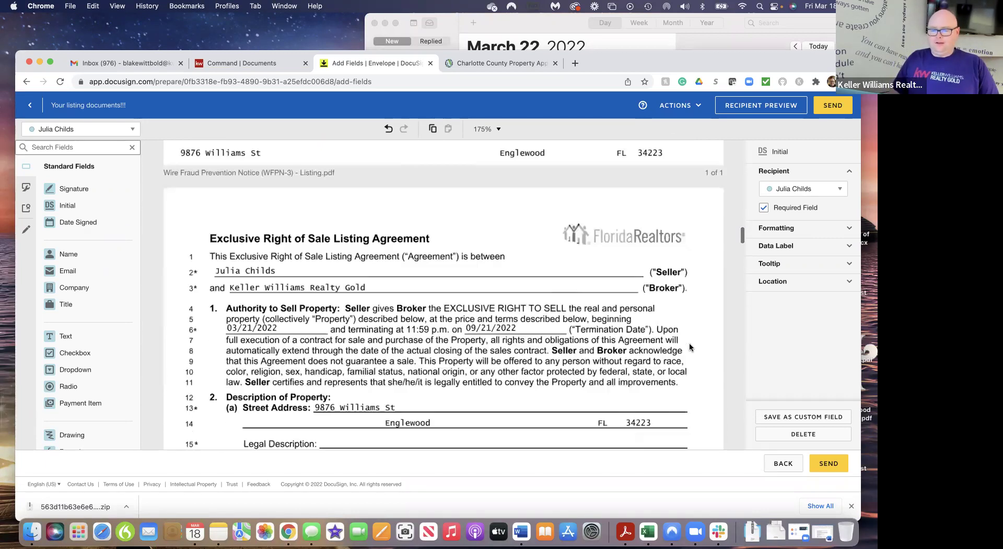
pyautogui.scroll(-2, 689, 347)
pyautogui.scroll(-3, 690, 347)
pyautogui.scroll(-12, 689, 343)
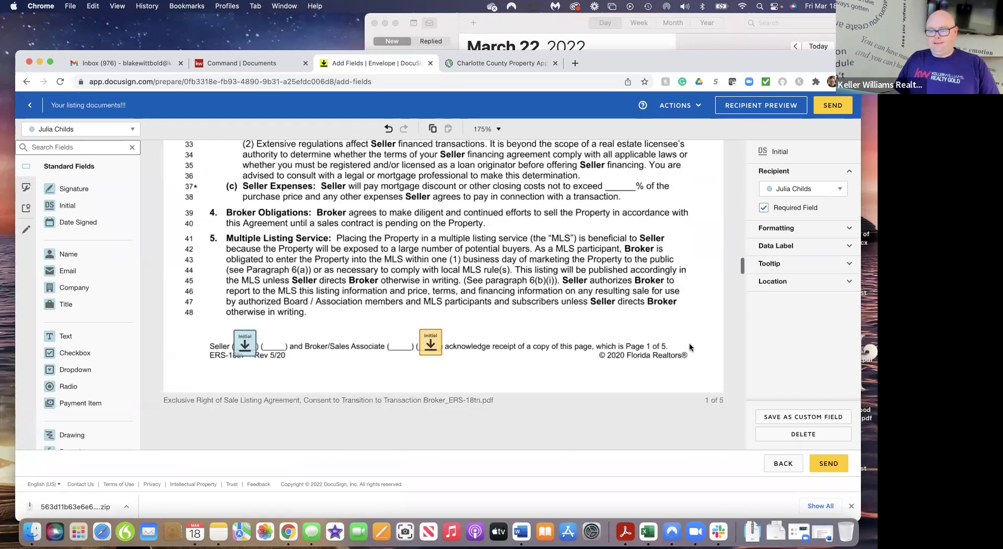
pyautogui.scroll(-2, 689, 343)
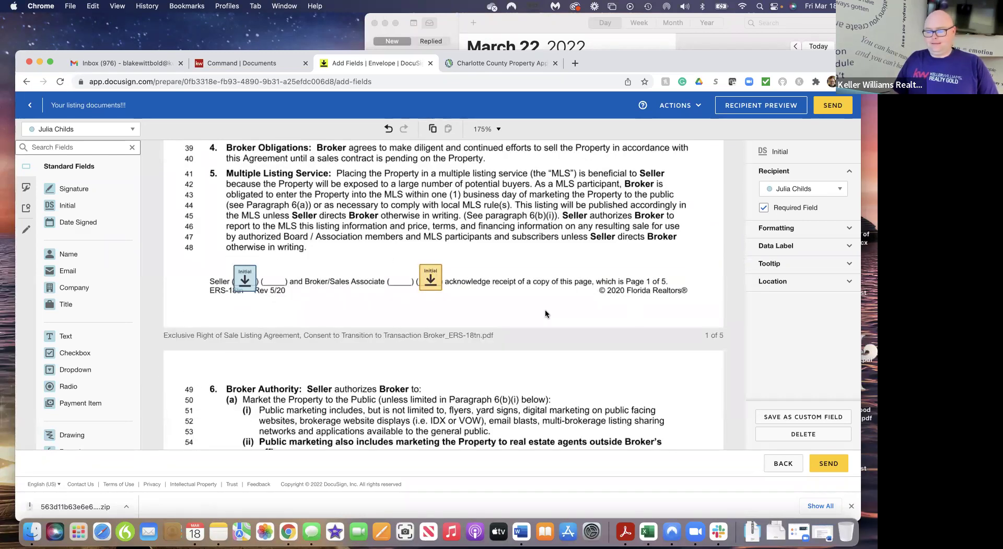
pyautogui.scroll(-1, 545, 313)
pyautogui.scroll(-14, 544, 312)
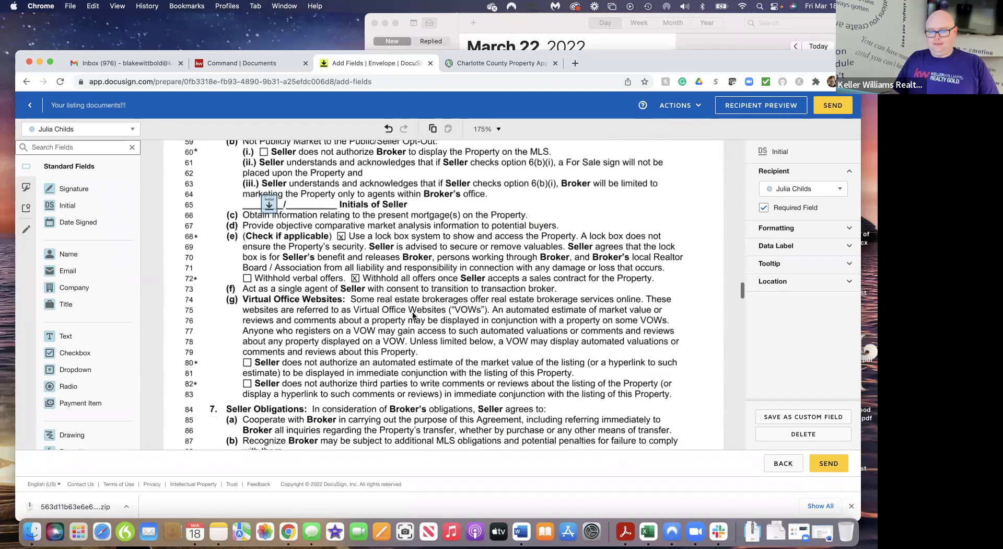
pyautogui.scroll(-14, 412, 315)
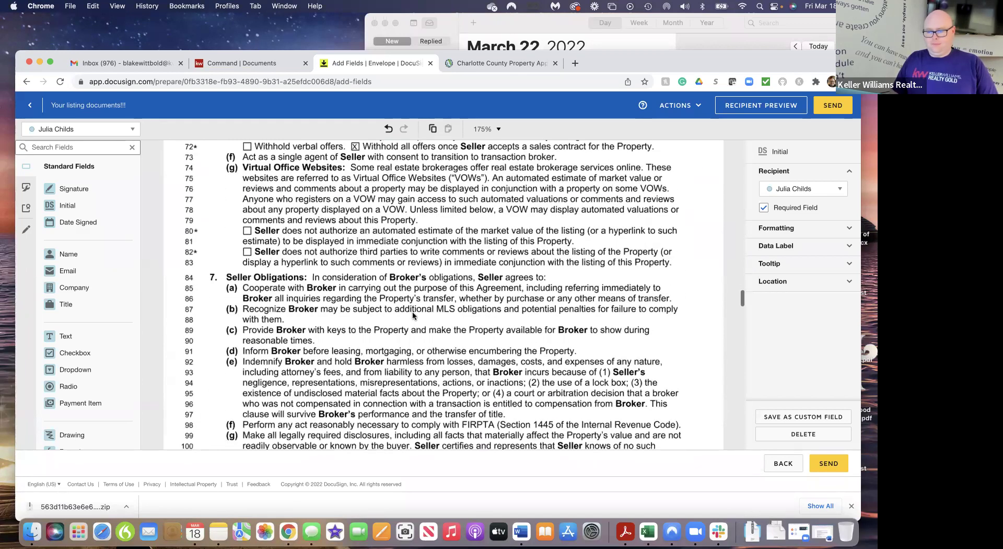
pyautogui.scroll(-12, 413, 316)
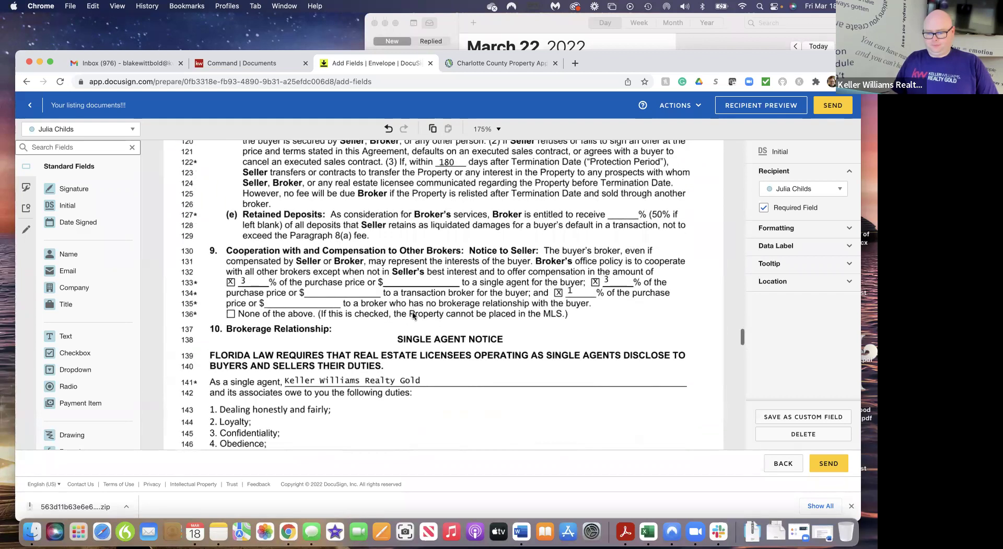
pyautogui.scroll(-10, 413, 312)
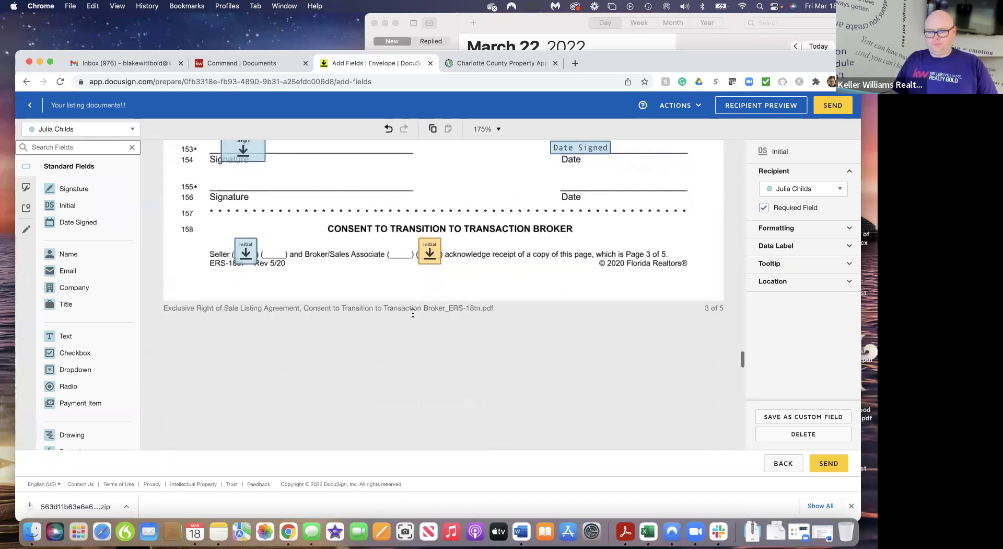
pyautogui.scroll(-5, 412, 312)
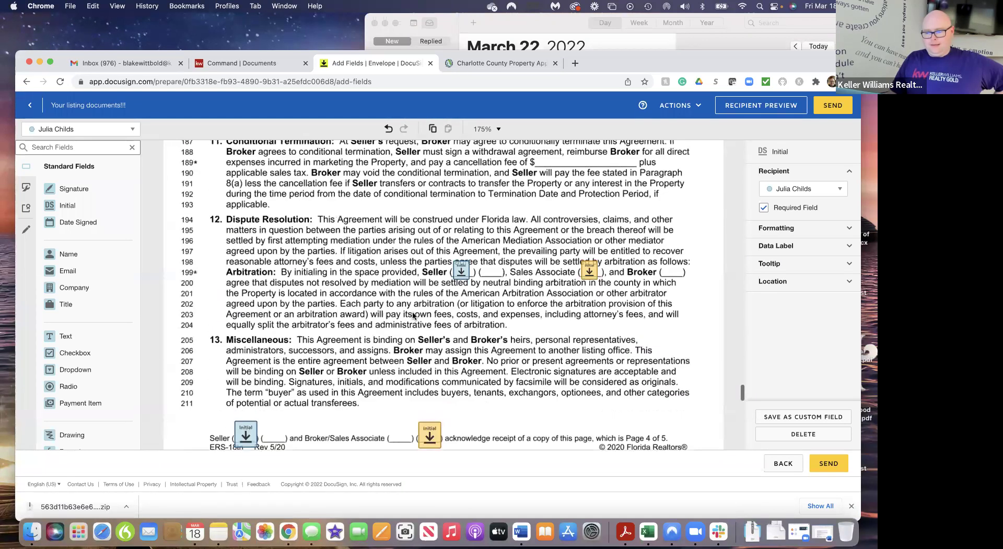
pyautogui.scroll(-10, 413, 315)
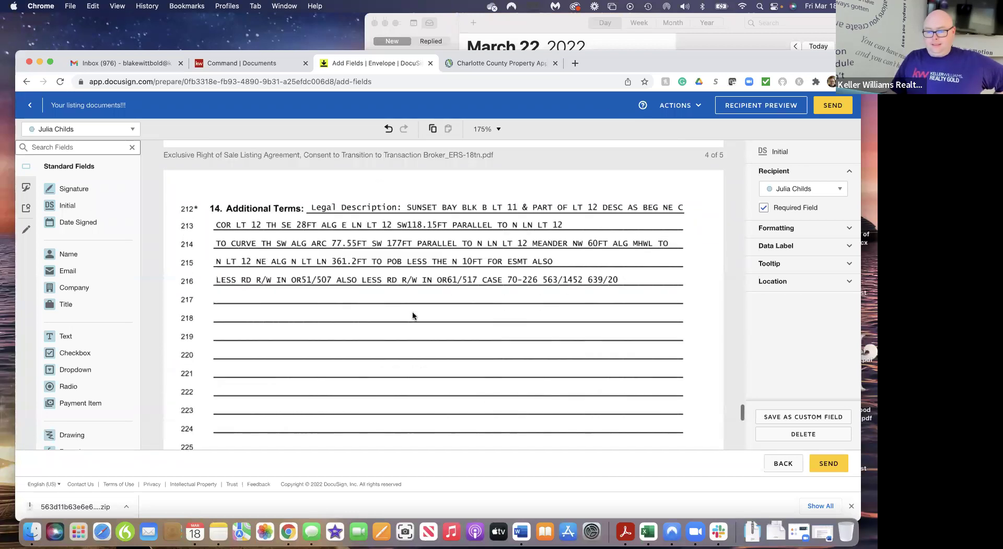
pyautogui.scroll(-5, 412, 314)
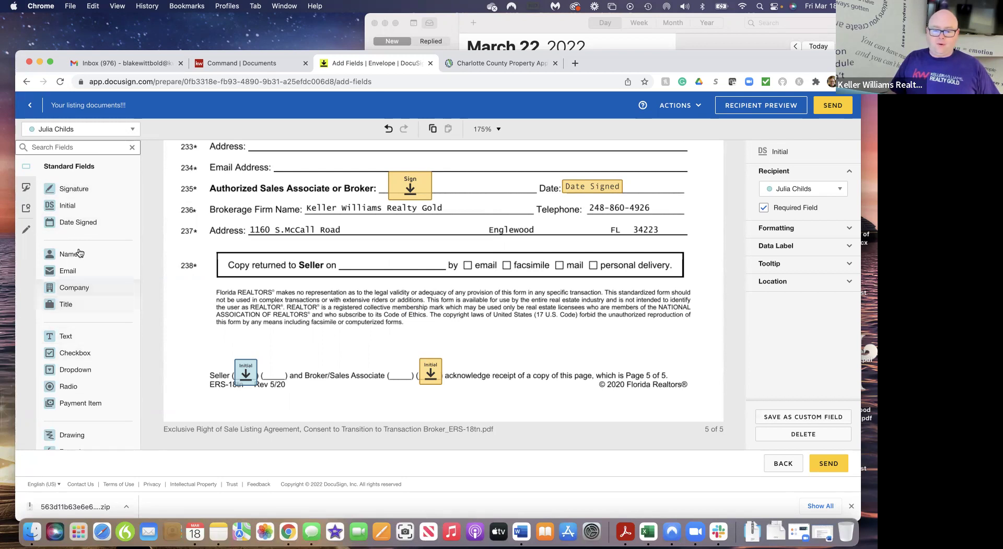
# Add a seller Initial field and an agent Initial field near page 5's acknowledgement line
pyautogui.moveTo(52, 209); pyautogui.dragTo(272, 348)
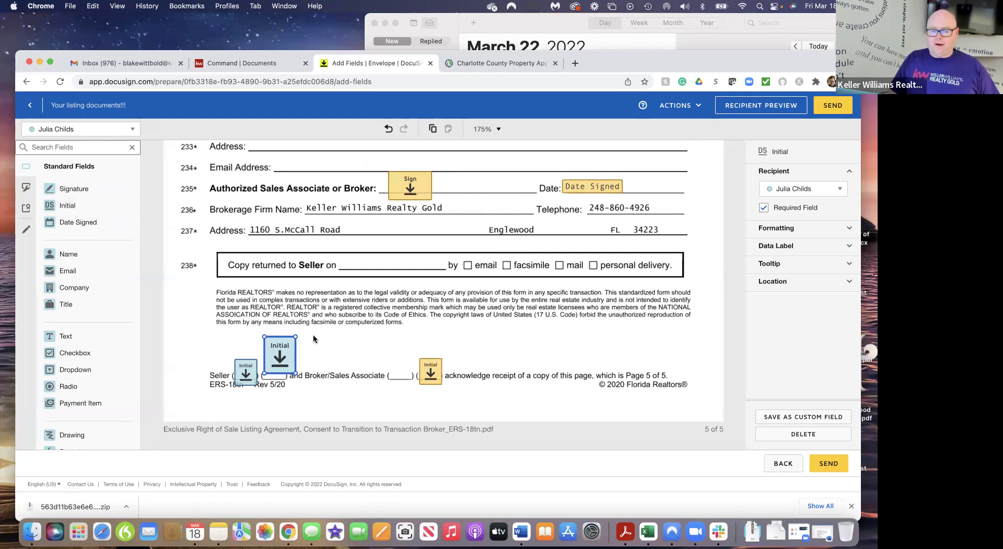
pyautogui.click(121, 131)
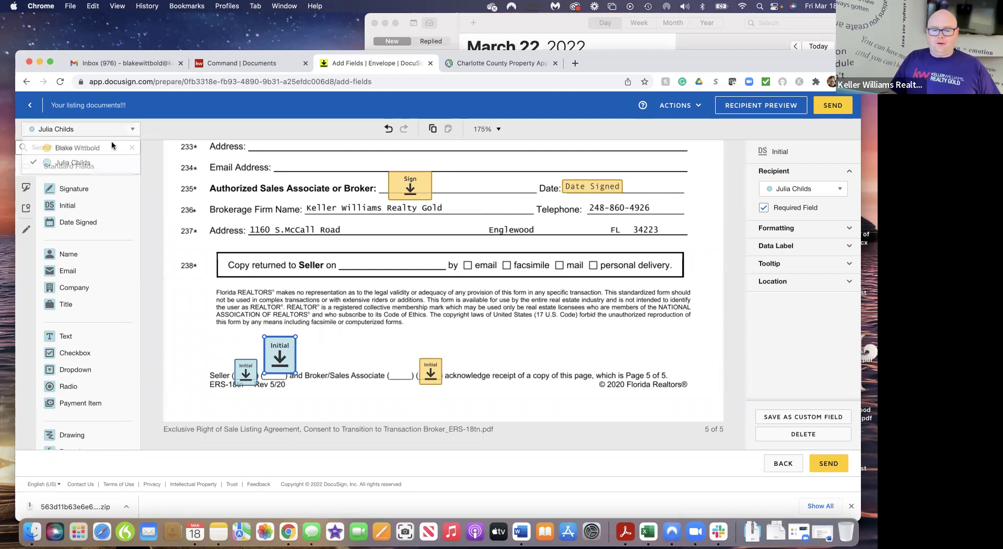
pyautogui.click(76, 148)
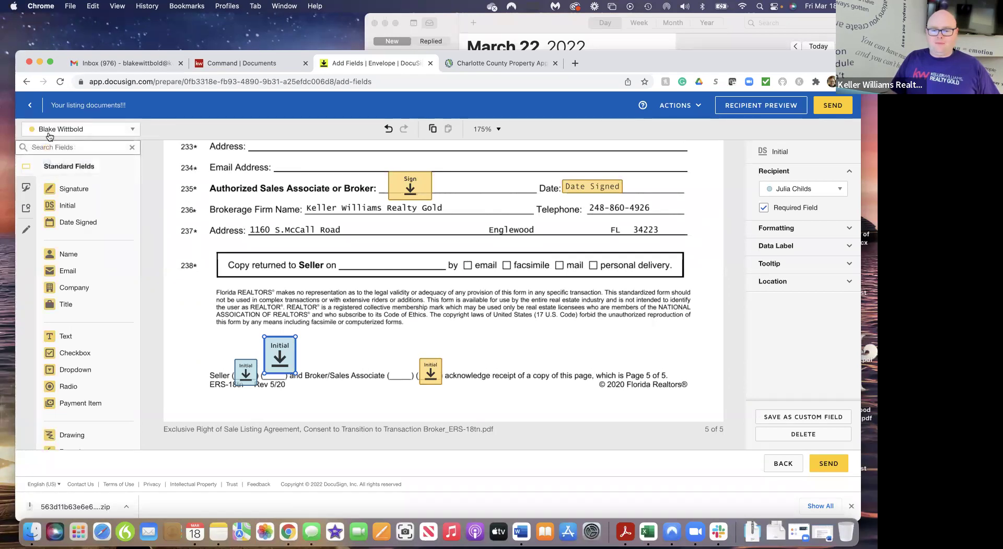
pyautogui.moveTo(59, 211); pyautogui.dragTo(381, 368)
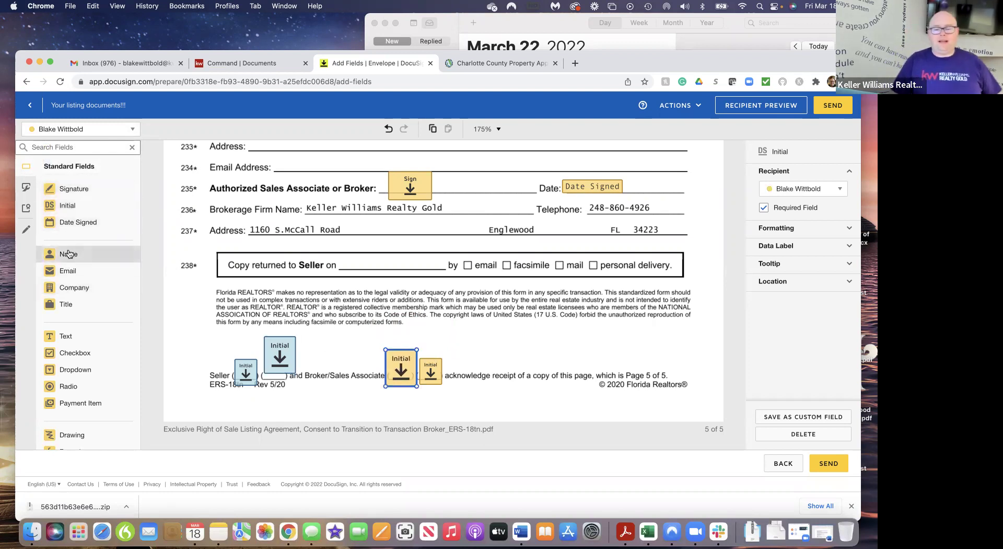
# Place a full Name field on page 5, then delete it
pyautogui.moveTo(68, 254); pyautogui.dragTo(517, 337)
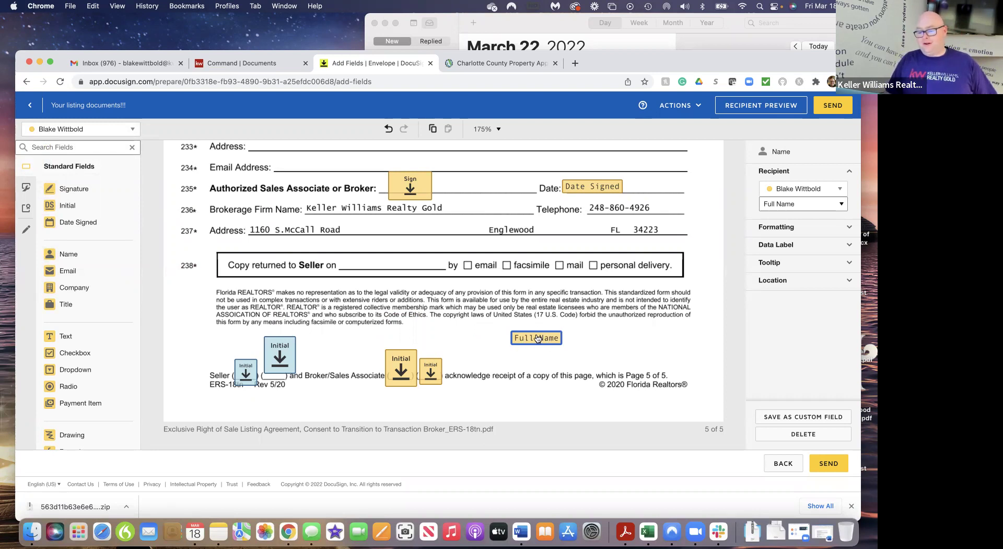
pyautogui.click(788, 434)
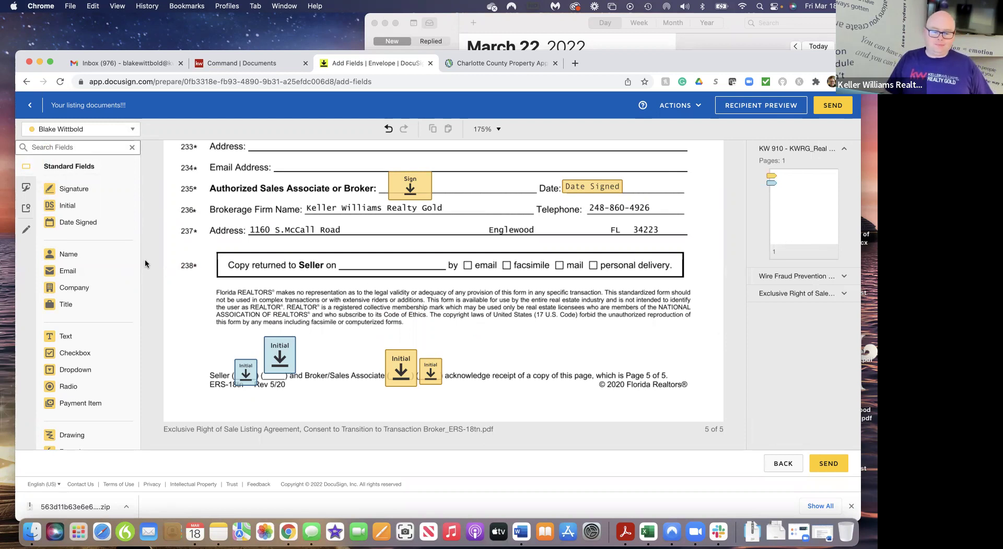
pyautogui.scroll(-4, 110, 393)
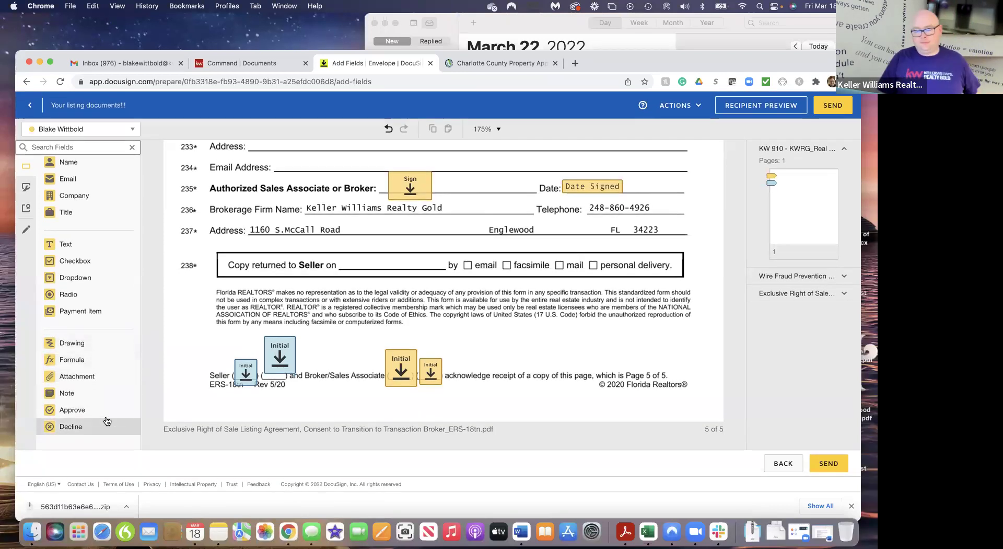
# Delete the extra agent Initial and large seller Initial fields from page 5, then return to page 4
pyautogui.scroll(1, 546, 325)
pyautogui.scroll(-1, 547, 325)
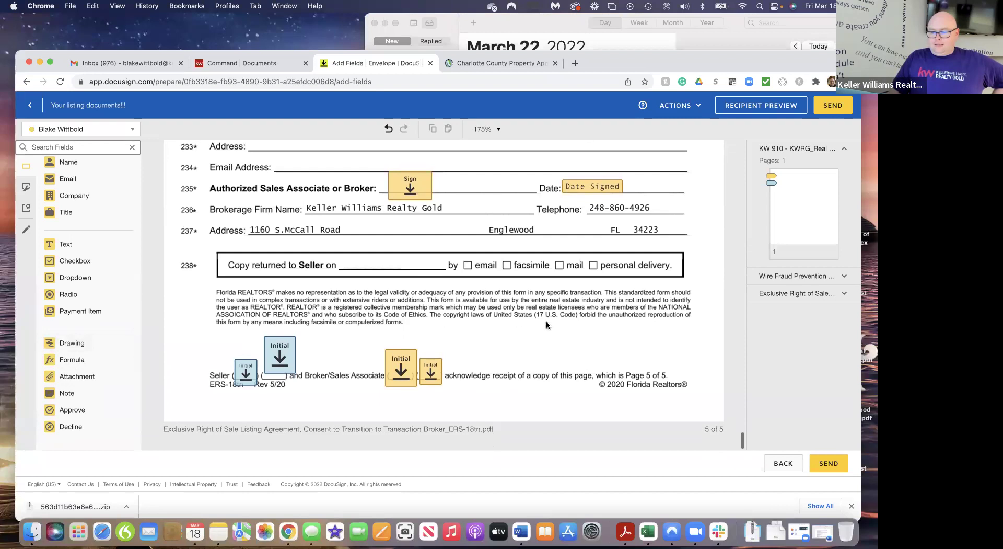
pyautogui.click(397, 363)
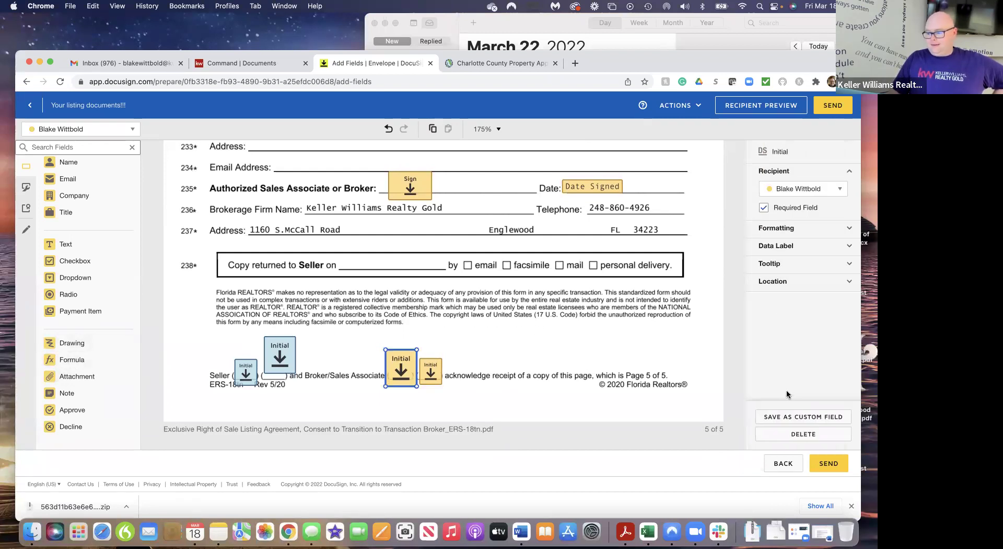
pyautogui.click(792, 435)
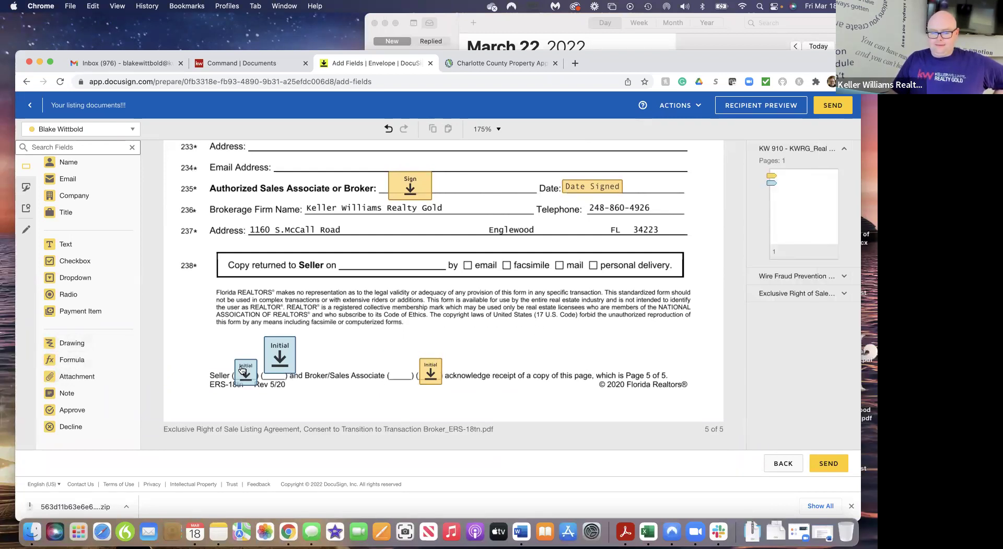
pyautogui.click(273, 358)
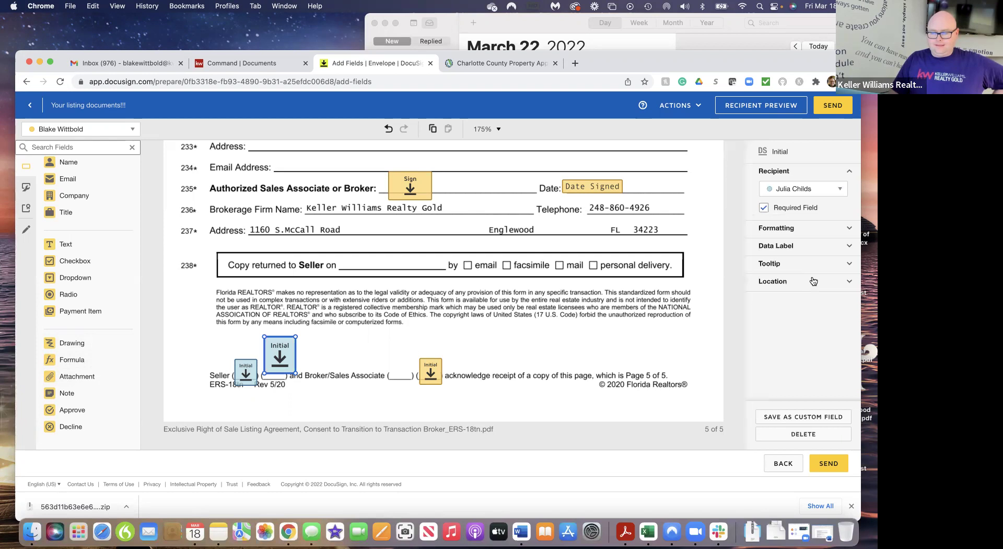
pyautogui.click(798, 435)
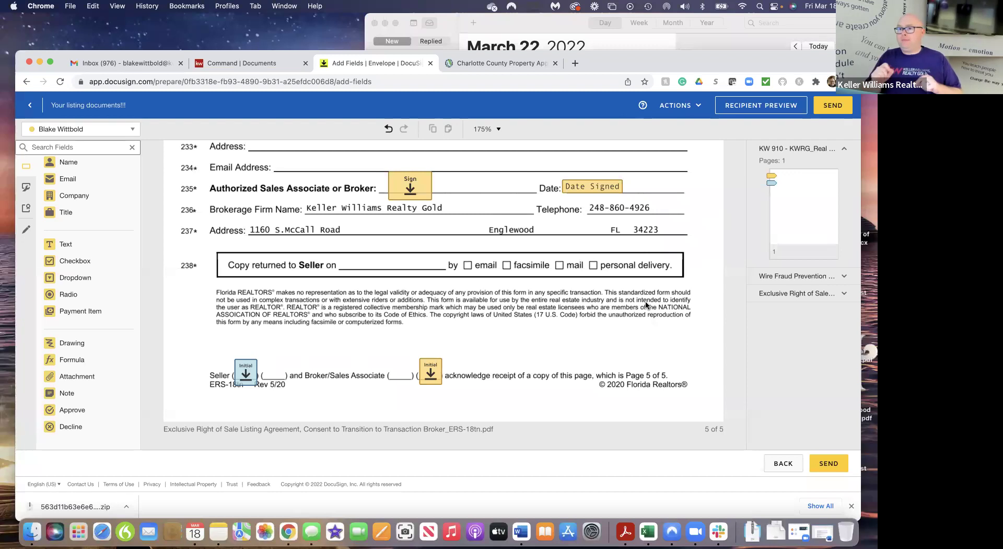
pyautogui.scroll(15, 646, 305)
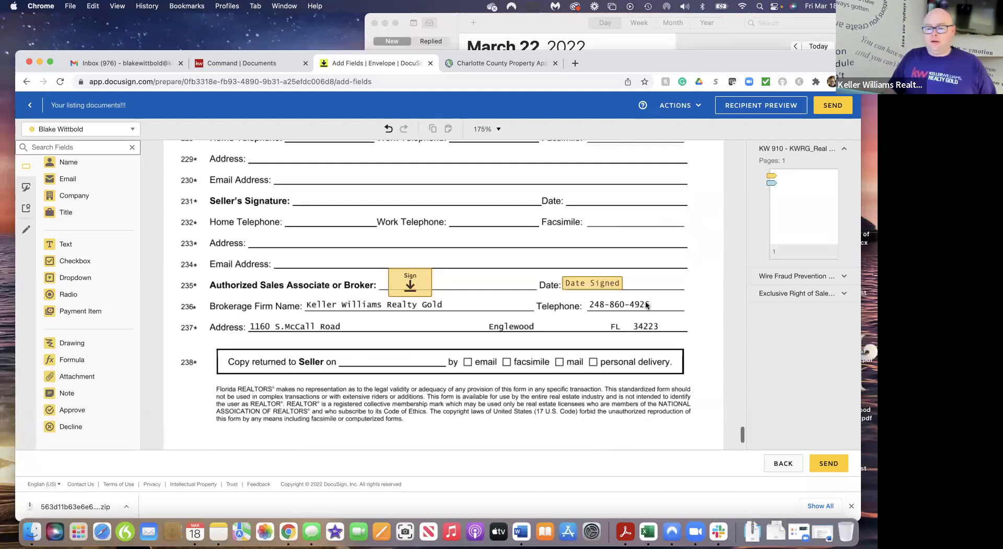
pyautogui.scroll(-6, 645, 305)
pyautogui.scroll(2, 281, 299)
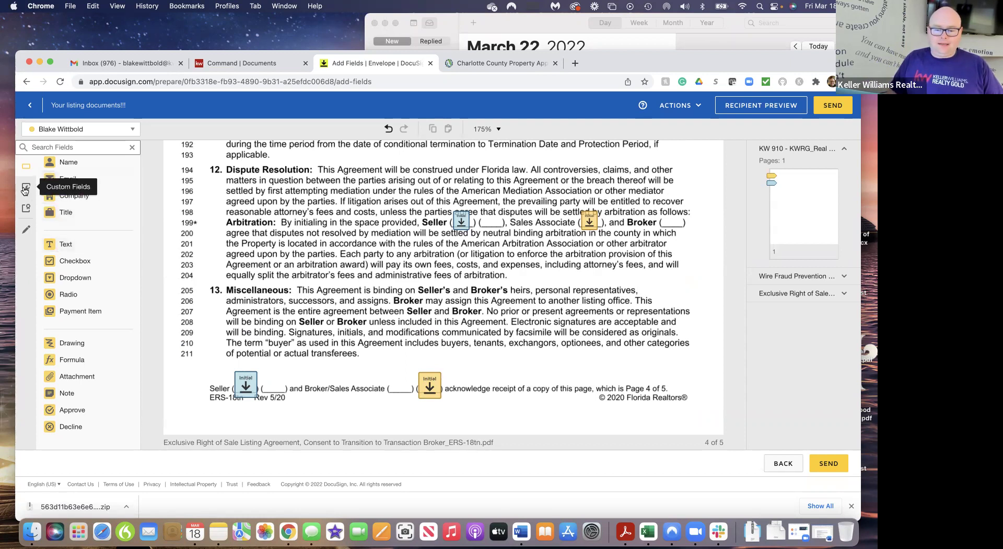
# Strike a line through 'Miscellaneous' on line 205 with the pre-fill Line tool
pyautogui.click(27, 230)
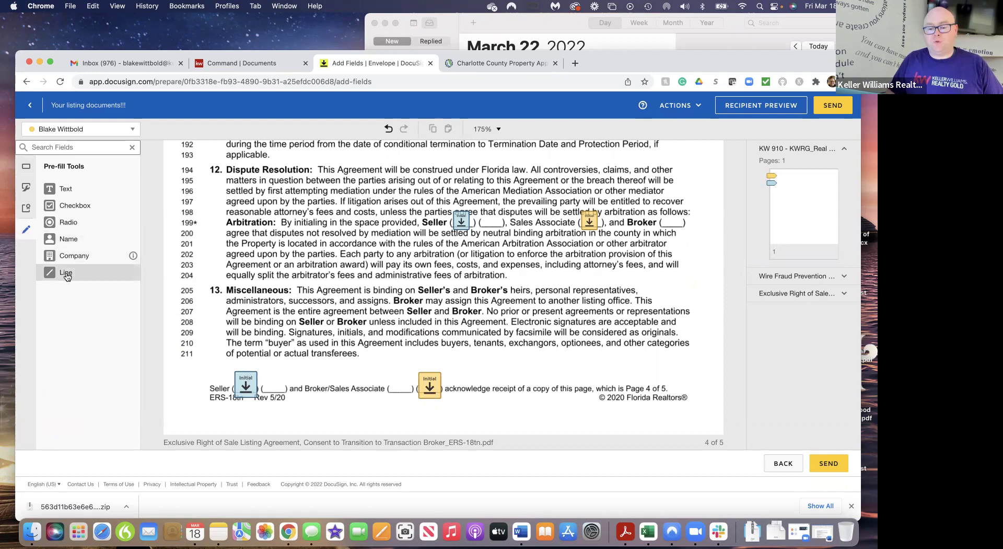
pyautogui.click(90, 275)
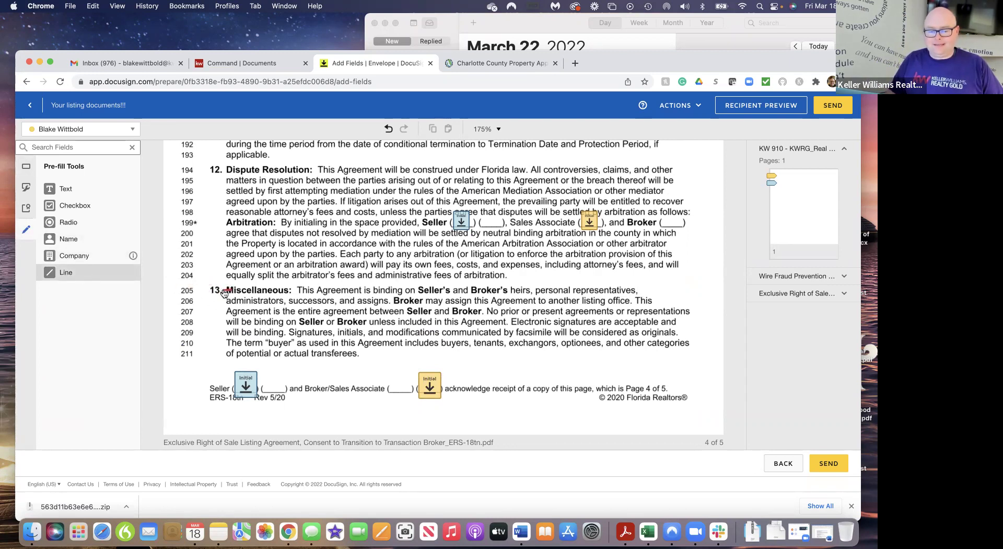
pyautogui.moveTo(249, 290); pyautogui.dragTo(291, 289)
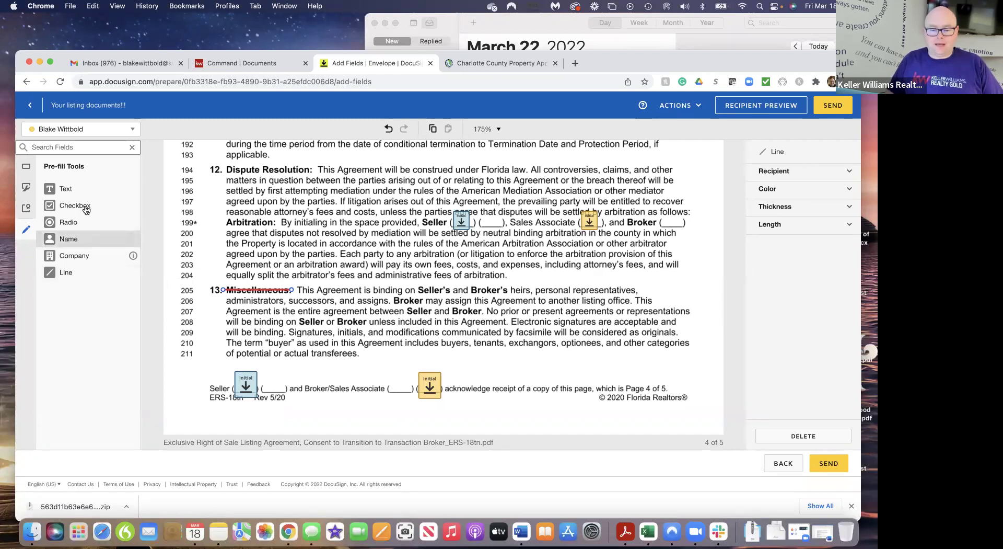
# Add a pre-filled text field reading 'Some stuff' on line 204
pyautogui.moveTo(62, 186); pyautogui.dragTo(209, 271)
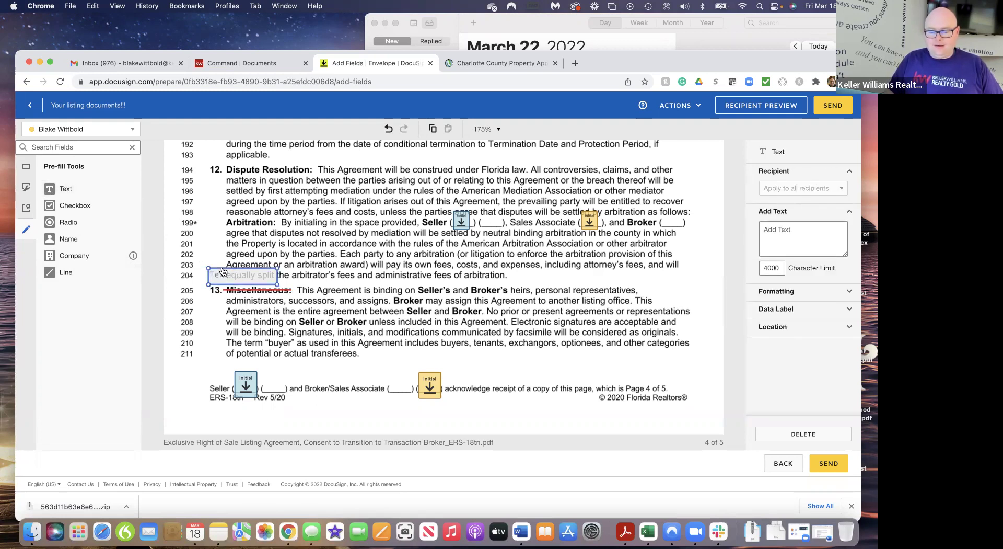
pyautogui.click(797, 232)
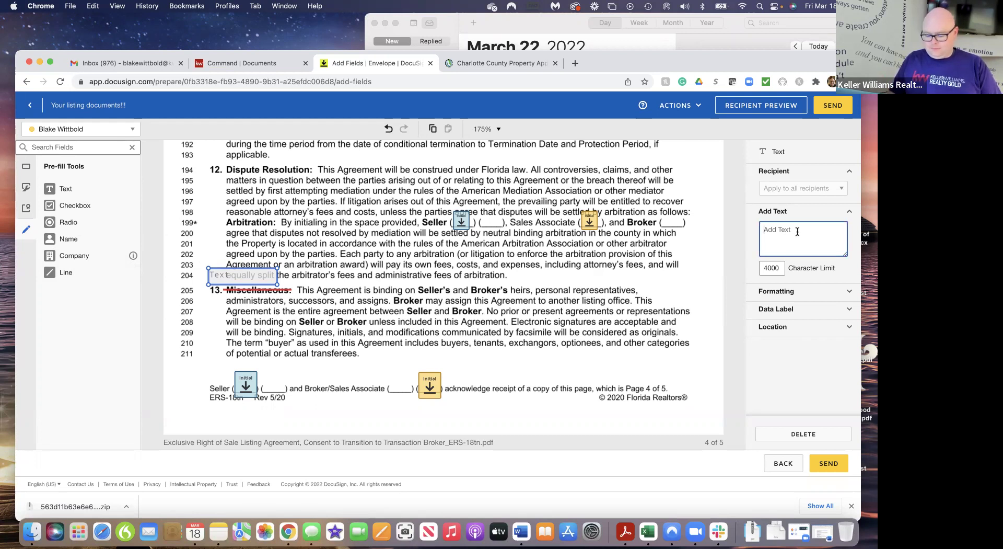
pyautogui.write('Some stuff')
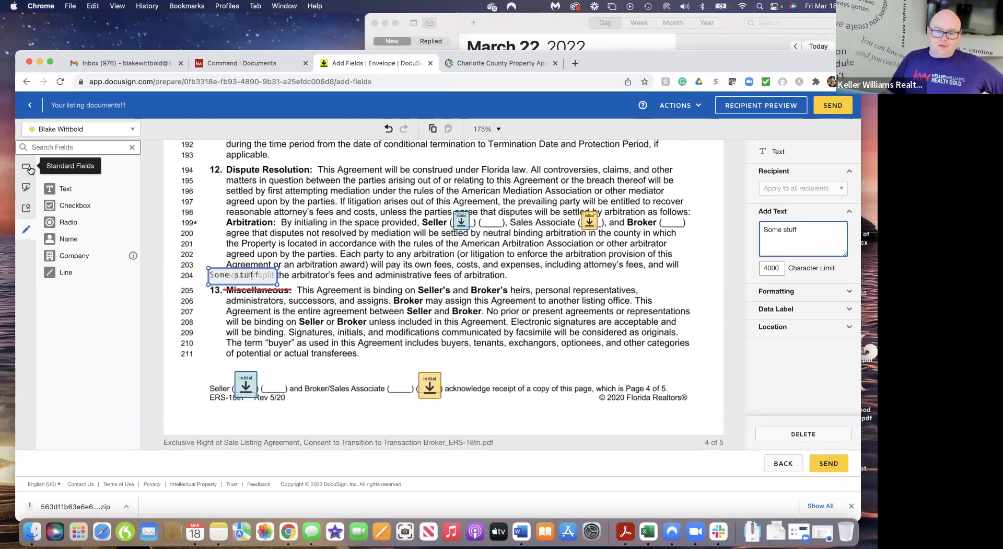
# Switch the recipient to the seller and place a seller Initial field near line 202
pyautogui.click(30, 168)
pyautogui.click(105, 131)
pyautogui.click(74, 162)
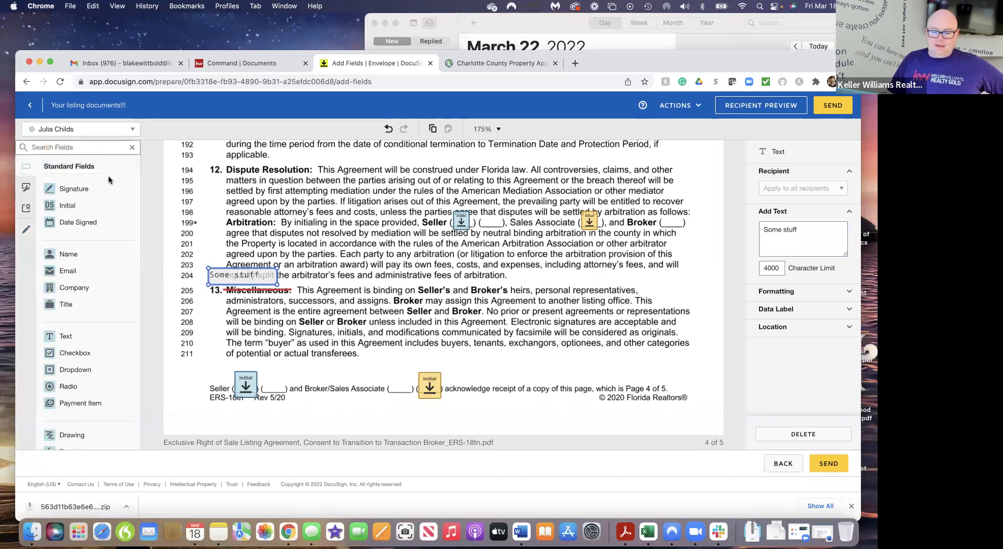
pyautogui.moveTo(107, 206); pyautogui.dragTo(211, 257)
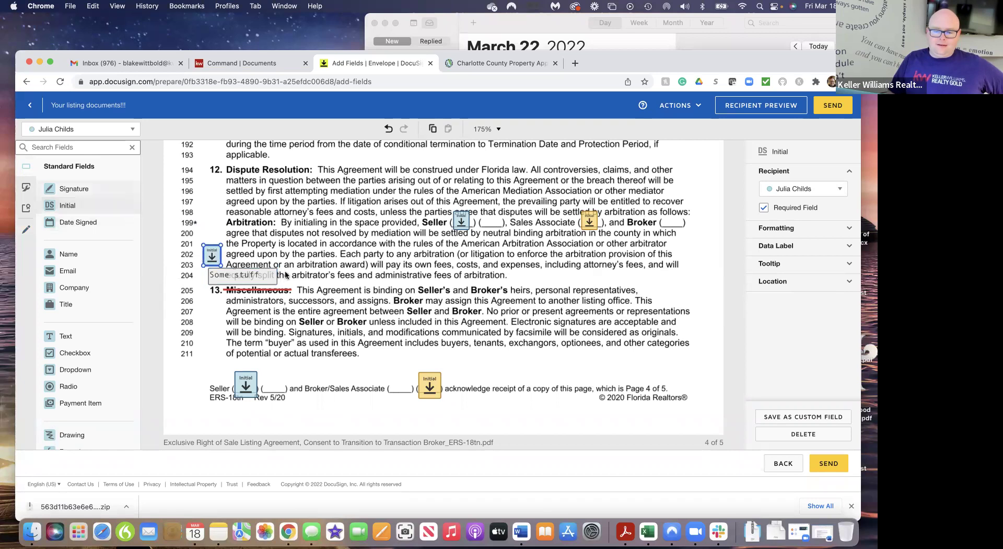
pyautogui.click(170, 318)
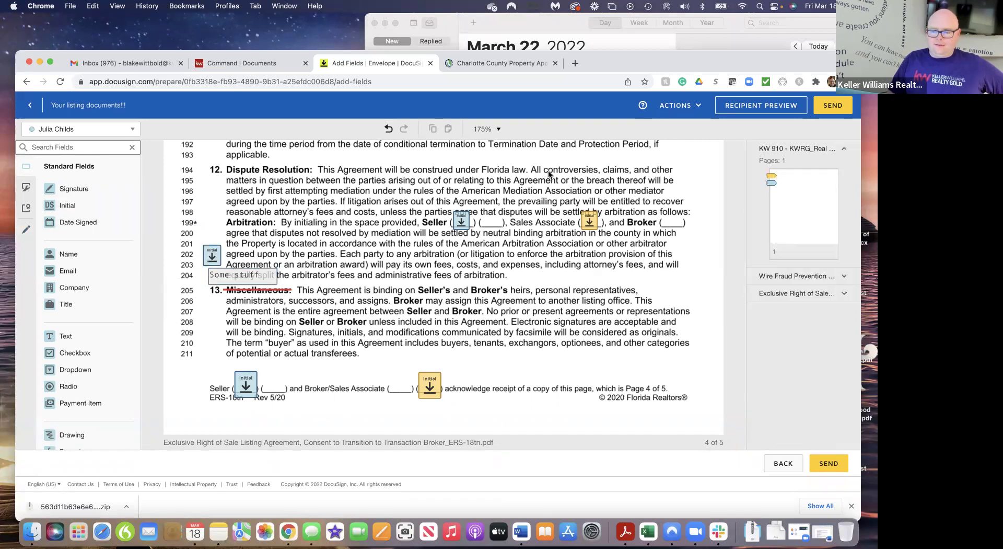
# Send the envelope, then open the Listing Docs envelope details from the room's Envelopes list
pyautogui.click(833, 107)
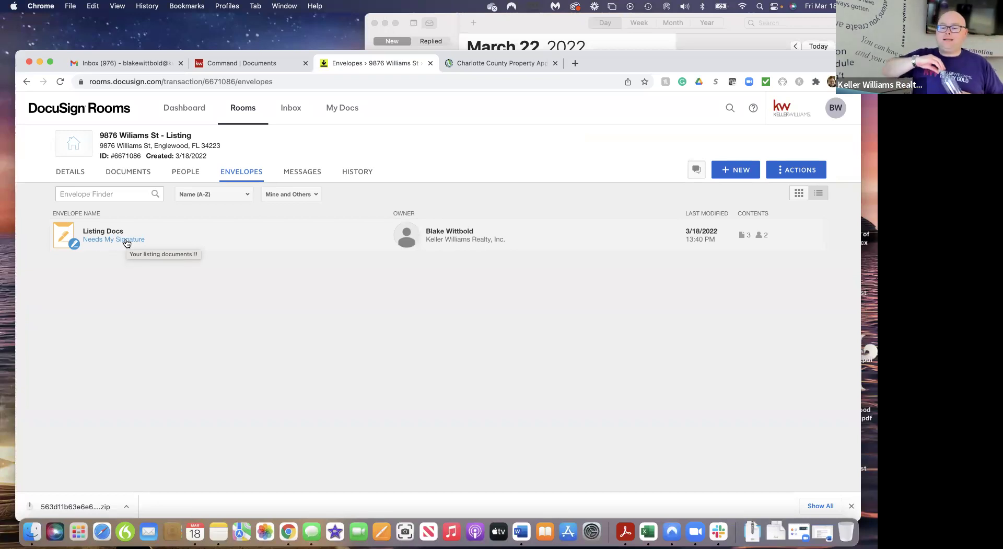
pyautogui.click(126, 240)
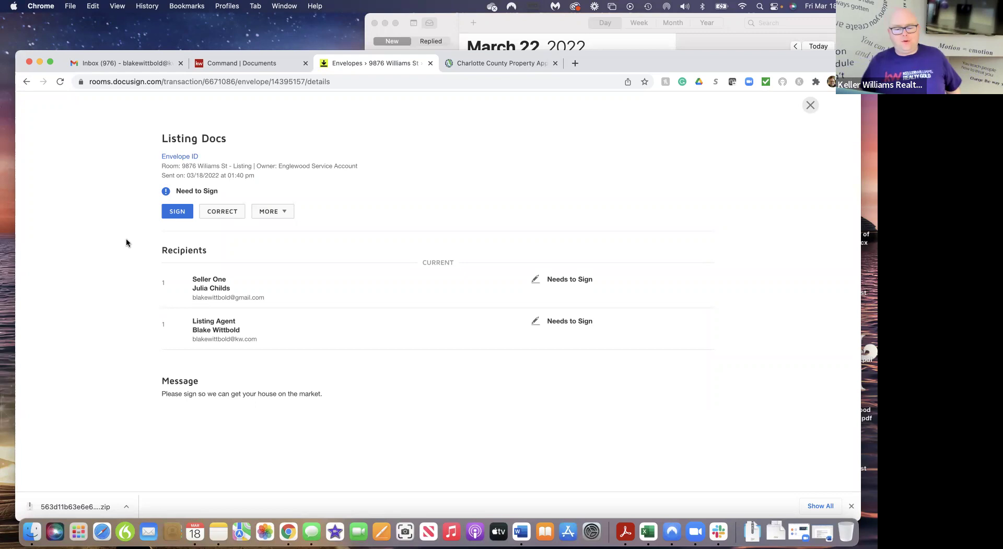
# Sign as the agent and initial page 1, line 199, and the page-4 and page-5 footers, then finish
pyautogui.click(177, 212)
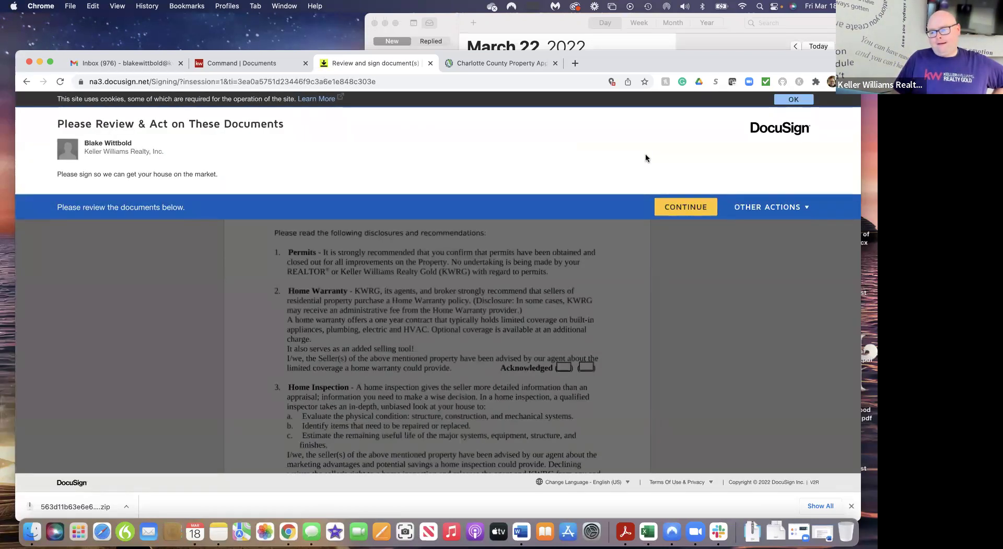
pyautogui.click(684, 207)
pyautogui.click(198, 182)
pyautogui.click(330, 309)
pyautogui.click(435, 314)
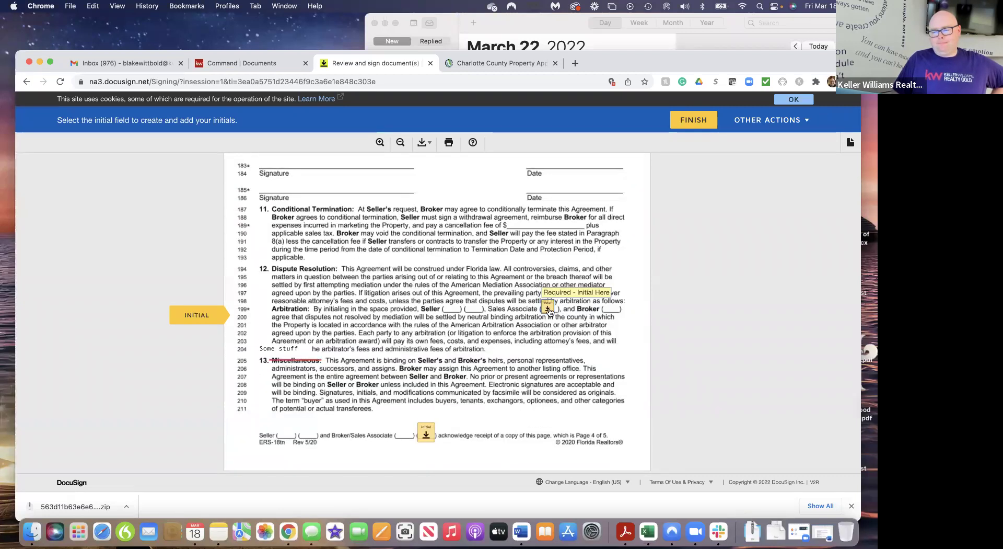
pyautogui.click(548, 309)
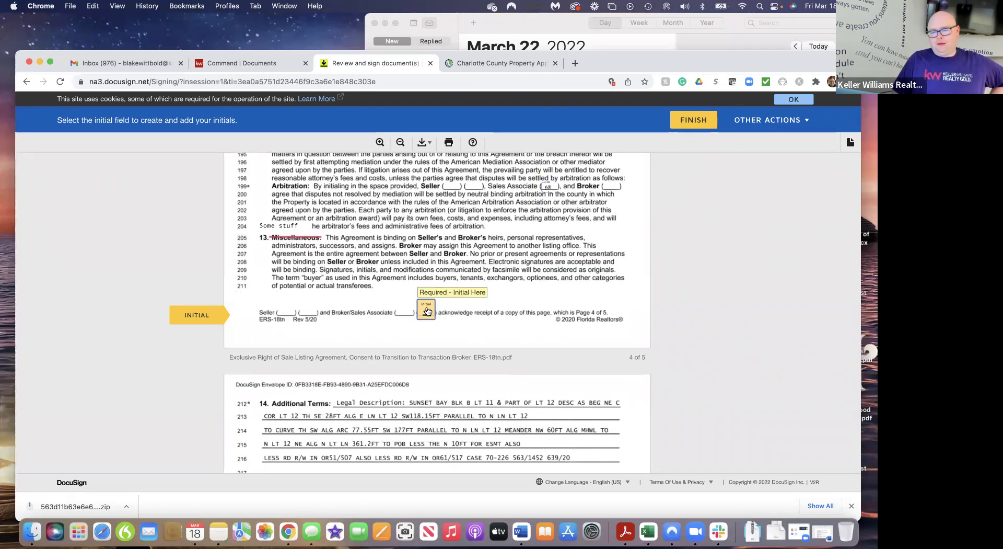
pyautogui.click(427, 311)
pyautogui.click(426, 331)
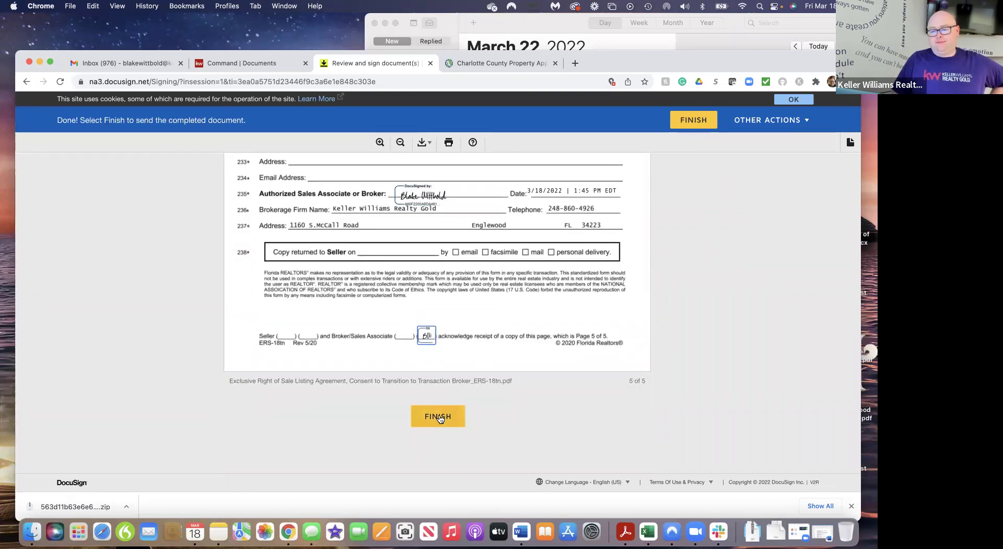
pyautogui.click(439, 417)
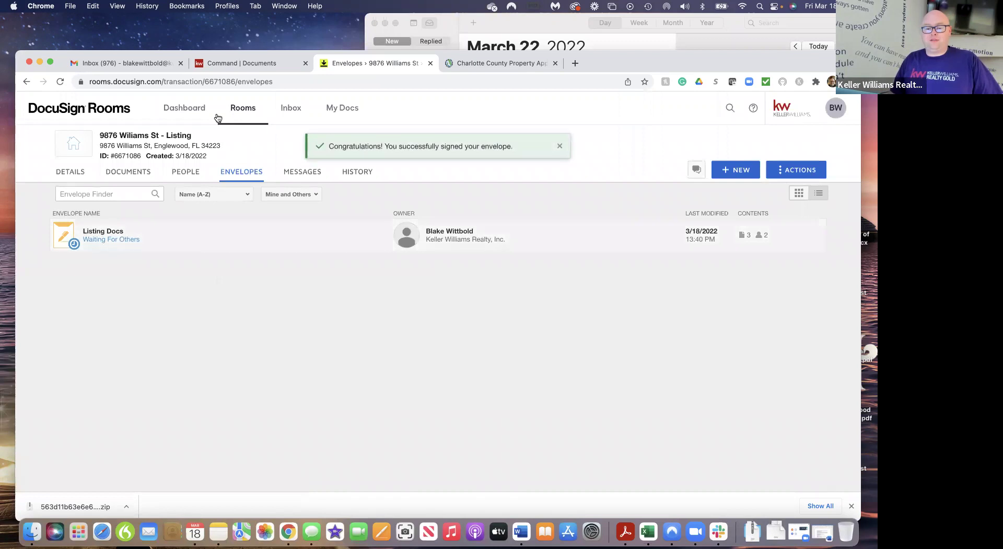
# Switch Gmail to the other account and open REVIEW DOCUMENTS from the 'Your listing documents!!!' email
pyautogui.click(134, 61)
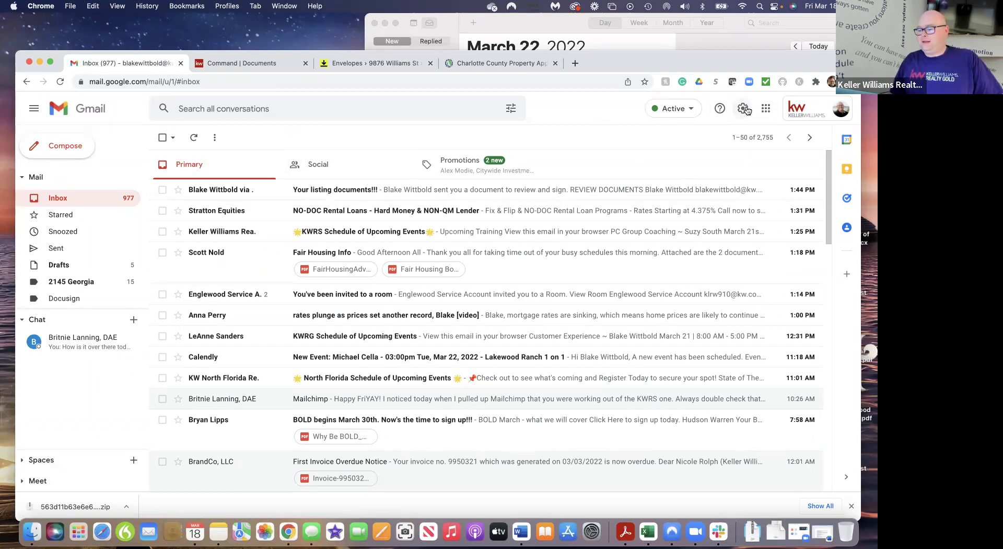
pyautogui.click(812, 109)
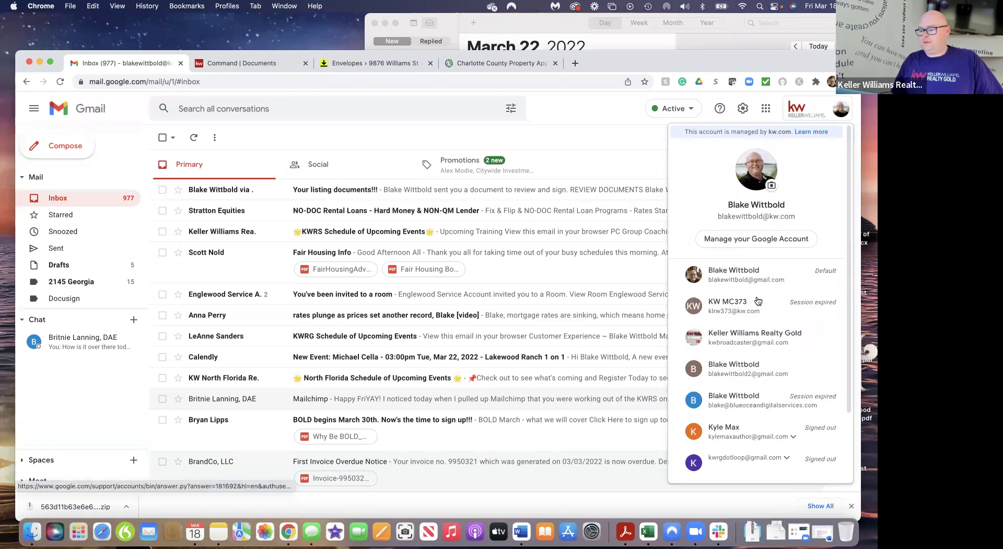
pyautogui.click(762, 282)
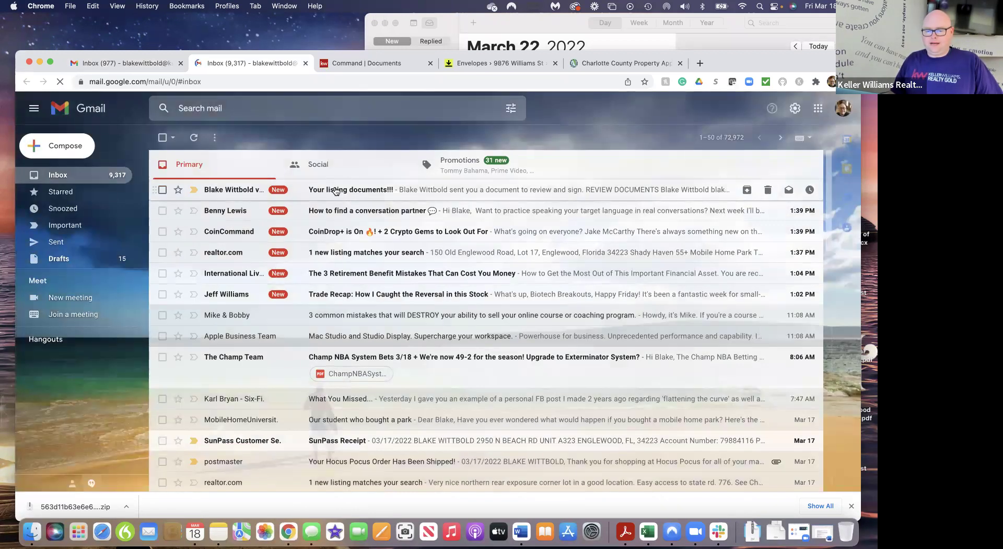
pyautogui.click(336, 190)
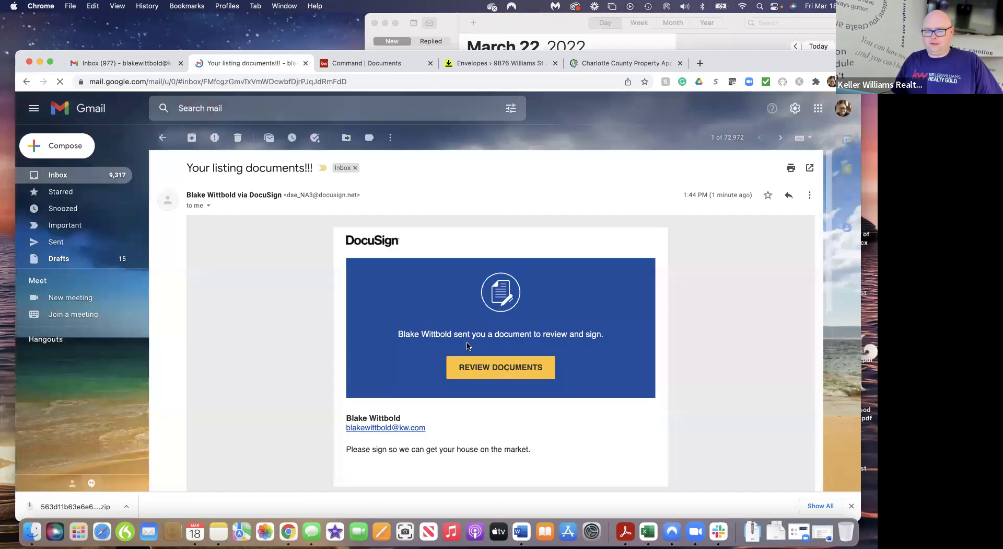
pyautogui.scroll(-3, 518, 431)
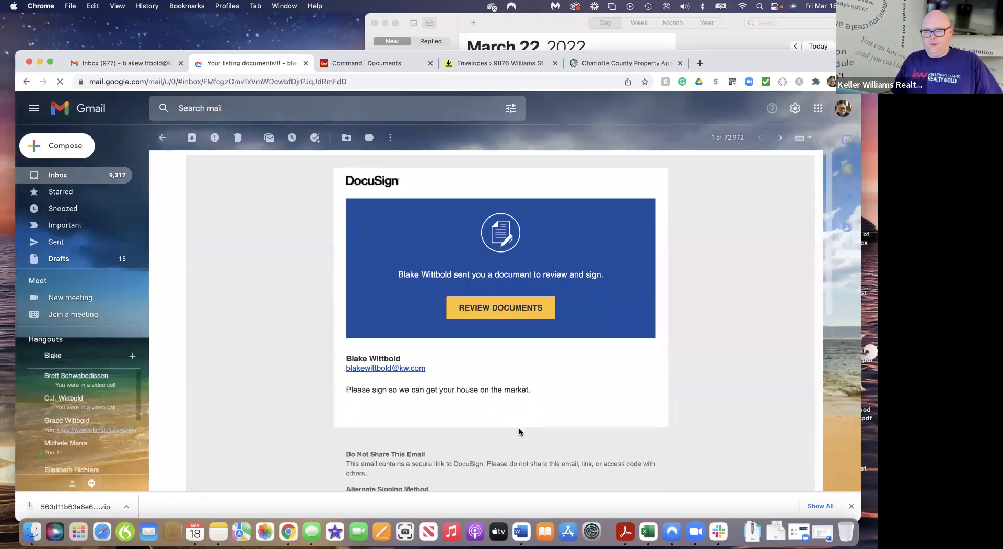
pyautogui.scroll(3, 518, 431)
pyautogui.click(493, 355)
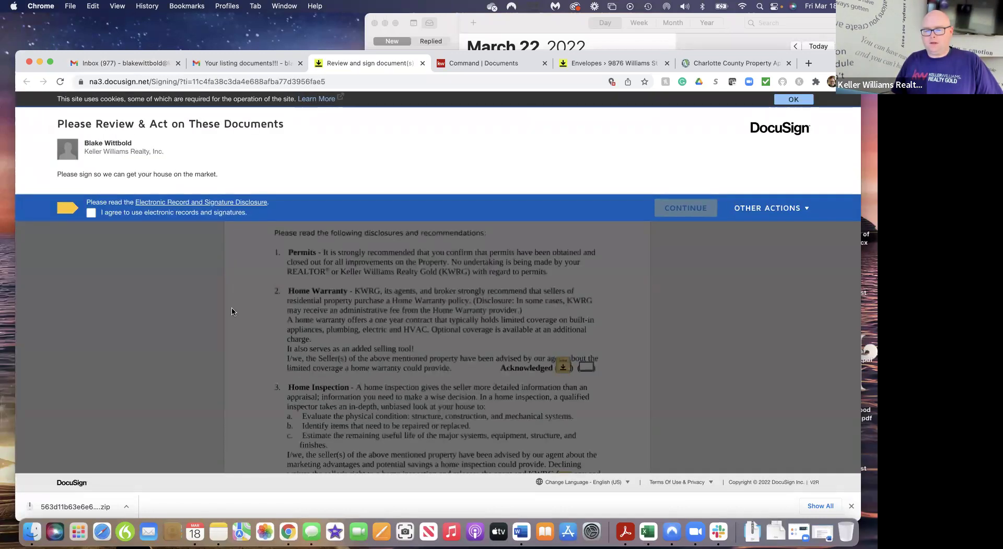
# Accept electronic records as the seller, then begin initialling the home warranty acknowledgement field
pyautogui.click(91, 214)
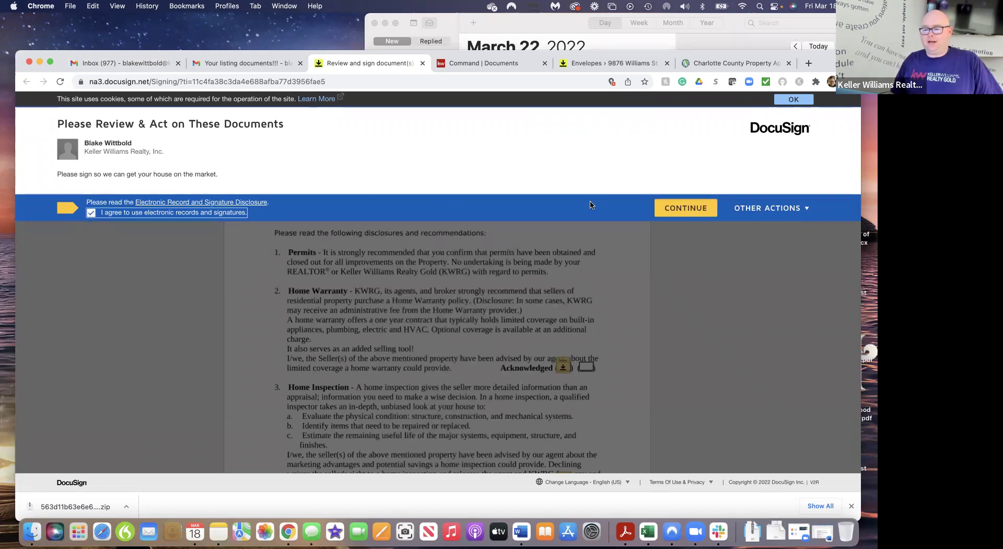
pyautogui.click(686, 207)
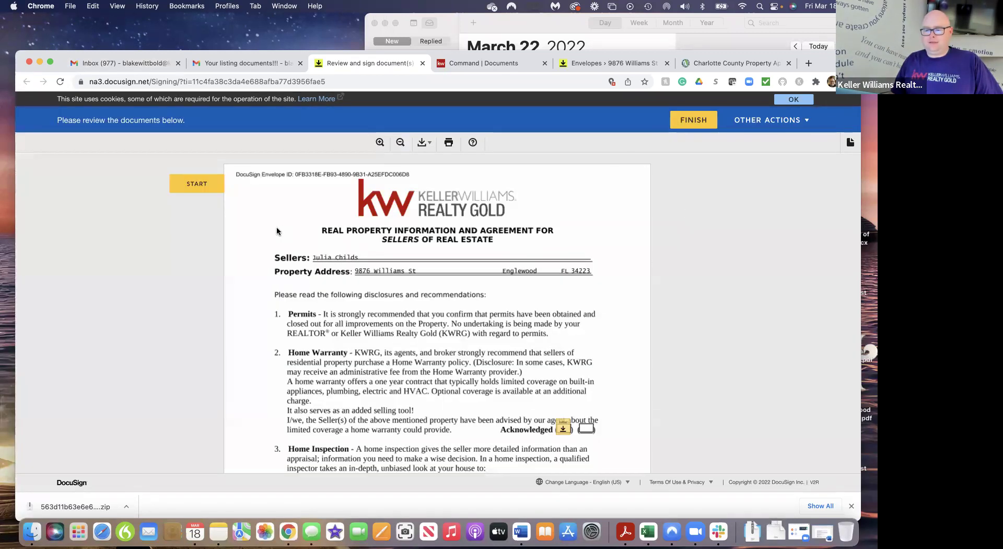
pyautogui.click(205, 184)
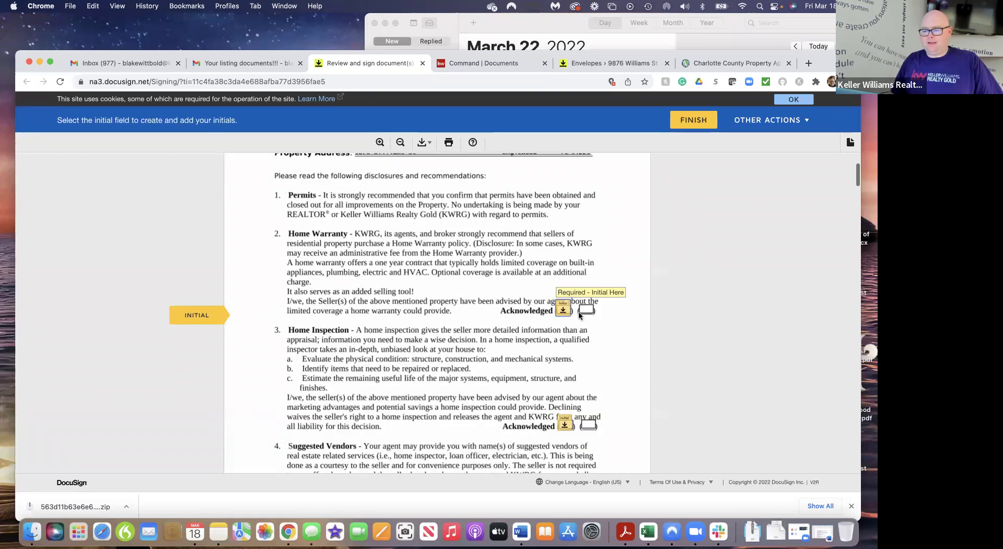
pyautogui.click(563, 310)
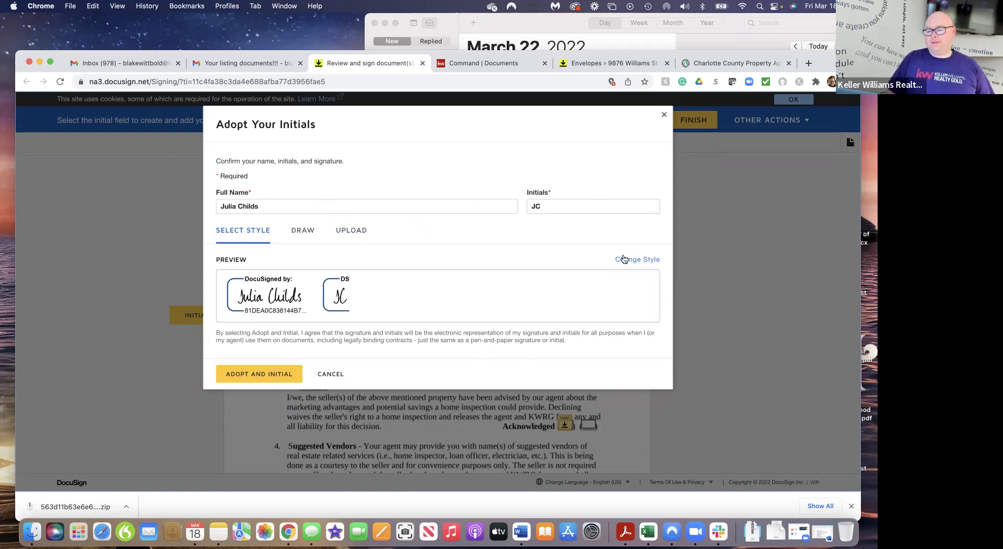
# Adopt the bold script style for the seller's JC initials and initial the Home Warranty line
pyautogui.click(639, 260)
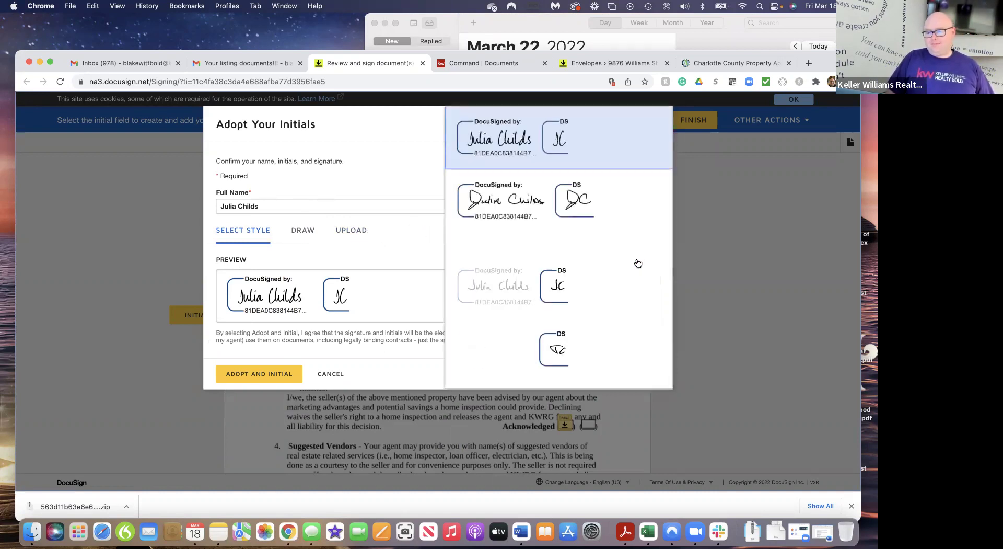
pyautogui.scroll(-5, 602, 328)
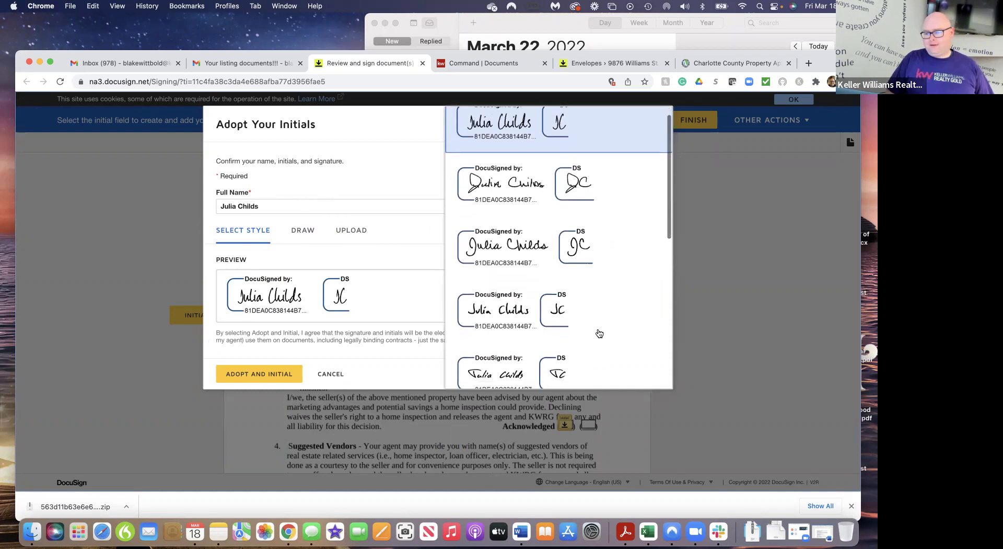
pyautogui.scroll(-4, 599, 334)
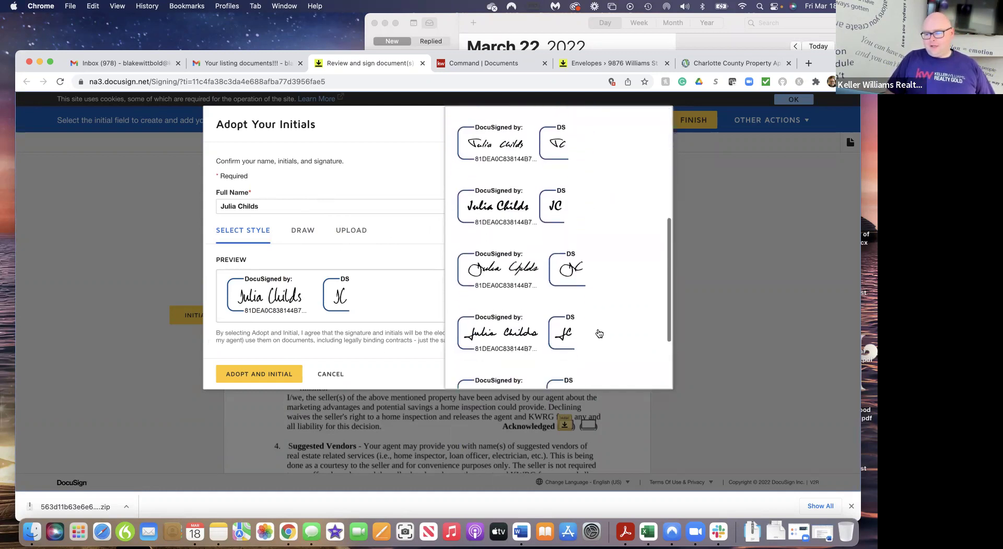
pyautogui.scroll(-2, 599, 333)
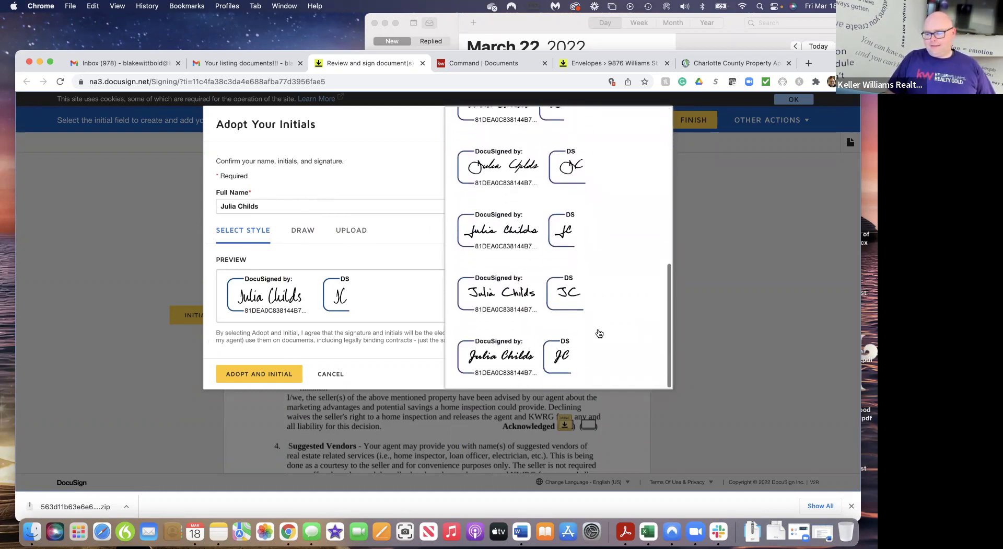
pyautogui.click(506, 353)
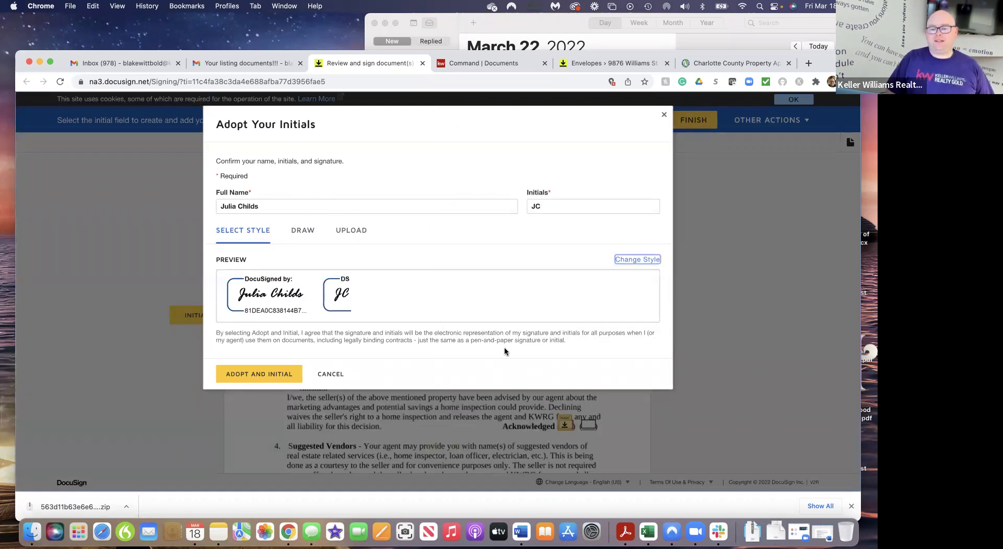
pyautogui.click(264, 374)
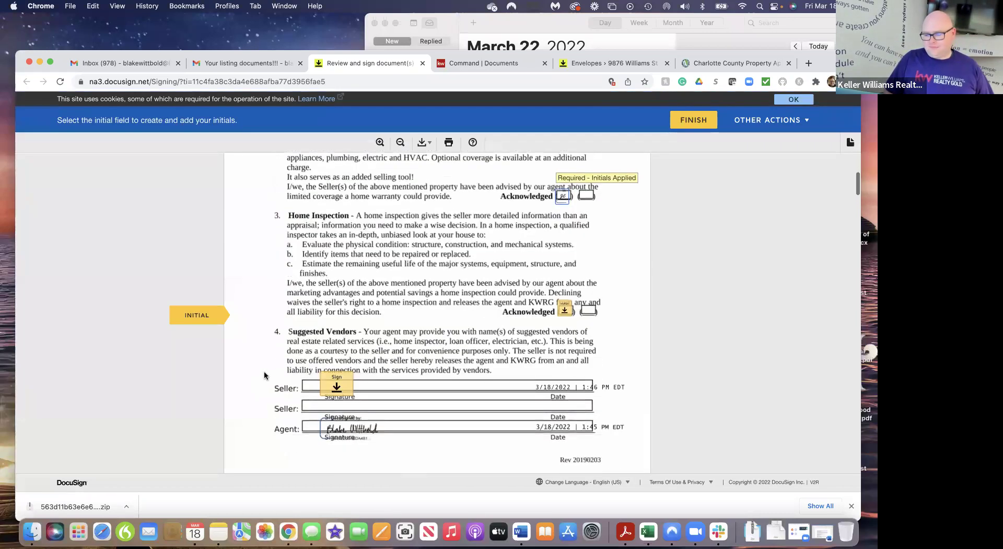
# Apply the seller's remaining initials and signatures, including lines 183 and 202, finish, and decline saving a copy
pyautogui.click(564, 311)
pyautogui.click(330, 315)
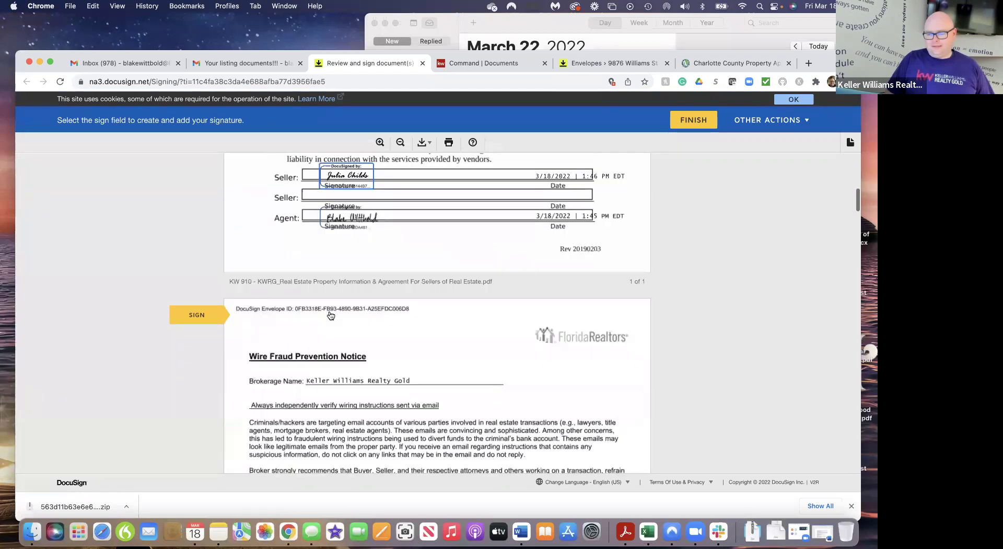
pyautogui.click(332, 313)
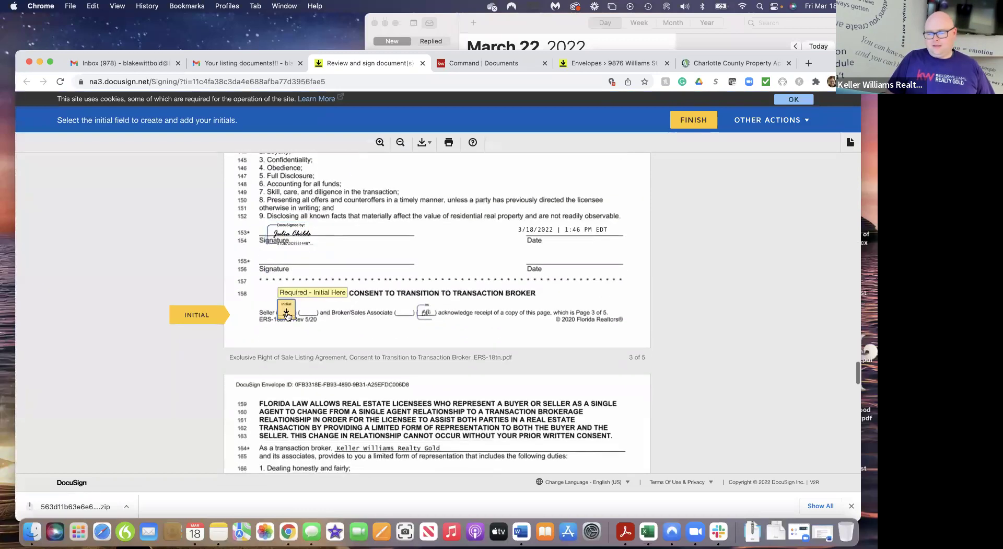
pyautogui.click(283, 314)
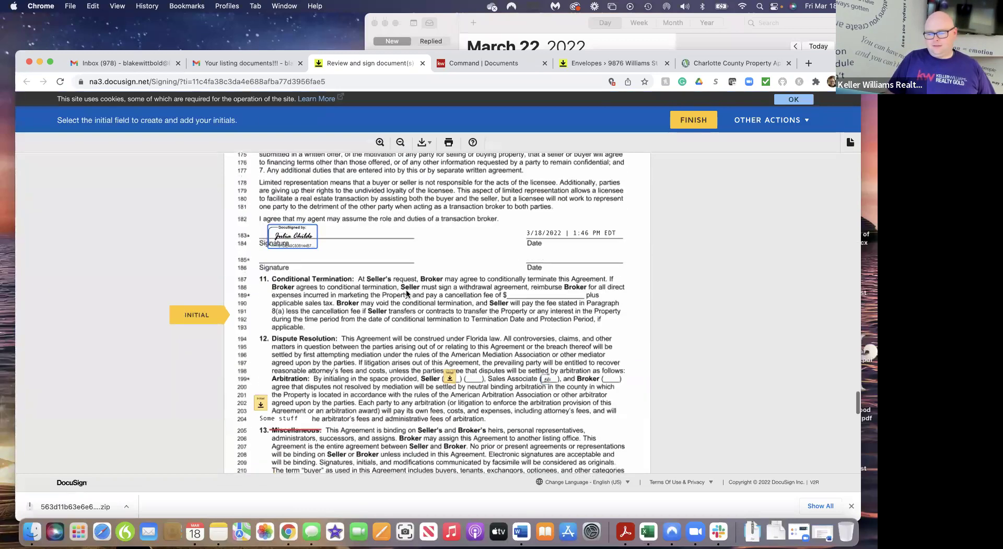
pyautogui.click(268, 309)
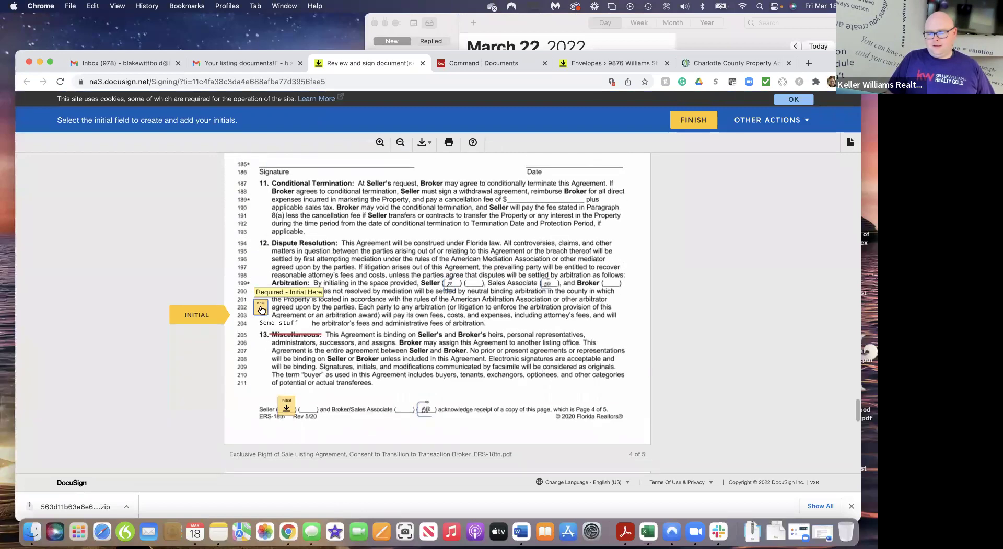
pyautogui.click(283, 314)
pyautogui.click(345, 311)
pyautogui.click(287, 335)
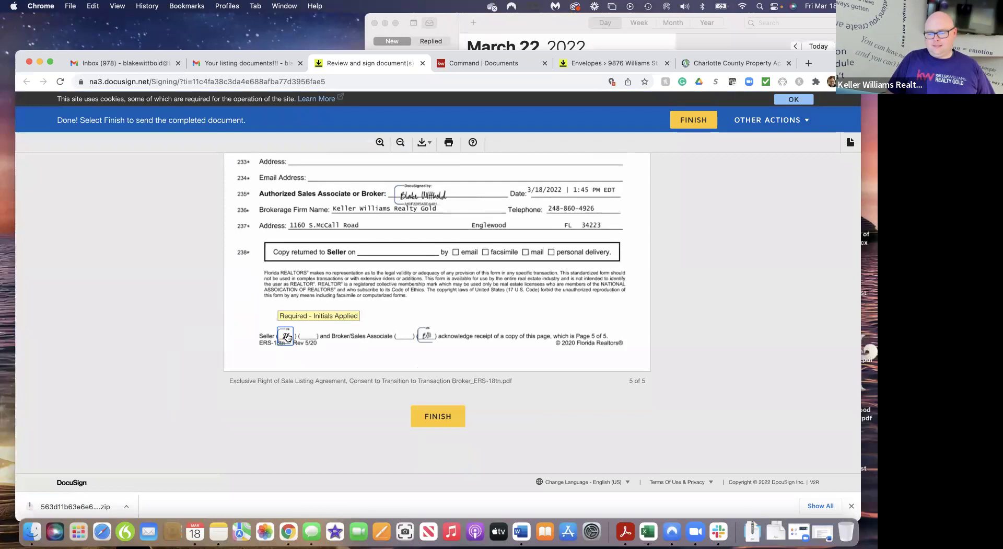
pyautogui.click(435, 416)
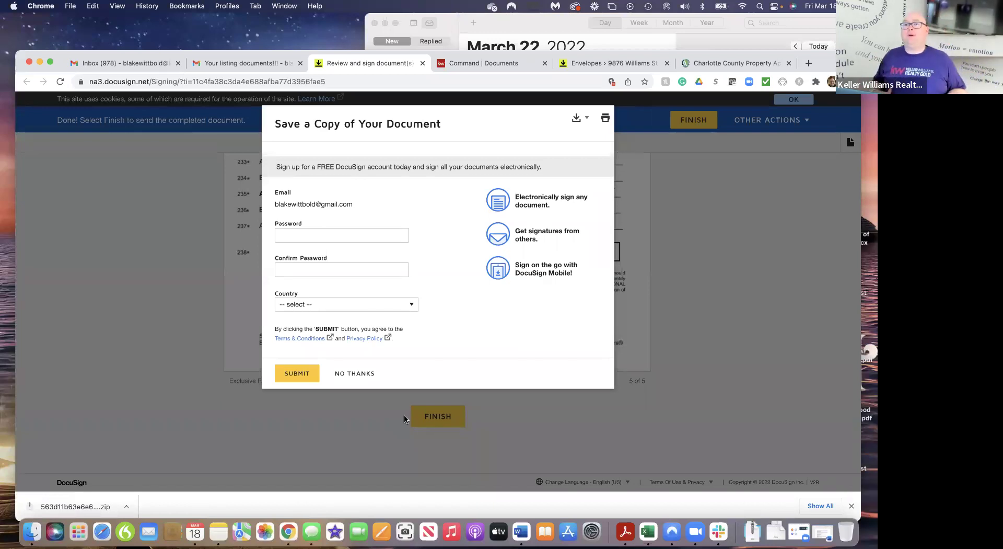
pyautogui.click(352, 380)
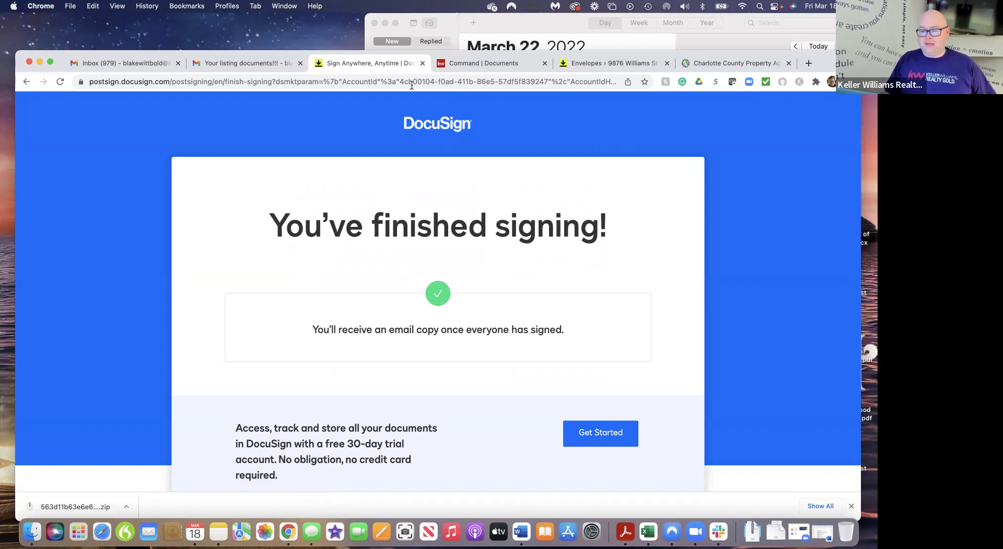
# Close the signing page and refresh the room's Envelopes, where Listing Docs still awaits others
pyautogui.click(422, 64)
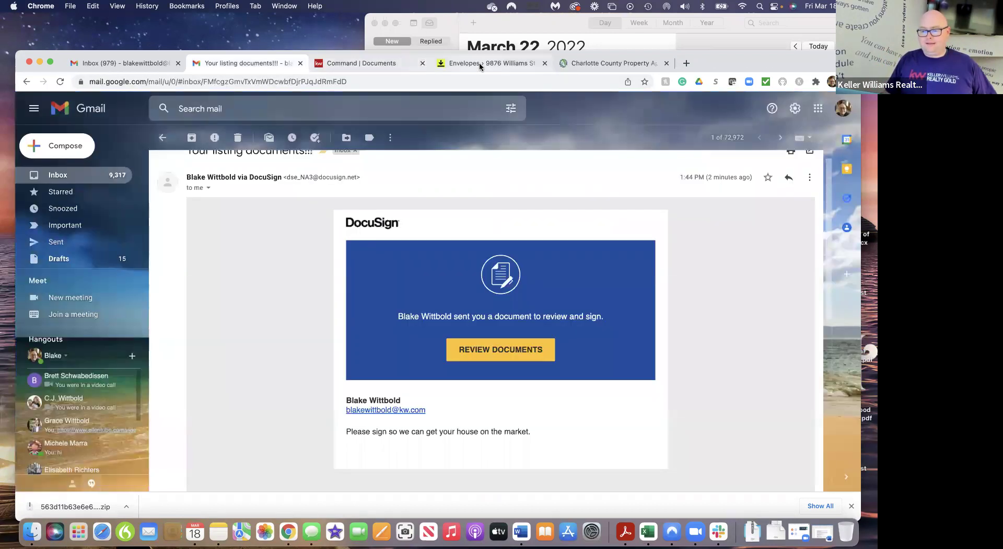
pyautogui.click(478, 63)
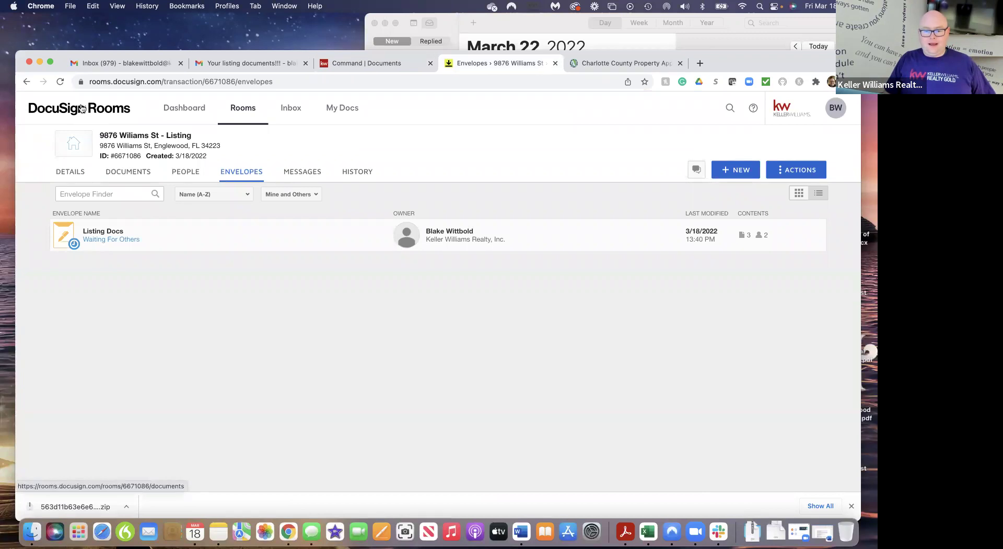
pyautogui.click(60, 81)
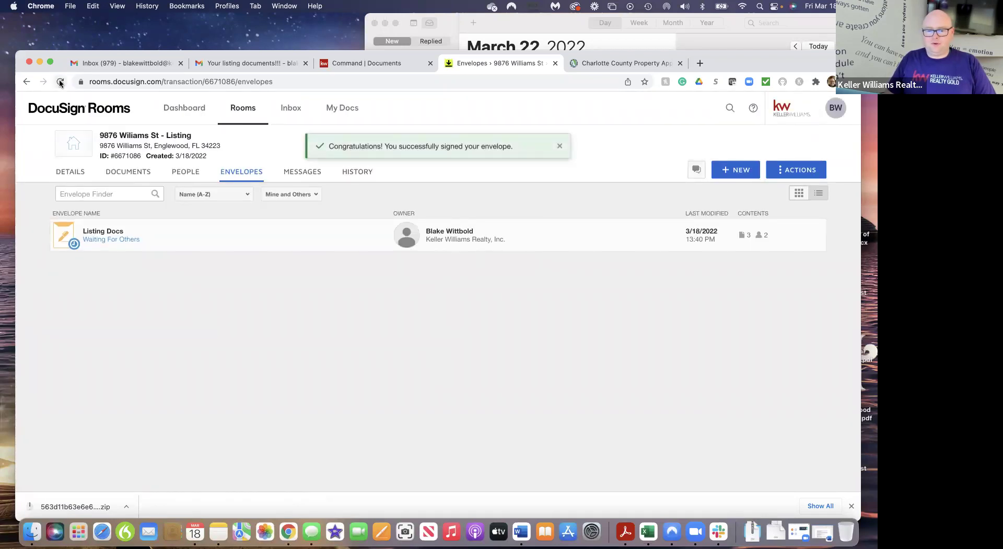
pyautogui.click(61, 82)
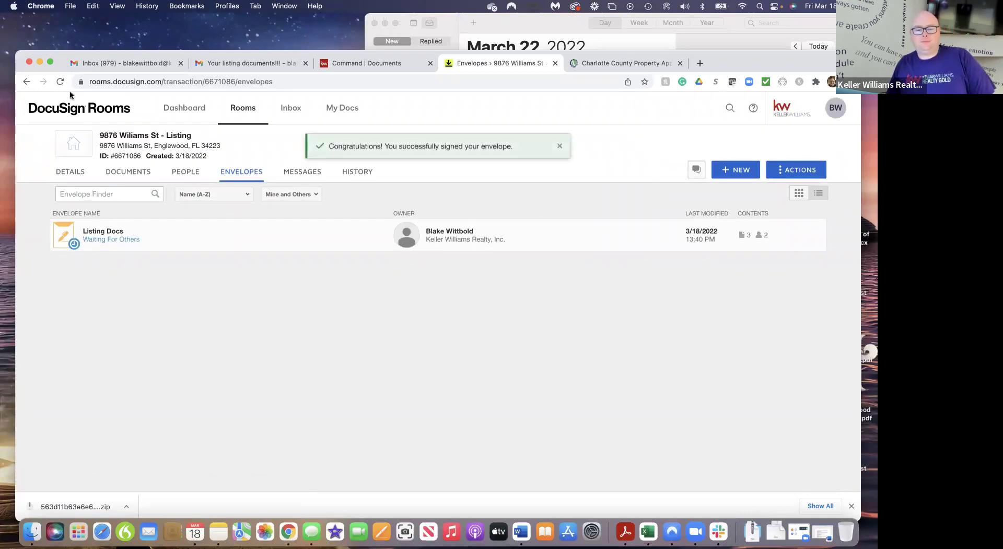
pyautogui.click(61, 81)
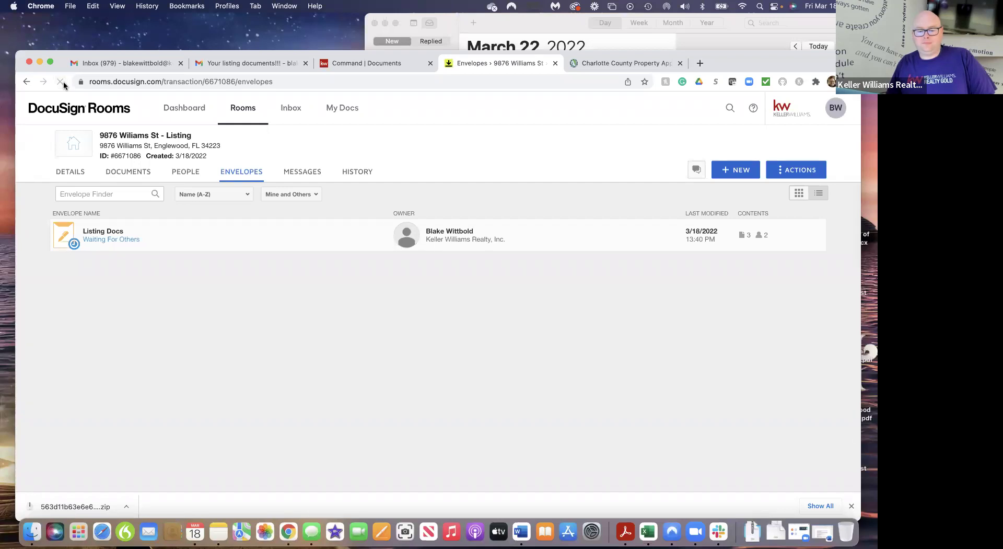
pyautogui.click(60, 82)
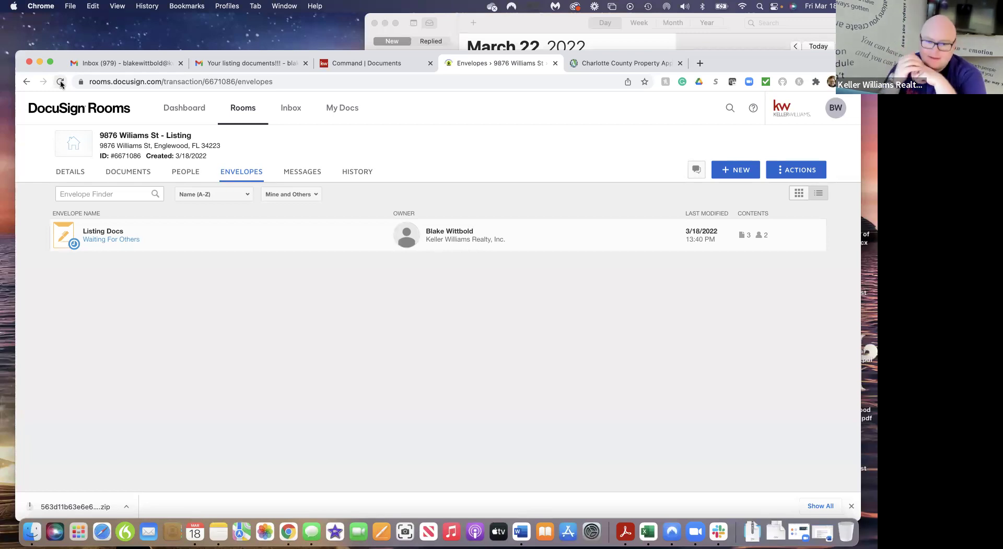
pyautogui.click(61, 82)
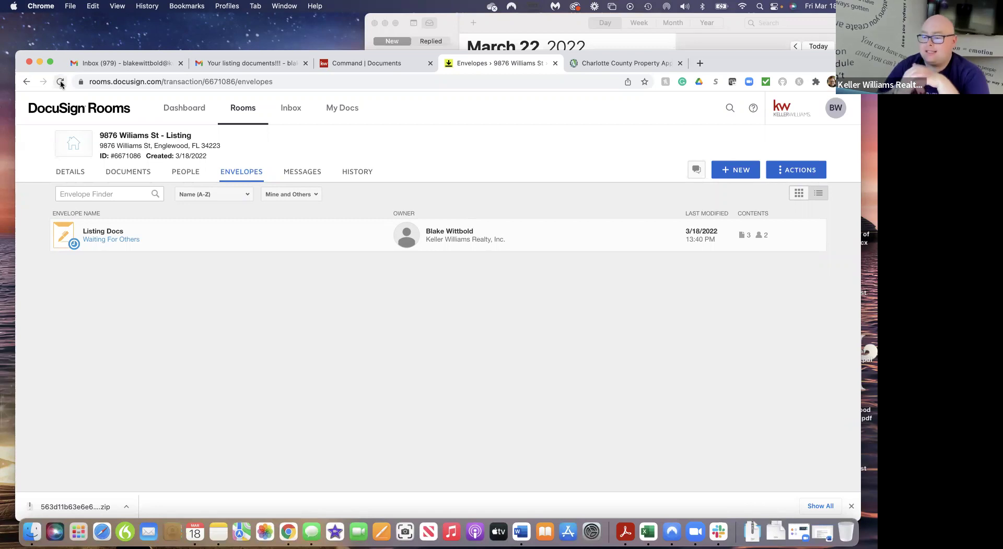
pyautogui.click(271, 66)
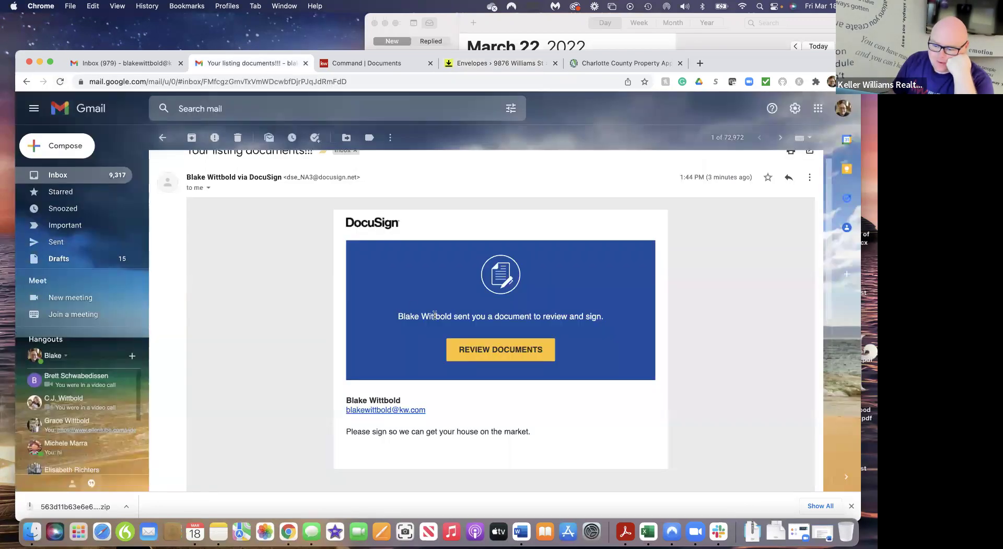
# Return to the inbox showing the Completed email, then refresh the room's envelopes page
pyautogui.click(162, 137)
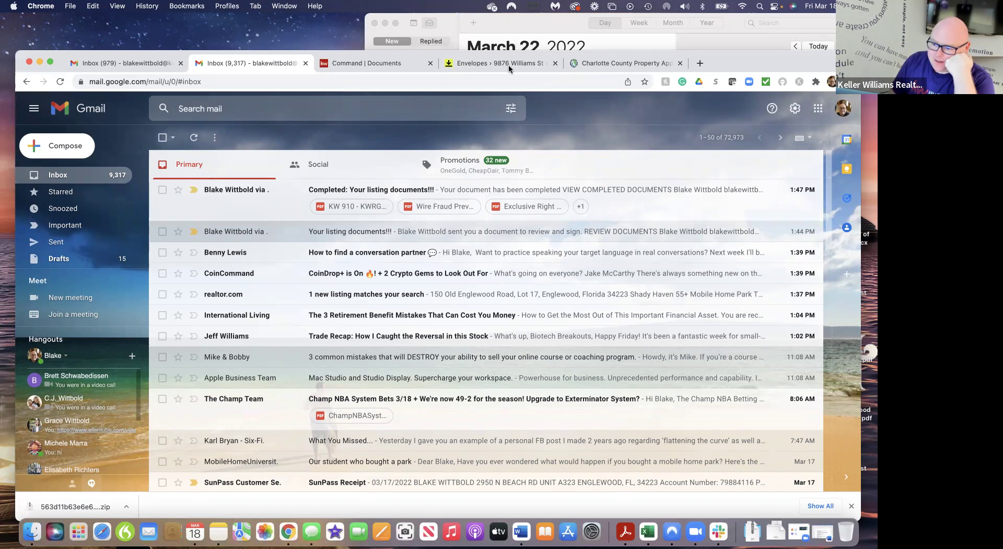
pyautogui.click(526, 61)
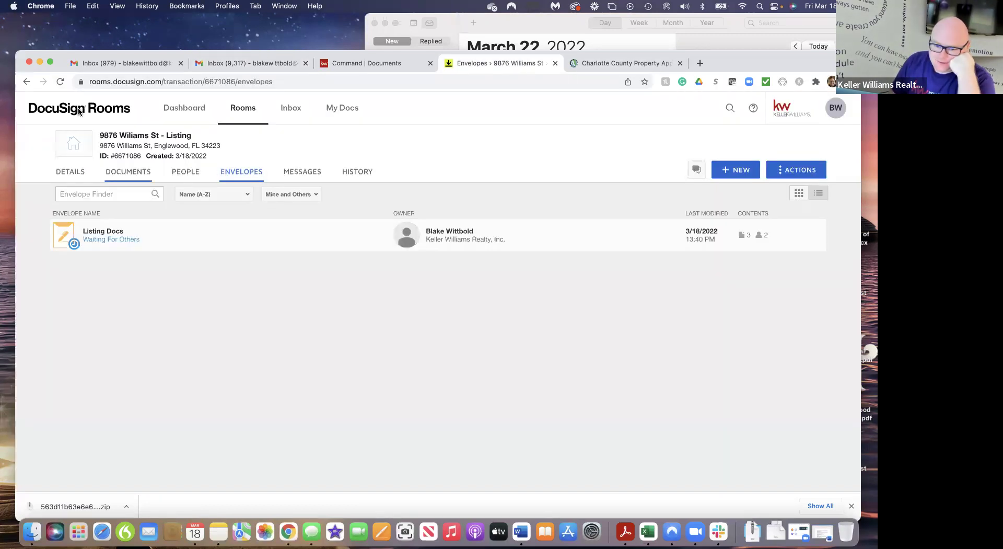
pyautogui.click(60, 82)
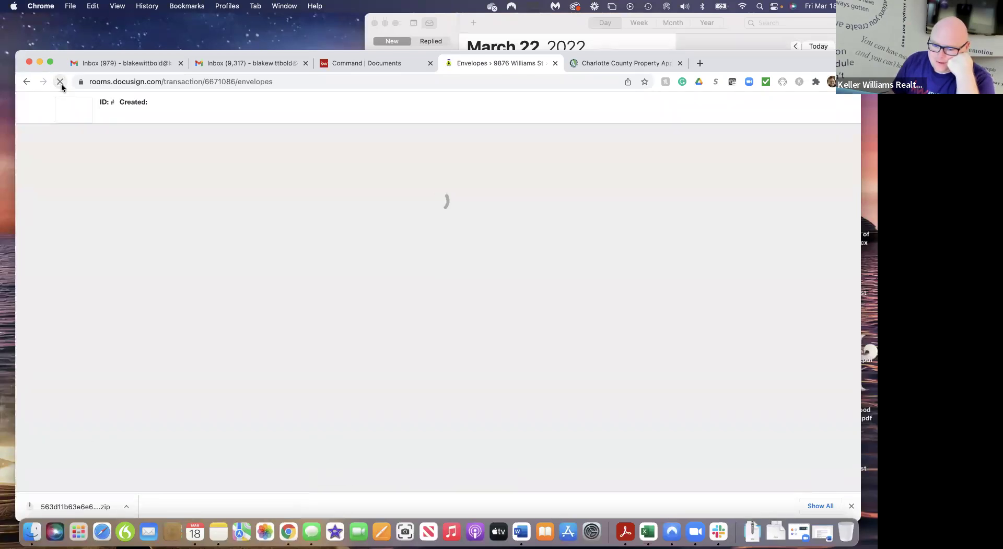
# View the room's five documents, refreshing repeatedly, then go back to the Envelopes list
pyautogui.click(133, 173)
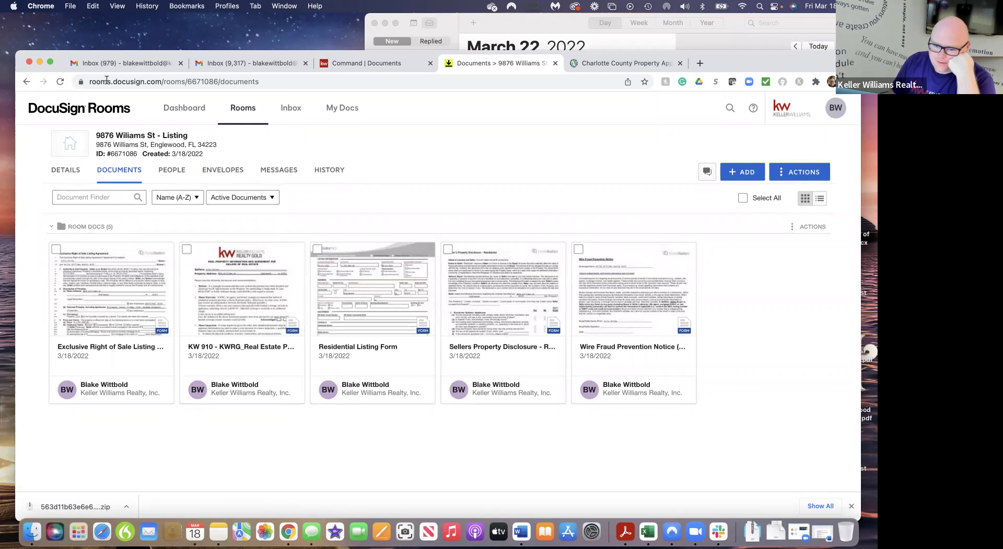
pyautogui.click(60, 82)
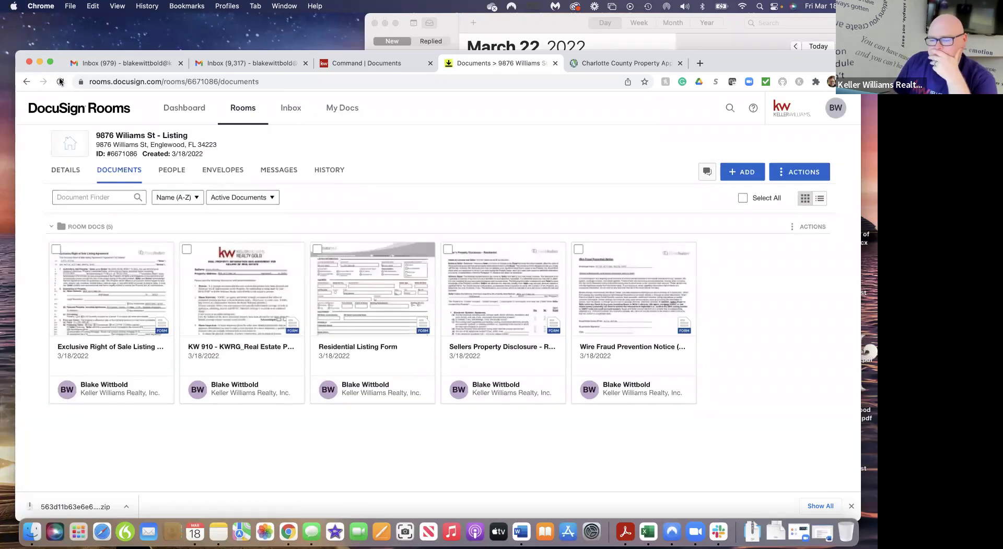
pyautogui.click(60, 81)
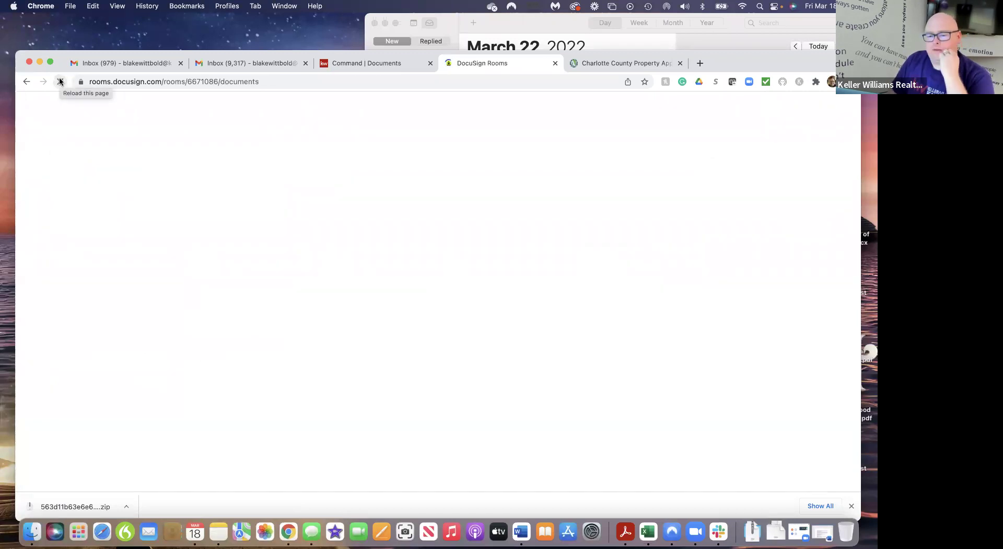
pyautogui.click(60, 81)
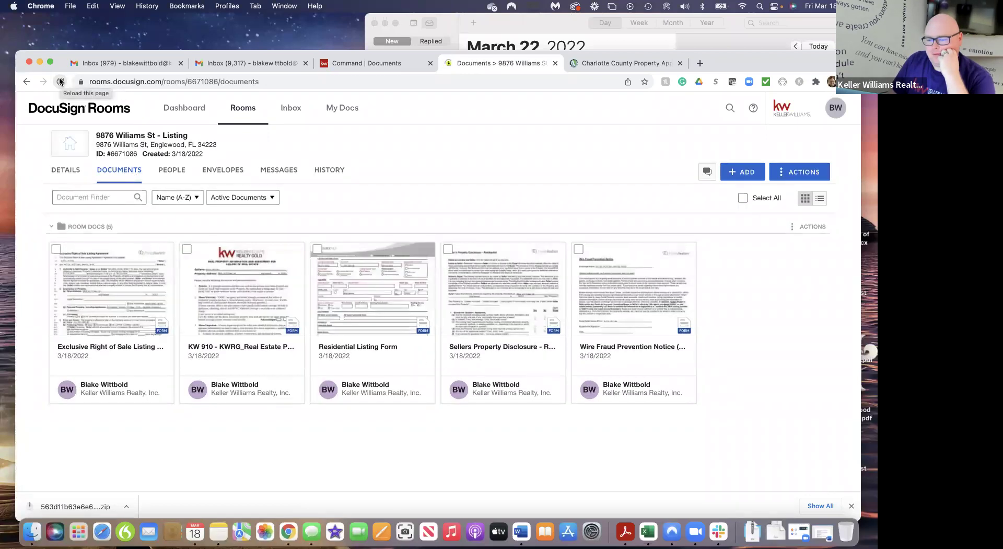
pyautogui.click(60, 81)
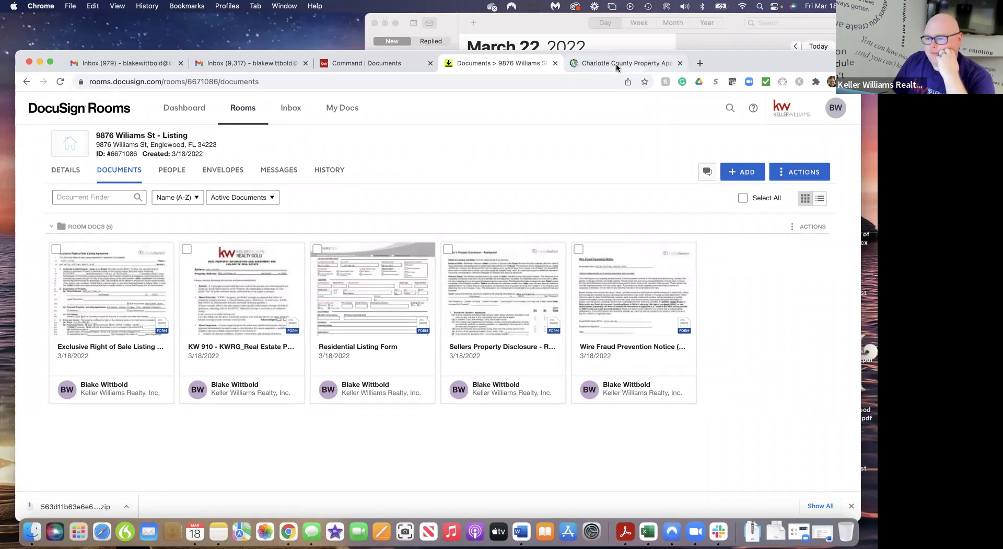
pyautogui.click(222, 169)
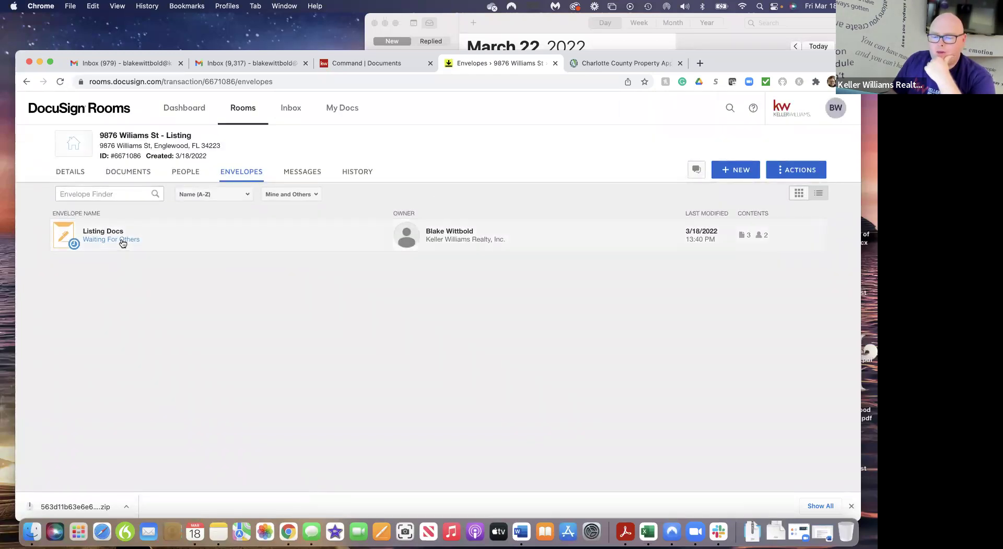
# Check the Listing Docs envelope details still await the seller's signature, then go to Gmail
pyautogui.click(122, 241)
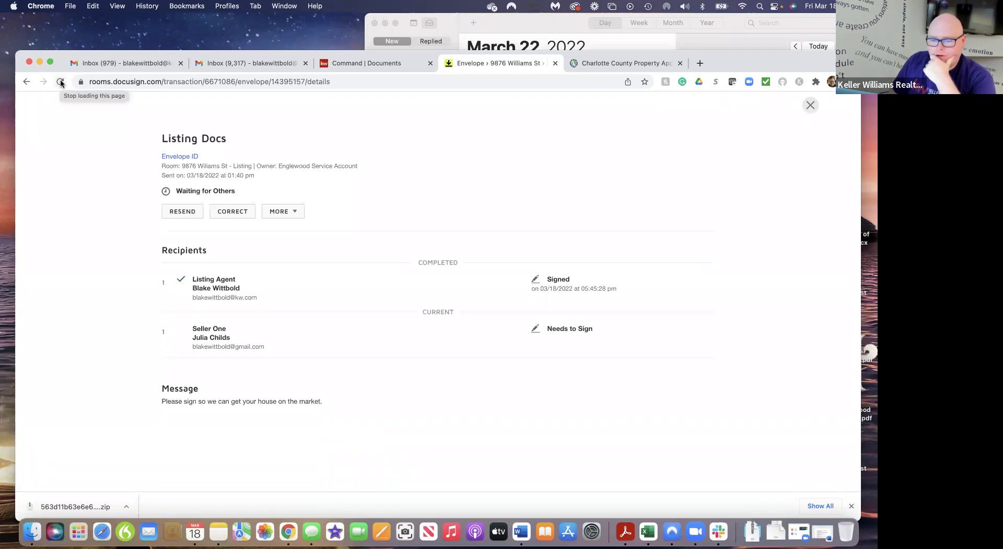
pyautogui.click(61, 82)
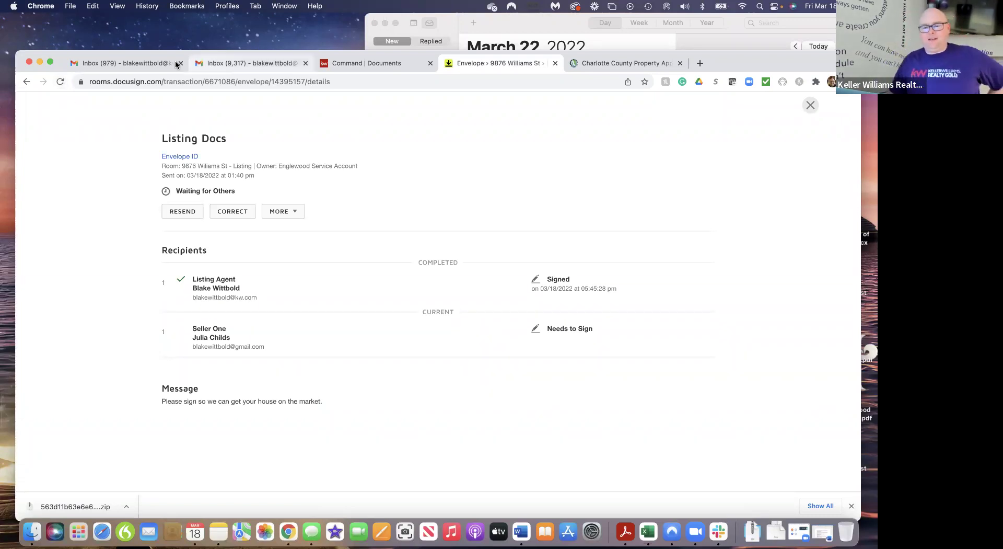
pyautogui.click(238, 64)
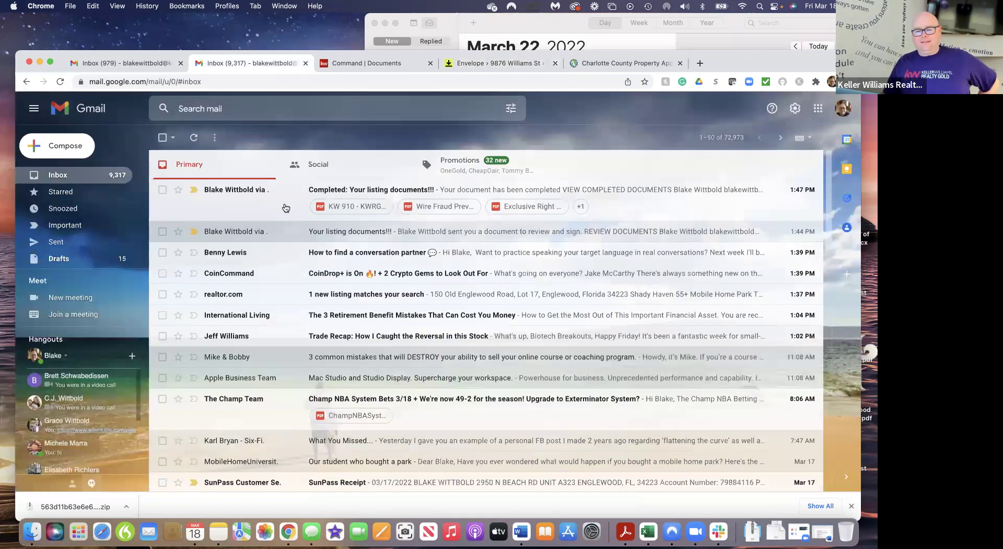
# Open the Completed email's signed listing documents, scroll through them, close, and return to the inbox
pyautogui.click(502, 196)
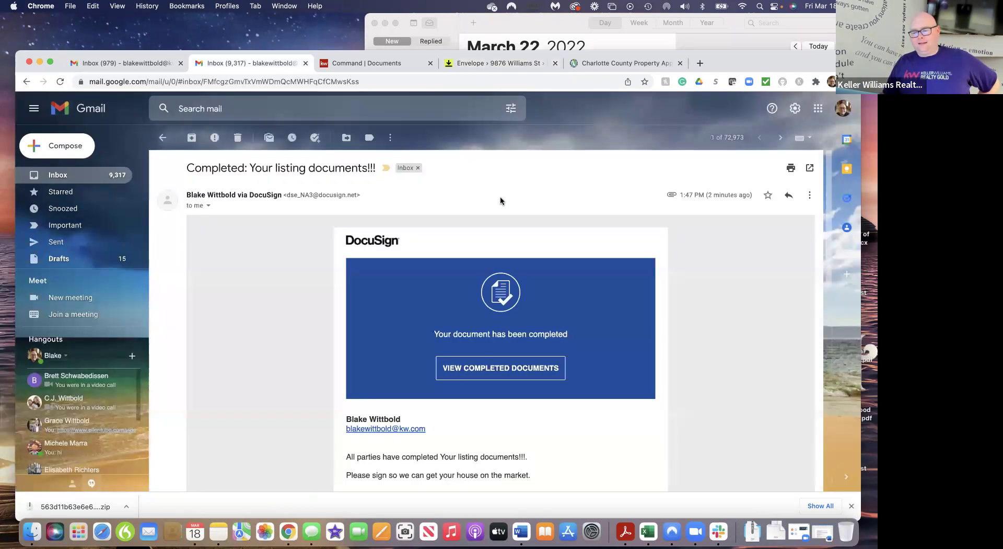
pyautogui.click(503, 371)
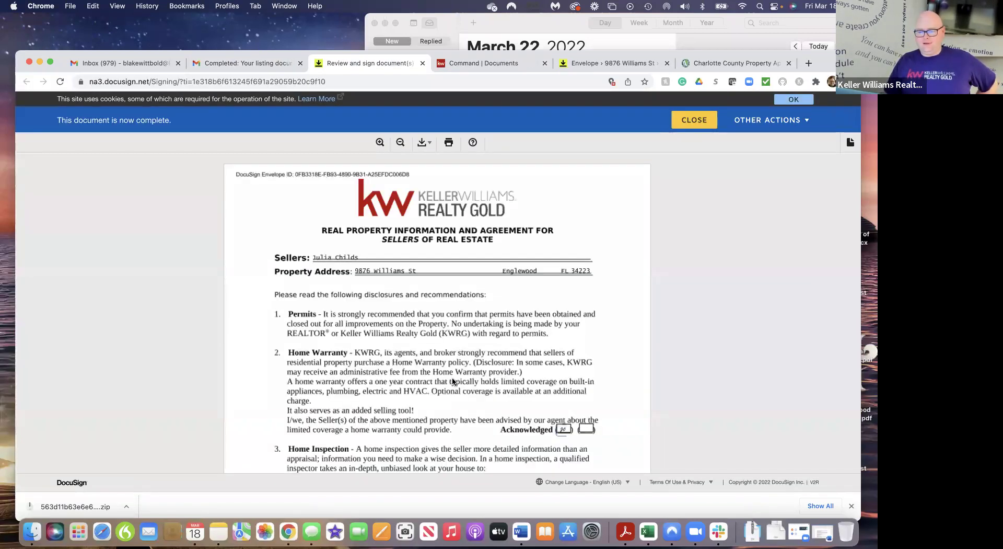
pyautogui.scroll(-15, 453, 381)
pyautogui.scroll(-15, 452, 381)
pyautogui.scroll(-15, 452, 381)
pyautogui.scroll(-15, 452, 381)
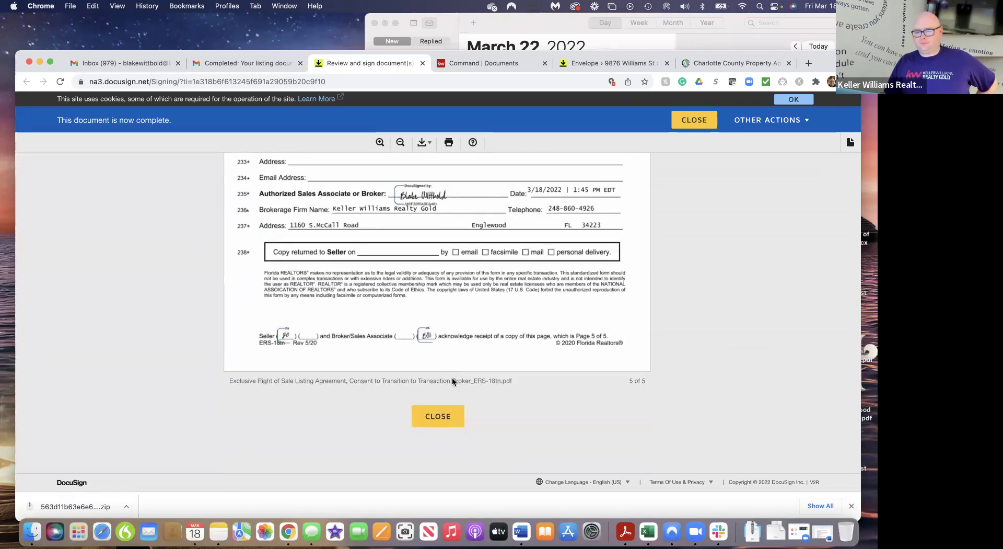
pyautogui.click(440, 420)
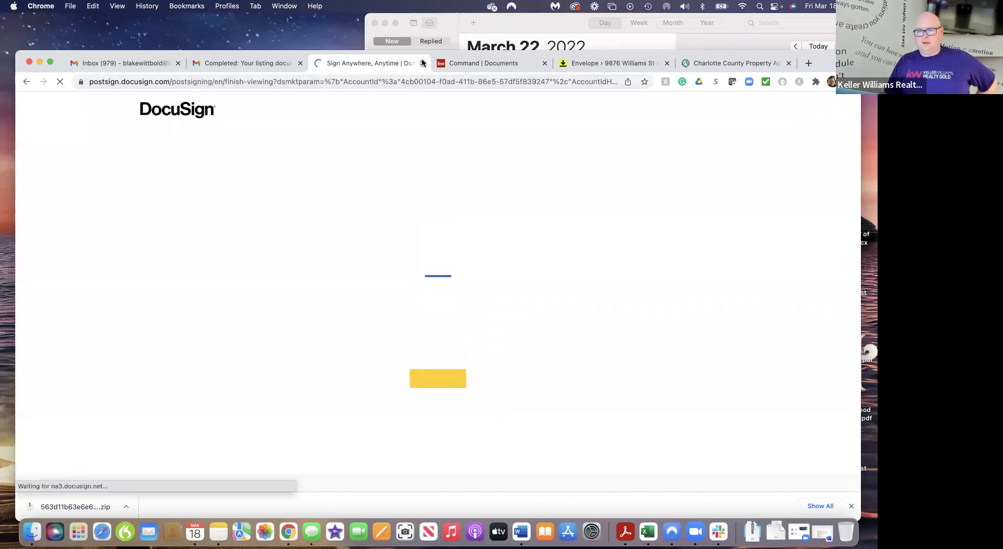
pyautogui.click(422, 64)
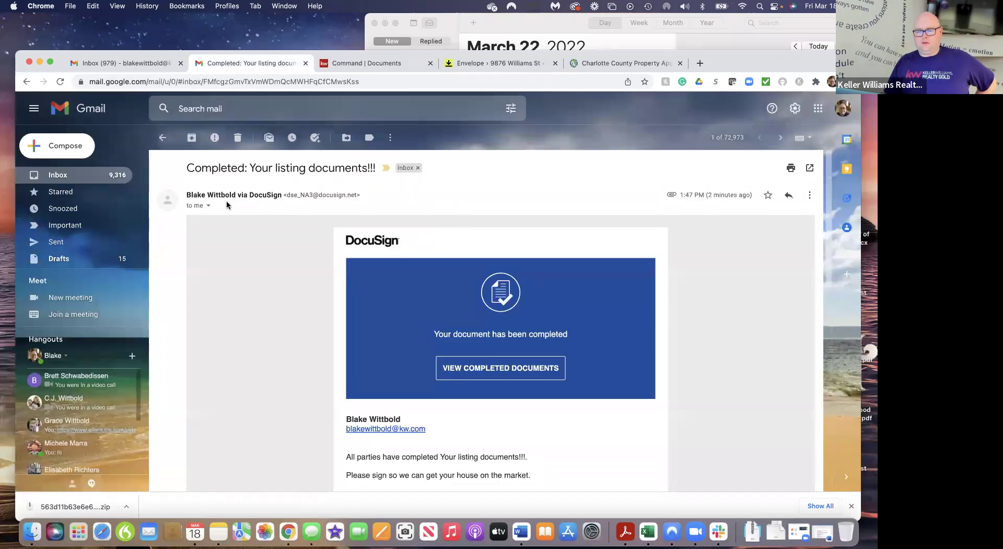
pyautogui.click(161, 138)
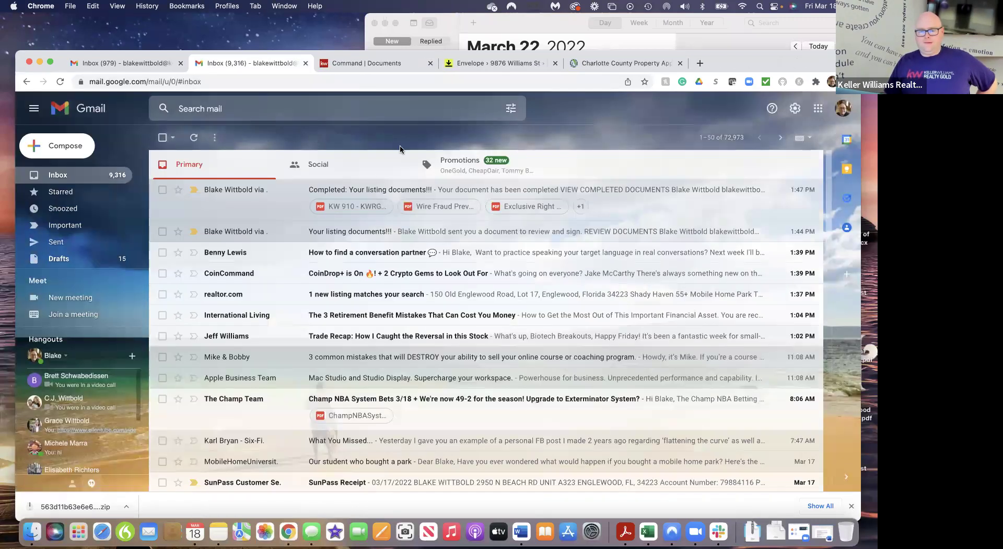
# Check the Inbox (979) DocuSign notices, then return to the Listing Docs envelope details
pyautogui.click(146, 63)
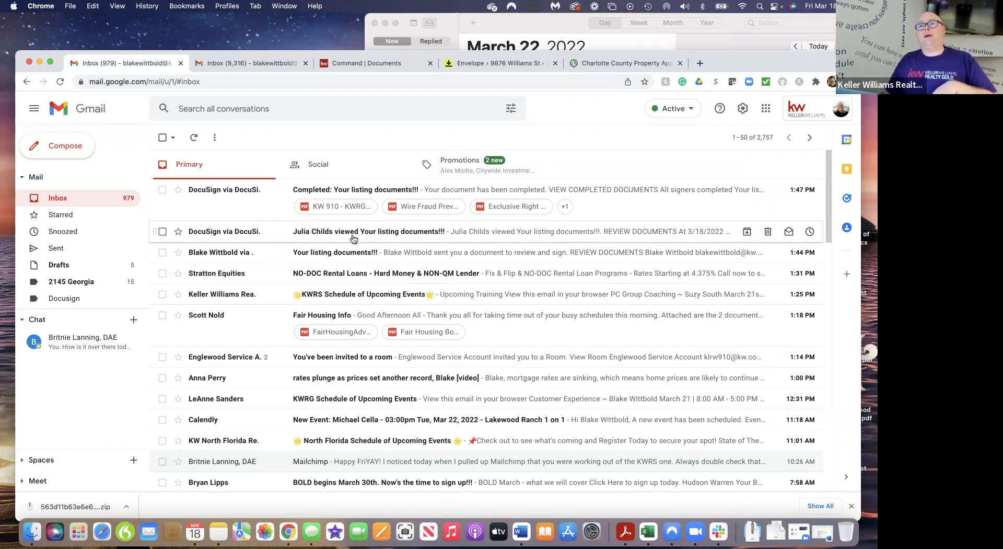
pyautogui.click(496, 63)
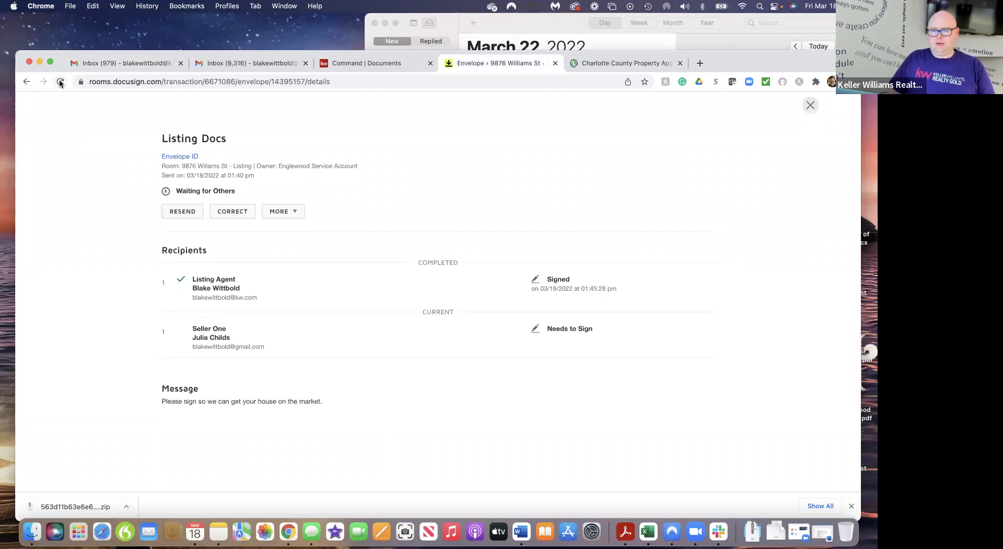
# Reload the Listing Docs envelope details twice and close the envelope modal
pyautogui.click(60, 83)
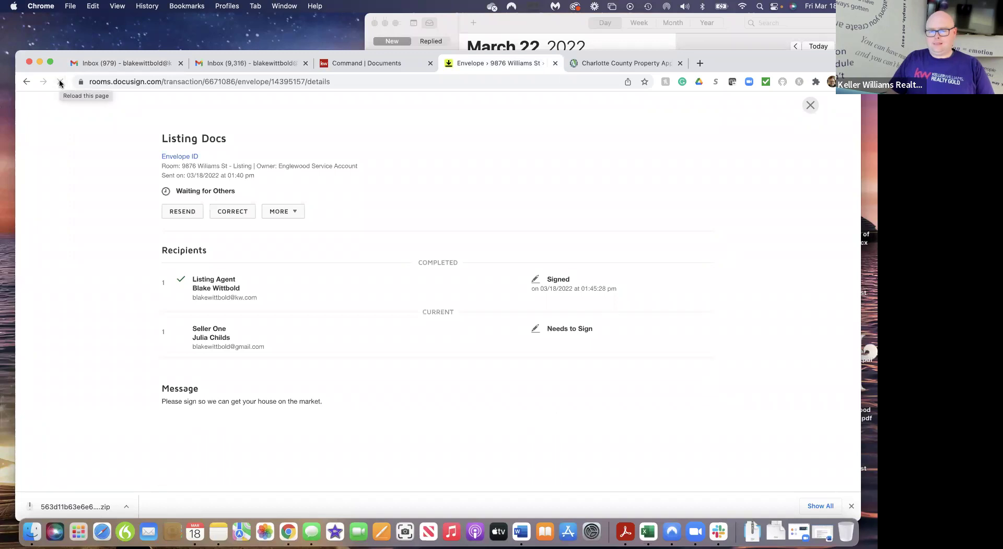
pyautogui.click(60, 82)
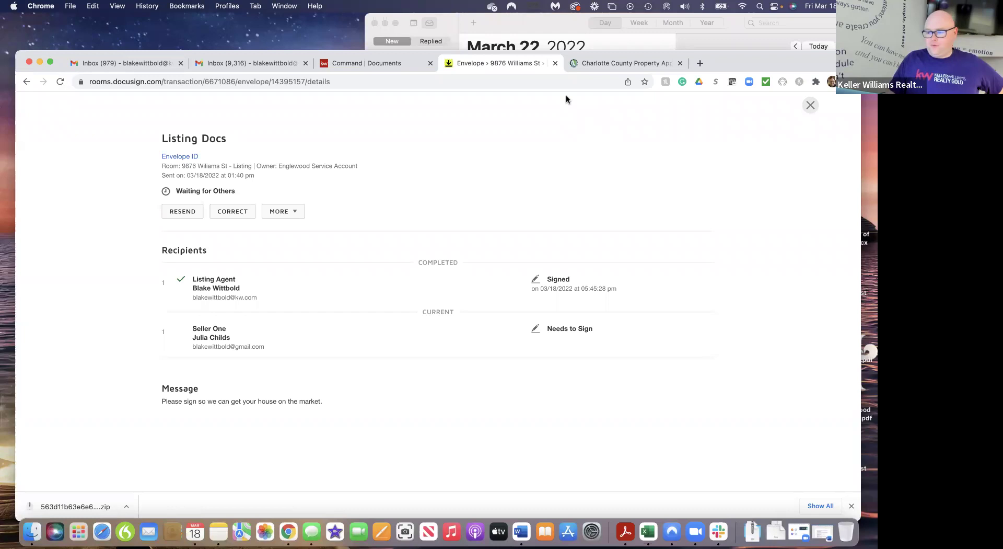
pyautogui.click(810, 105)
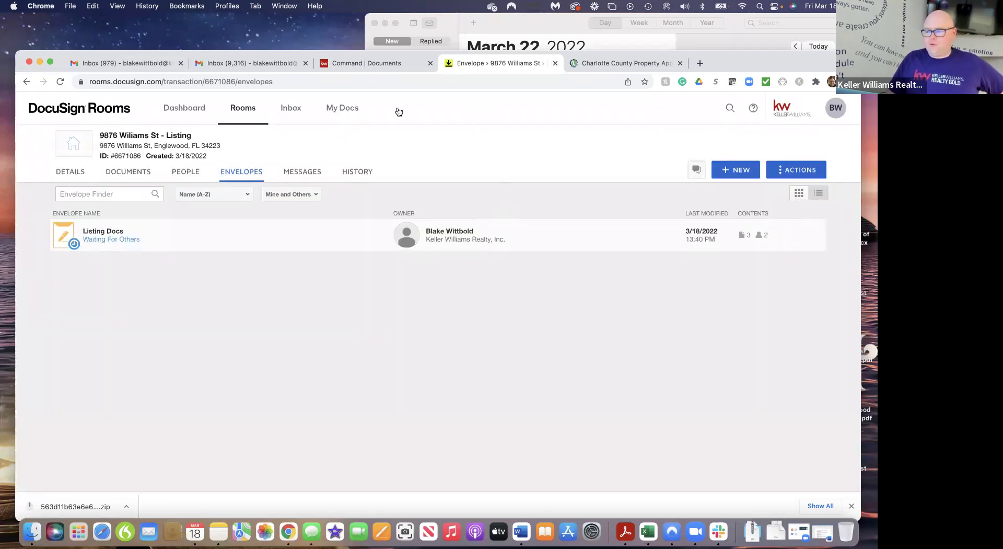
# Log out of DocuSign from the BW avatar menu and log back in
pyautogui.click(837, 108)
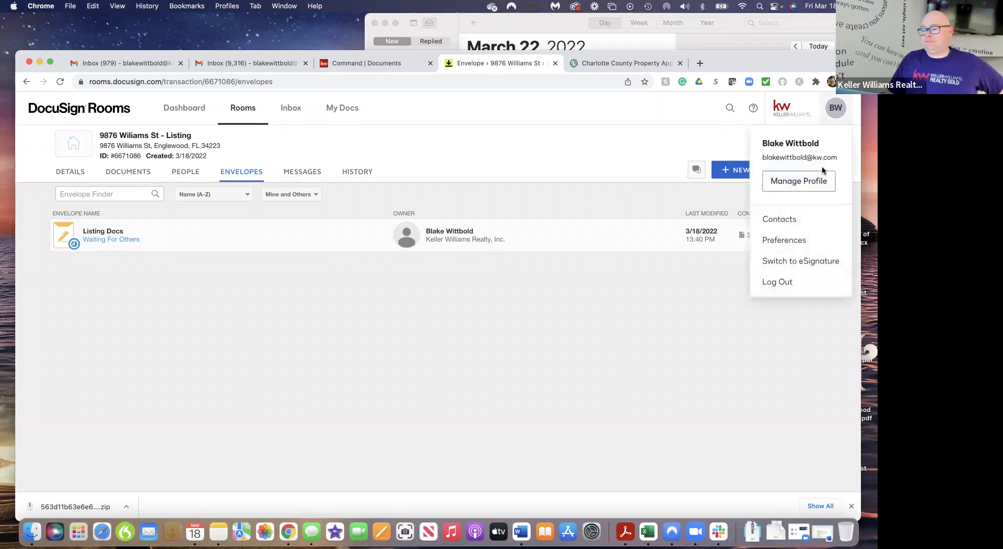
pyautogui.click(789, 288)
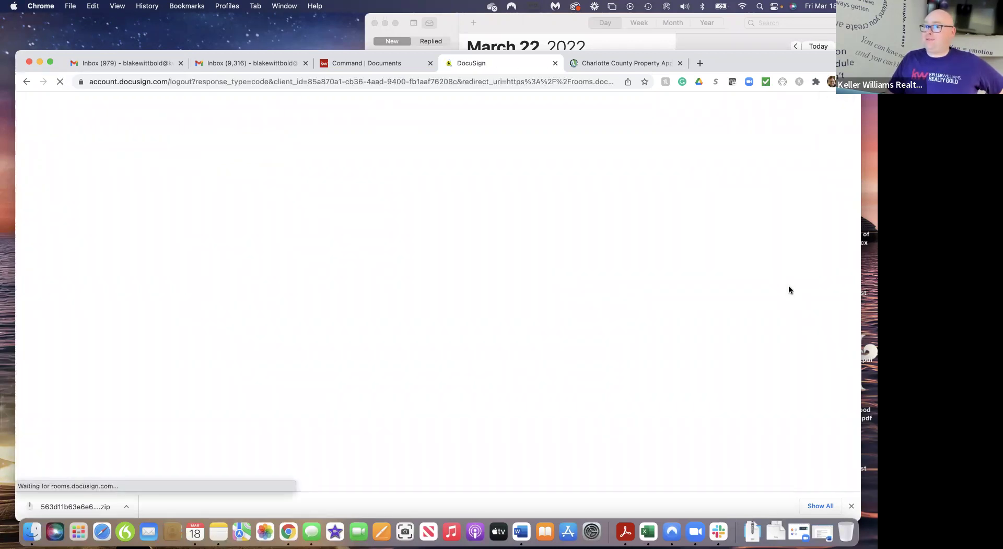
pyautogui.click(387, 280)
pyautogui.click(418, 302)
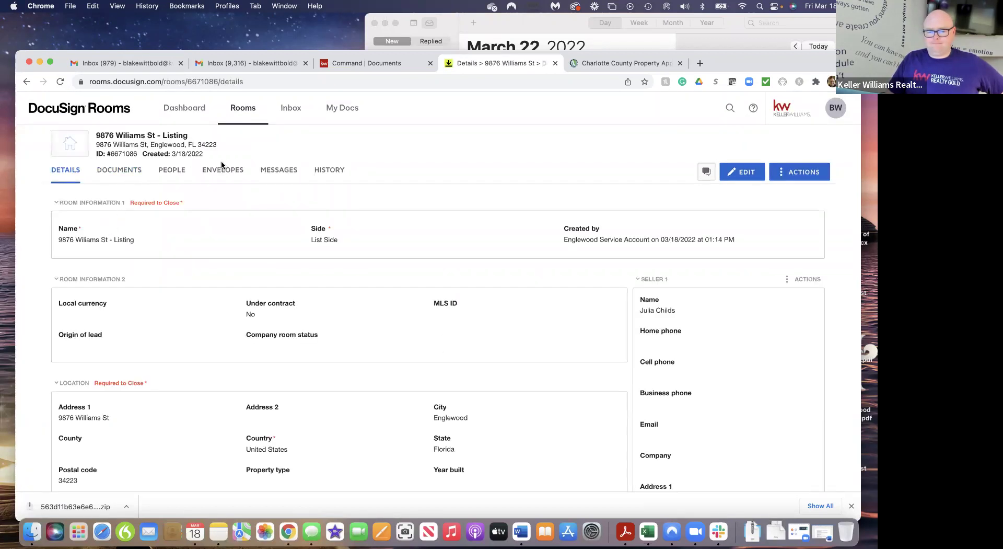
# Check the room's Envelopes and its five Documents, reload, then switch to the Gmail inbox
pyautogui.click(223, 171)
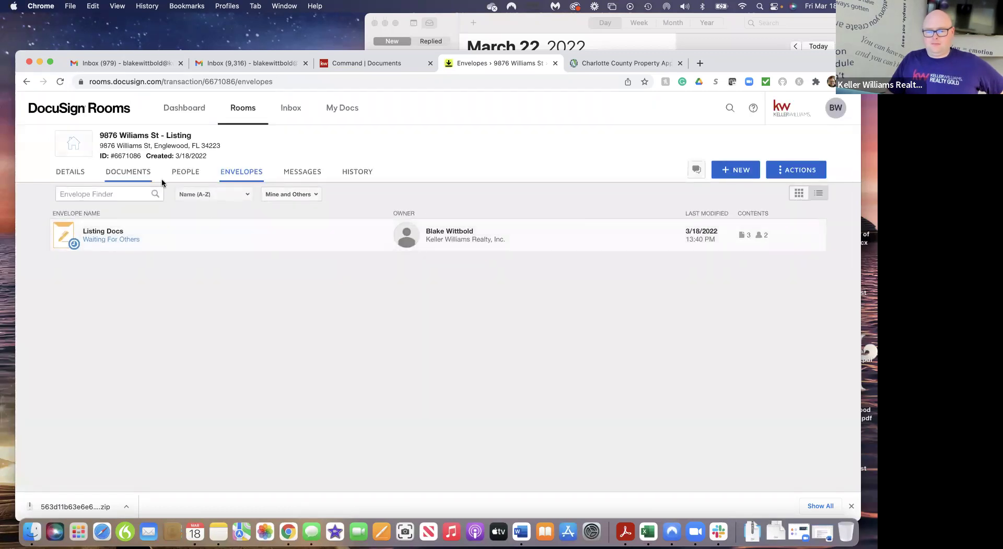
pyautogui.click(129, 175)
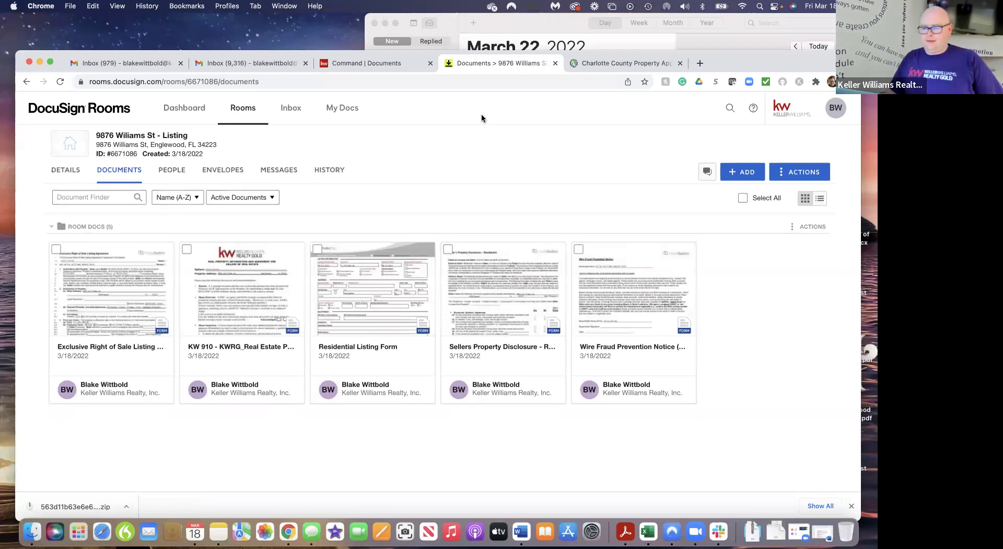
pyautogui.click(60, 82)
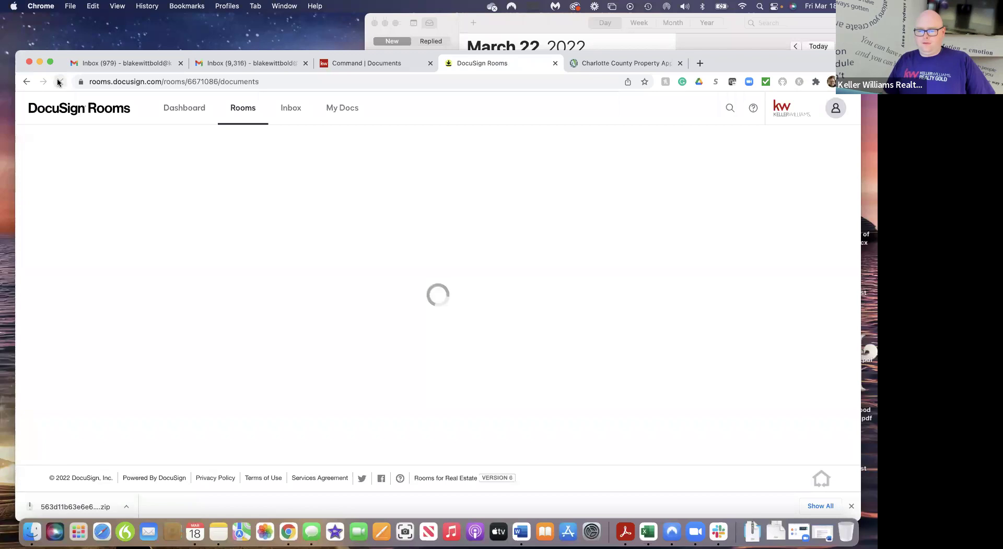
pyautogui.click(261, 64)
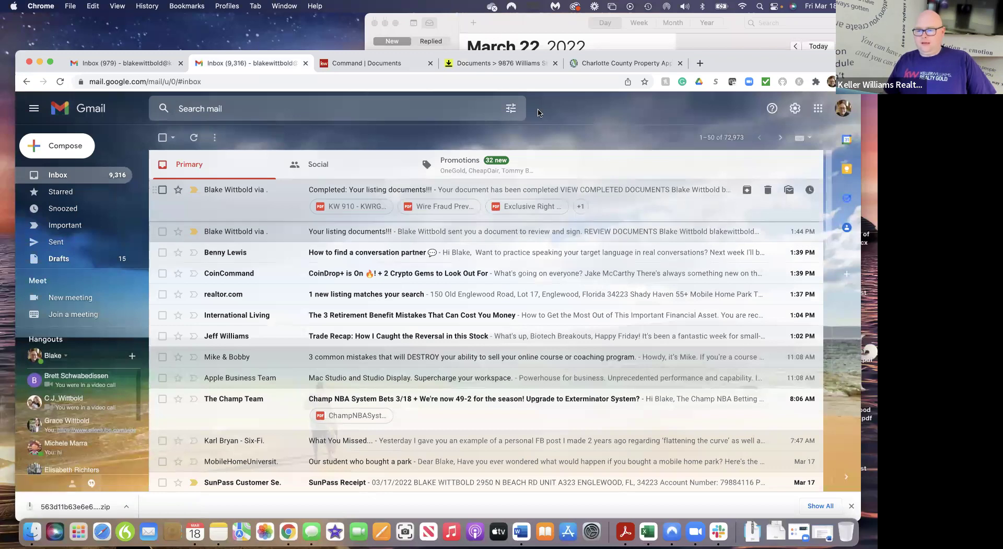
# Read the Inbox (979) Completed email confirming all signers finished, then return to room documents
pyautogui.click(124, 64)
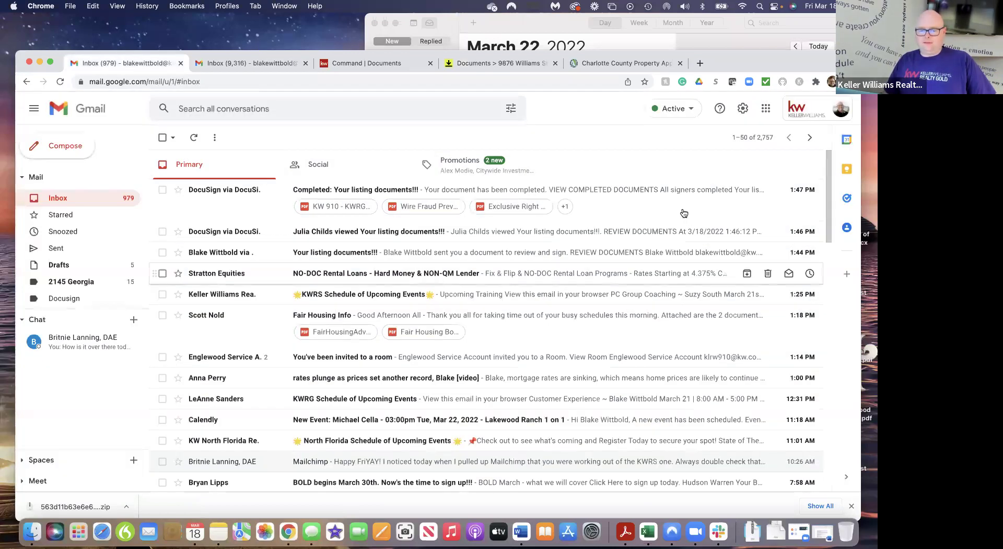
pyautogui.click(626, 194)
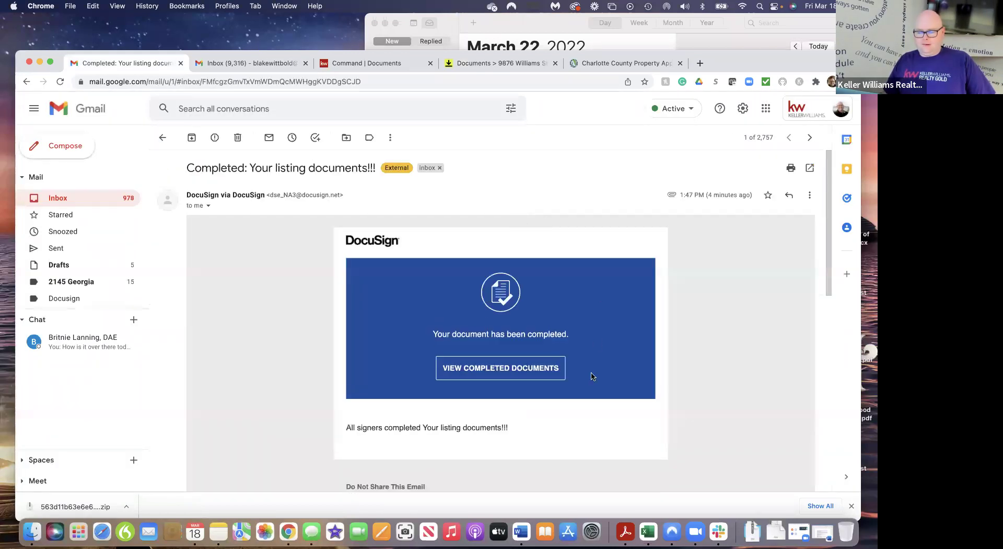
pyautogui.scroll(-3, 591, 372)
pyautogui.scroll(-3, 591, 372)
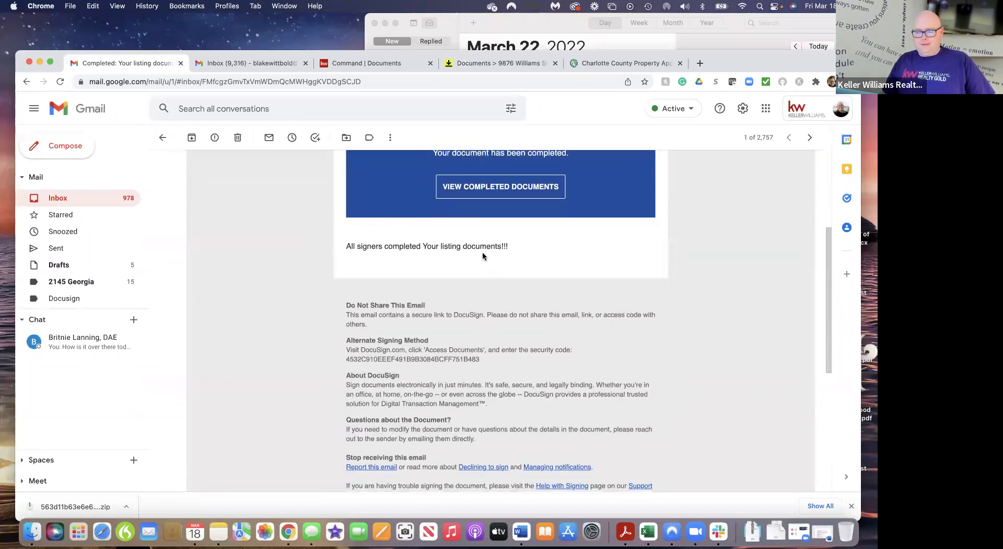
pyautogui.scroll(5, 482, 251)
pyautogui.click(509, 63)
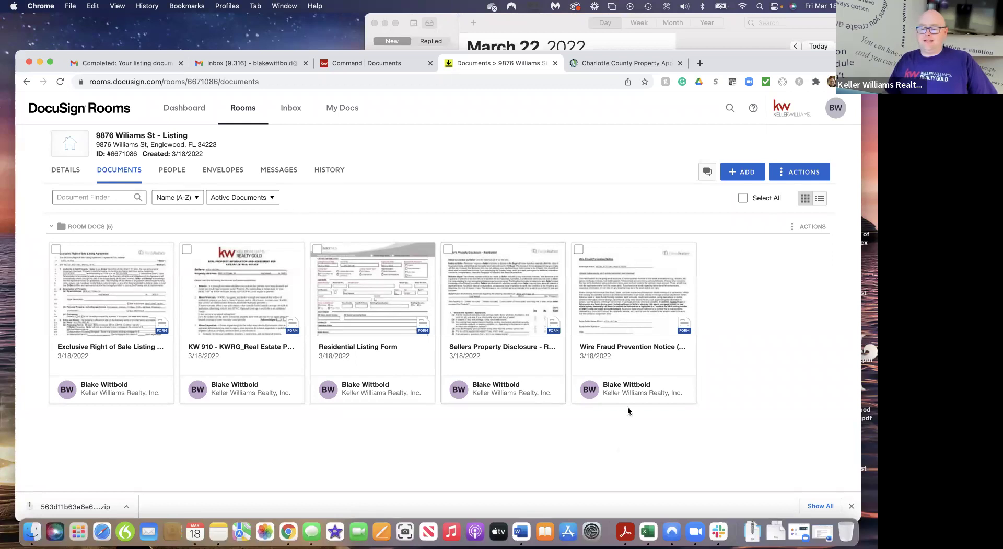
# Close the Charlotte County tab, review the KW Command listing checklist, then reopen the room's Envelopes
pyautogui.click(61, 82)
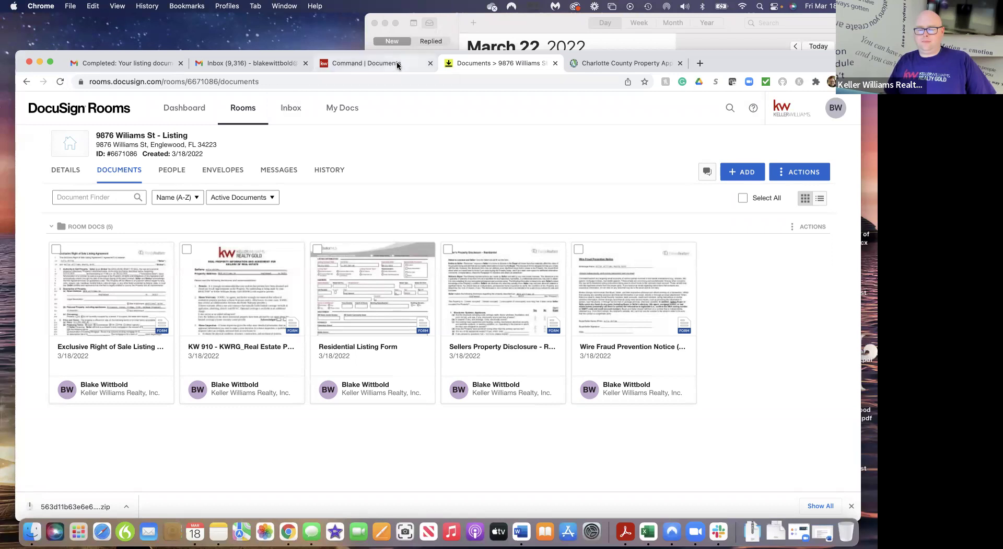
pyautogui.click(678, 63)
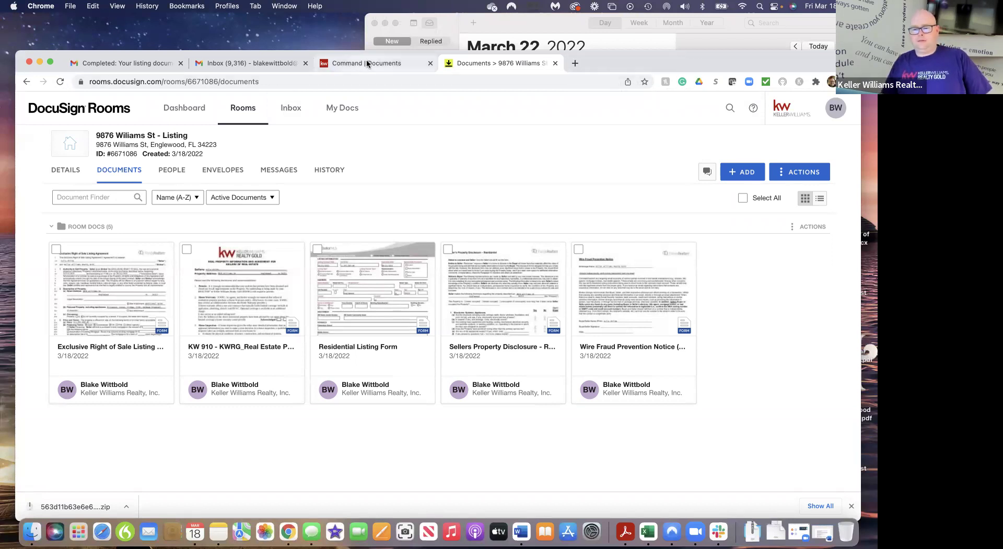
pyautogui.click(368, 63)
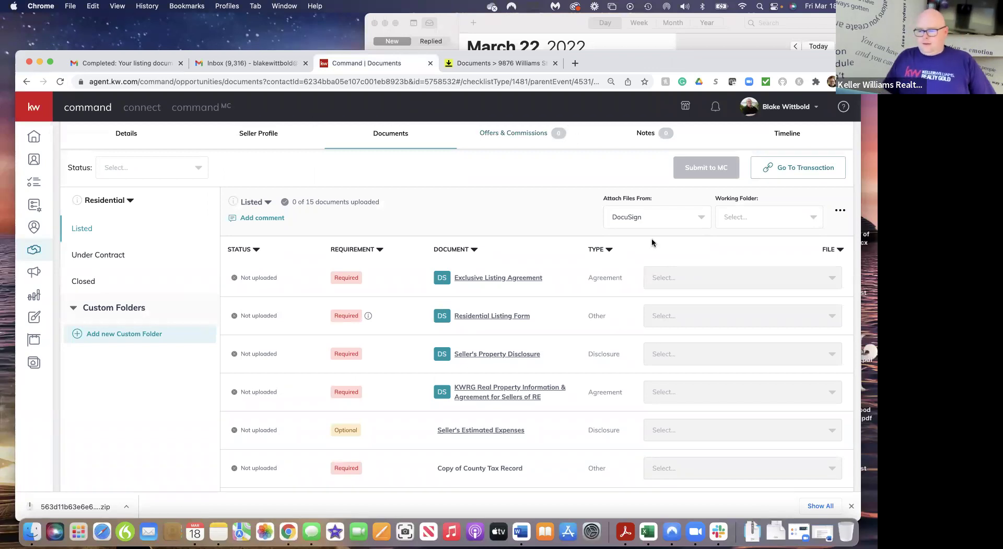
pyautogui.scroll(3, 271, 197)
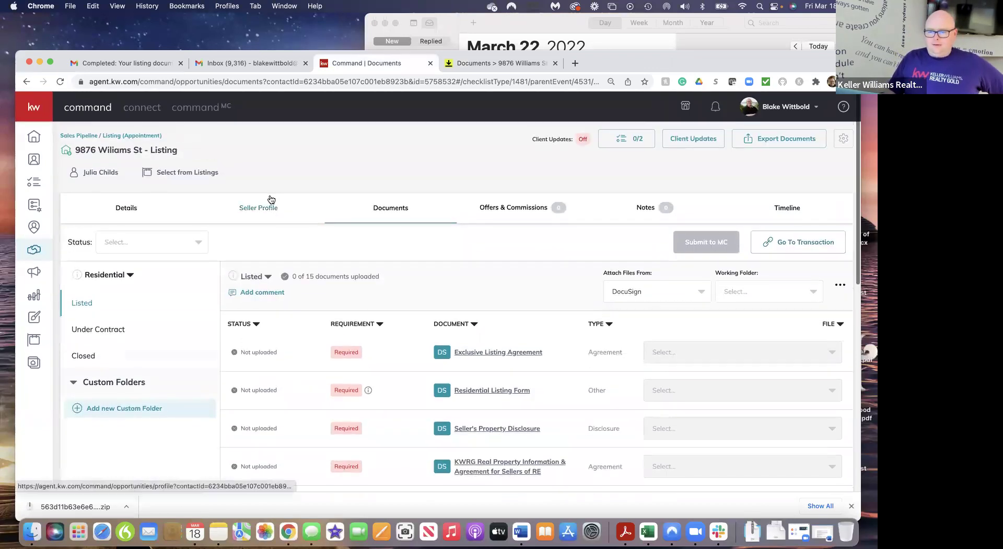
pyautogui.click(492, 63)
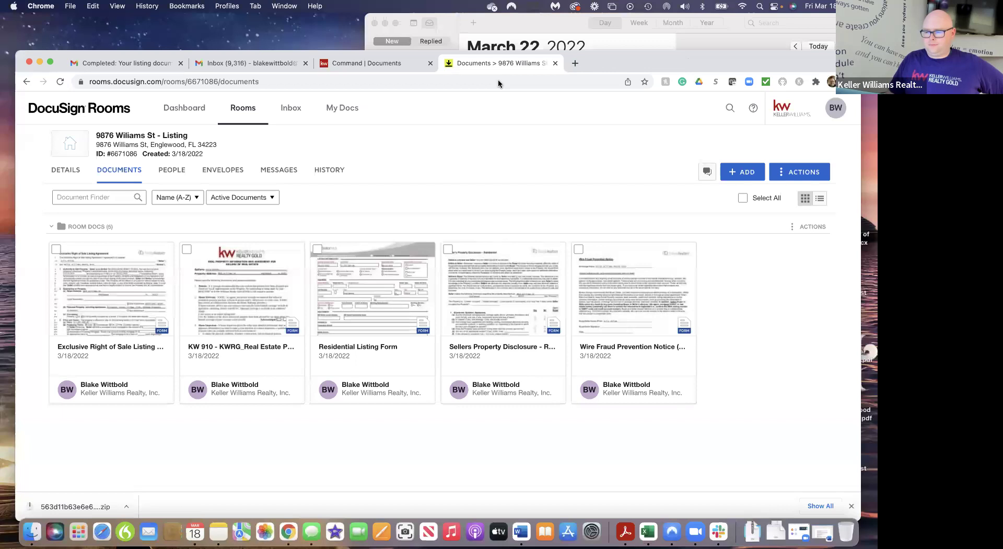
pyautogui.click(227, 176)
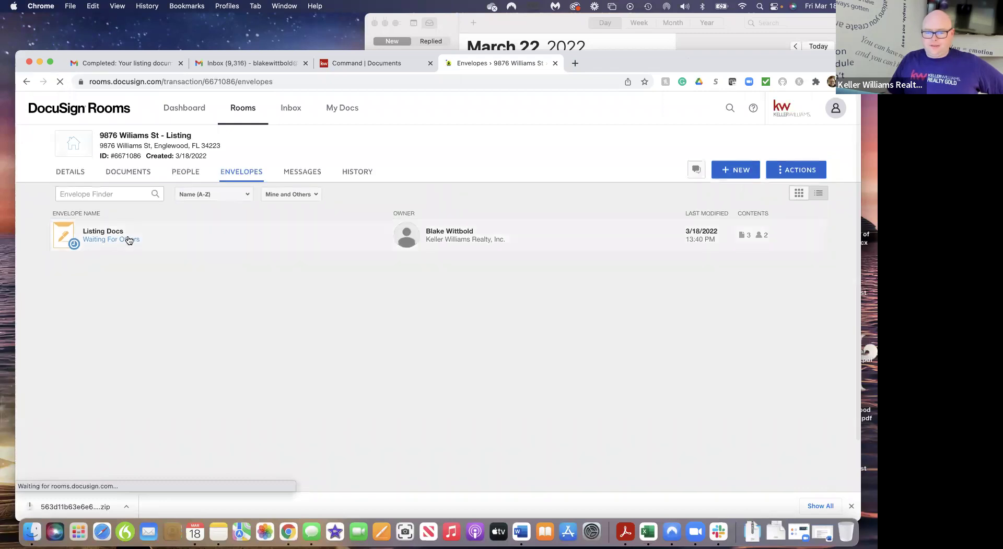
pyautogui.click(117, 237)
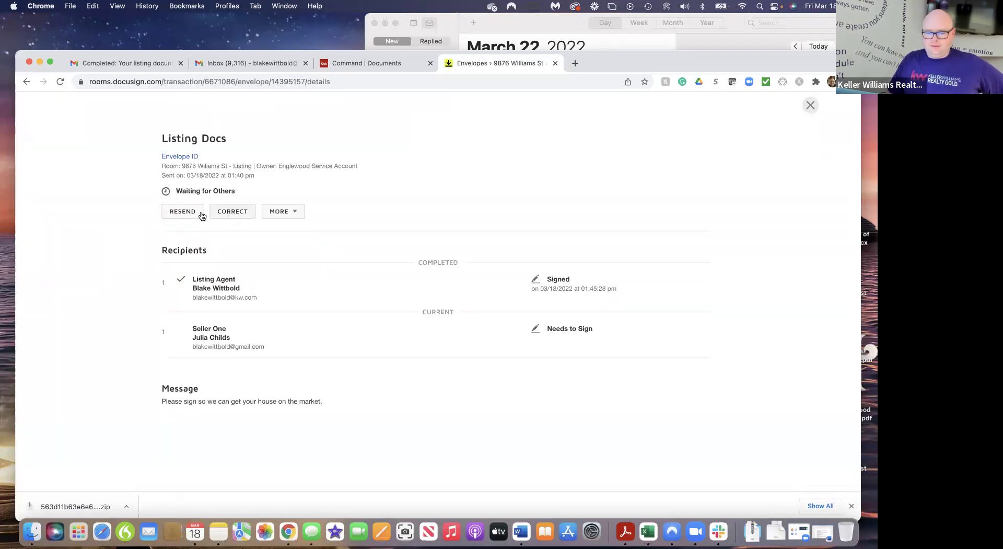
pyautogui.click(61, 82)
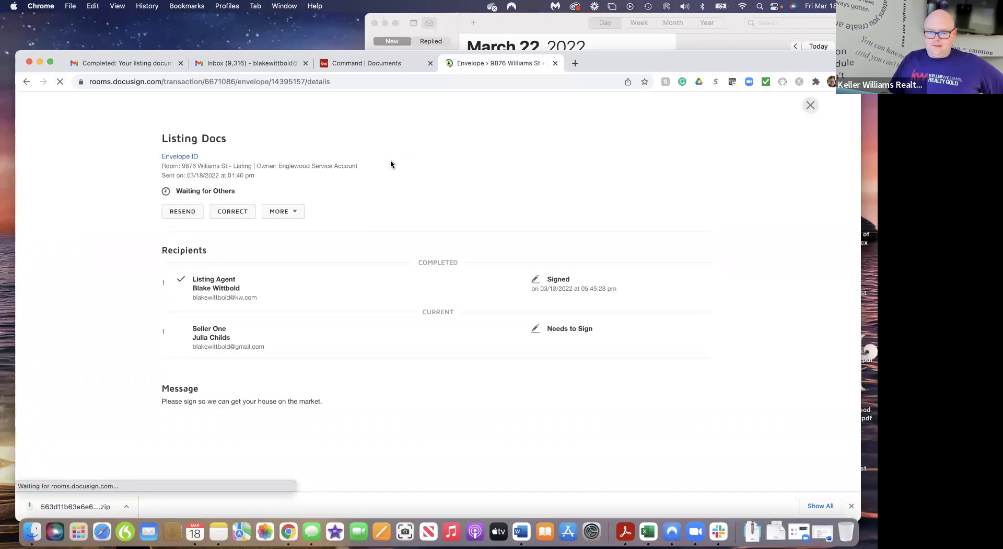
pyautogui.click(196, 215)
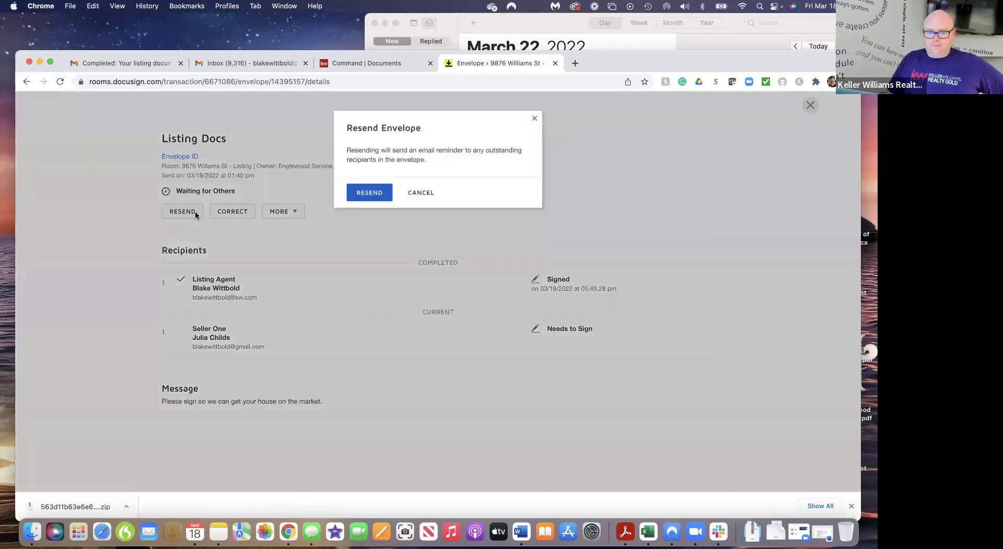
pyautogui.click(371, 194)
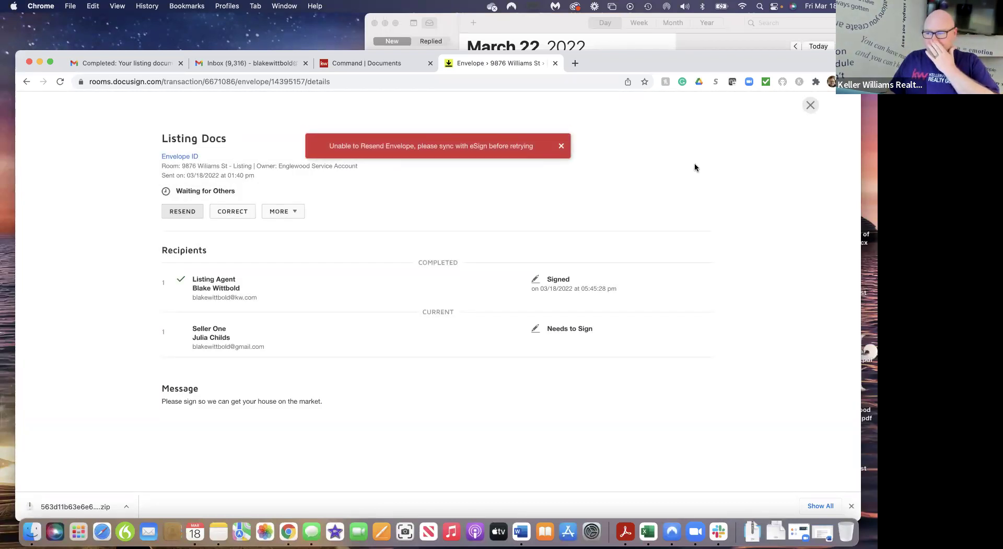
pyautogui.click(811, 105)
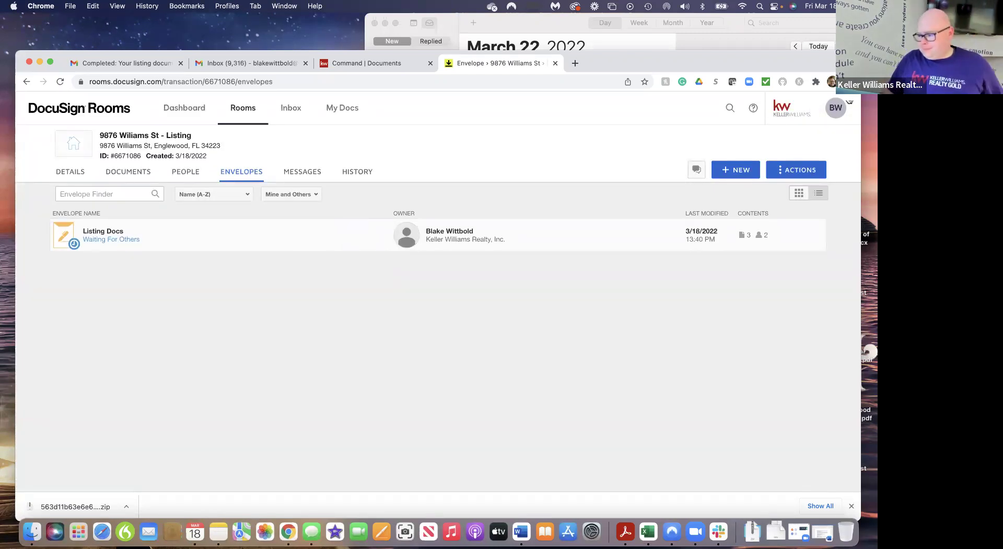
# Switch to DocuSign eSignature and open the 'Your listing documents!!!' envelope to verify it's Completed
pyautogui.click(836, 115)
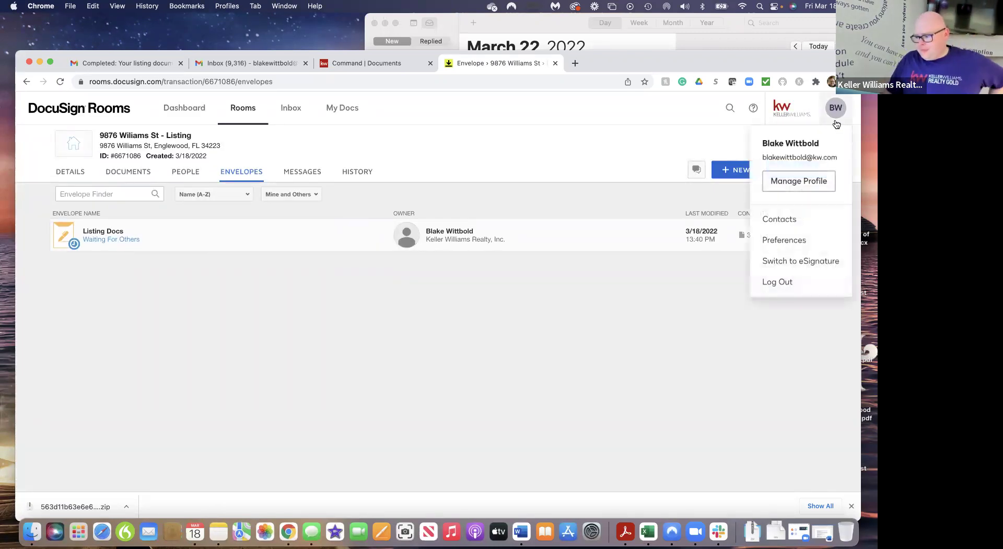
pyautogui.click(823, 261)
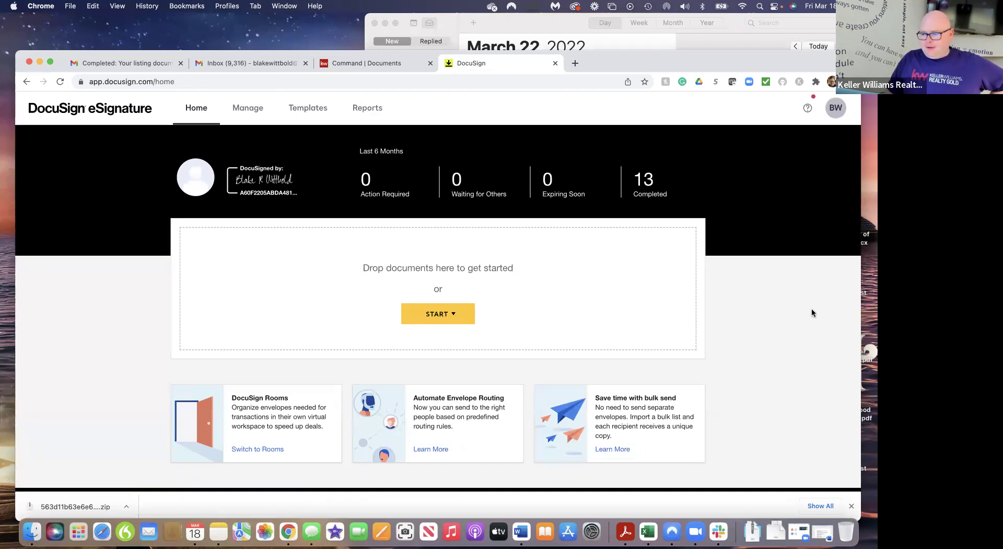
pyautogui.click(248, 107)
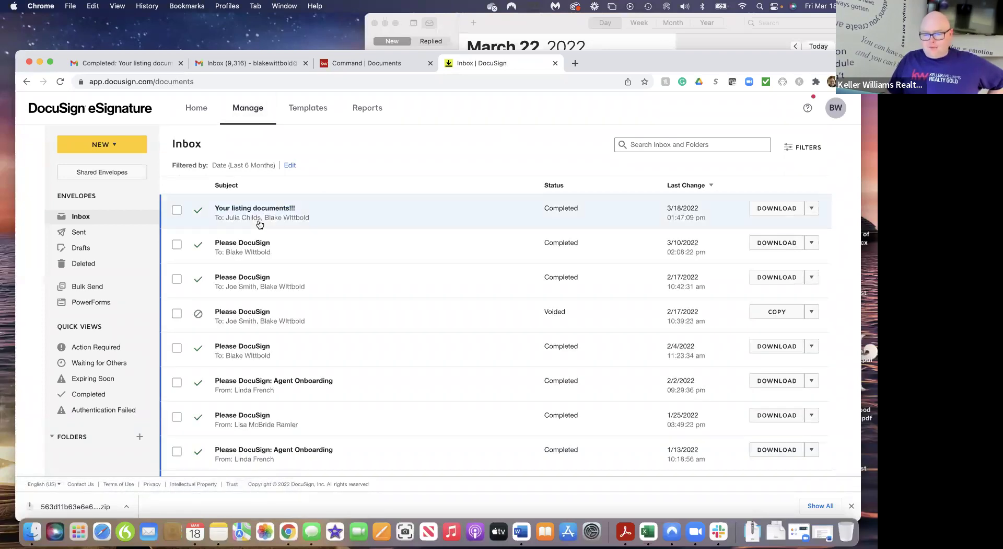
pyautogui.click(256, 210)
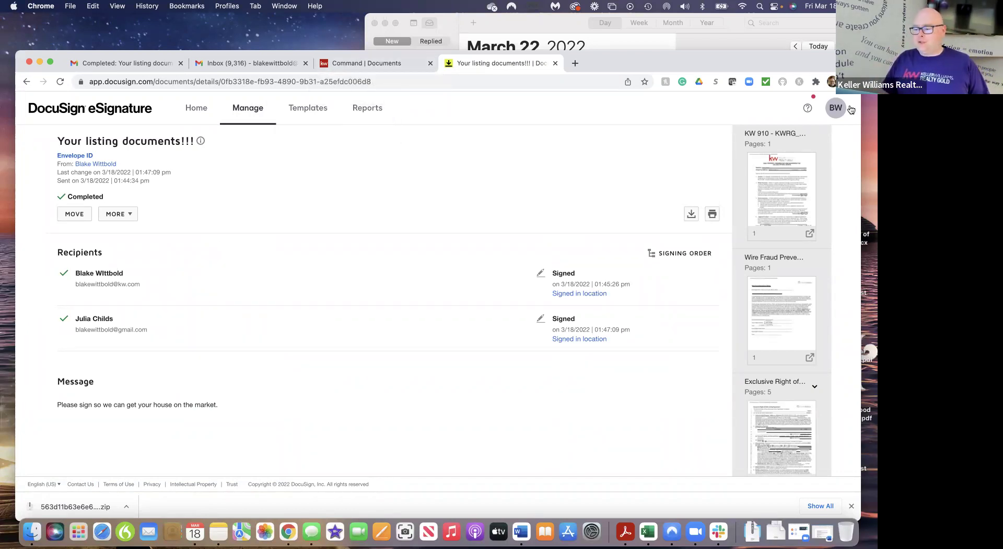
# Recheck the envelope inbox from the eSignature home, then switch back to Rooms
pyautogui.click(837, 111)
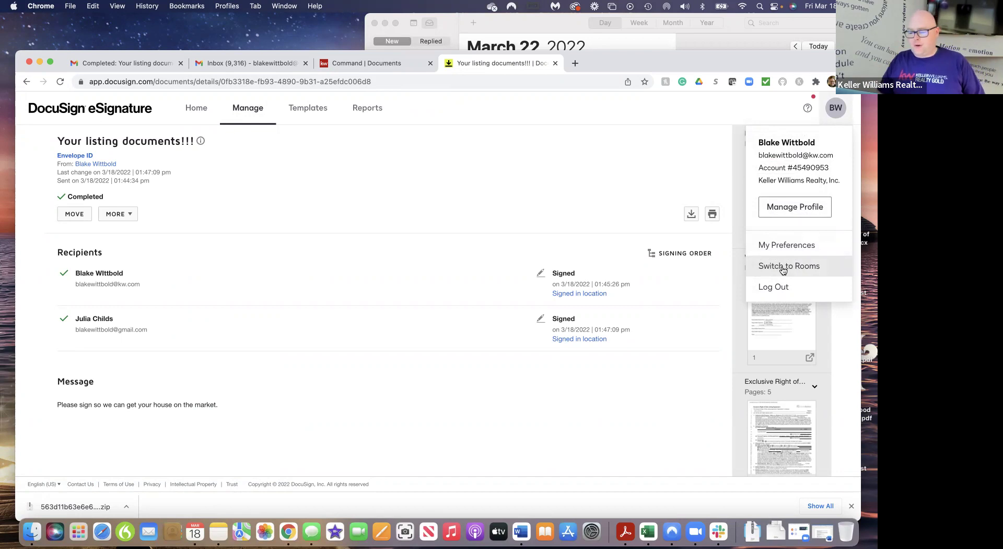
pyautogui.click(501, 203)
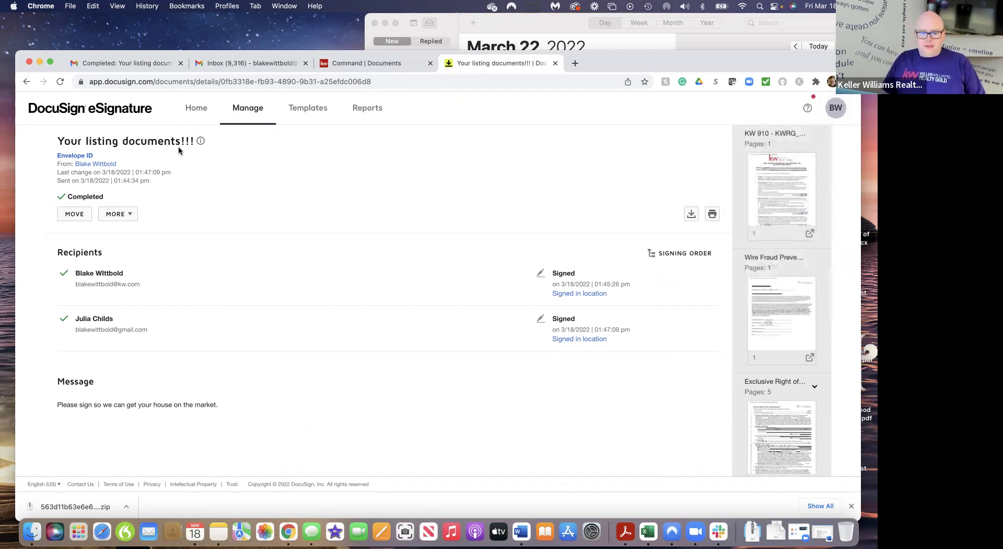
pyautogui.click(197, 109)
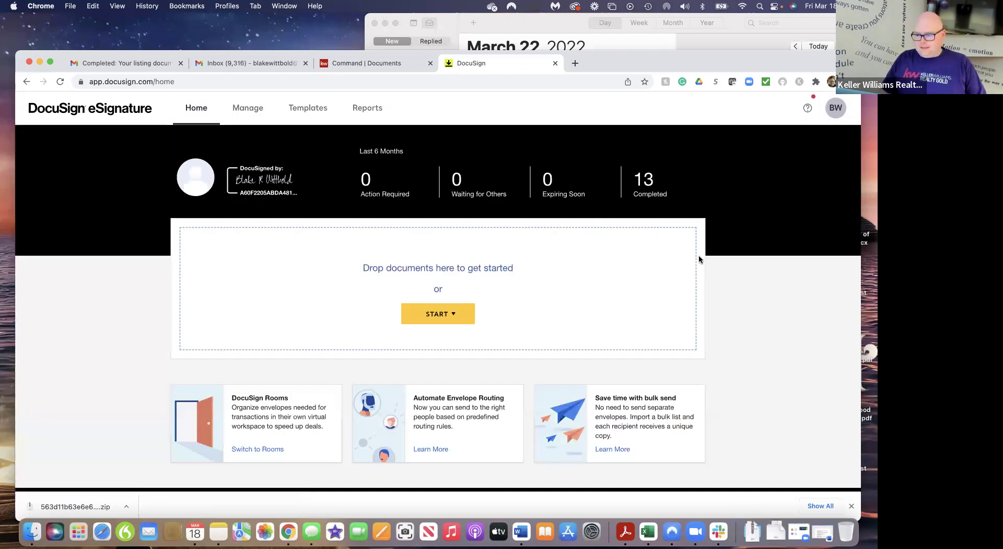
pyautogui.click(249, 108)
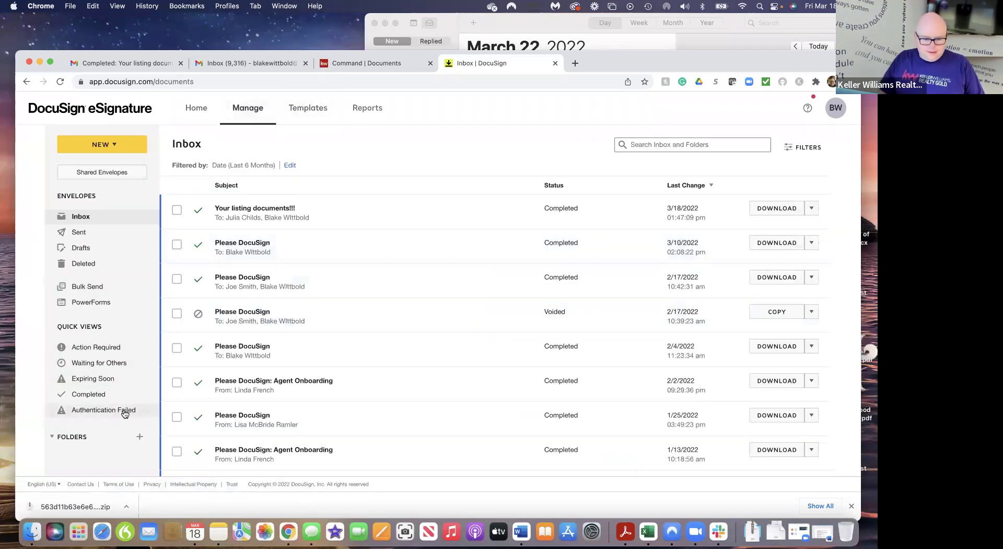
pyautogui.scroll(-1, 126, 410)
pyautogui.scroll(1, 126, 413)
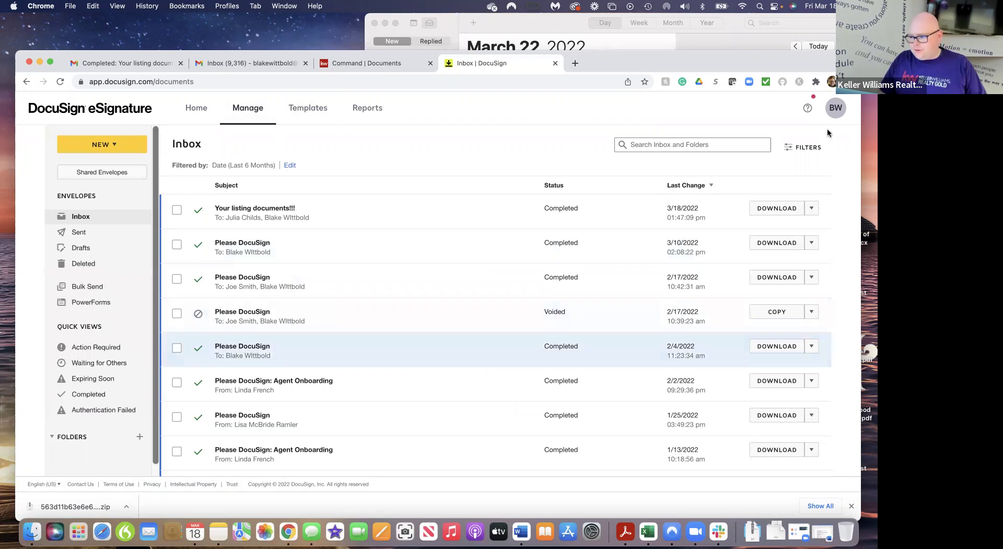
pyautogui.click(839, 107)
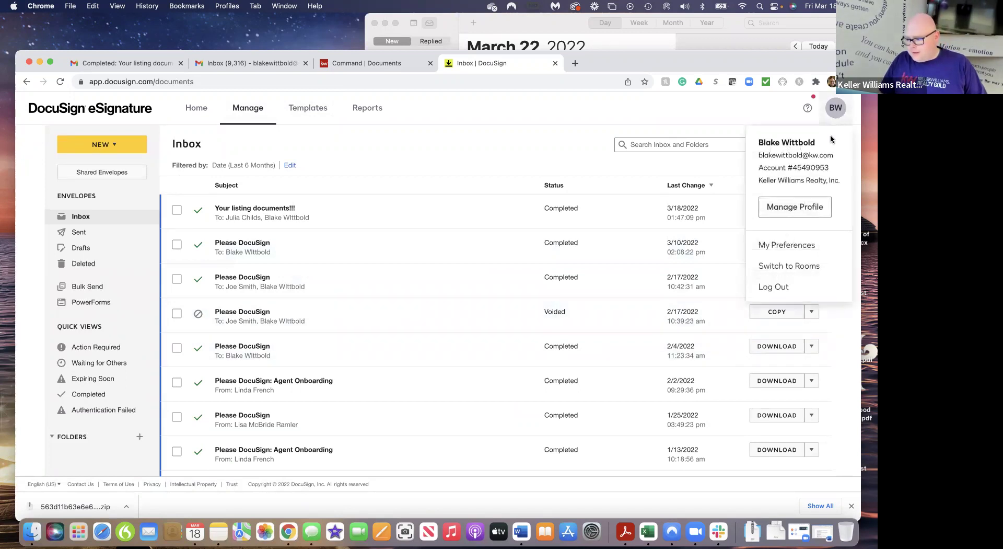
pyautogui.click(794, 265)
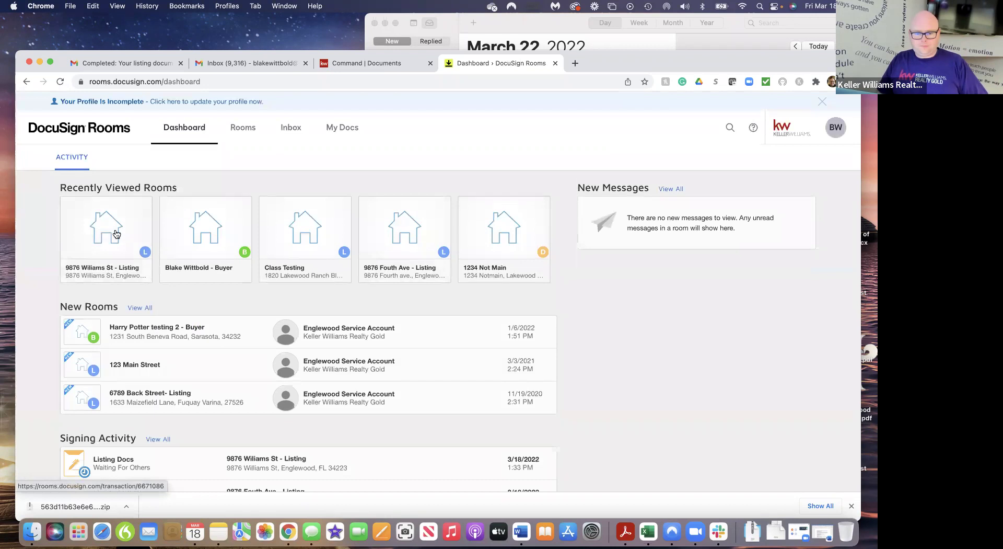
pyautogui.click(115, 234)
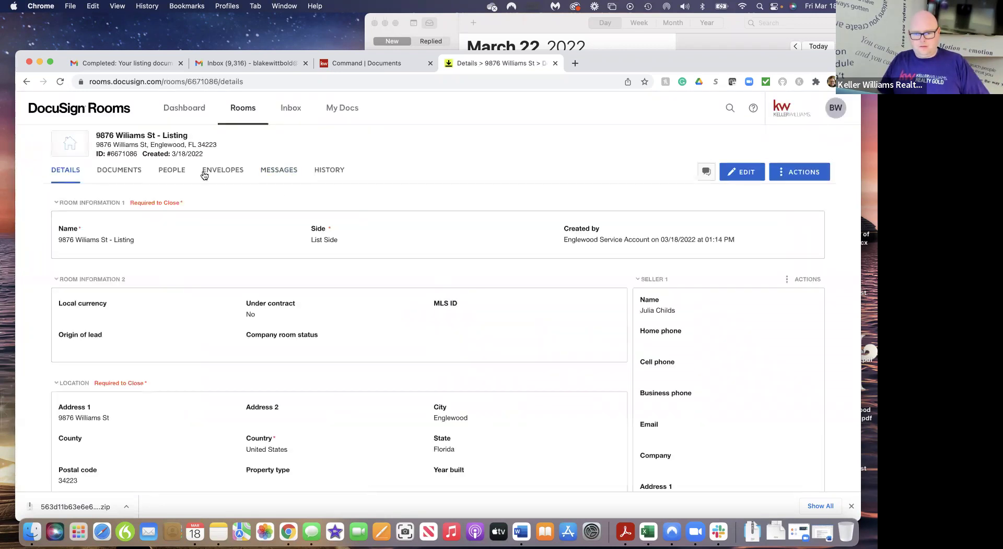
pyautogui.click(215, 169)
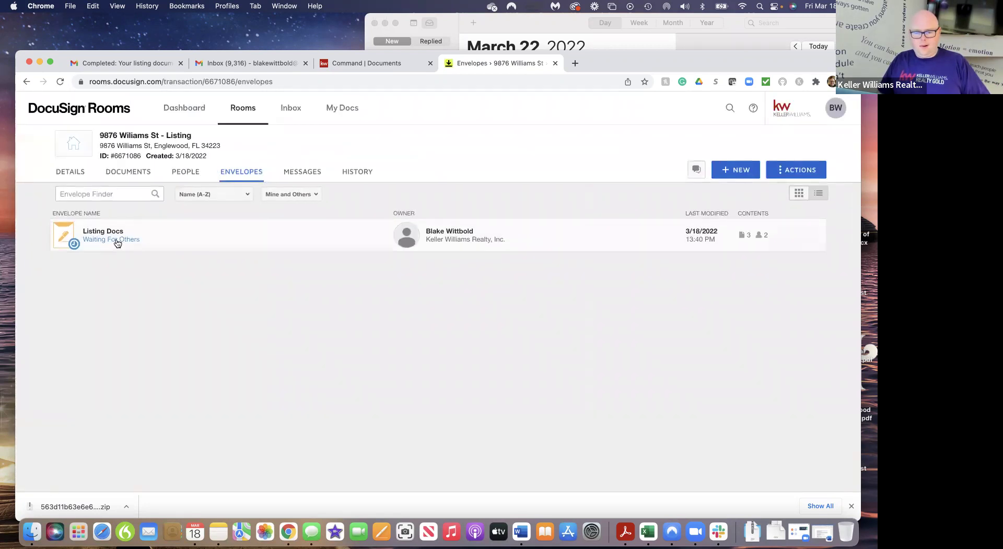
pyautogui.click(754, 109)
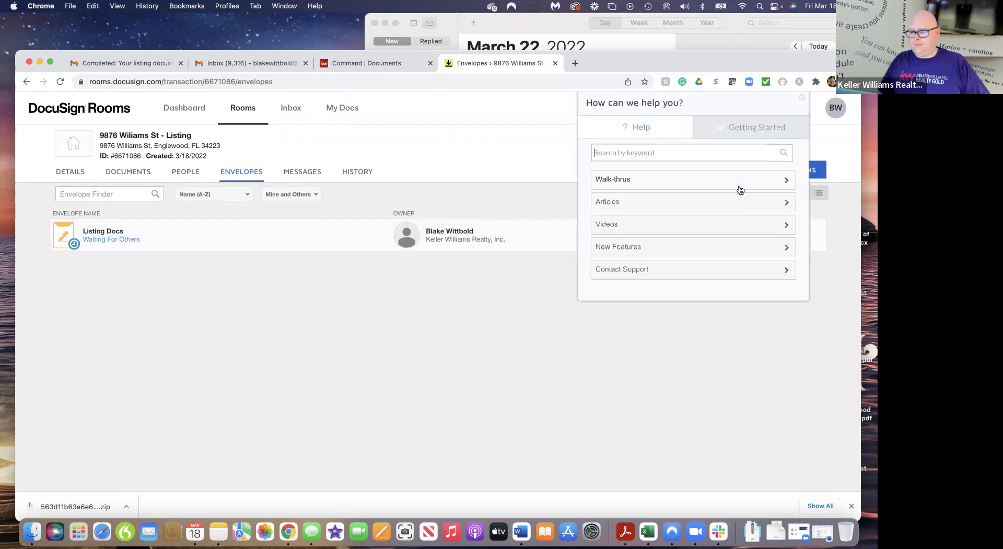
pyautogui.click(653, 152)
pyautogui.write('sync')
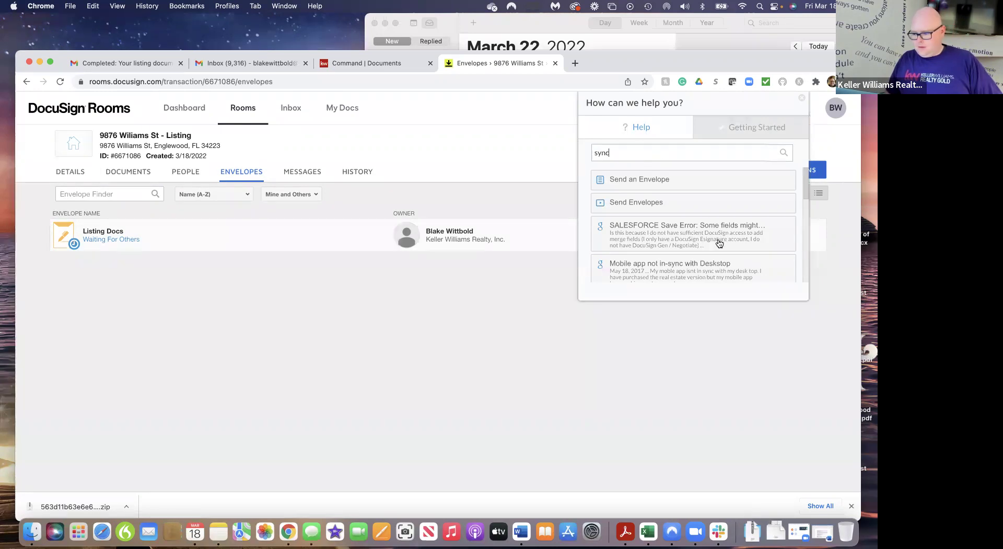
pyautogui.scroll(-3, 719, 243)
pyautogui.scroll(3, 719, 242)
pyautogui.scroll(-1, 707, 214)
pyautogui.write('esignature')
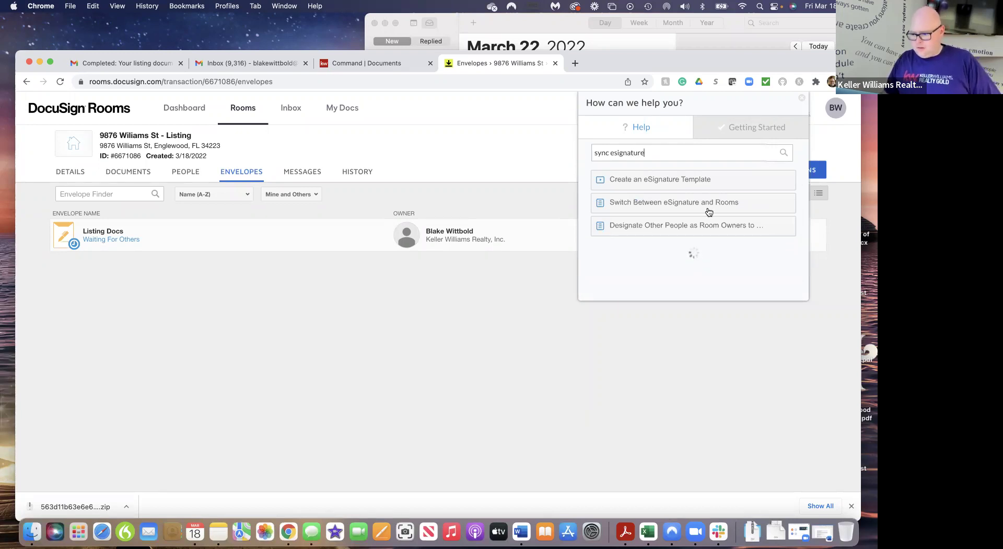
pyautogui.scroll(-3, 697, 230)
pyautogui.scroll(3, 695, 228)
pyautogui.scroll(-5, 695, 229)
pyautogui.scroll(3, 695, 228)
pyautogui.scroll(2, 695, 228)
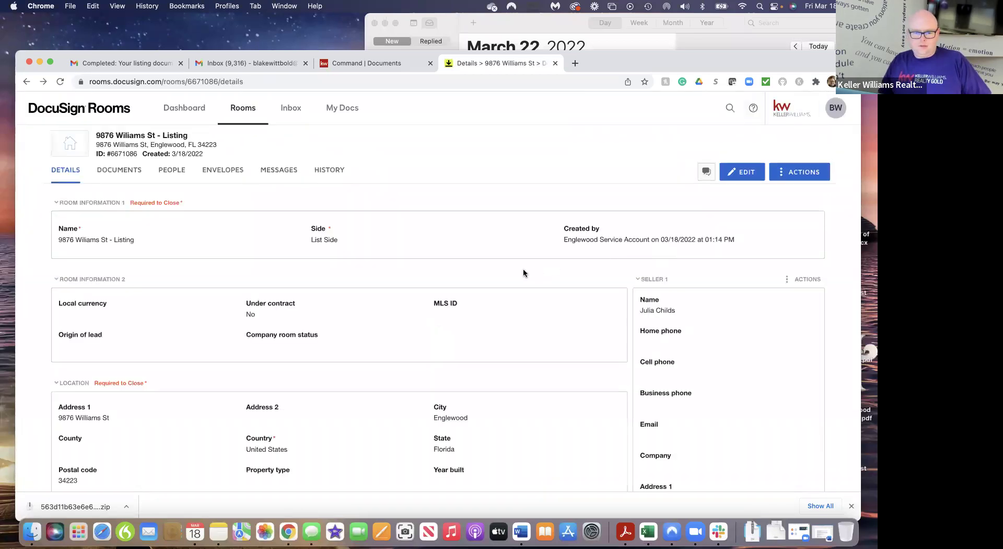
pyautogui.click(223, 175)
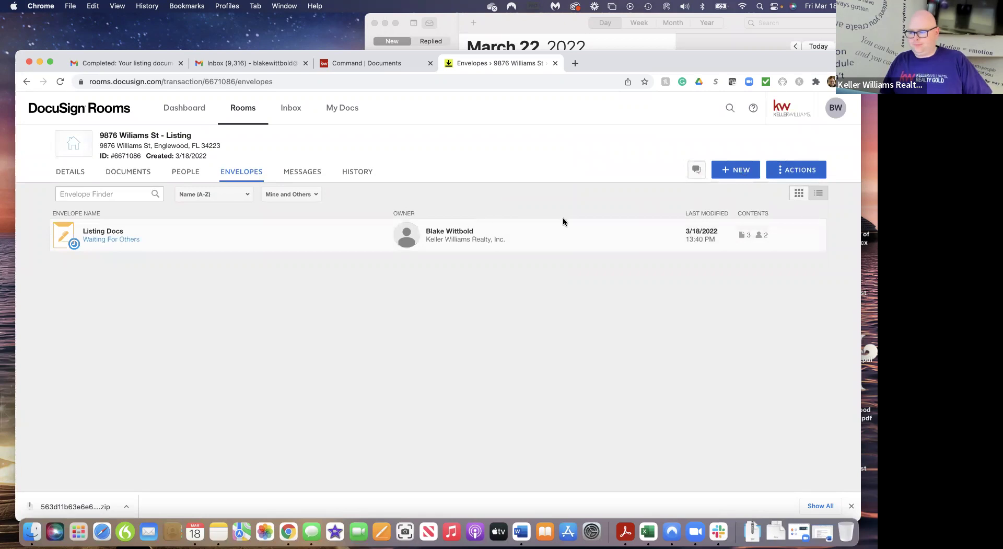
pyautogui.click(61, 82)
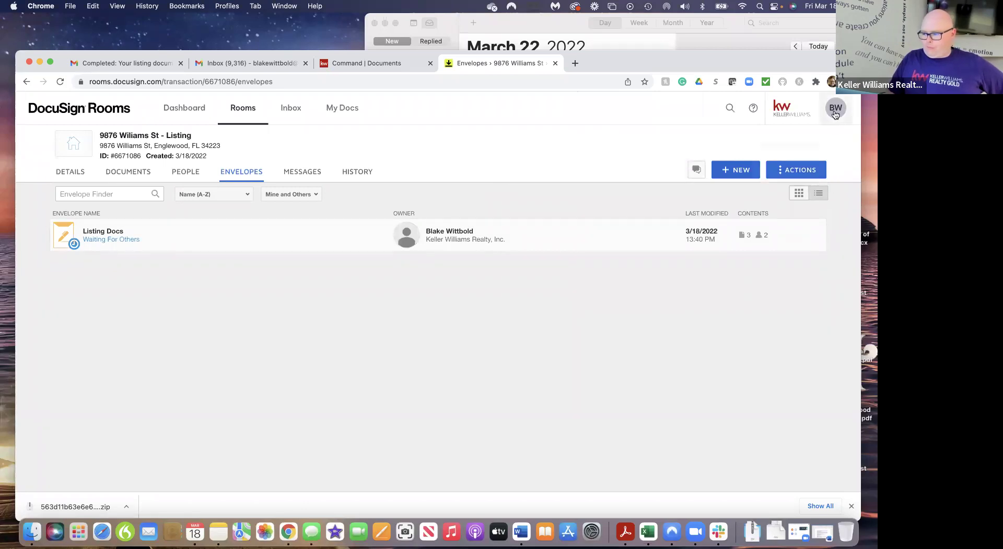
# Switch to eSignature and show the Manage inbox with 'Your listing documents!!!' marked Completed
pyautogui.click(836, 108)
pyautogui.click(795, 263)
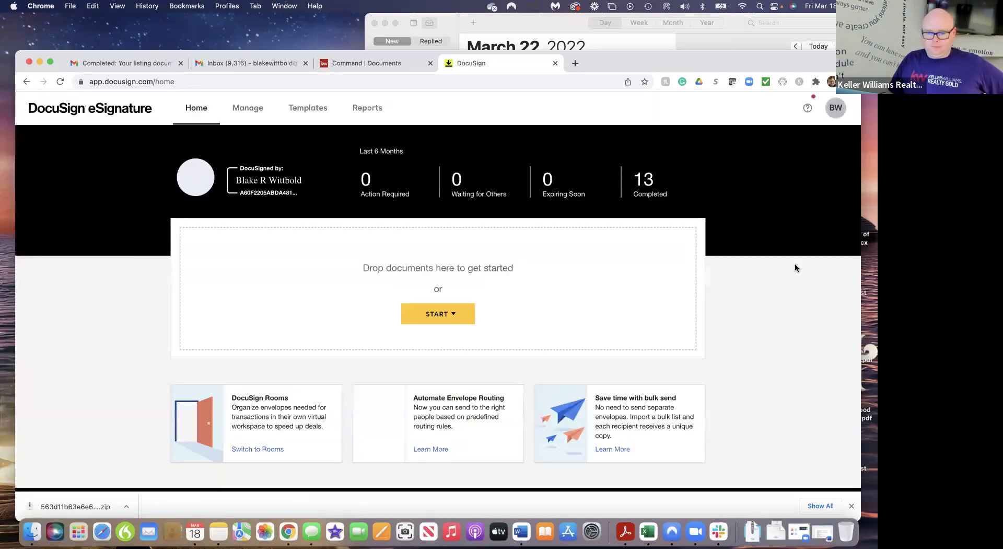
pyautogui.click(839, 111)
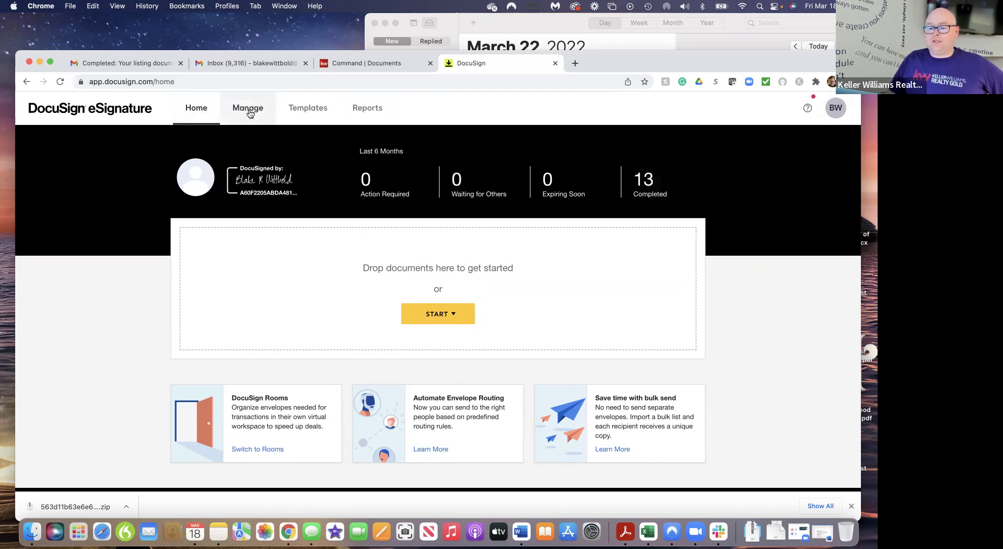
pyautogui.click(248, 111)
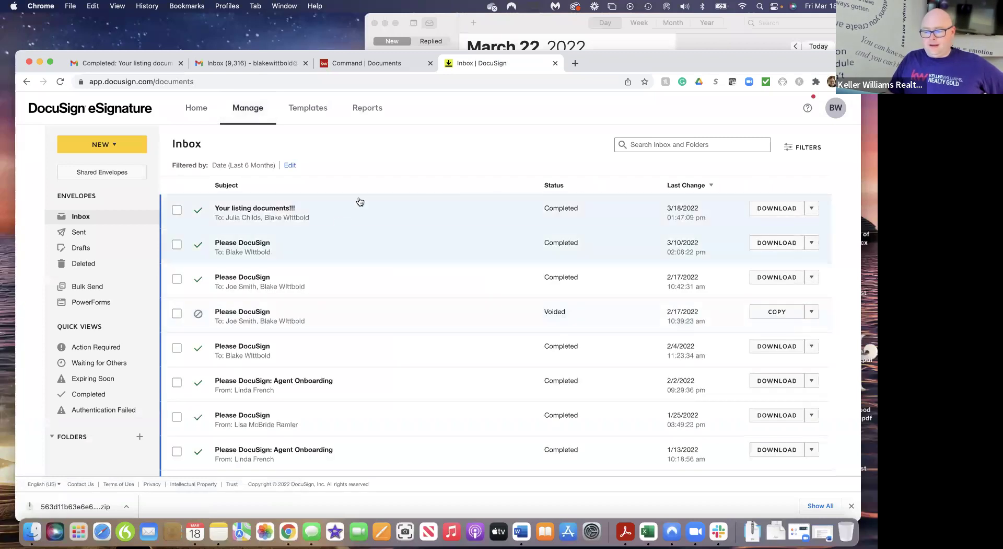
# Download all four signed files as Your_listing_documents!!!.zip and unzip it into Downloads
pyautogui.click(782, 208)
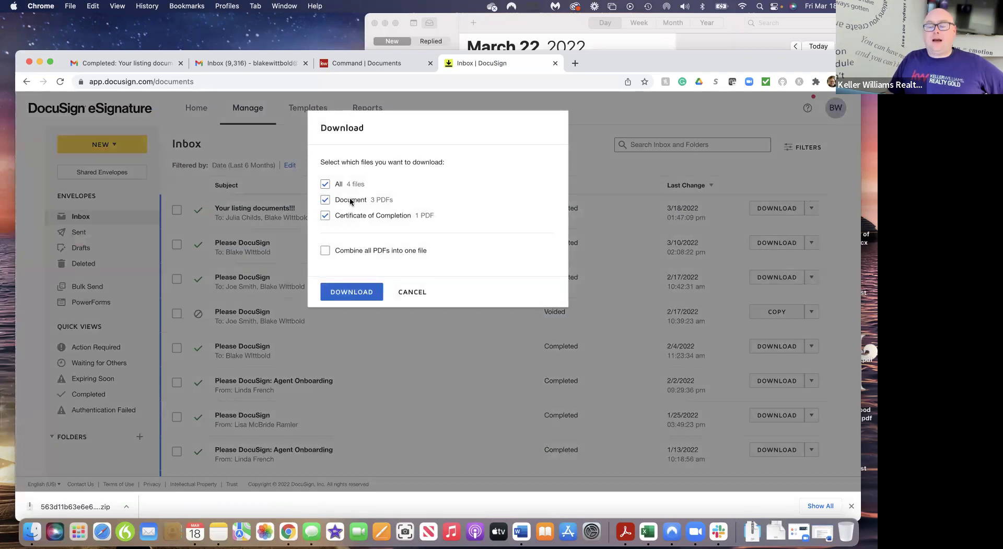
pyautogui.click(352, 293)
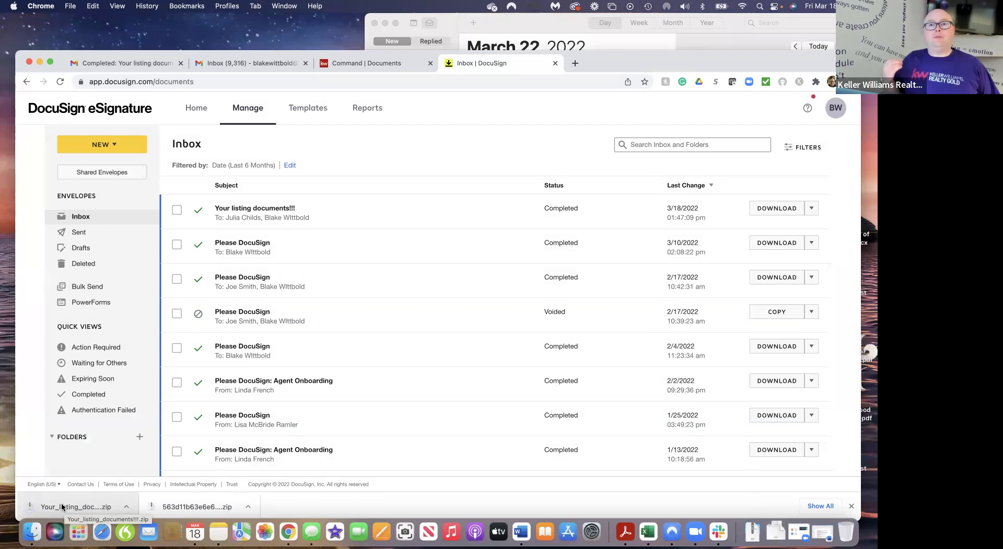
pyautogui.click(62, 507)
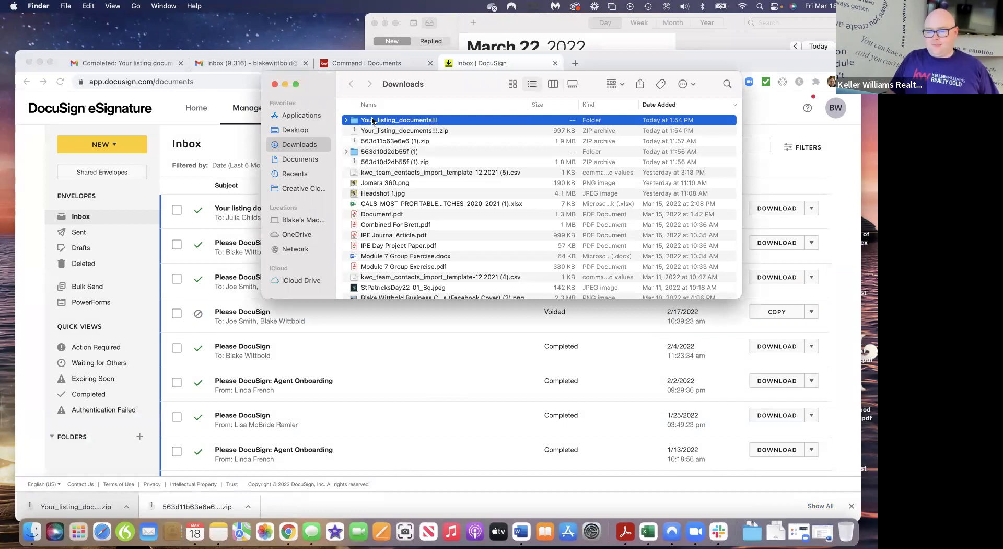
pyautogui.click(829, 110)
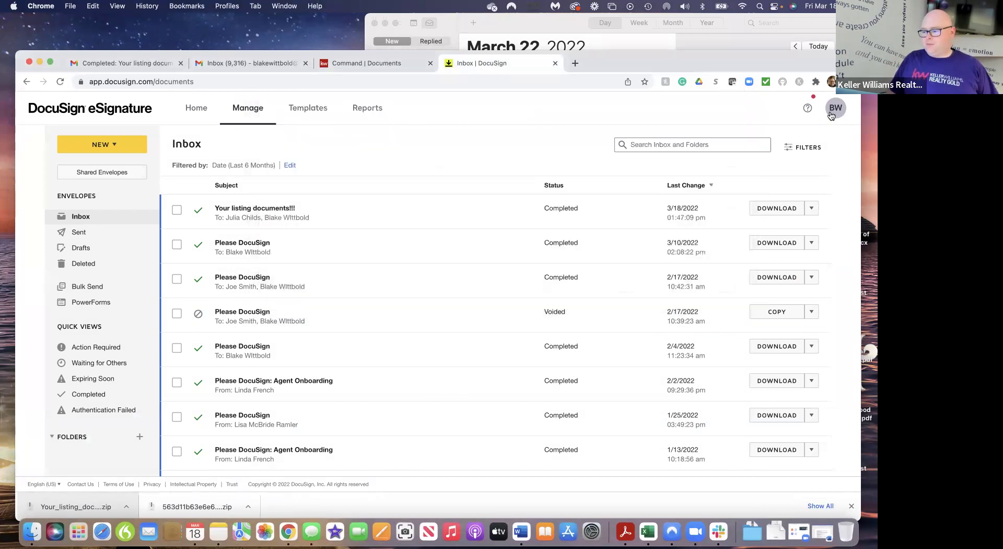
pyautogui.click(830, 110)
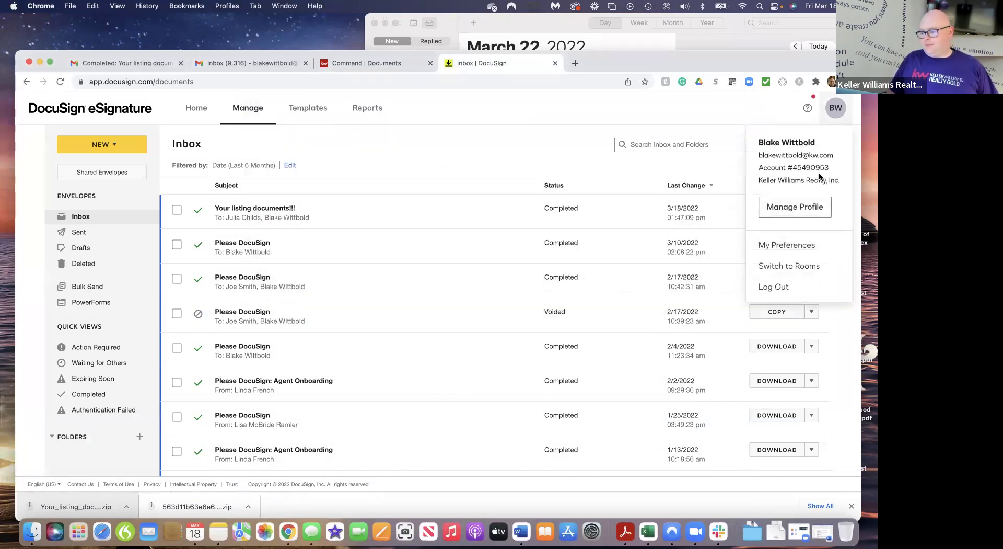
pyautogui.click(802, 272)
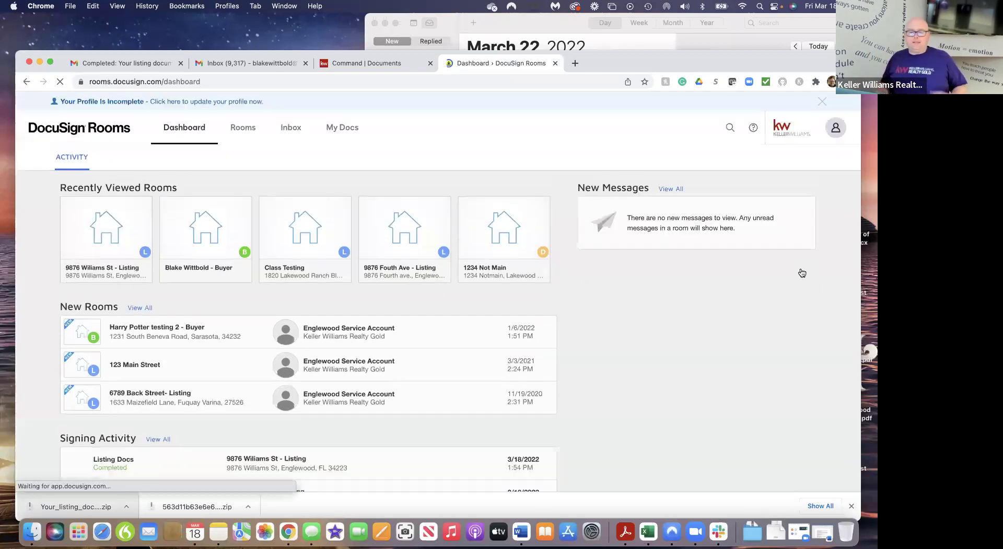
pyautogui.click(127, 250)
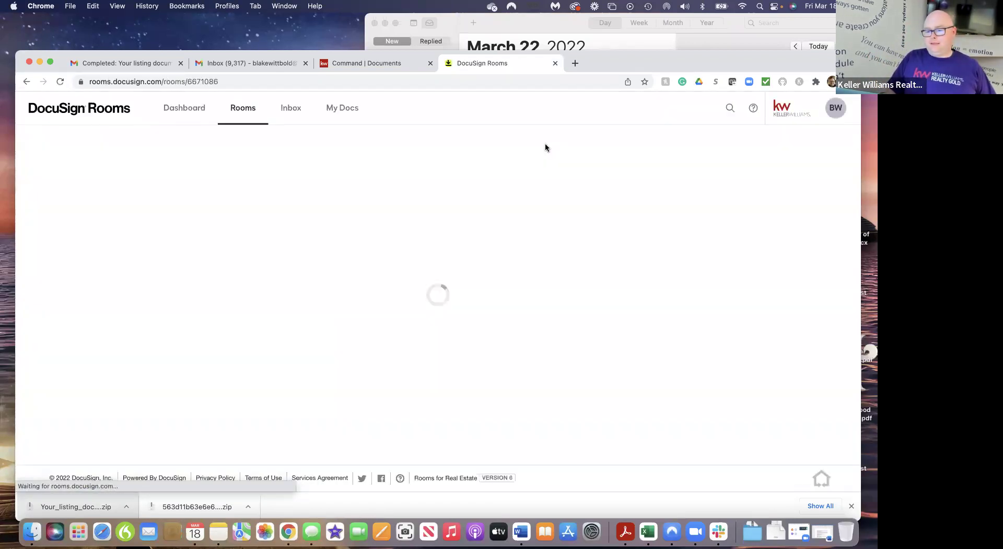
pyautogui.click(124, 168)
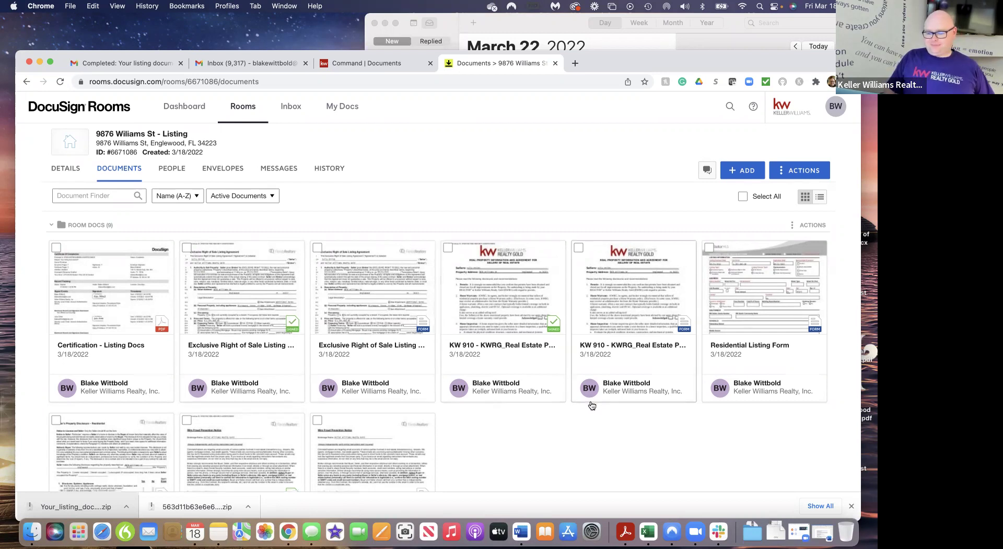
pyautogui.scroll(-5, 579, 408)
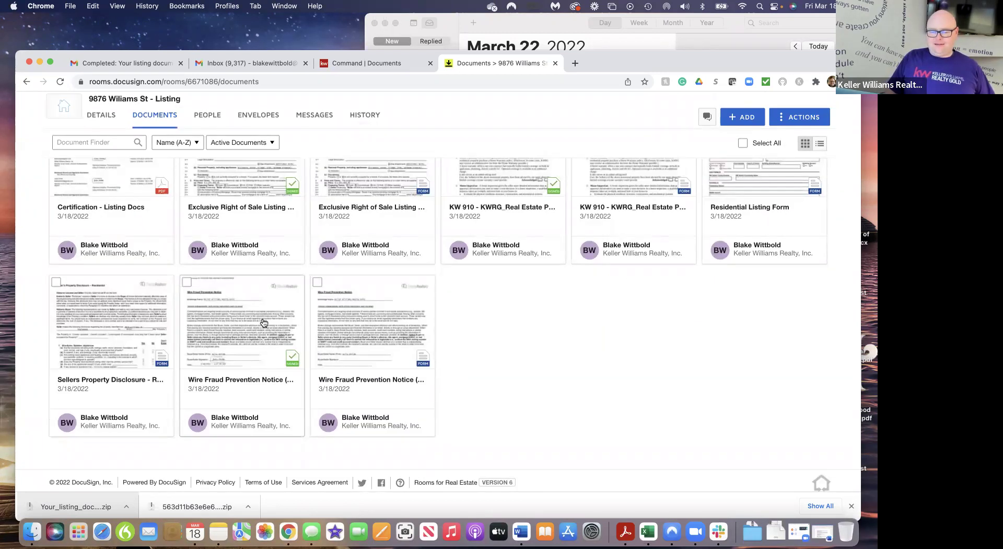
pyautogui.scroll(5, 264, 324)
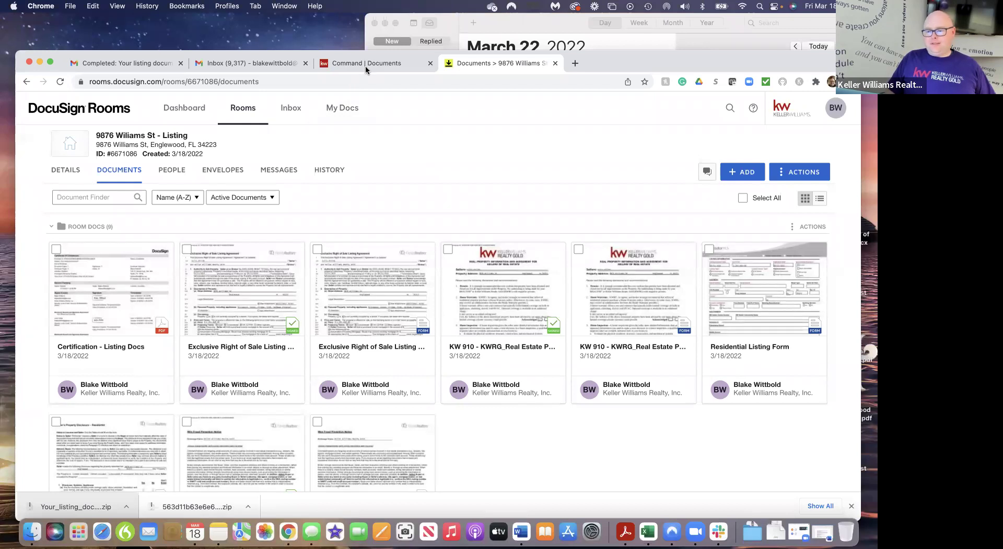
# On the Command | Documents checklist, keep DocuSign as the source and choose Room Docs as working folder
pyautogui.click(366, 69)
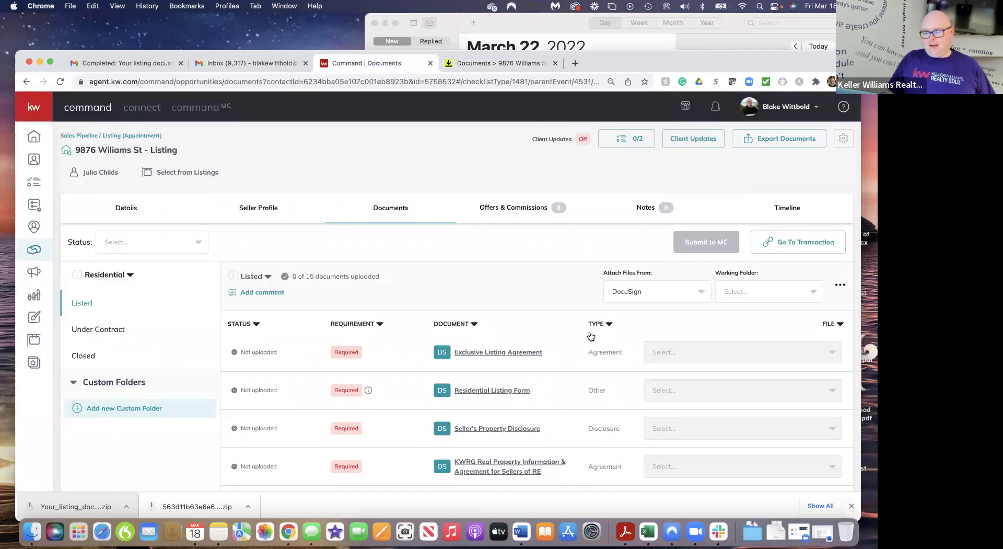
pyautogui.scroll(-2, 537, 354)
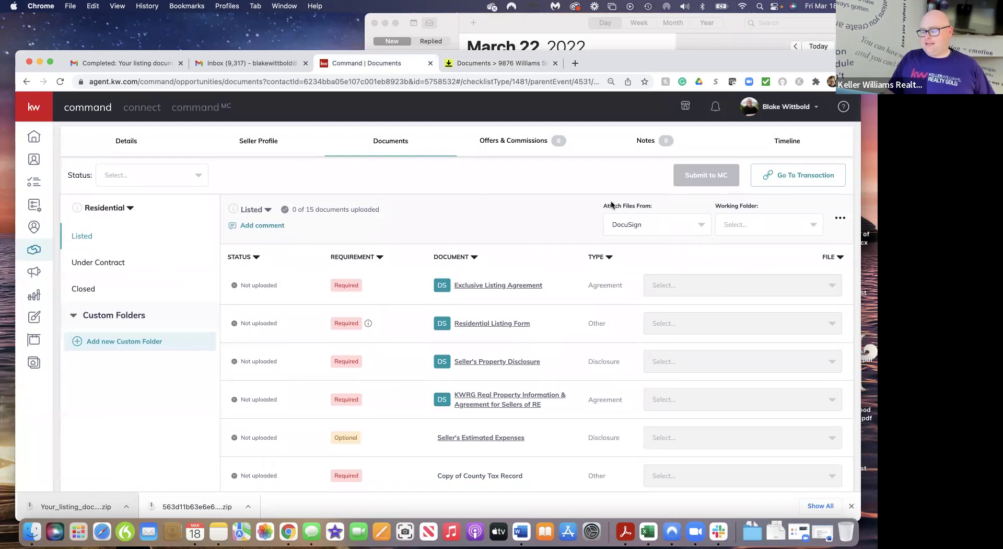
pyautogui.click(701, 225)
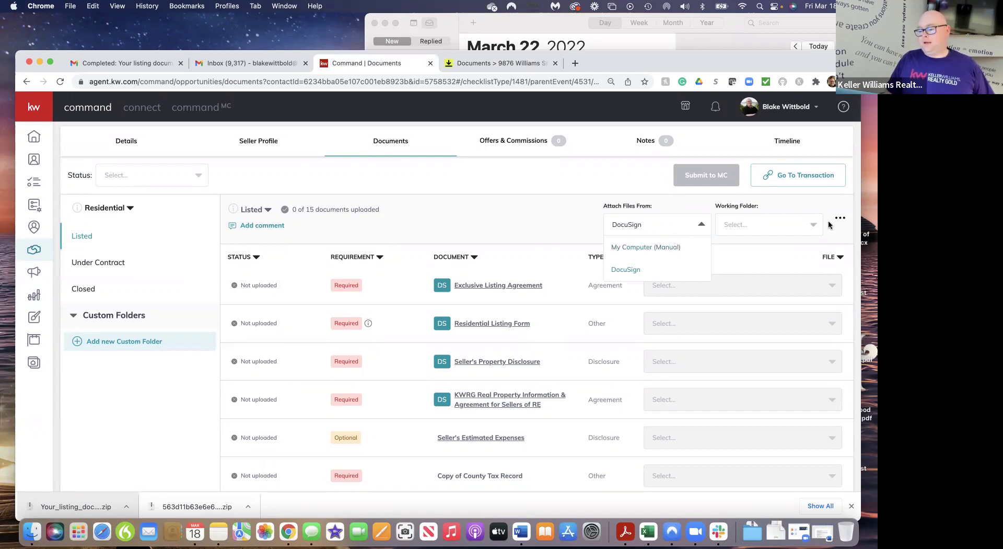
pyautogui.click(813, 229)
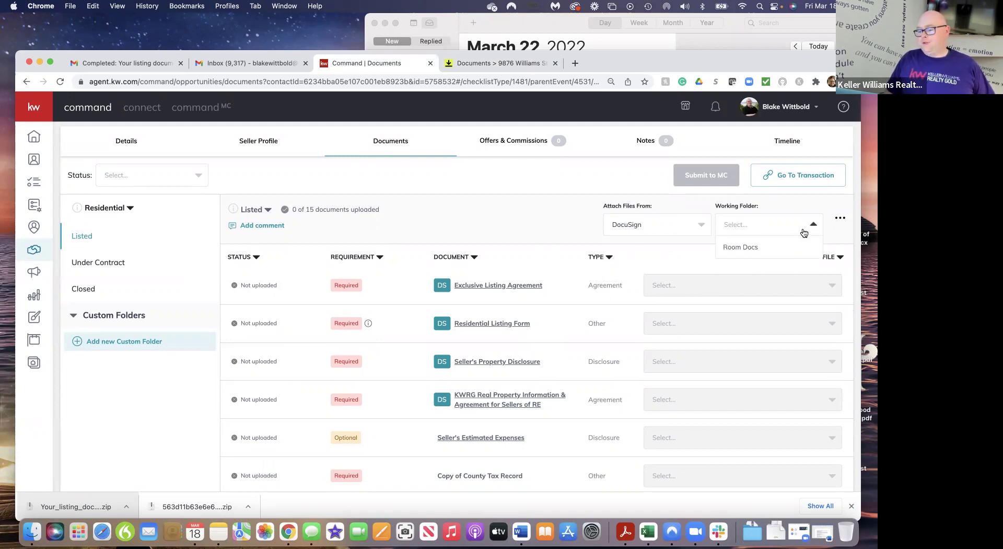
pyautogui.click(737, 249)
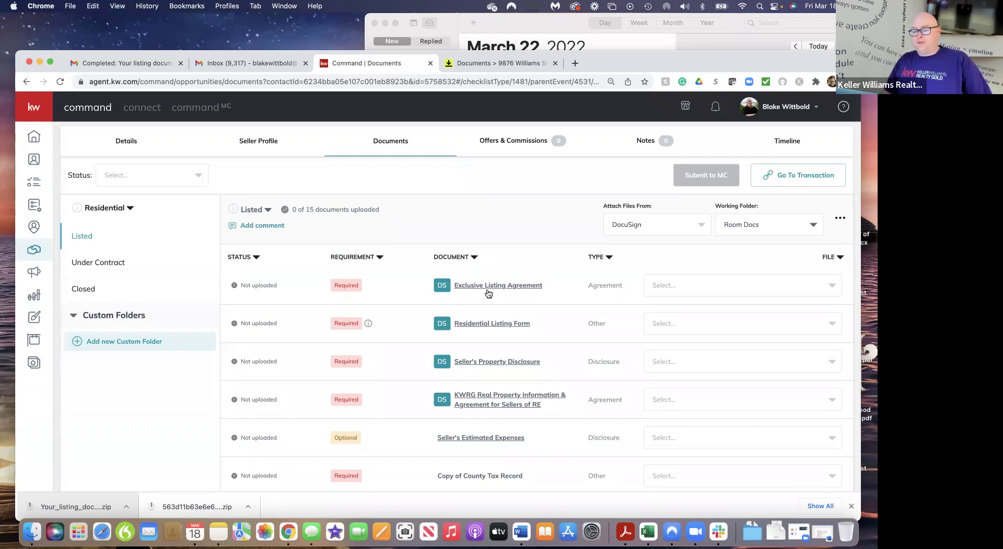
pyautogui.click(832, 286)
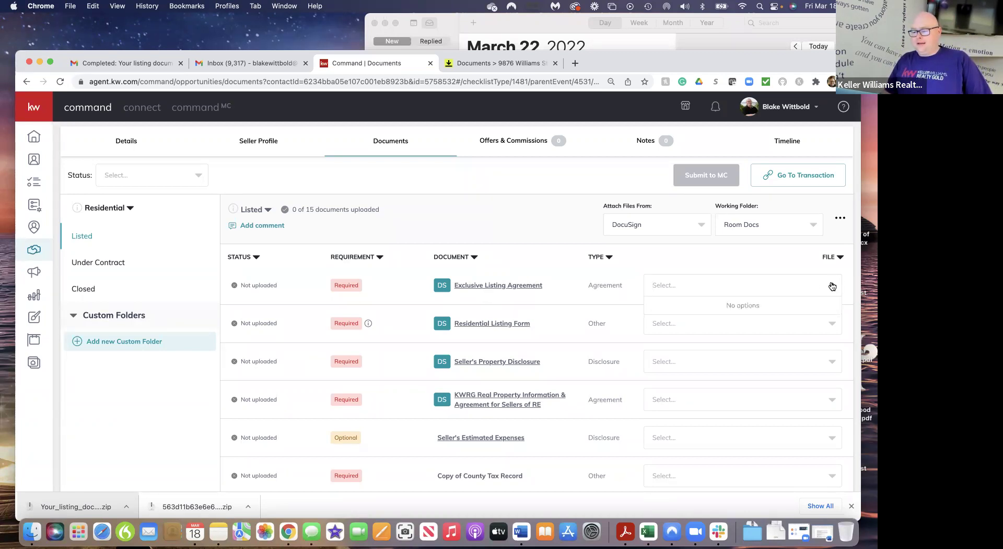
pyautogui.click(756, 276)
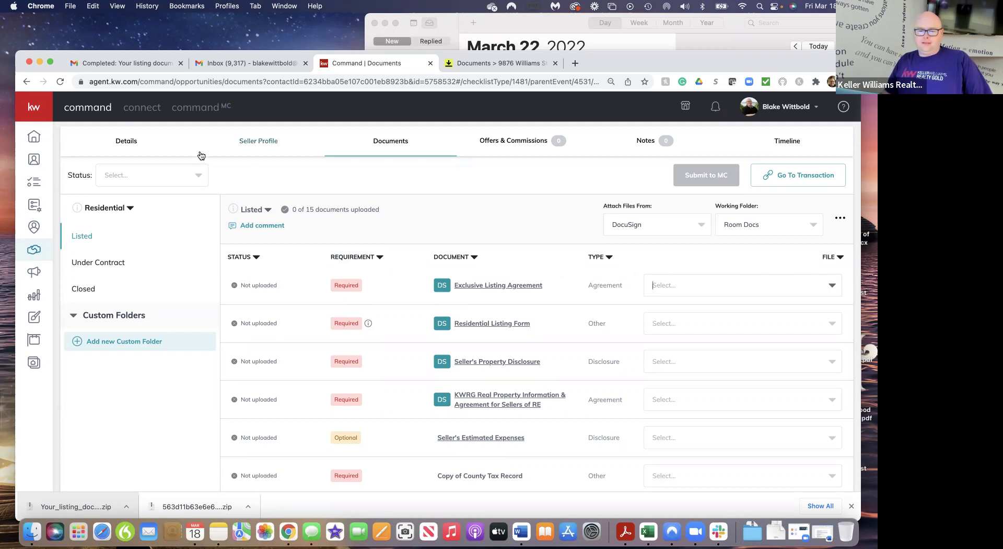
# Sync the transaction from Details, confirm Update for the room, and return to the Documents checklist
pyautogui.click(119, 143)
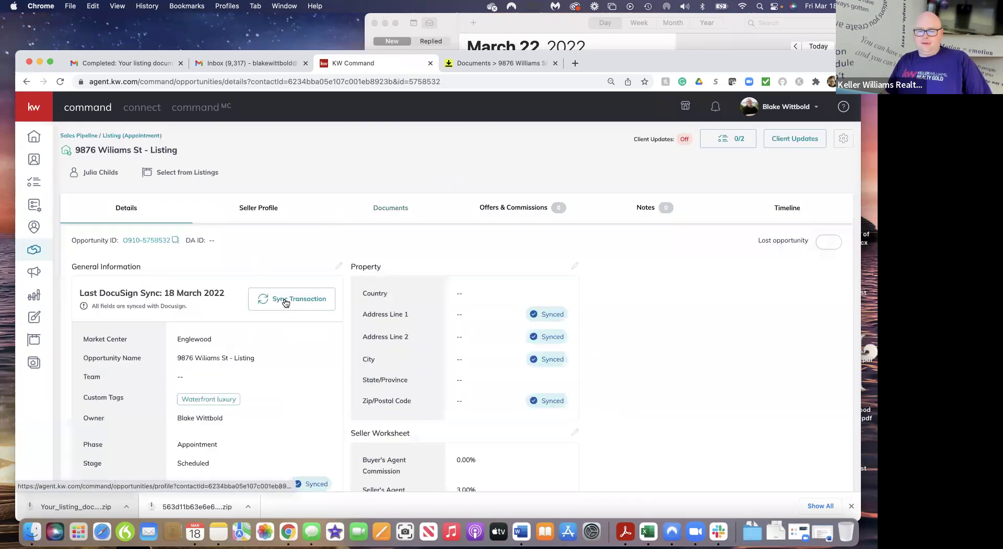
pyautogui.click(288, 299)
pyautogui.click(472, 373)
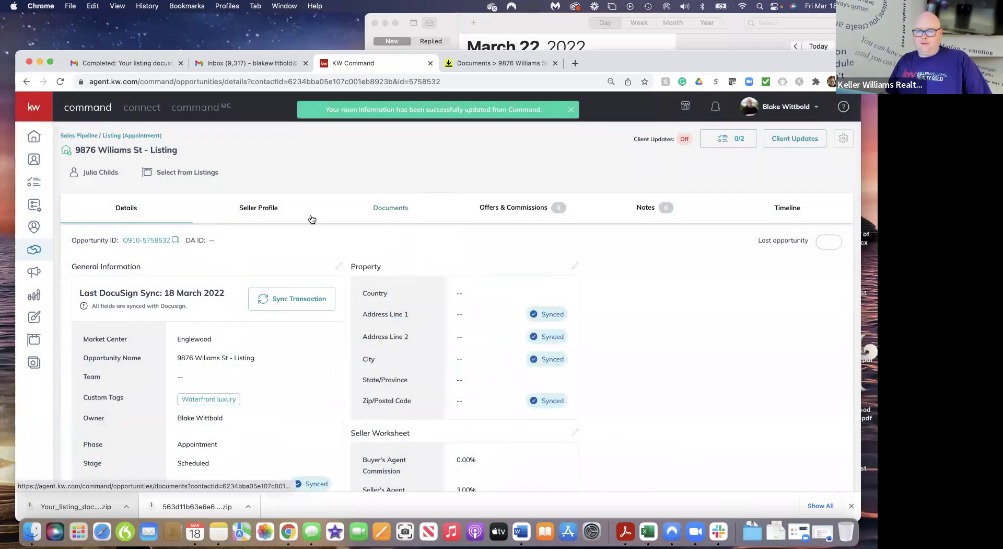
pyautogui.click(395, 209)
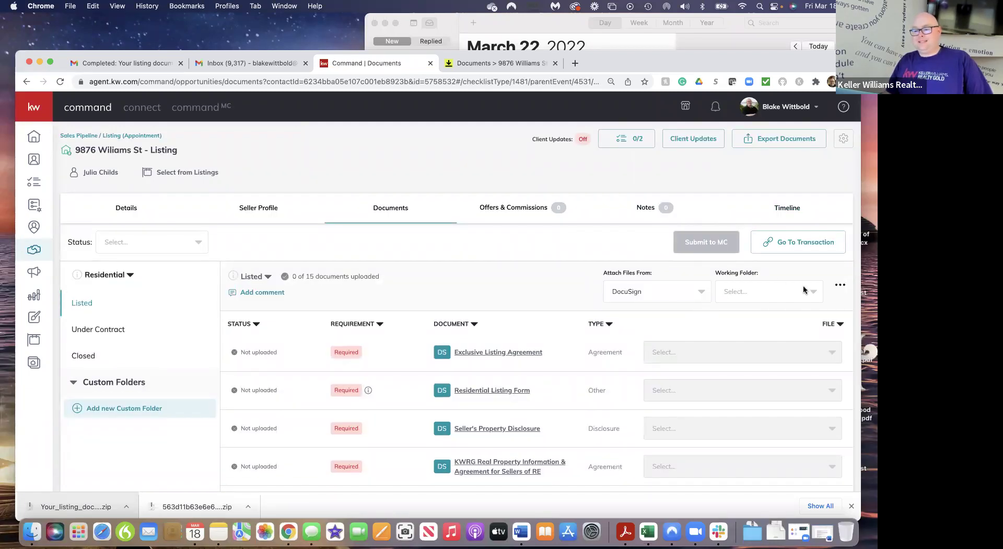
# Choose Room Docs and attach the signed Exclusive Right of Sale PDF to Exclusive Listing Agreement
pyautogui.click(805, 291)
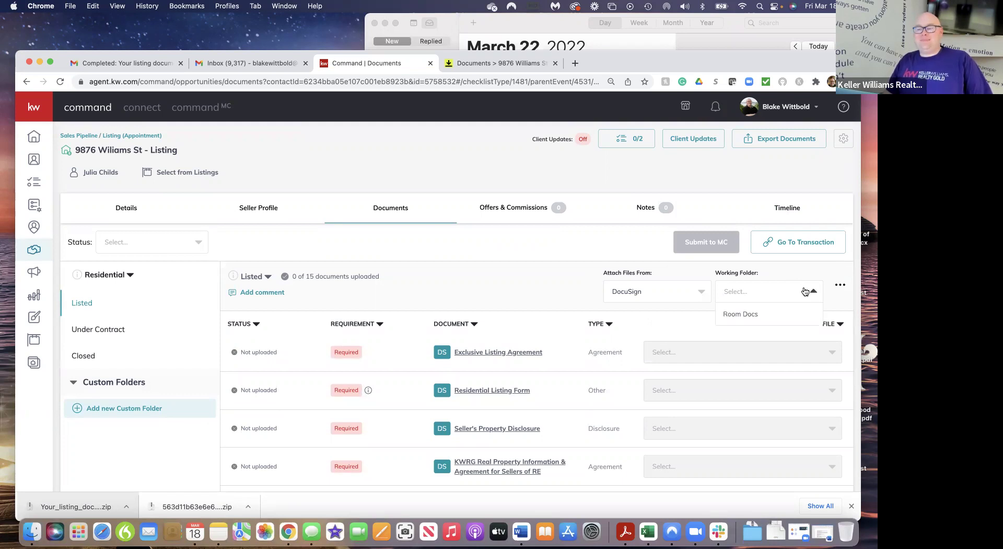
pyautogui.click(761, 317)
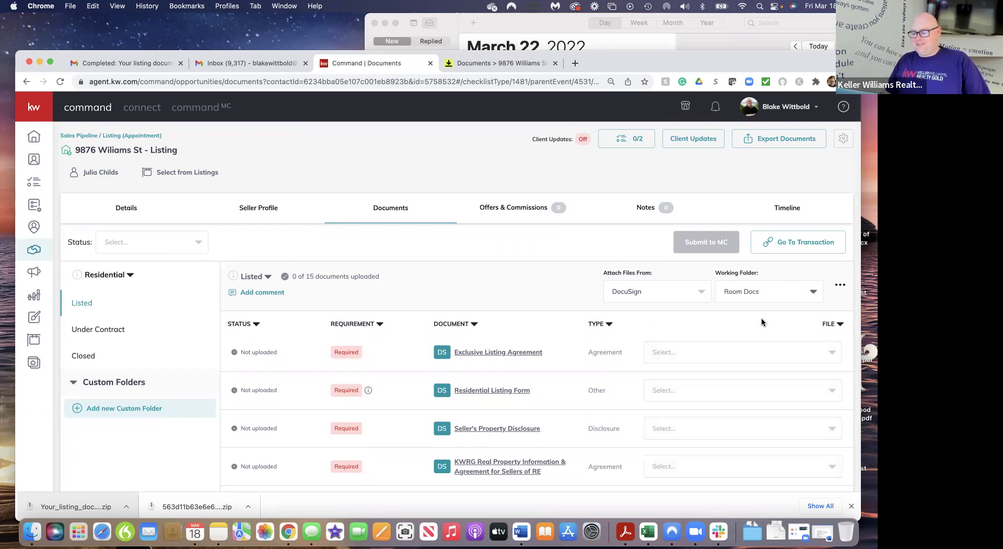
pyautogui.click(832, 353)
pyautogui.scroll(-1, 771, 355)
pyautogui.scroll(1, 771, 355)
pyautogui.scroll(-3, 782, 309)
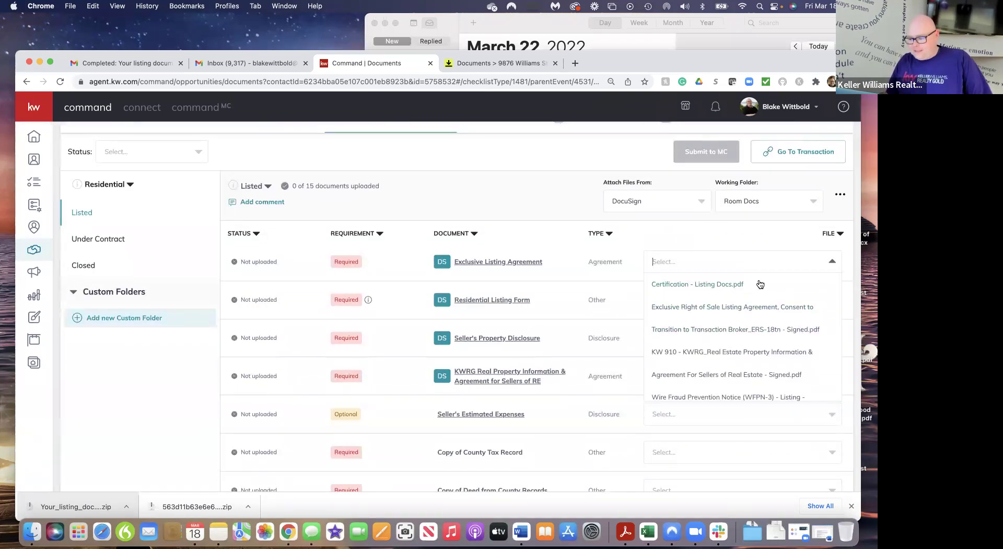
pyautogui.click(742, 308)
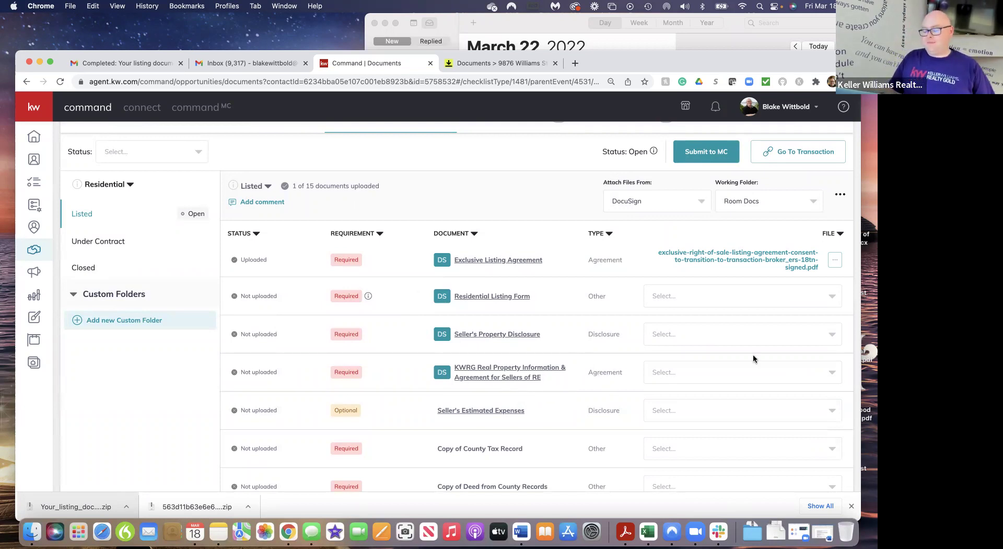
# Attach the signed KW 910 PDF to the KWRG agreement row
pyautogui.click(835, 376)
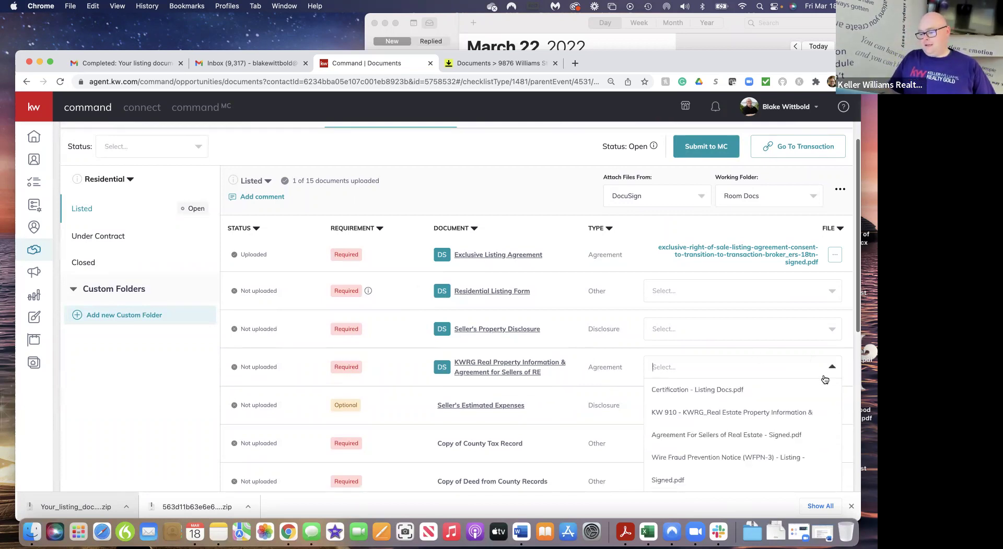
pyautogui.click(756, 433)
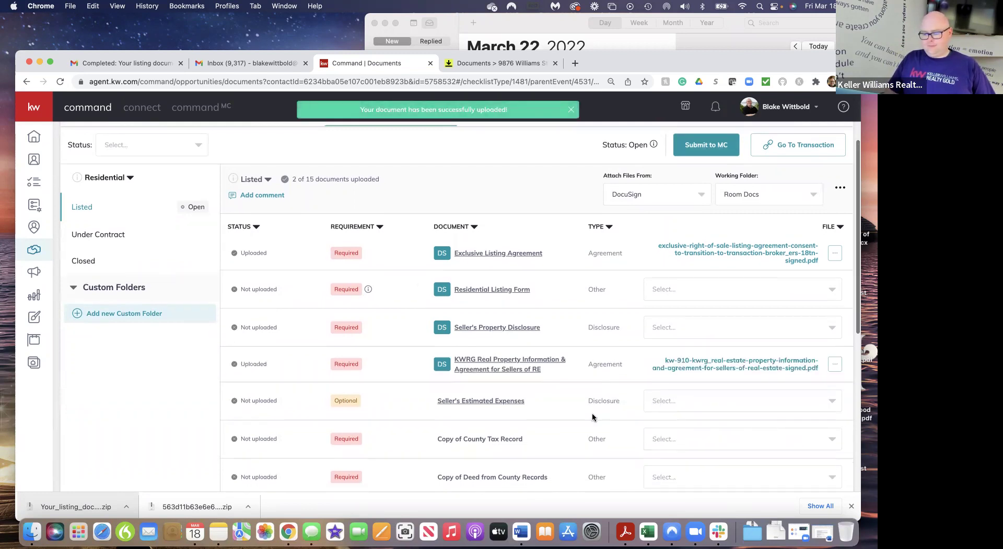
pyautogui.scroll(-5, 592, 416)
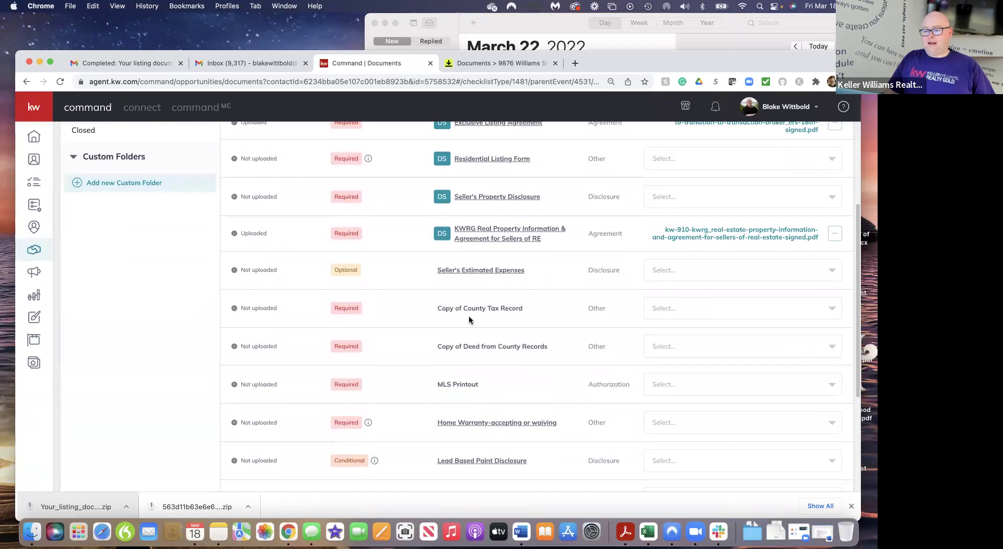
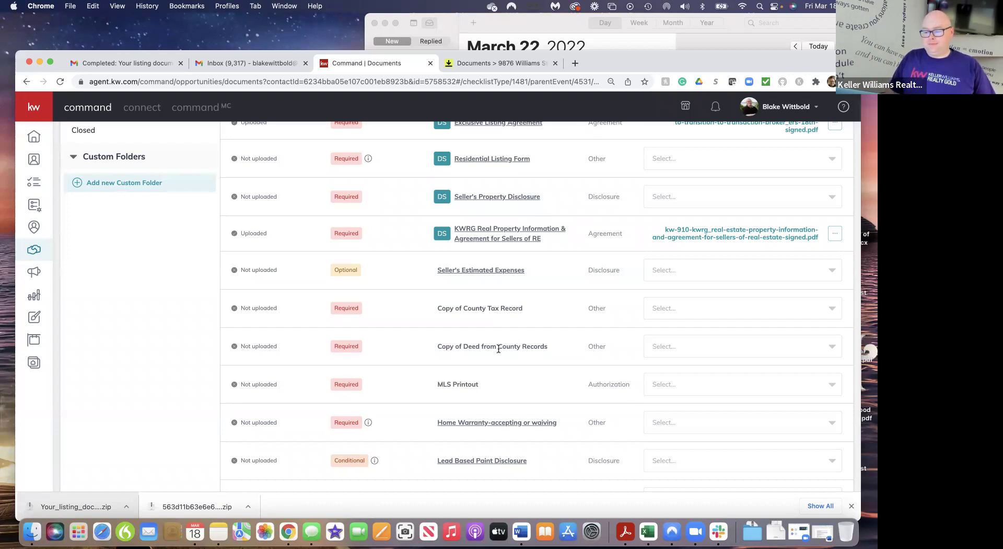
# In a new tab, search for and open the Charlotte County Property Appraiser website
pyautogui.click(575, 63)
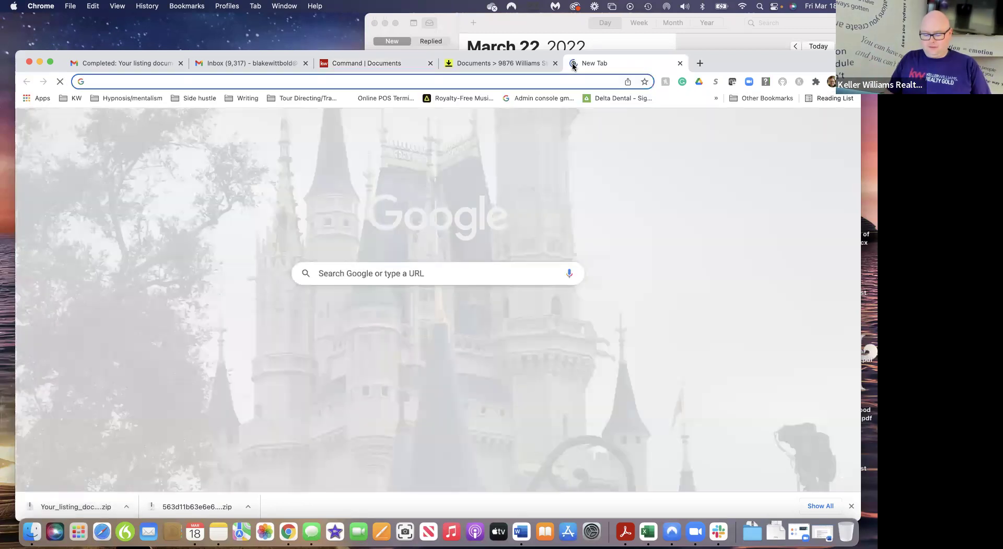
pyautogui.write('chaa')
pyautogui.press('BackSpace')
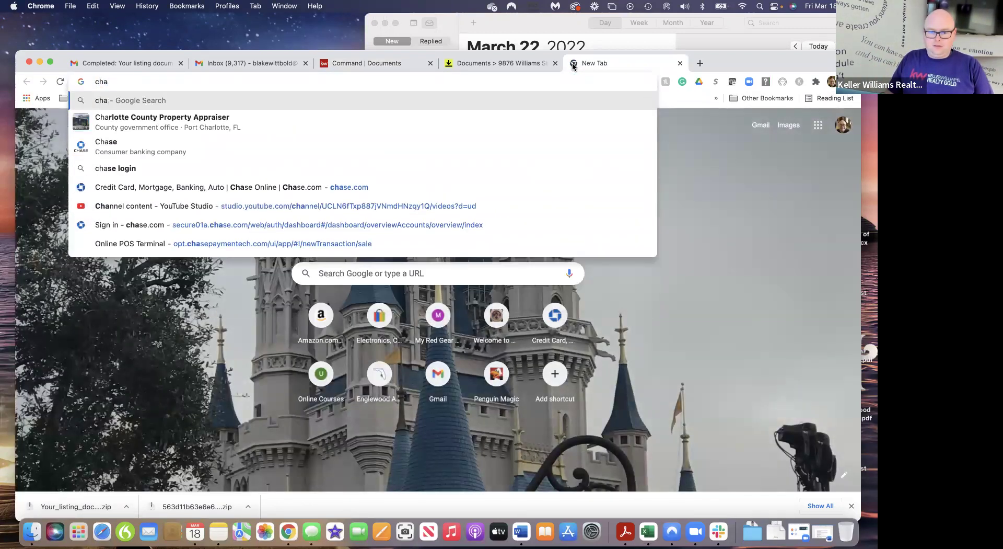
pyautogui.press('Down')
pyautogui.click(182, 122)
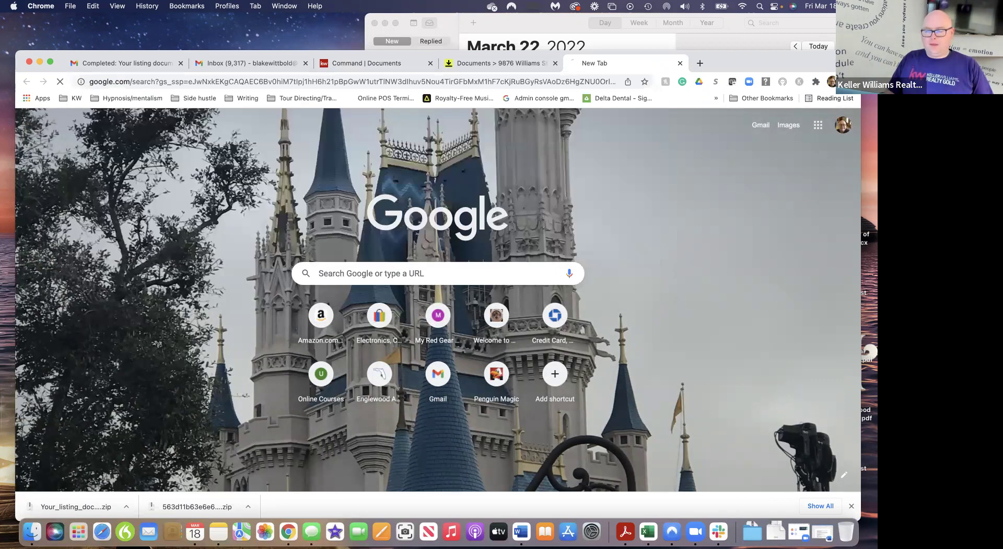
pyautogui.click(235, 208)
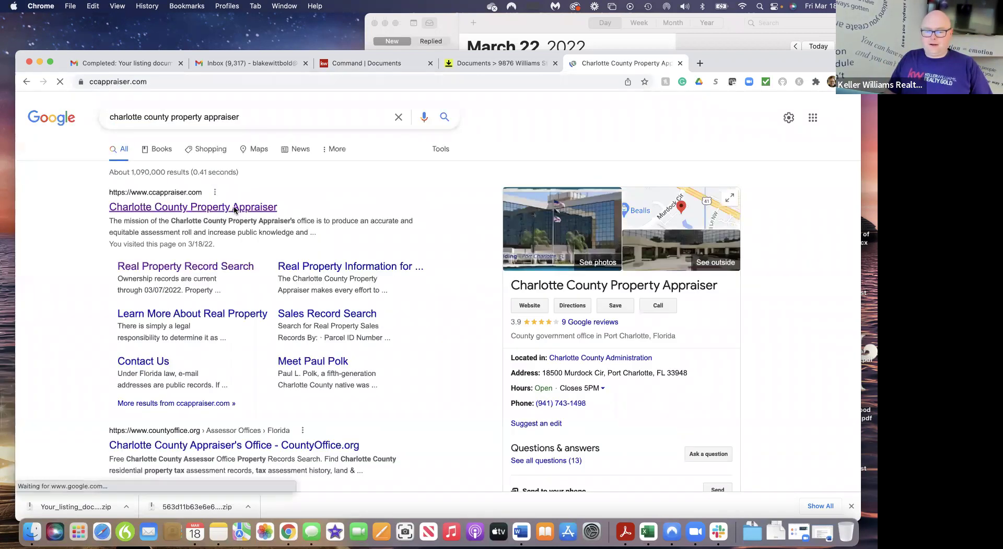
pyautogui.click(654, 162)
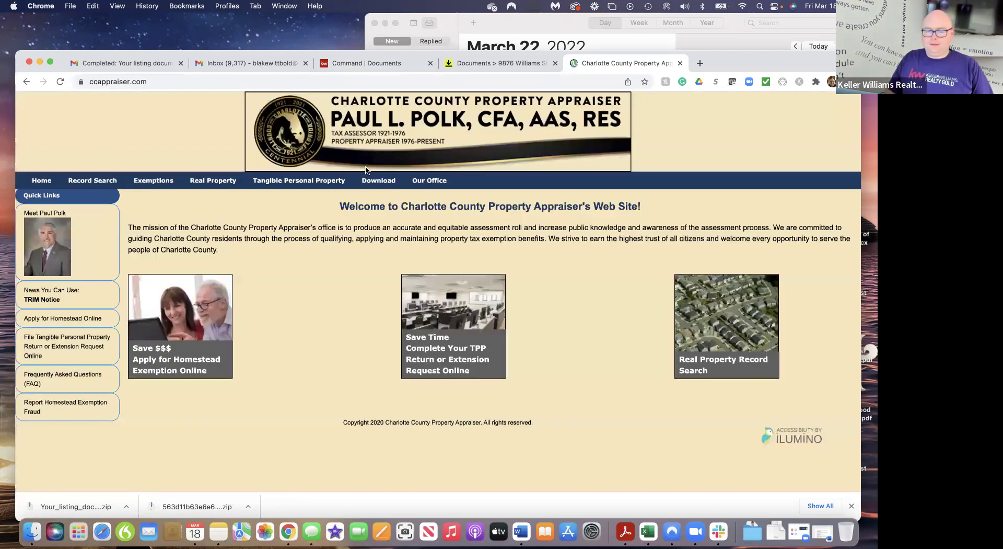
# Run a Real Property record search for street number 1160
pyautogui.moveTo(97, 181)
pyautogui.click(98, 198)
pyautogui.click(181, 296)
pyautogui.write('116')
pyautogui.click(355, 303)
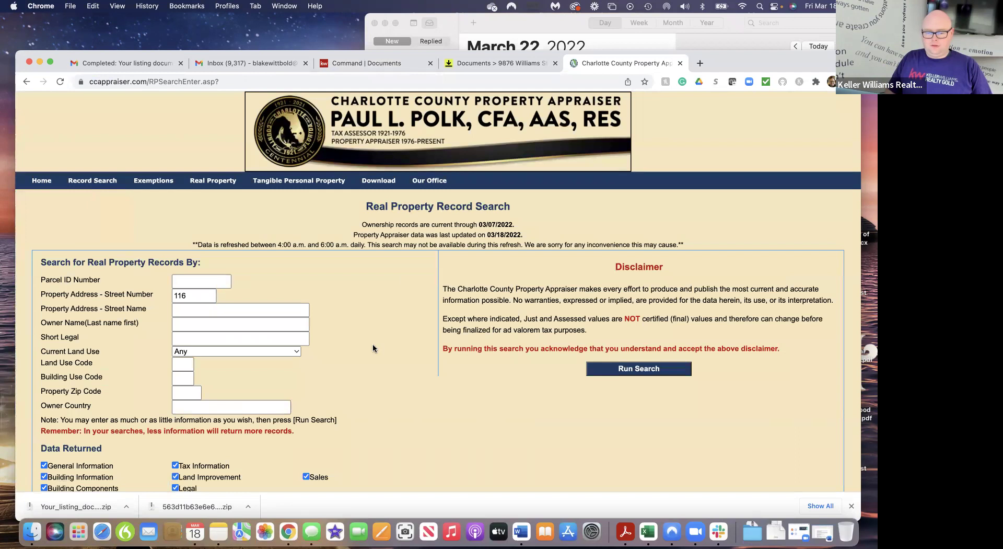
pyautogui.scroll(-5, 372, 343)
pyautogui.click(664, 234)
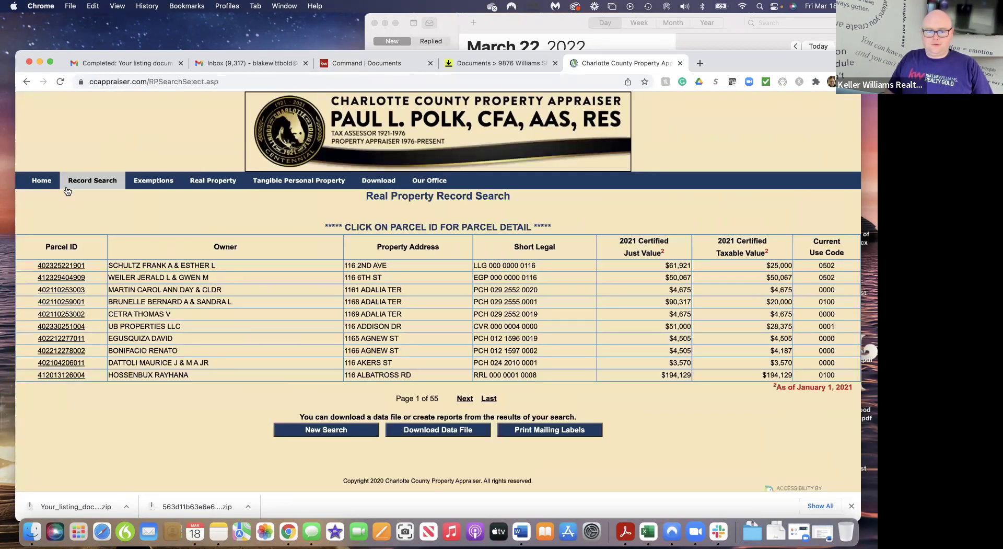
pyautogui.click(26, 82)
pyautogui.click(190, 296)
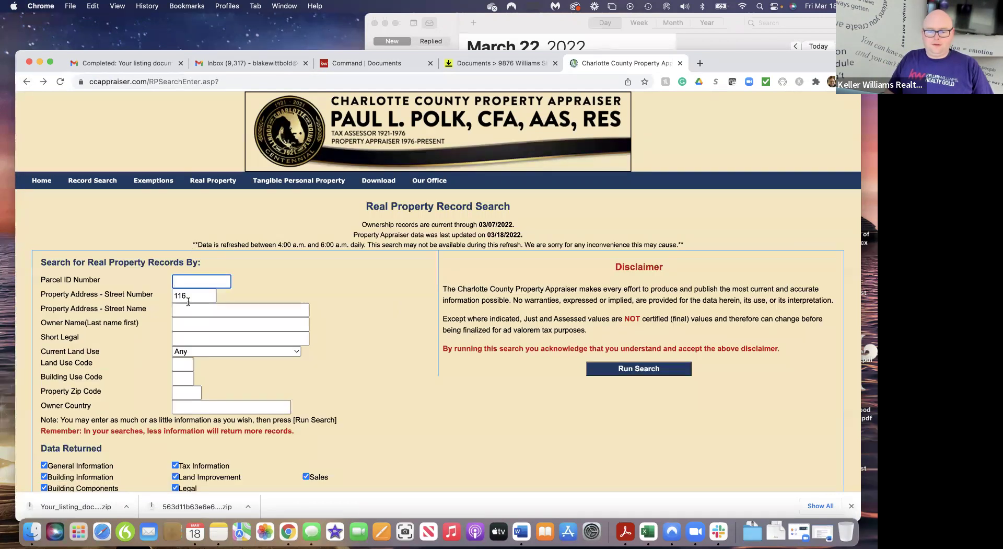
pyautogui.click(340, 320)
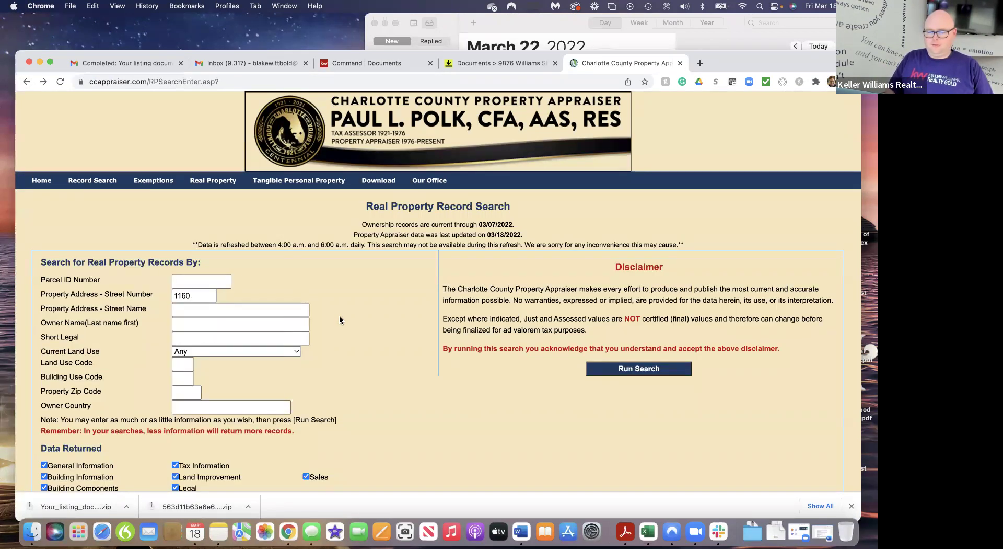
pyautogui.click(672, 372)
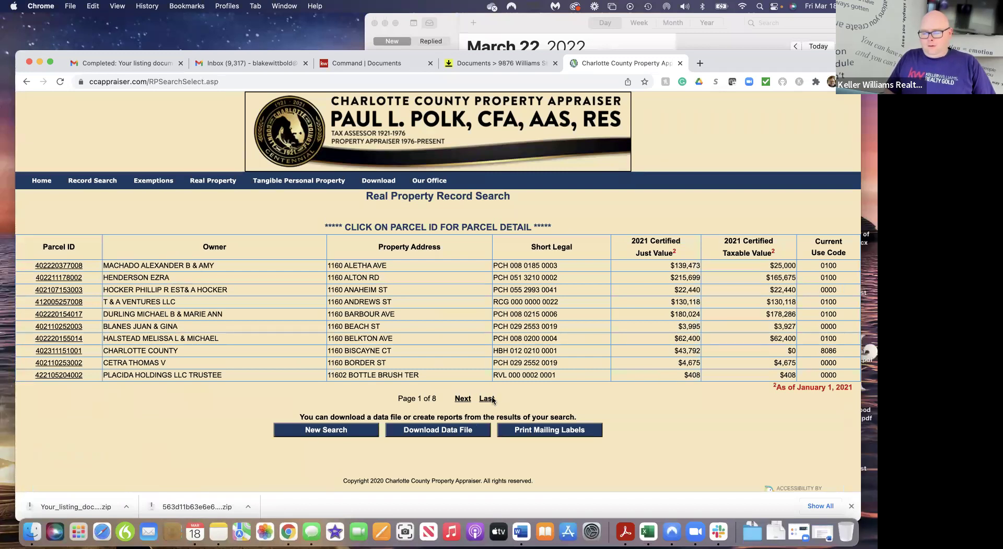
pyautogui.click(463, 398)
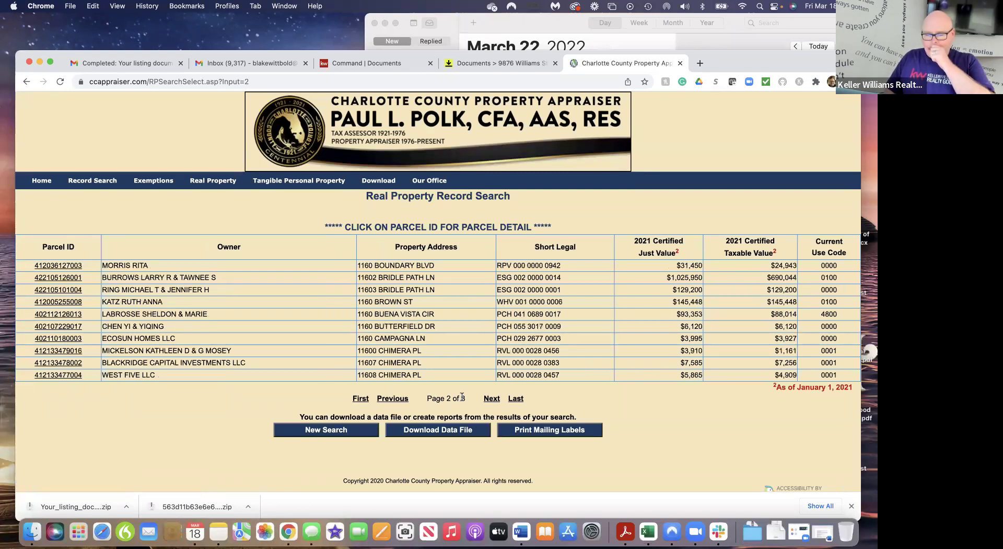
pyautogui.click(491, 401)
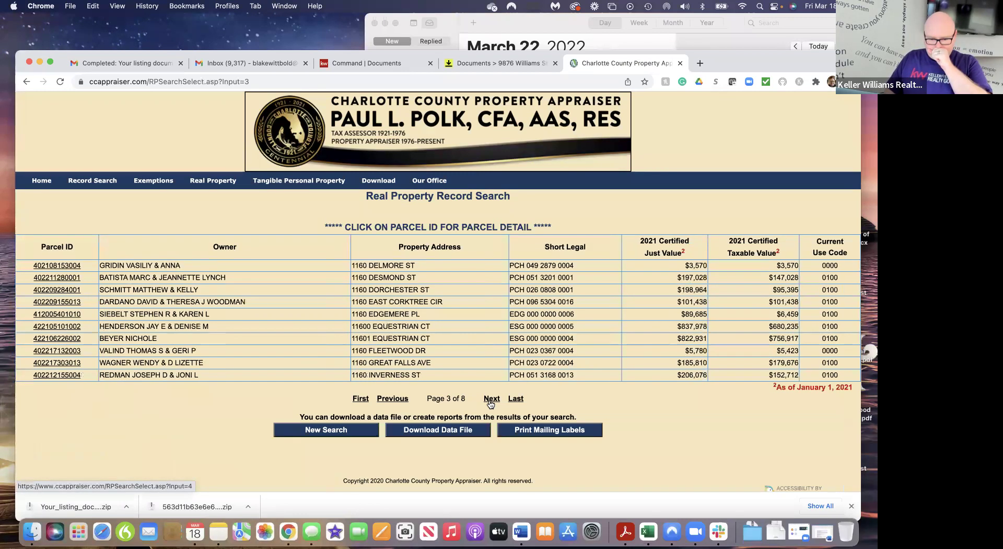
pyautogui.click(492, 399)
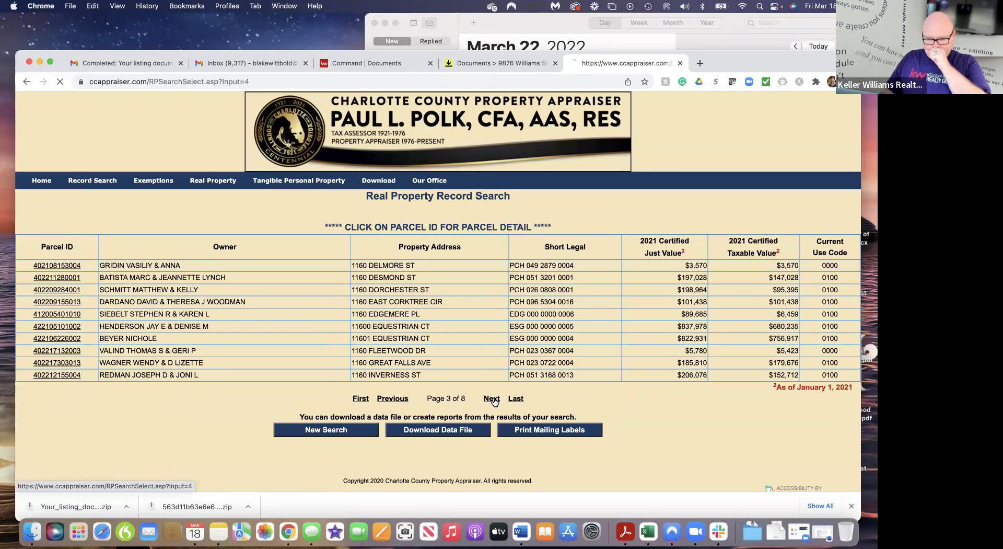
pyautogui.click(493, 400)
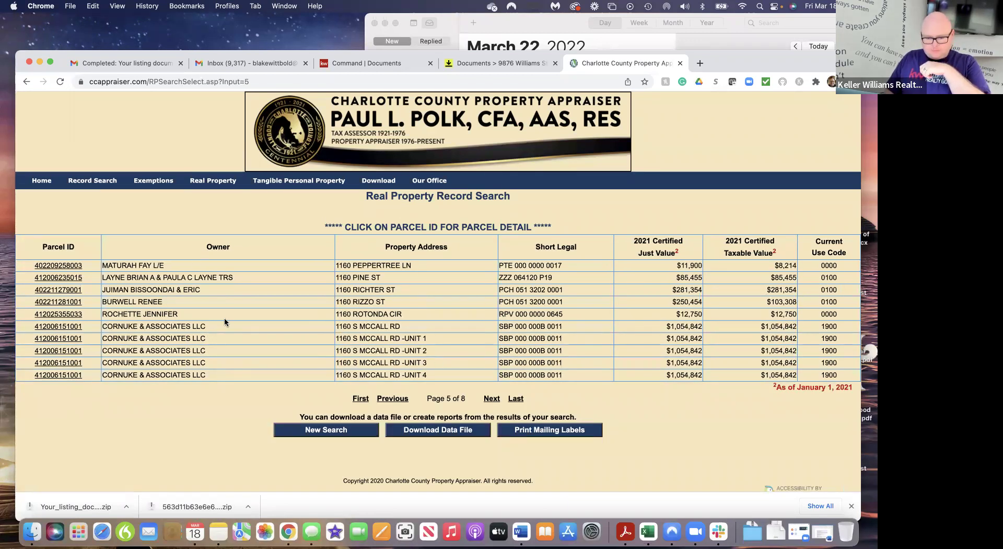
pyautogui.click(67, 326)
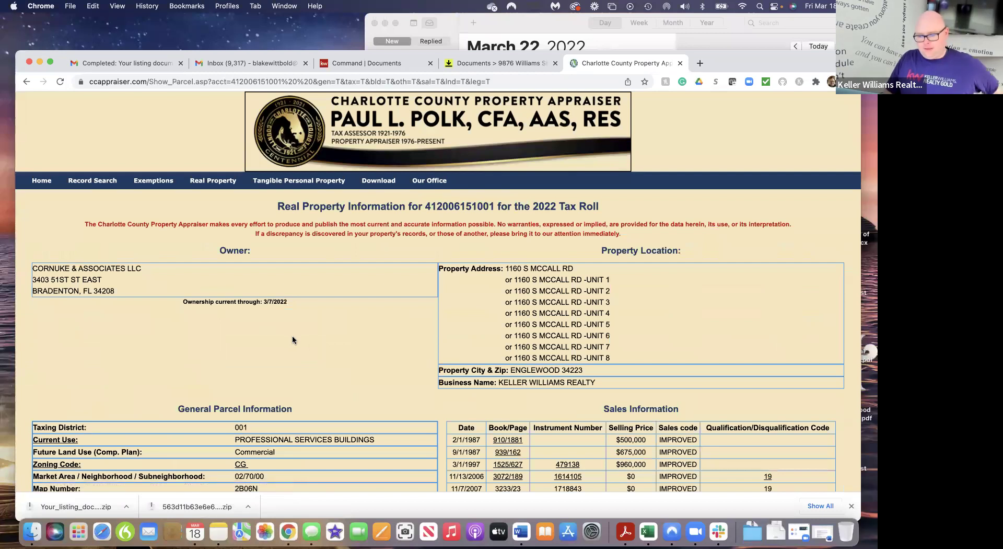
pyautogui.scroll(-5, 387, 369)
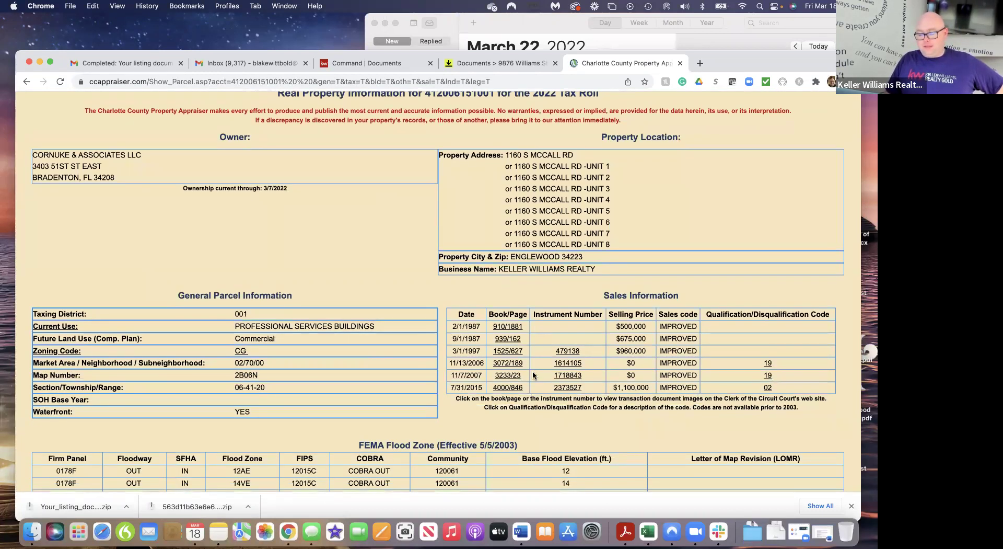
# Open the 2015 sale's warranty deed and scroll its three pages back to page 1
pyautogui.click(509, 388)
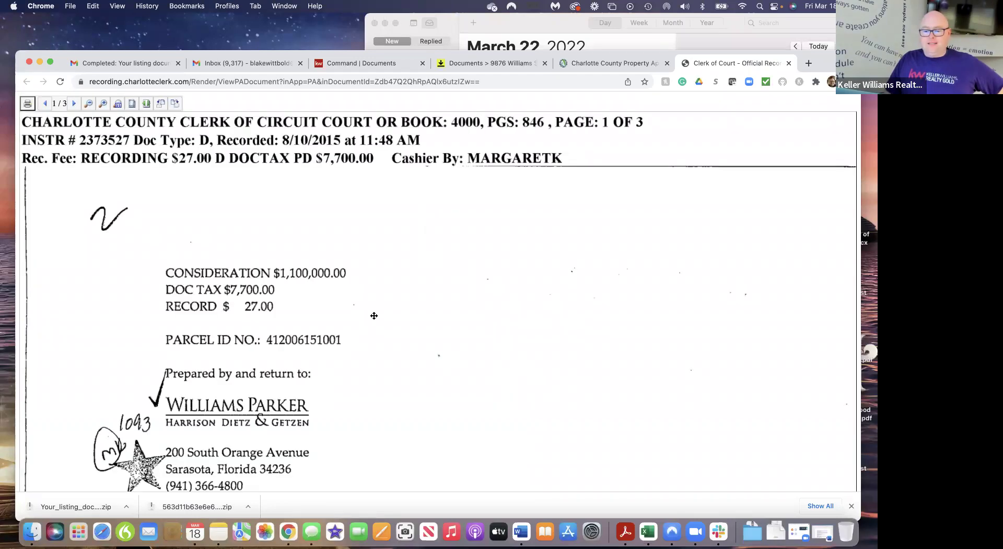
pyautogui.scroll(-15, 539, 397)
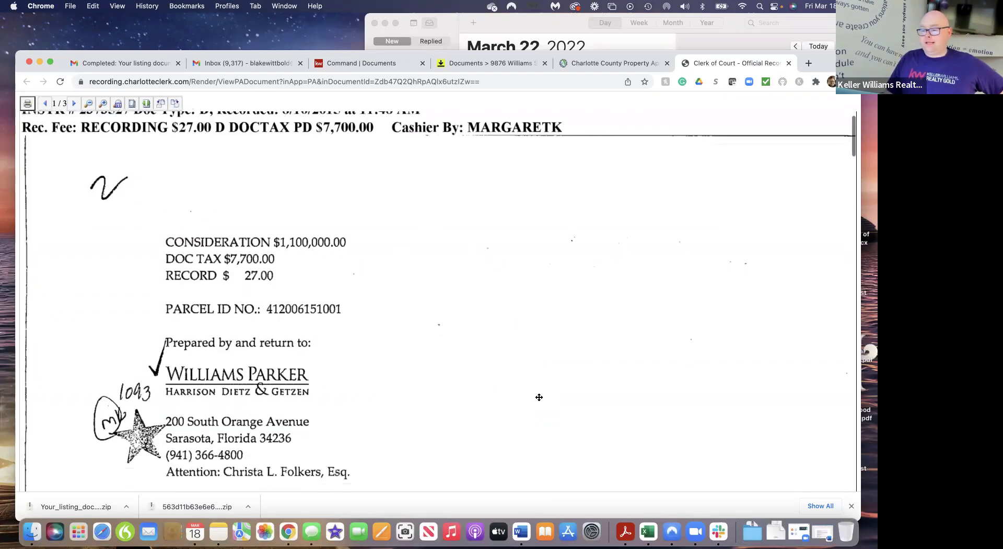
pyautogui.scroll(-15, 539, 397)
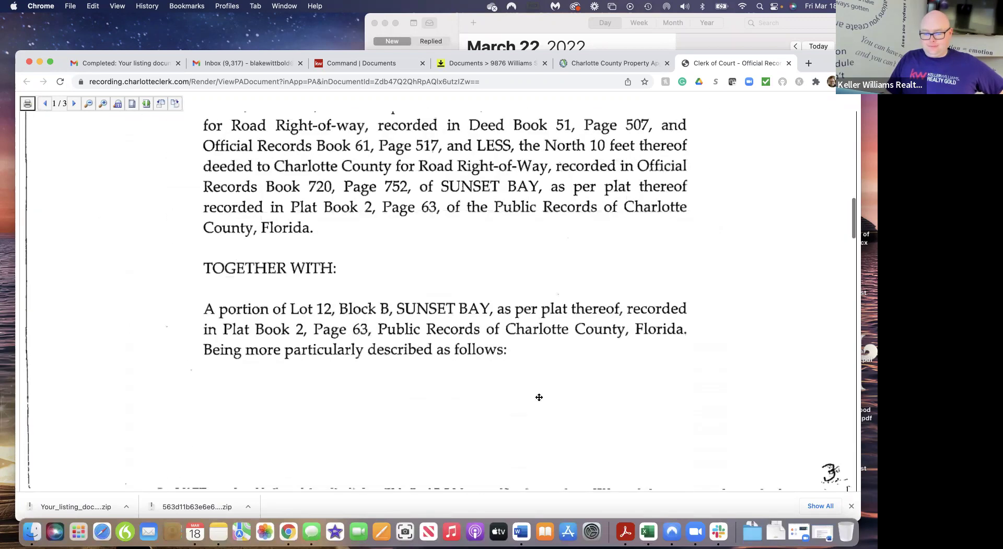
pyautogui.scroll(-15, 539, 397)
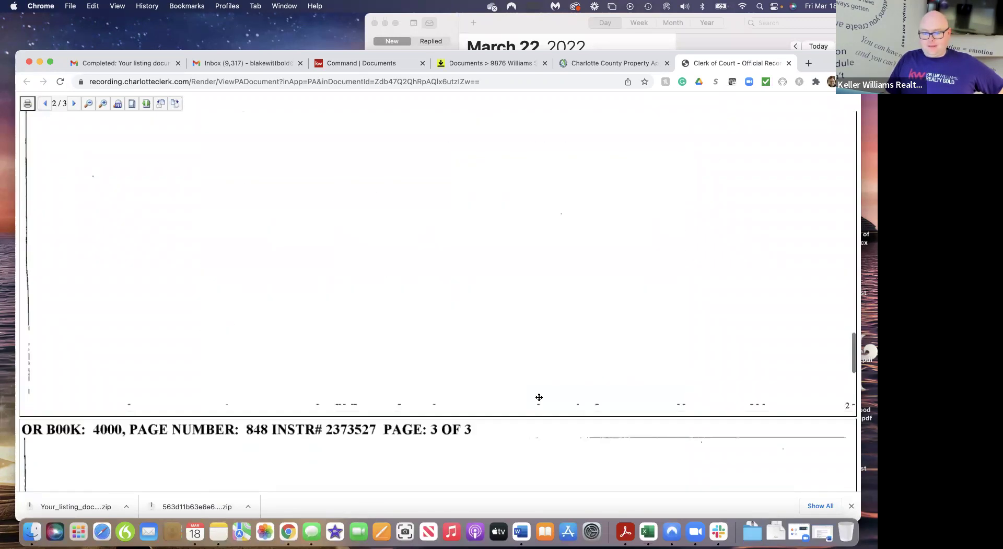
pyautogui.scroll(-10, 539, 397)
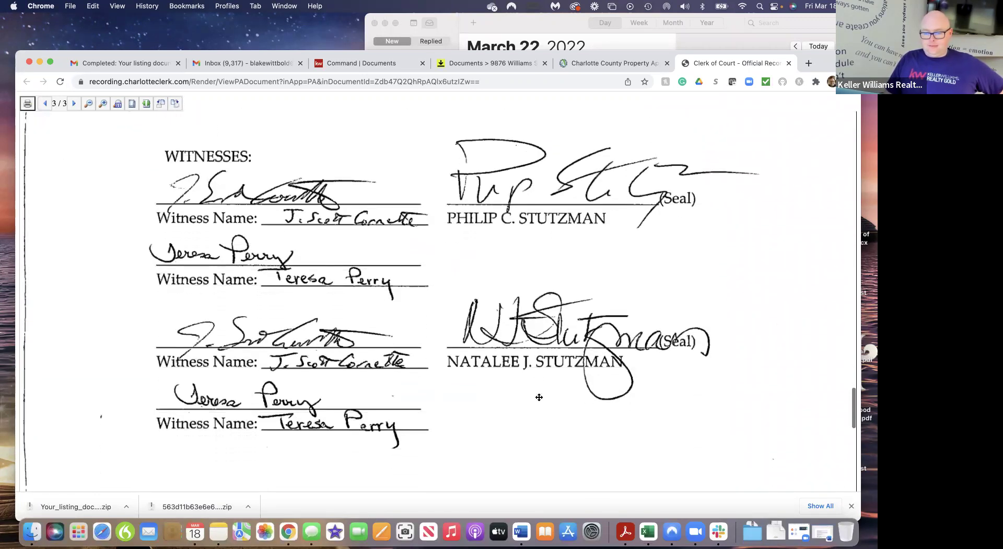
pyautogui.scroll(-5, 539, 397)
pyautogui.scroll(10, 539, 397)
pyautogui.scroll(5, 539, 397)
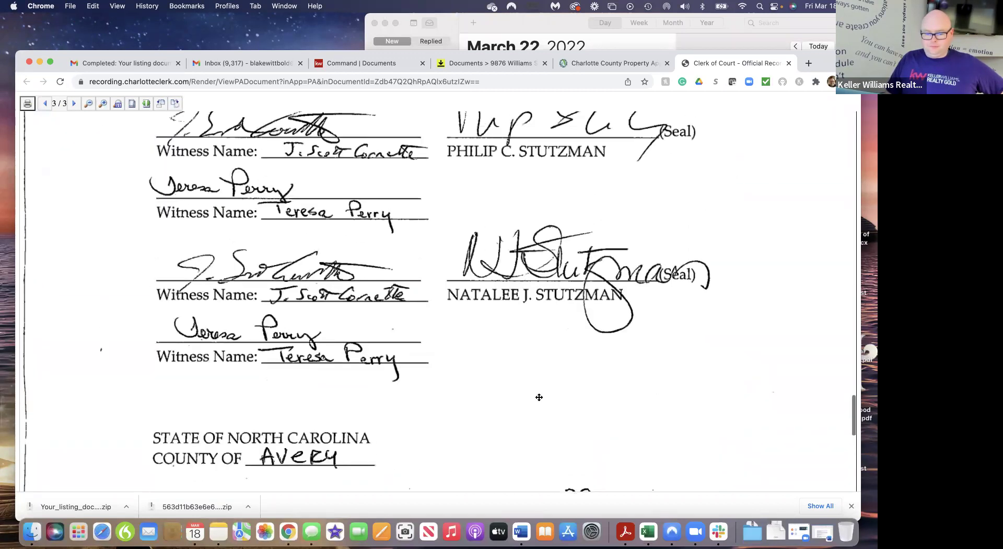
pyautogui.scroll(10, 539, 397)
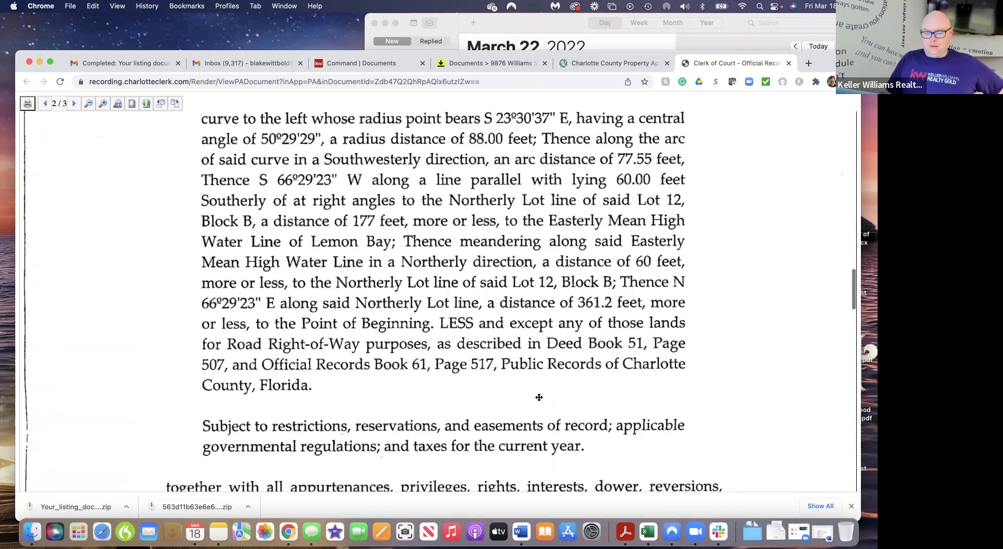
pyautogui.scroll(10, 540, 397)
pyautogui.scroll(-1, 539, 396)
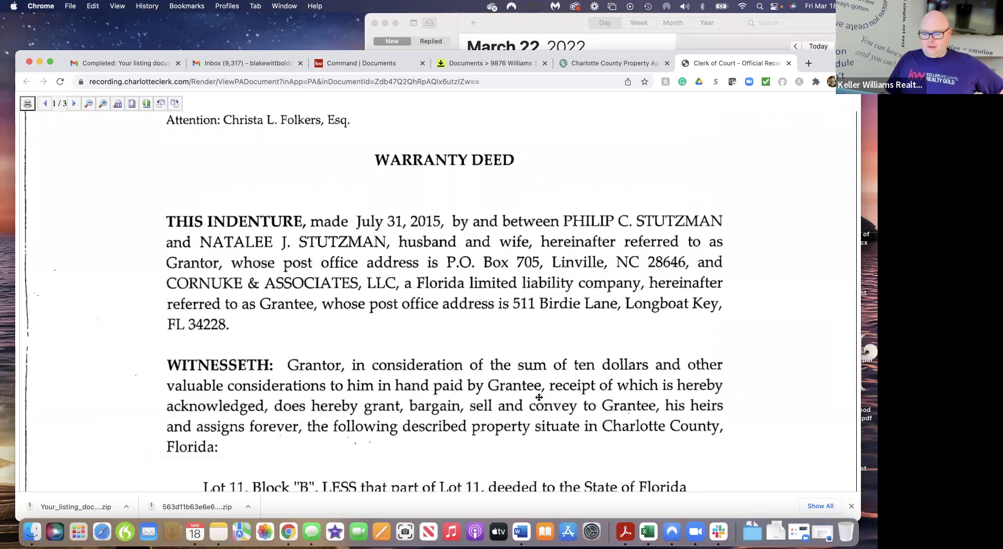
pyautogui.scroll(10, 539, 397)
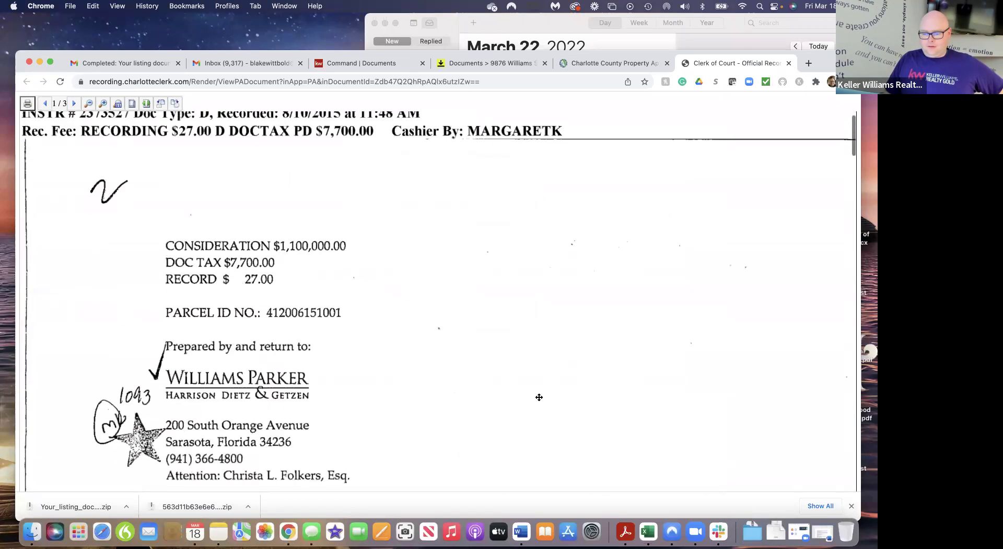
pyautogui.scroll(-15, 539, 397)
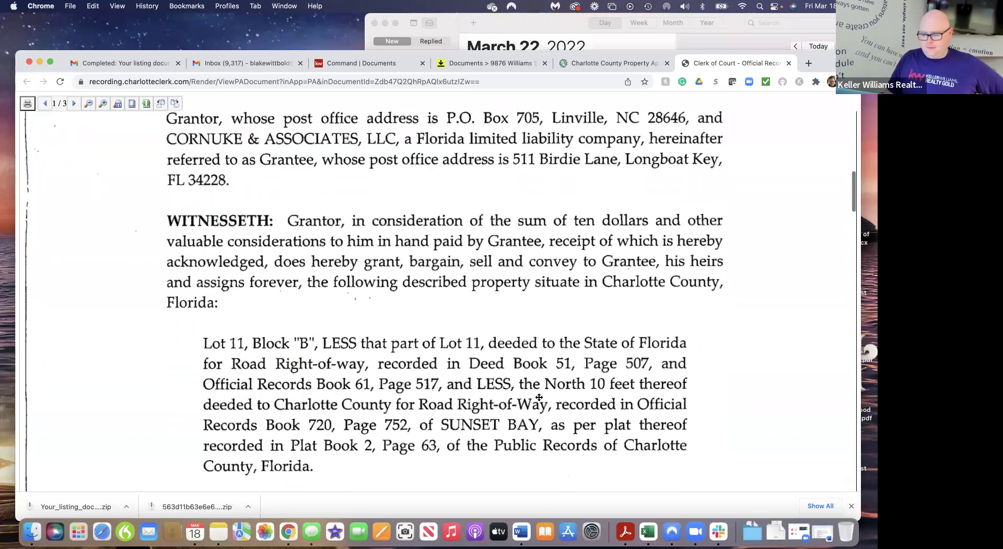
pyautogui.scroll(-20, 539, 397)
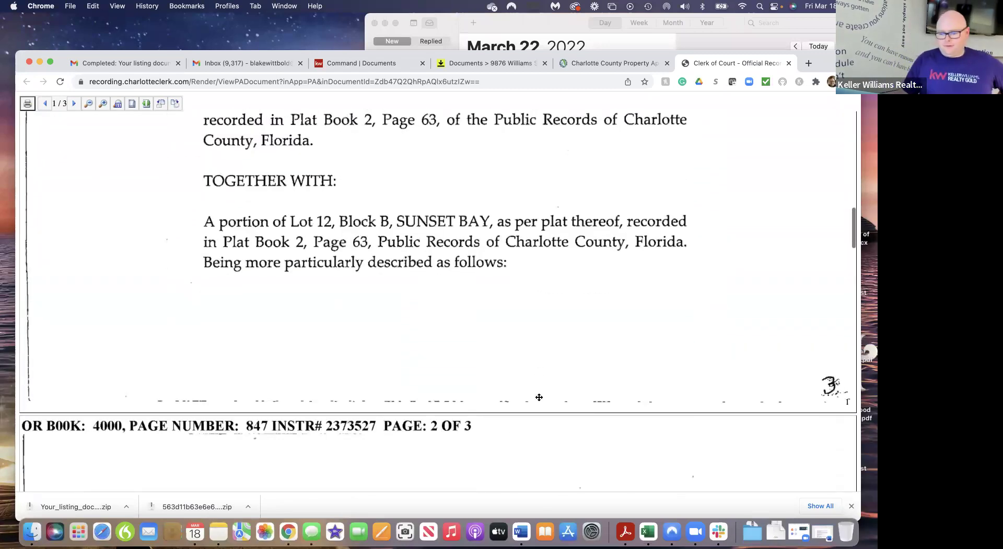
pyautogui.scroll(-15, 539, 397)
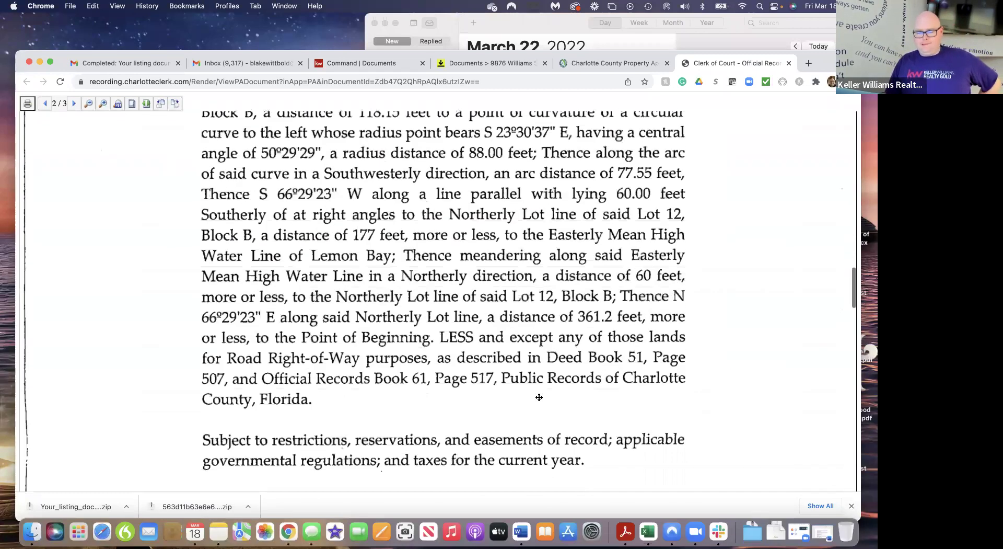
pyautogui.scroll(20, 540, 397)
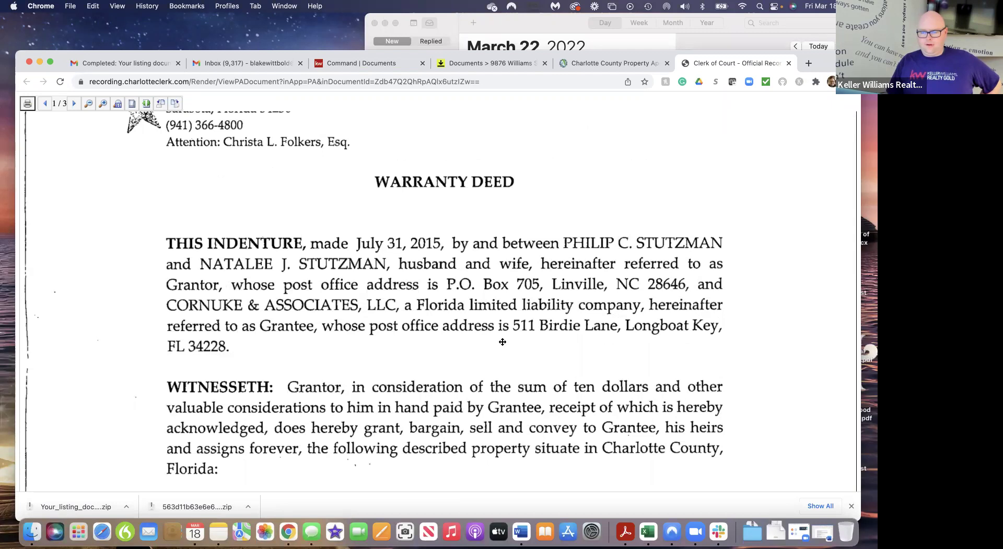
pyautogui.scroll(5, 363, 251)
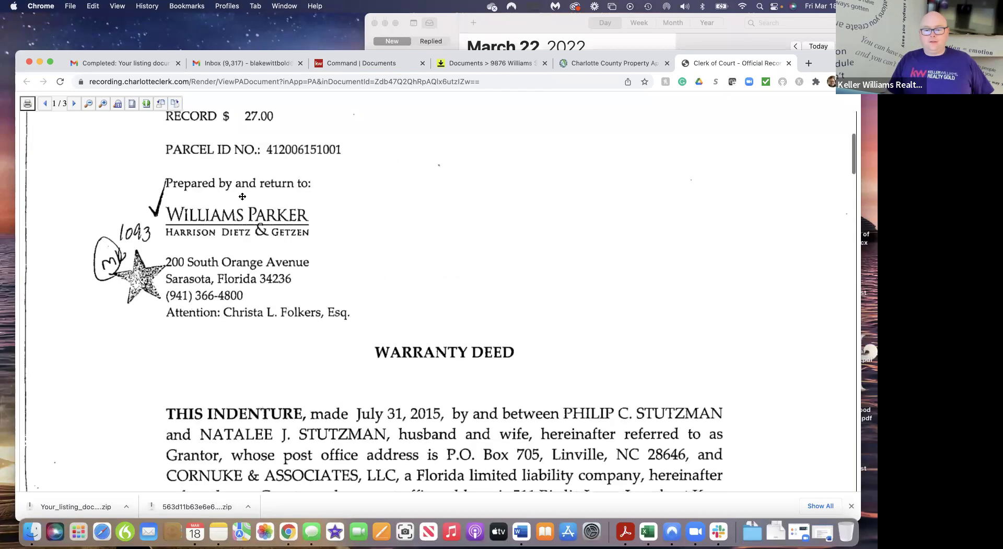
# Open the warranty deed in Acrobat, download the PDF, and return to Command Documents
pyautogui.click(28, 105)
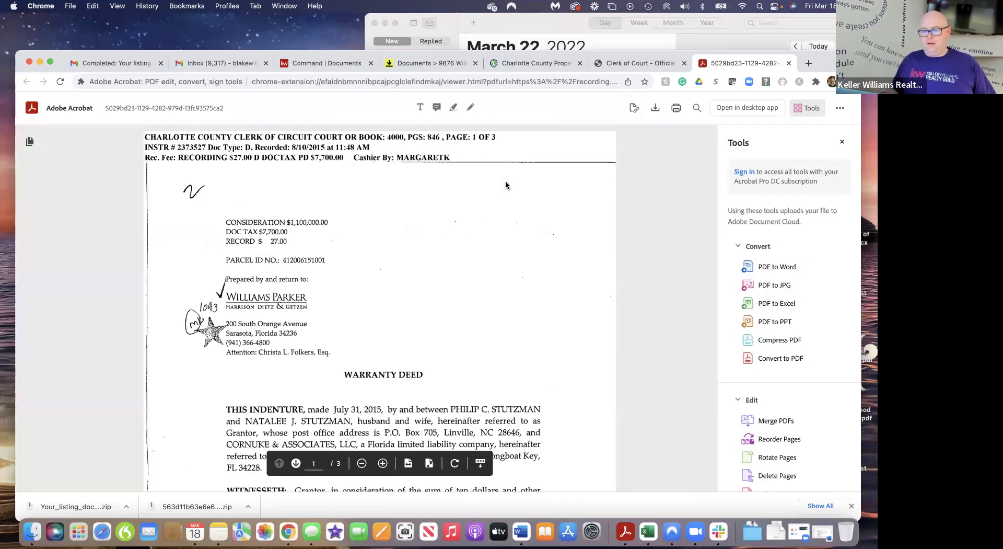
pyautogui.click(656, 110)
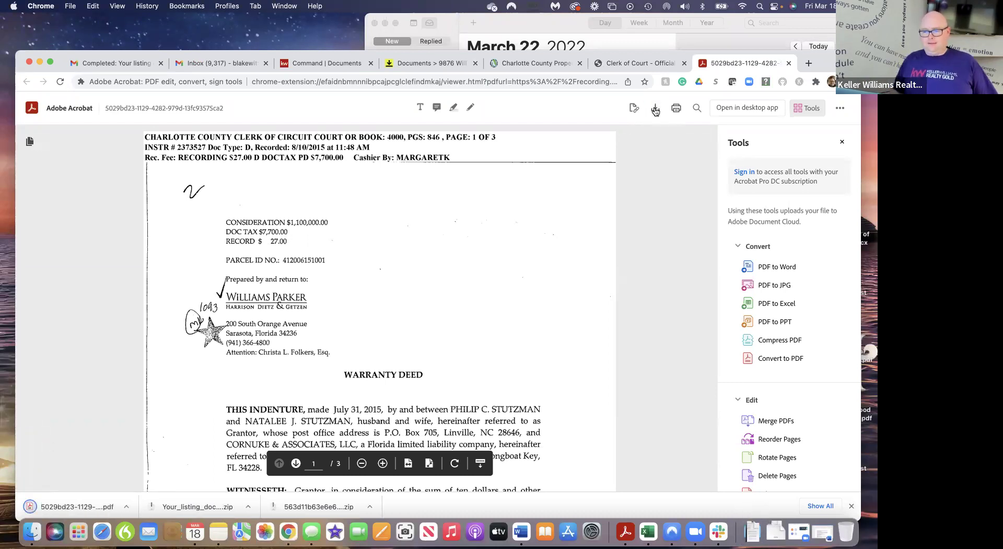
pyautogui.click(331, 63)
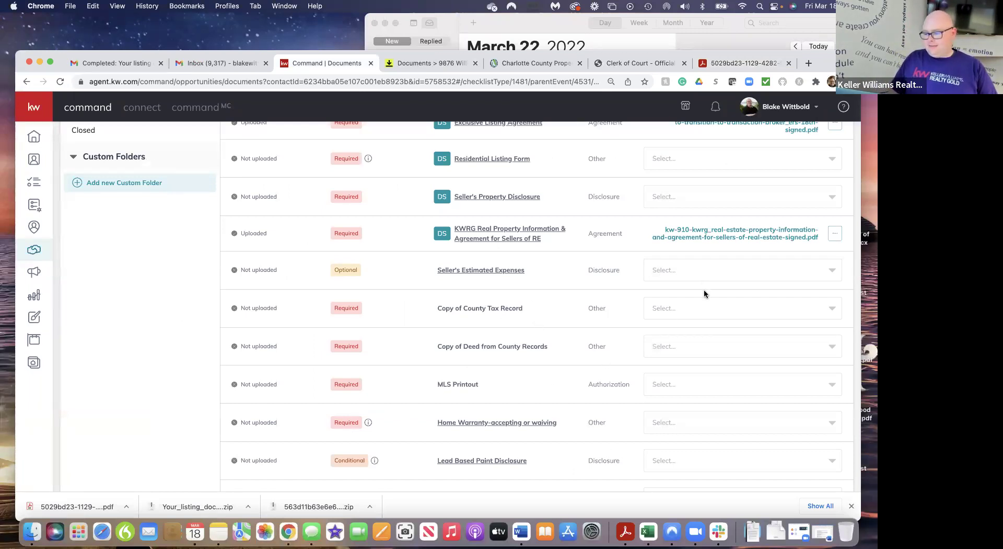
# Upload the 5029bd23 deed PDF from My Computer to Copy of Deed from County Records
pyautogui.scroll(5, 703, 292)
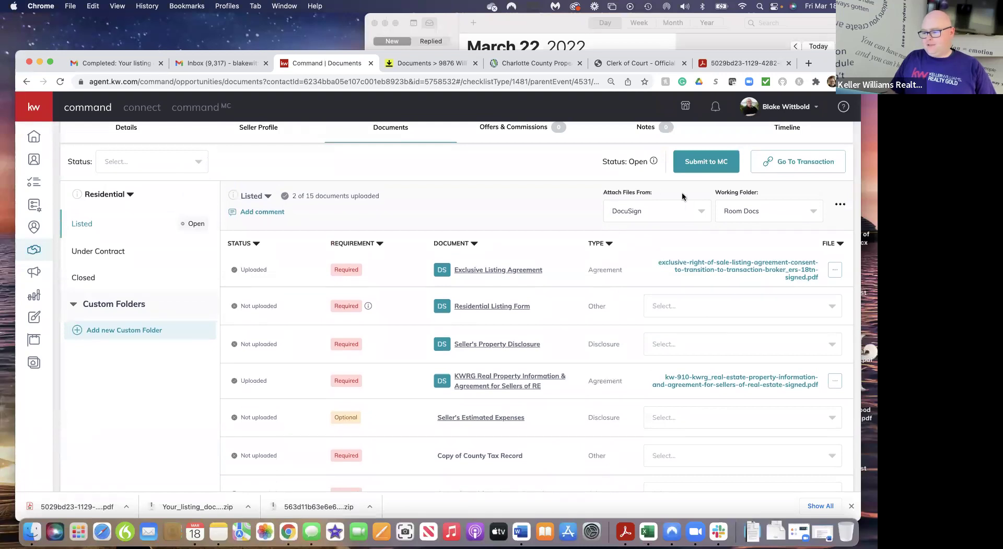
pyautogui.click(704, 219)
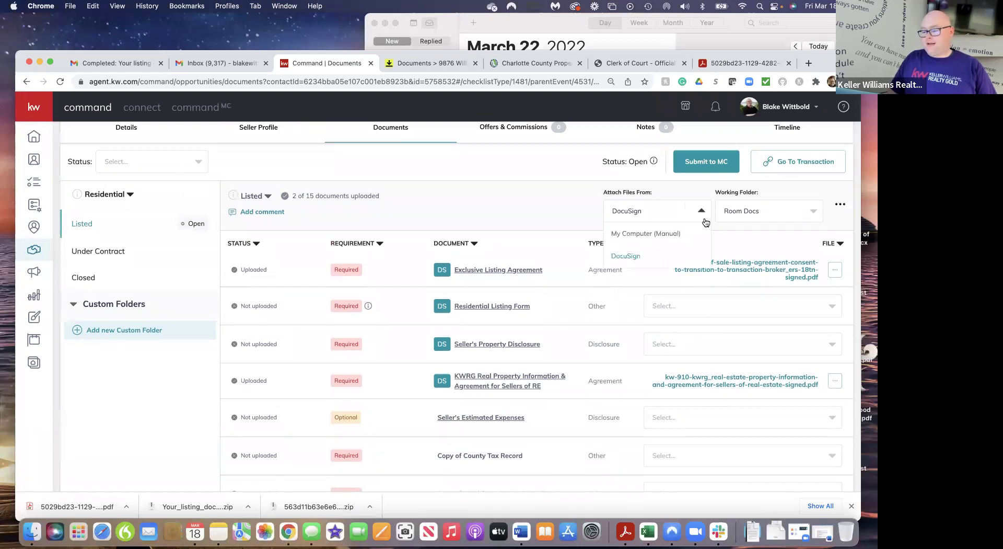
pyautogui.click(670, 240)
pyautogui.scroll(-5, 685, 325)
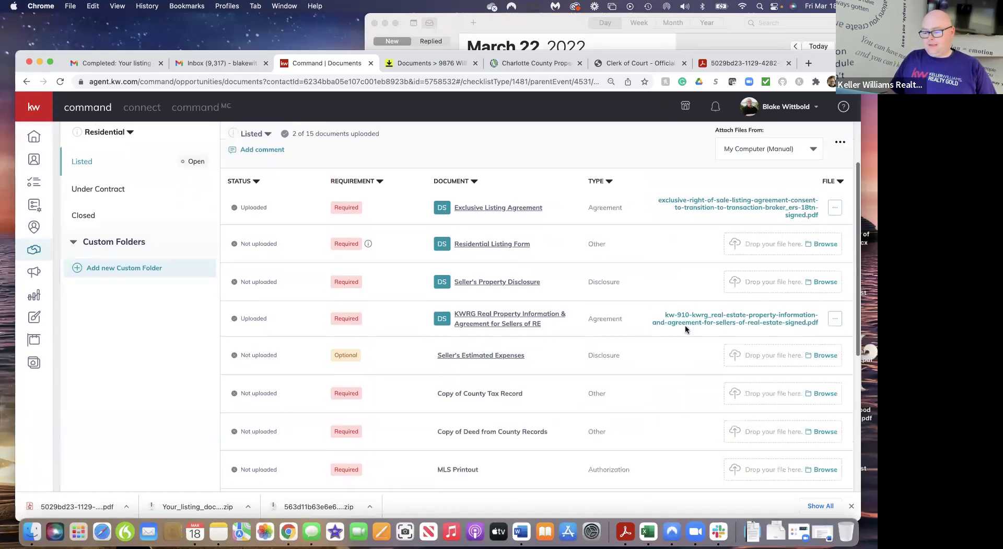
pyautogui.click(823, 358)
pyautogui.click(411, 219)
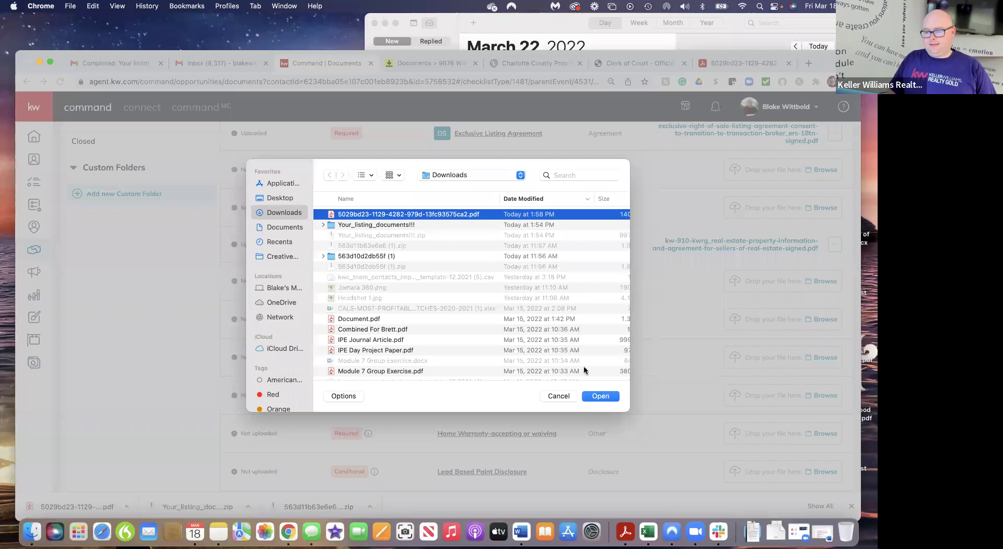
pyautogui.click(600, 396)
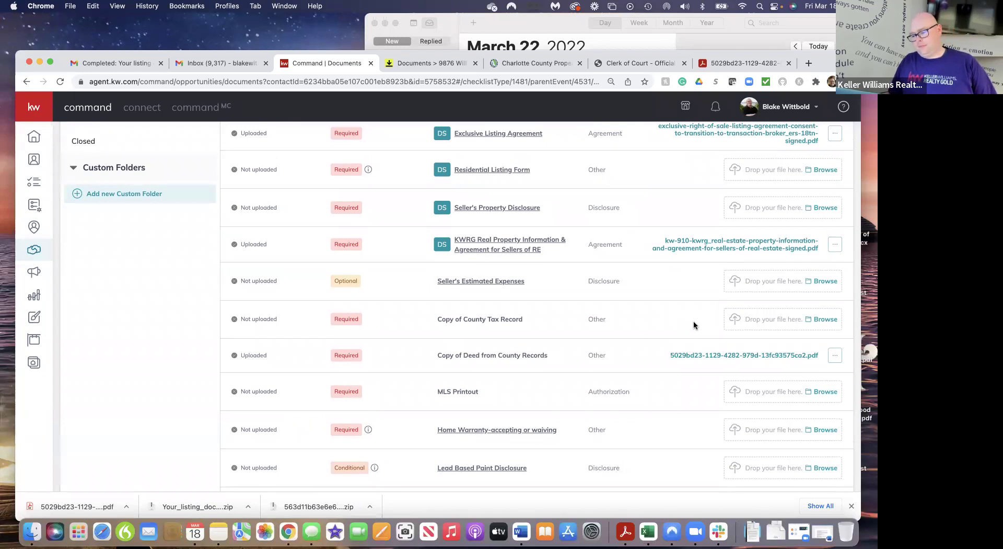
# Close the Clerk of Court and deed PDF tabs, then open the parcel's Tax Information
pyautogui.click(651, 62)
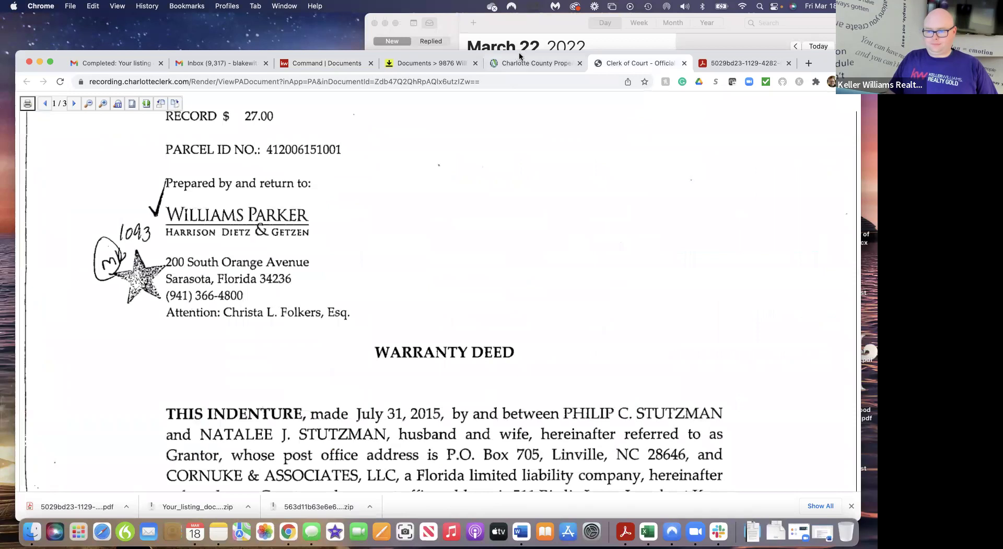
pyautogui.click(538, 63)
pyautogui.click(684, 63)
pyautogui.click(684, 64)
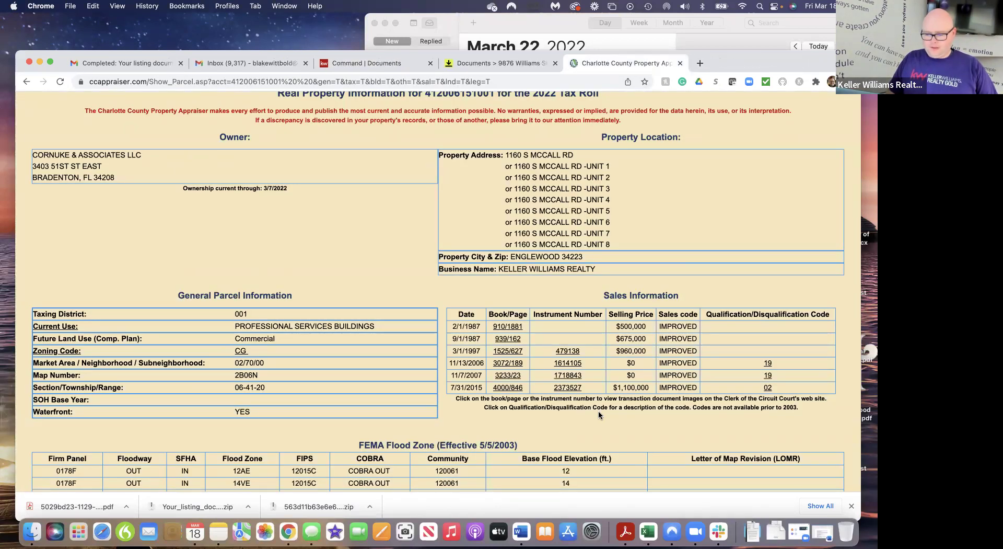
pyautogui.scroll(-8, 599, 414)
pyautogui.scroll(-5, 599, 414)
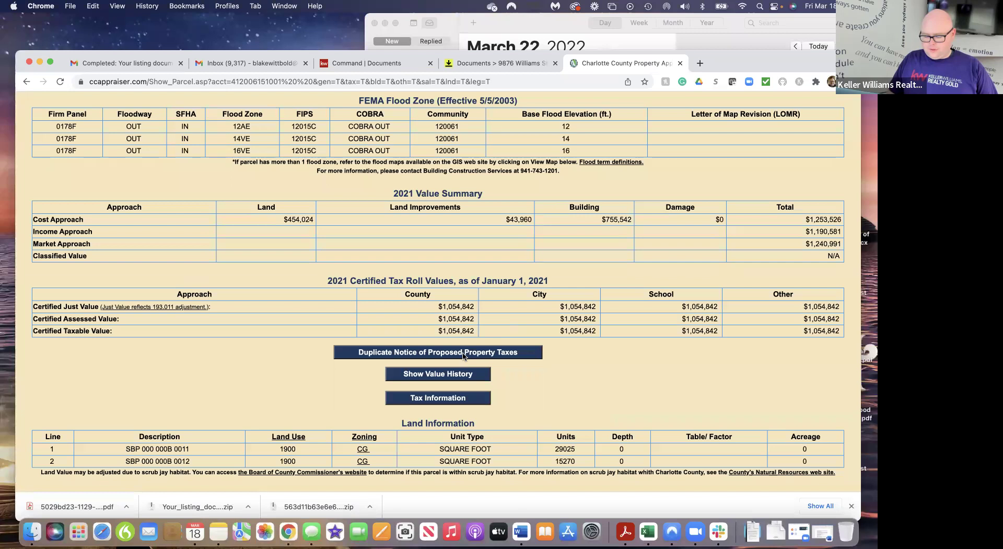
pyautogui.click(441, 398)
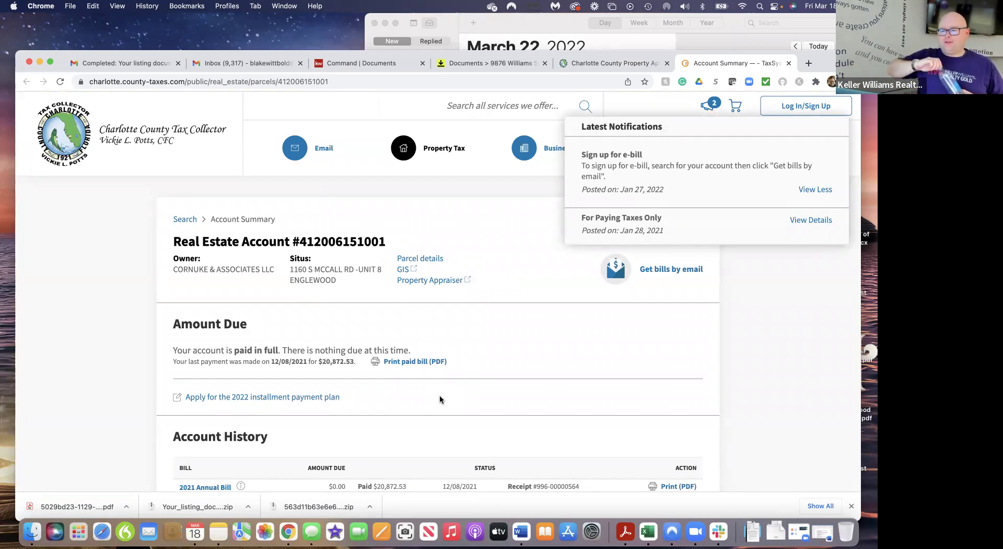
# Dismiss the notifications popup and save the account summary as 'tax record' PDF in Downloads
pyautogui.click(765, 425)
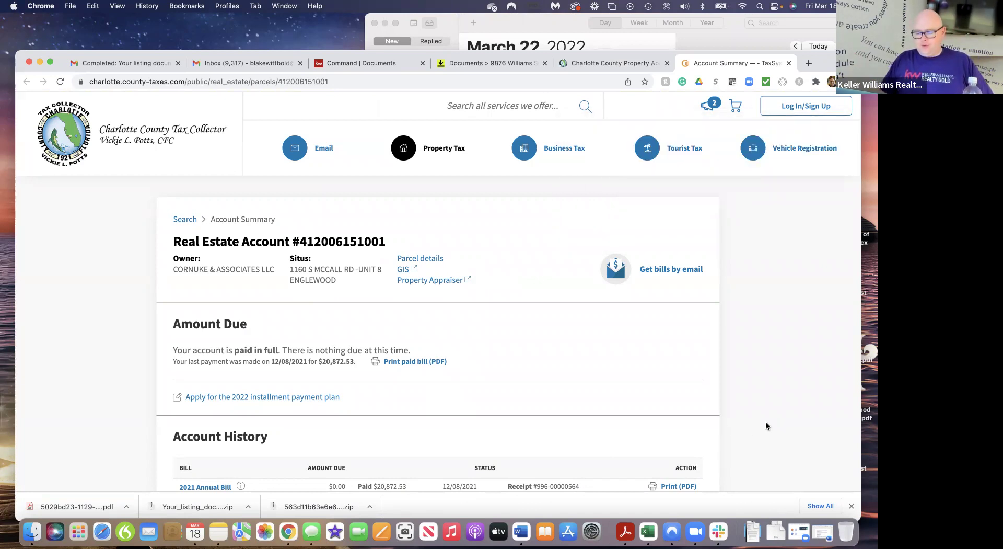
pyautogui.scroll(-5, 765, 425)
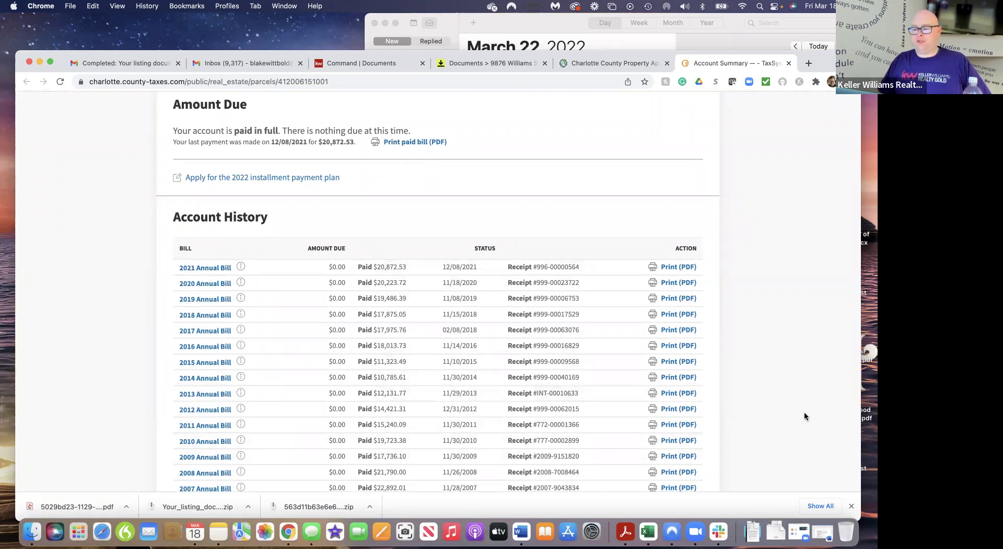
pyautogui.scroll(-2, 804, 415)
pyautogui.scroll(4, 804, 414)
pyautogui.scroll(3, 804, 415)
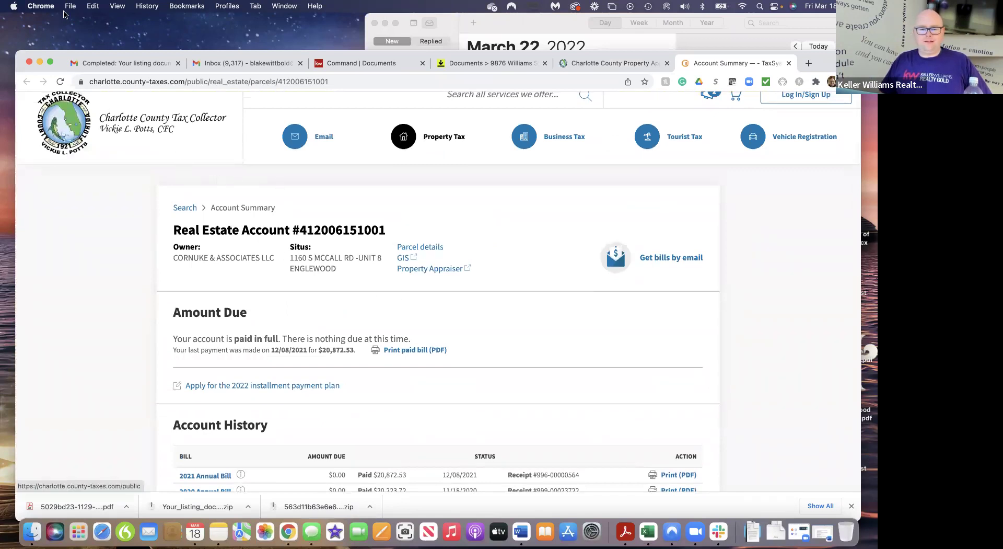
pyautogui.click(70, 8)
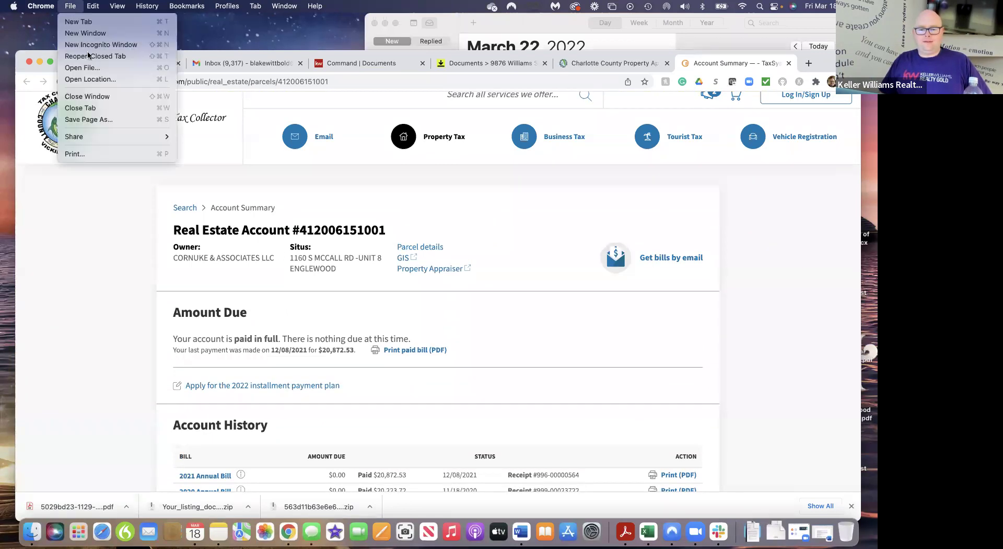
pyautogui.click(102, 157)
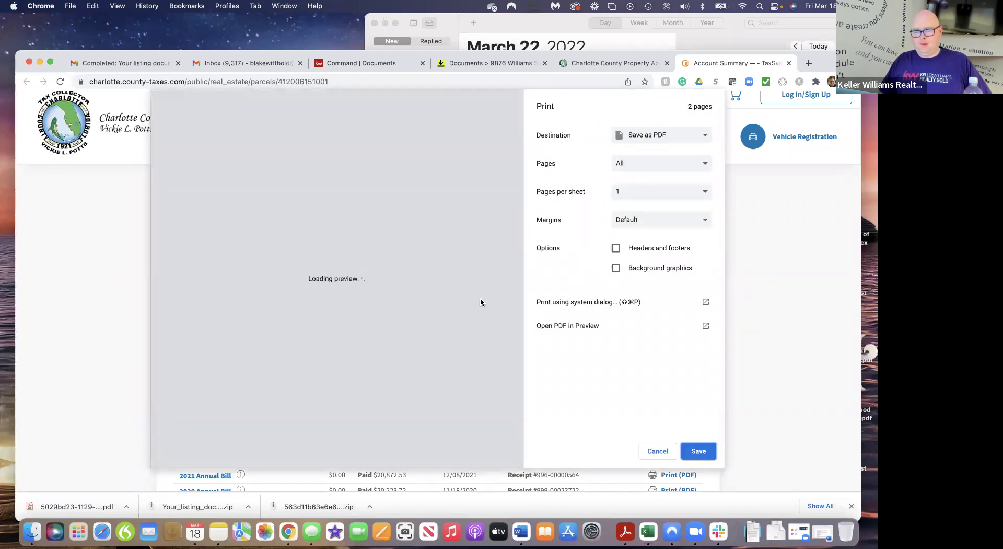
pyautogui.scroll(-5, 394, 381)
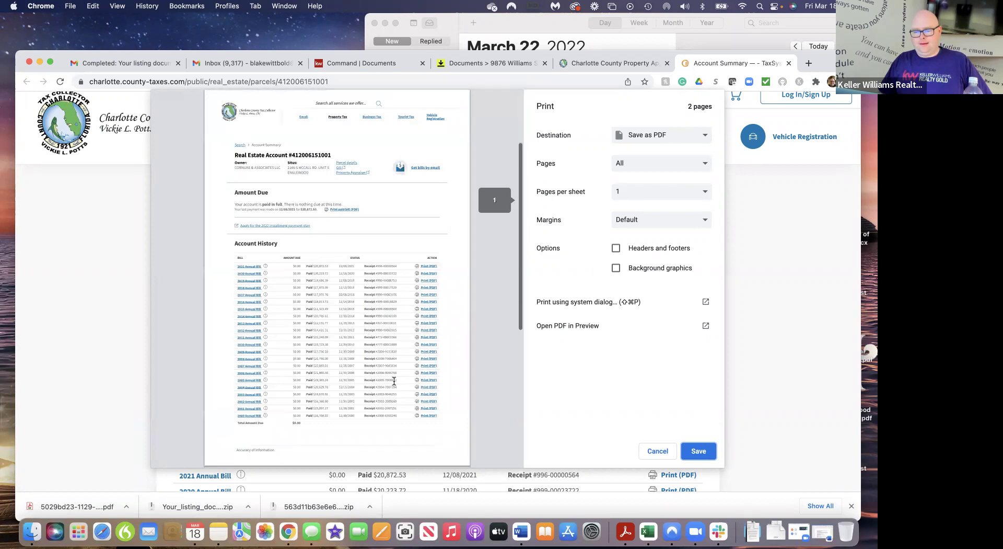
pyautogui.scroll(5, 394, 381)
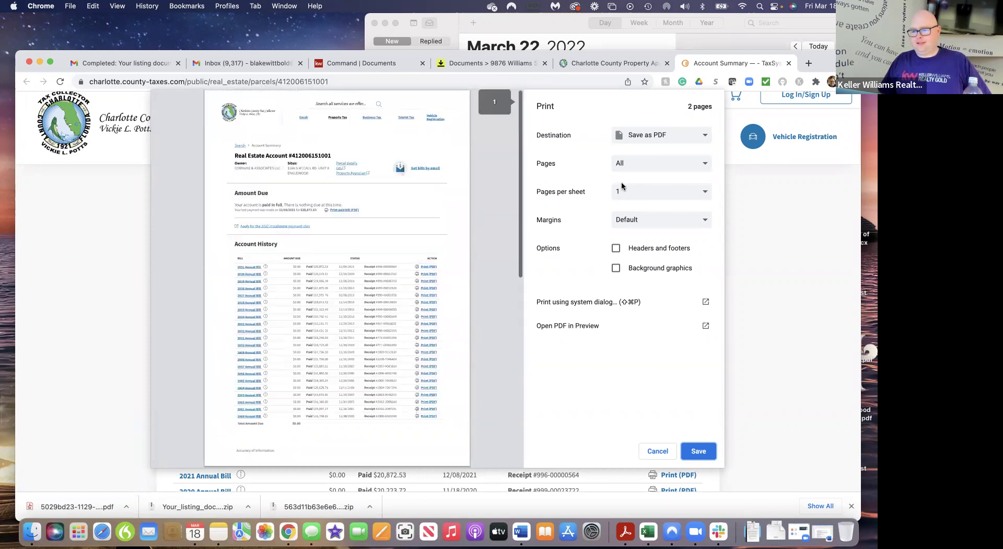
pyautogui.click(695, 454)
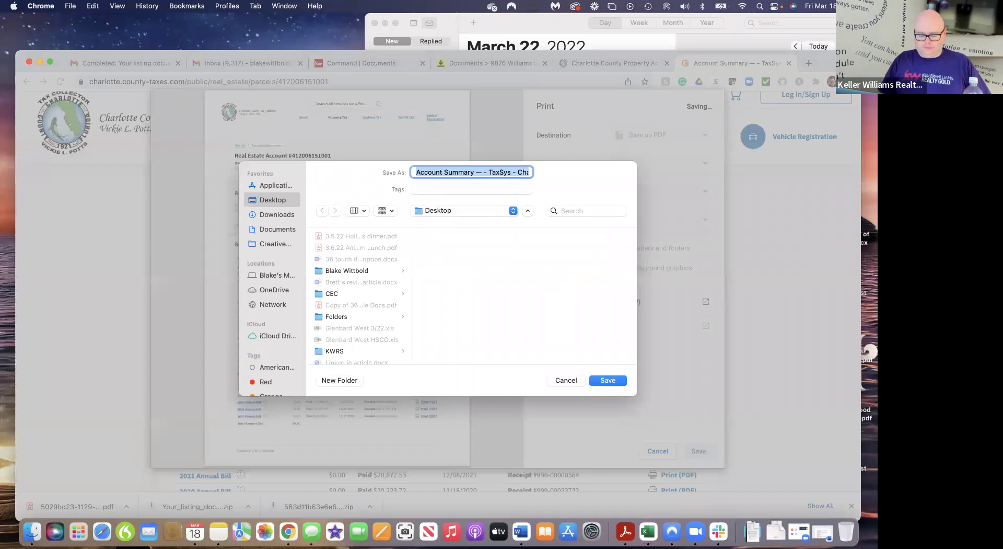
pyautogui.write('tax record')
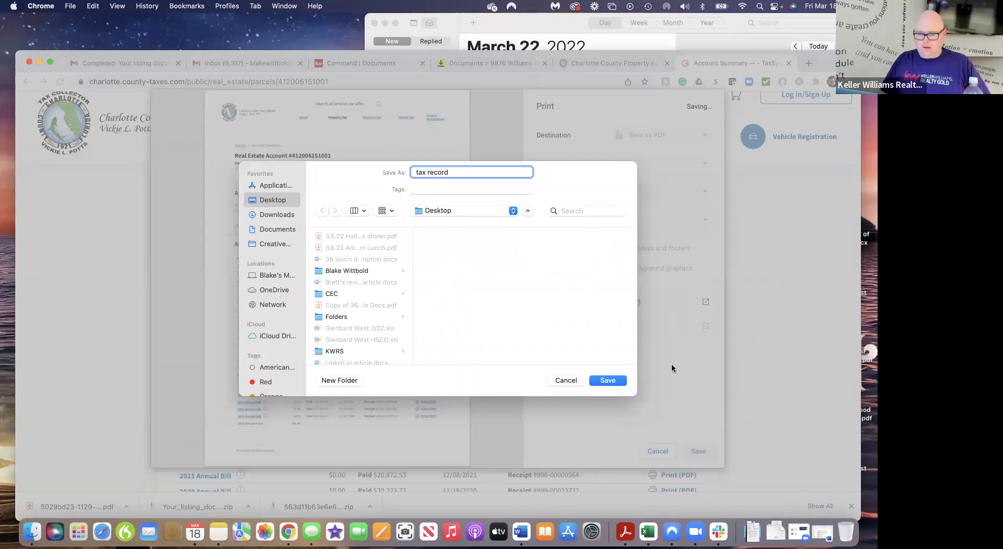
pyautogui.click(259, 215)
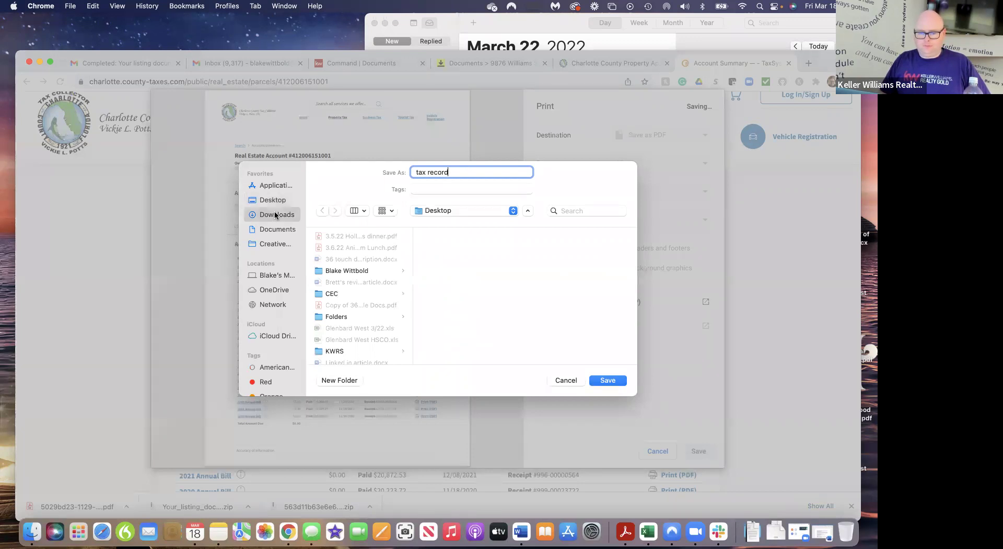
pyautogui.click(607, 380)
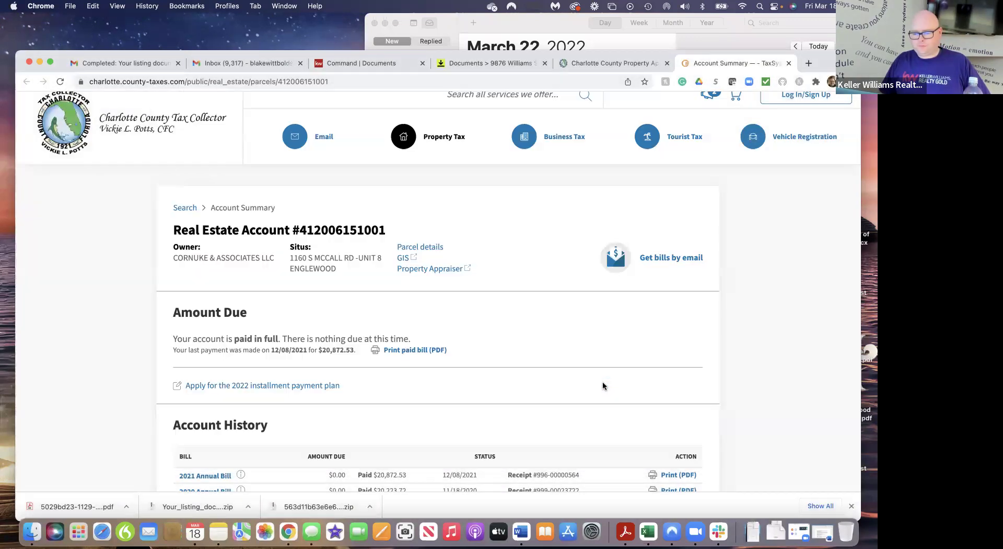
# Attach tax record.pdf to the Copy of County Tax Record row
pyautogui.click(371, 64)
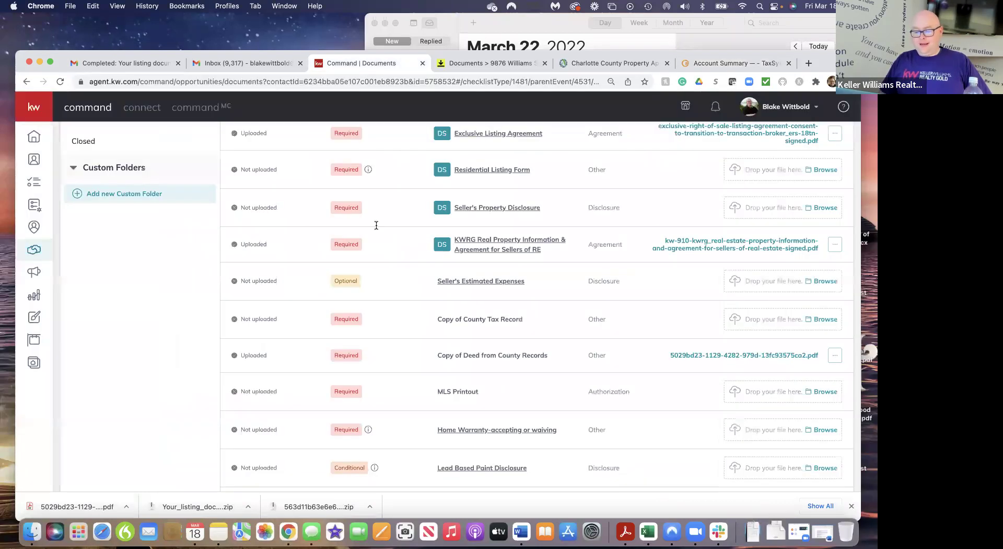
pyautogui.click(822, 320)
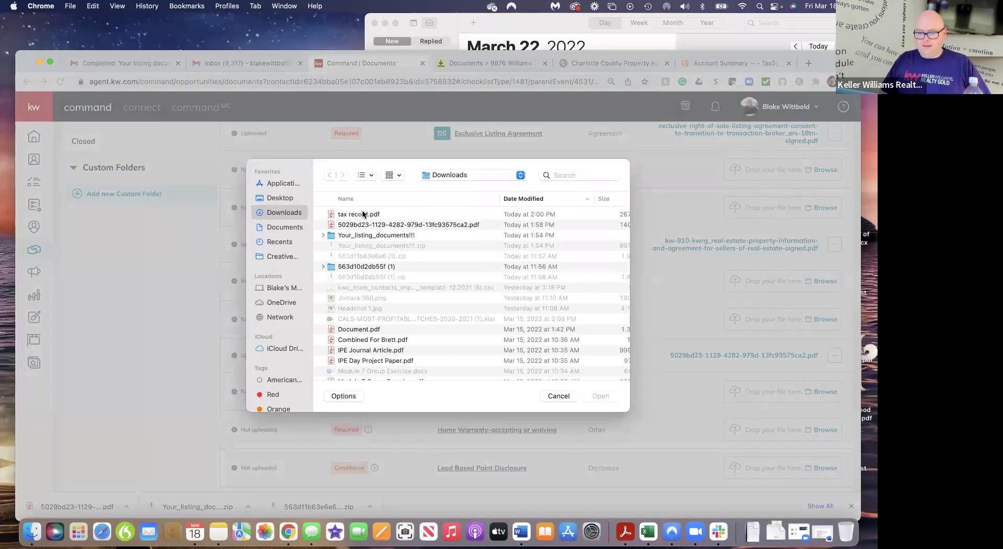
pyautogui.click(364, 215)
pyautogui.click(601, 396)
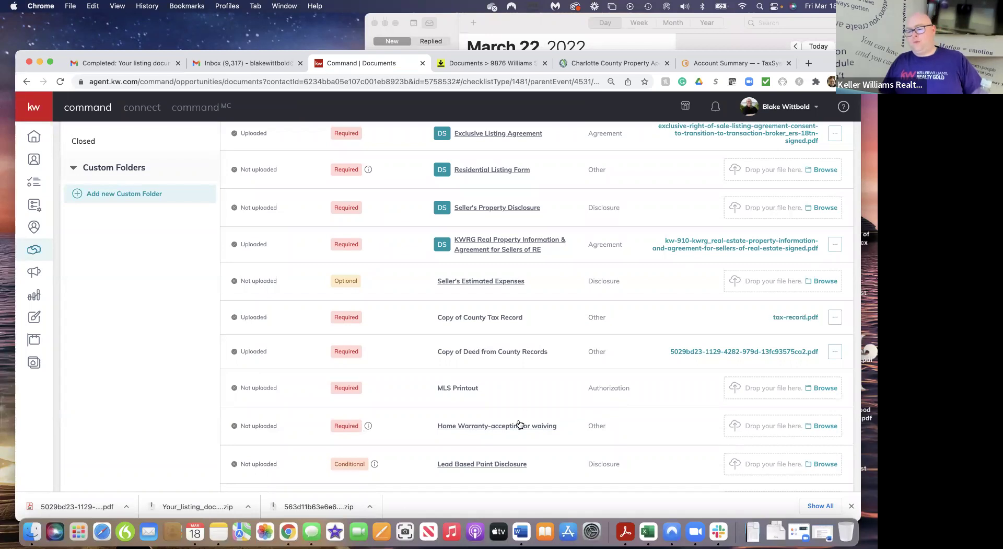
pyautogui.scroll(-2, 570, 410)
pyautogui.scroll(-5, 570, 413)
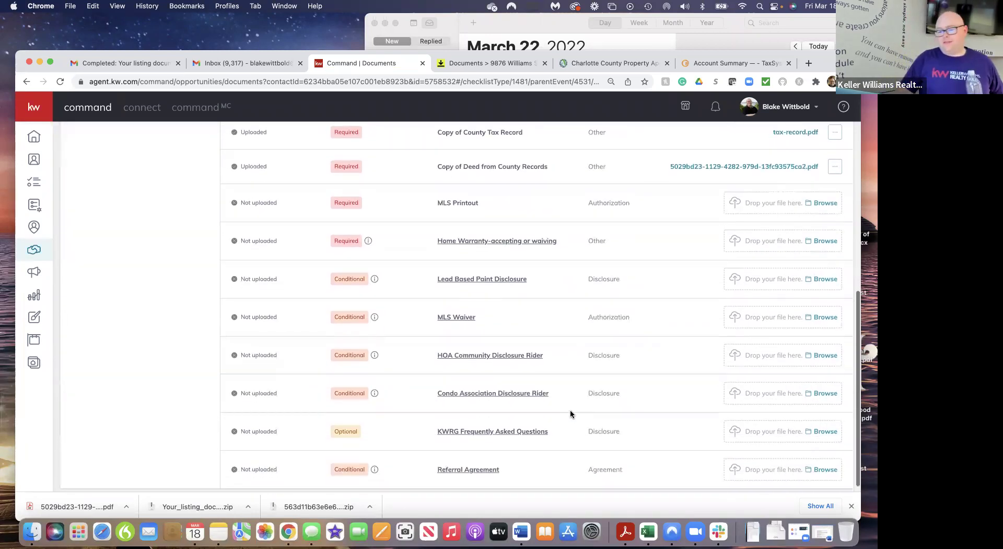
pyautogui.scroll(10, 571, 414)
pyautogui.scroll(3, 571, 412)
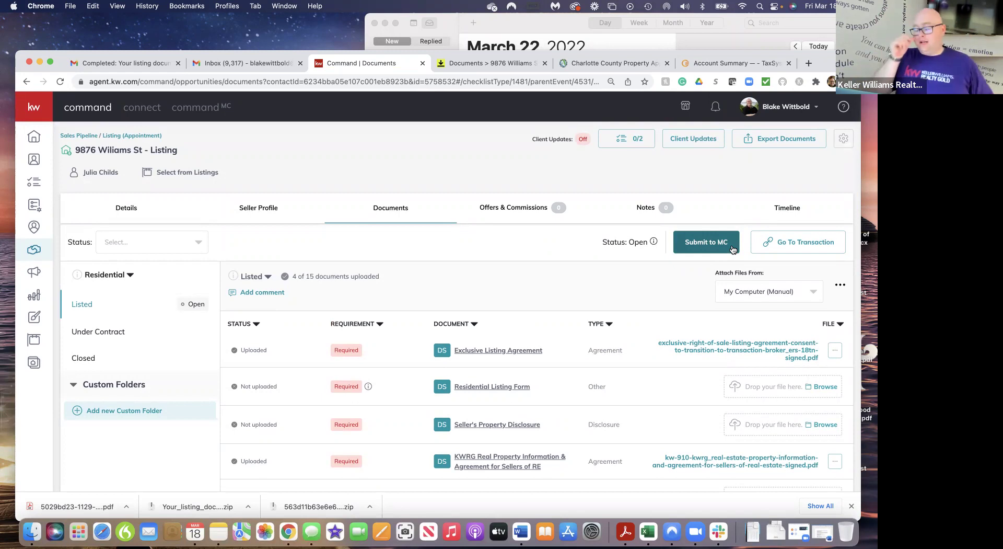
# Compare the Under Contract and Closed folders, then review Under Contract's 9 documents from Sales Contract
pyautogui.click(99, 338)
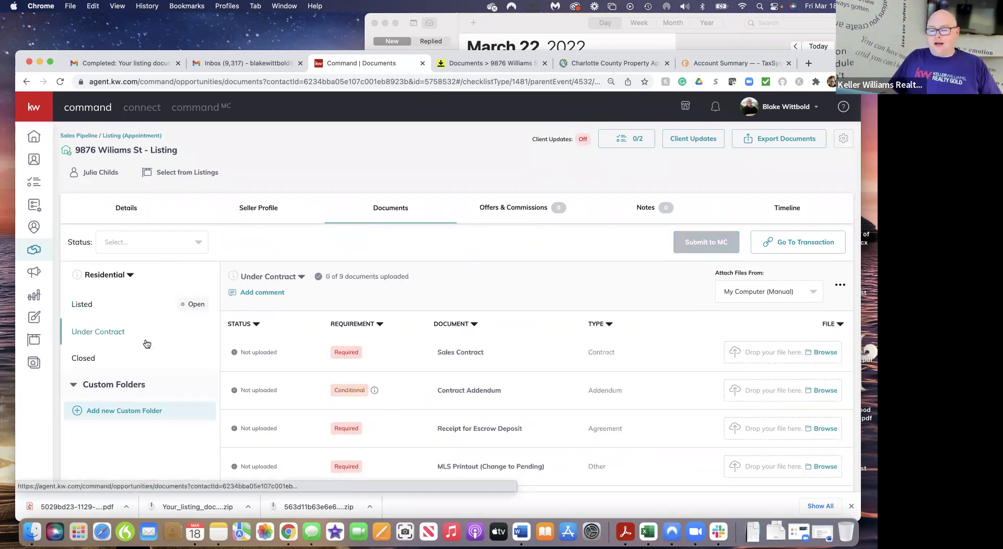
pyautogui.click(89, 361)
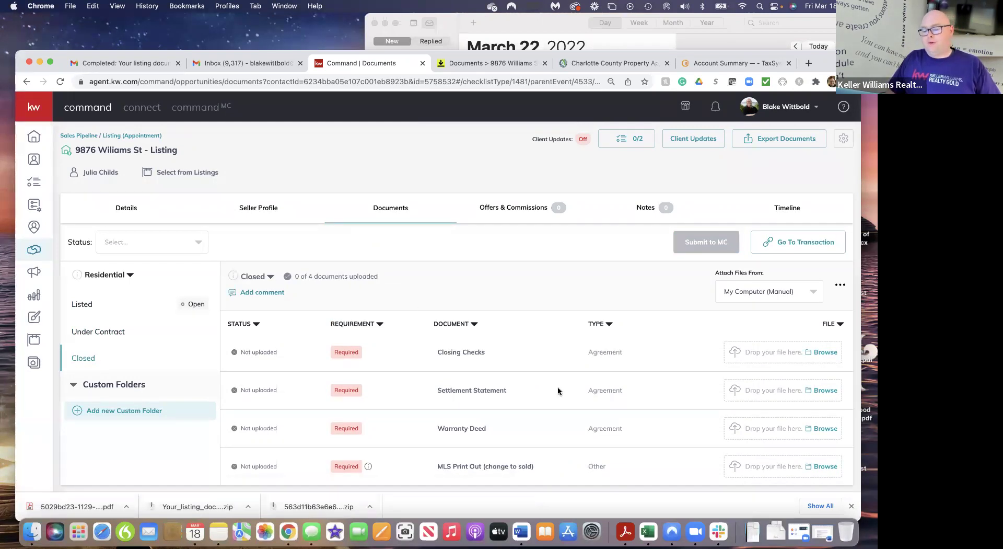
pyautogui.scroll(-1, 557, 386)
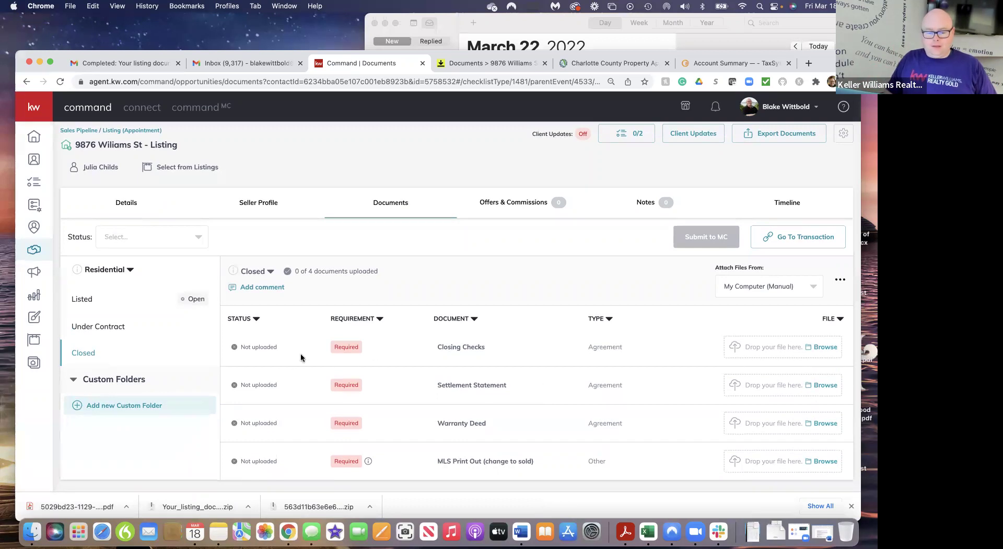
pyautogui.click(100, 327)
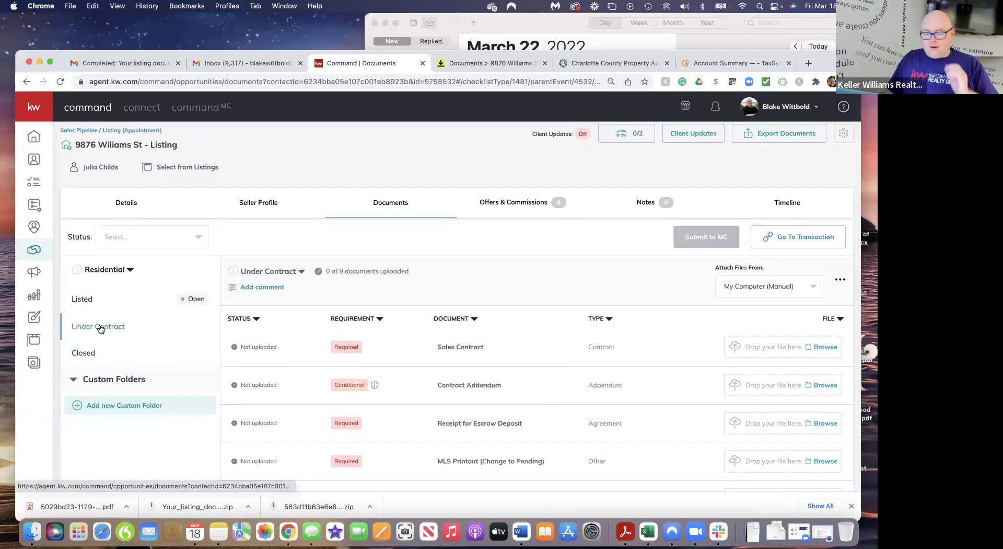
pyautogui.scroll(-5, 563, 406)
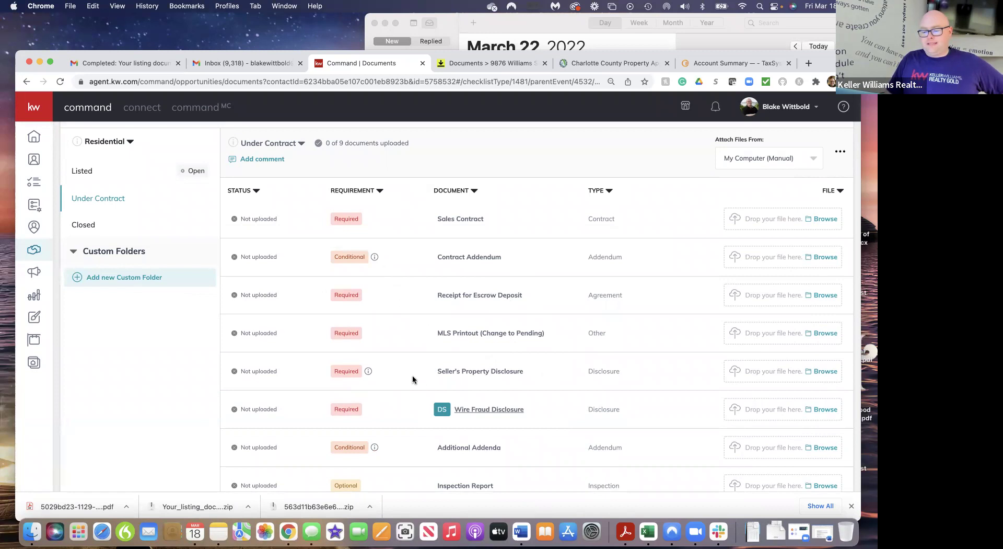
pyautogui.moveTo(369, 372)
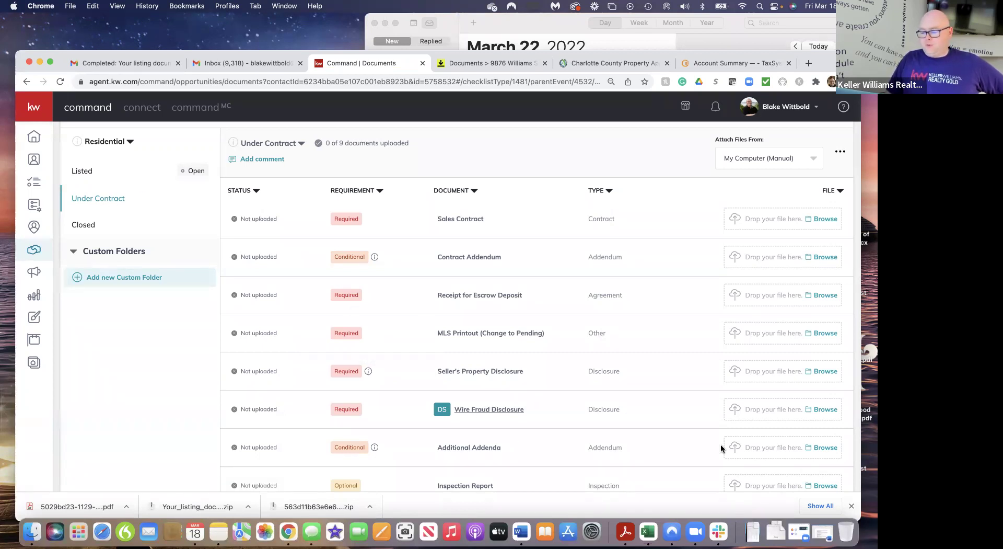
# Set Attach Files From to DocuSign with Room Docs as the working folder
pyautogui.scroll(2, 746, 347)
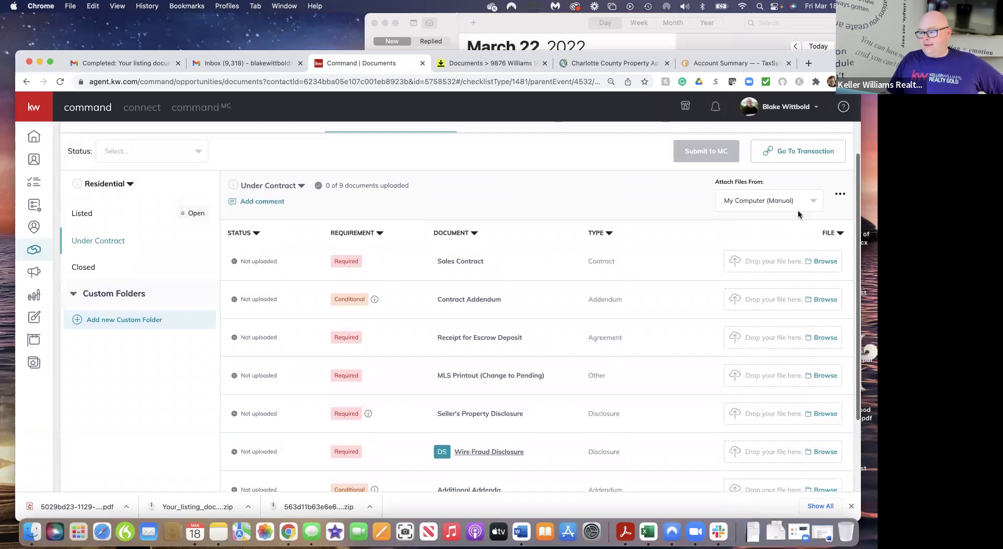
pyautogui.scroll(1, 699, 197)
pyautogui.click(770, 212)
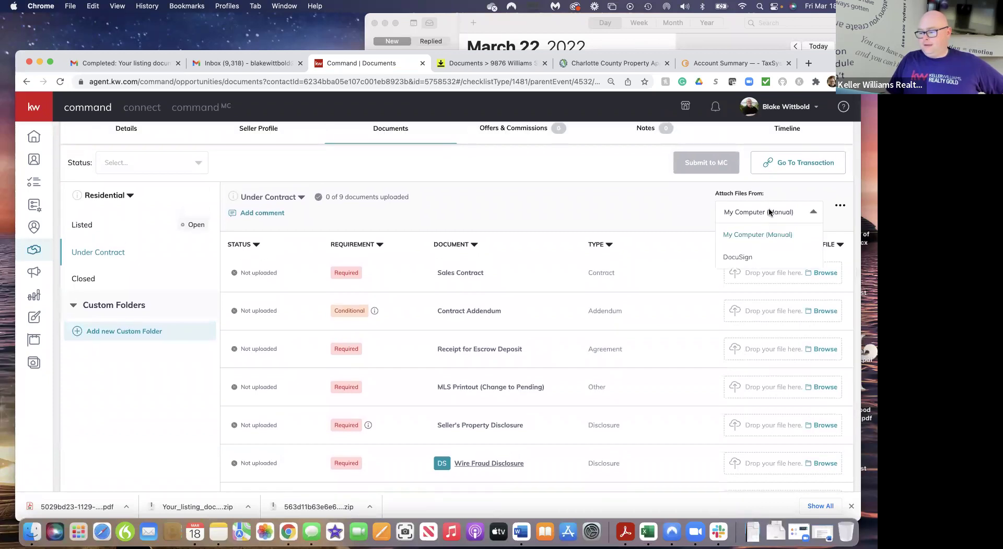
pyautogui.click(737, 258)
pyautogui.click(797, 212)
pyautogui.click(781, 238)
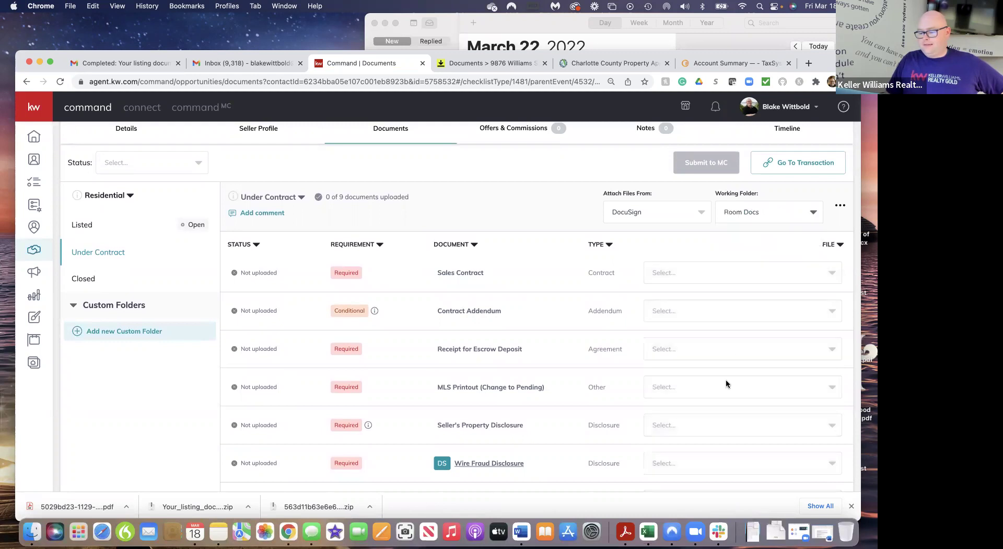
# Attach the Wire Fraud Prevention Notice PDF to Wire Fraud Disclosure, making 1 of 9 uploaded
pyautogui.scroll(-4, 726, 384)
pyautogui.click(716, 365)
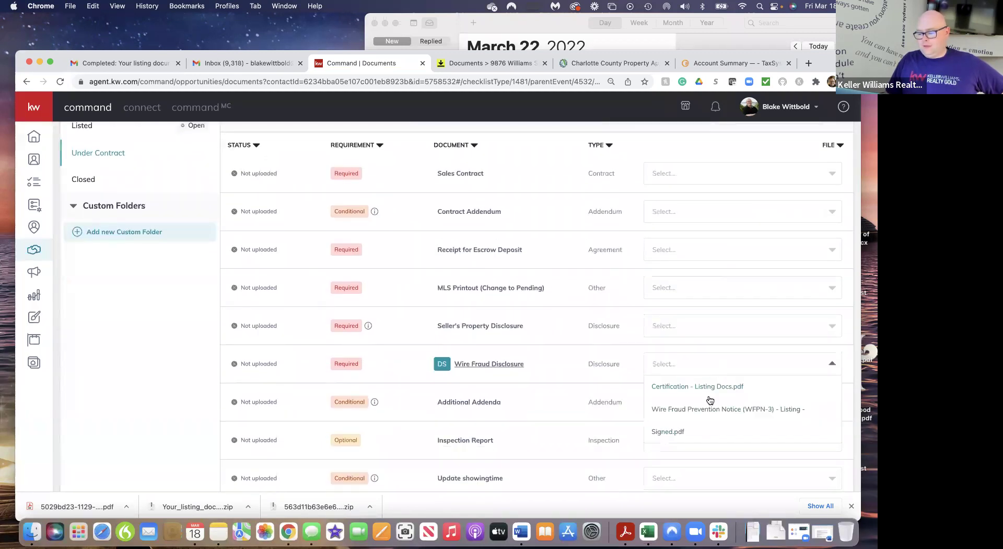
pyautogui.click(701, 410)
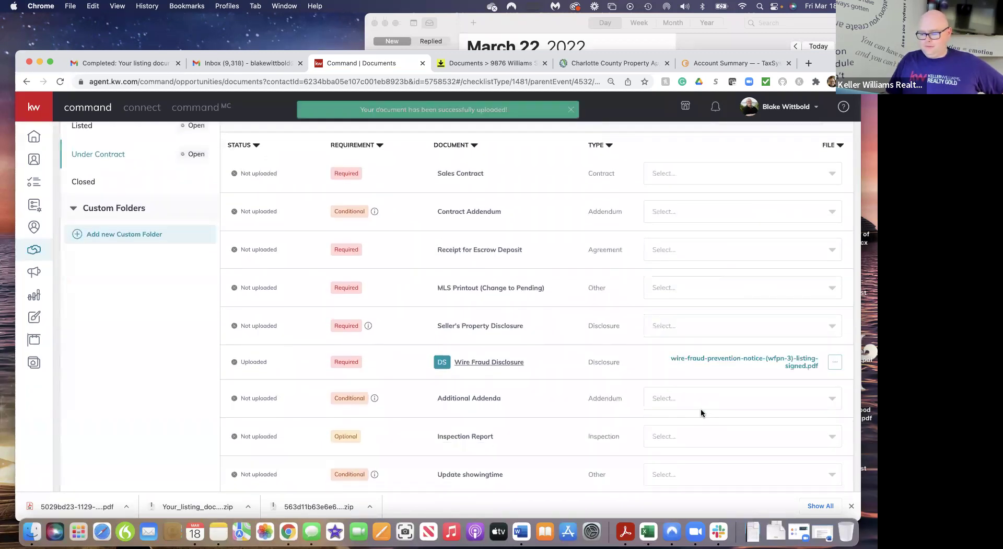
pyautogui.scroll(-1, 574, 434)
pyautogui.scroll(1, 573, 434)
pyautogui.scroll(-1, 573, 434)
pyautogui.scroll(3, 573, 434)
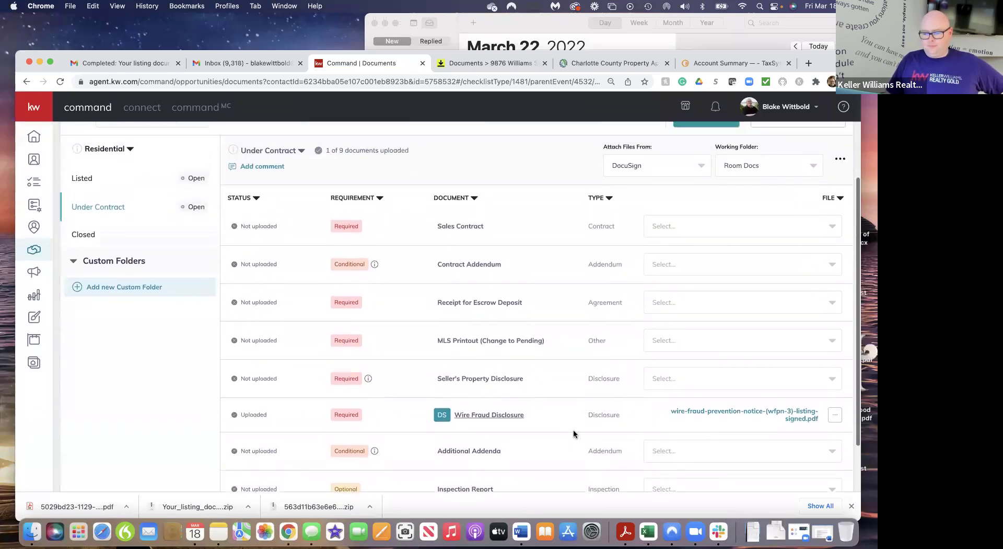
pyautogui.scroll(2, 573, 435)
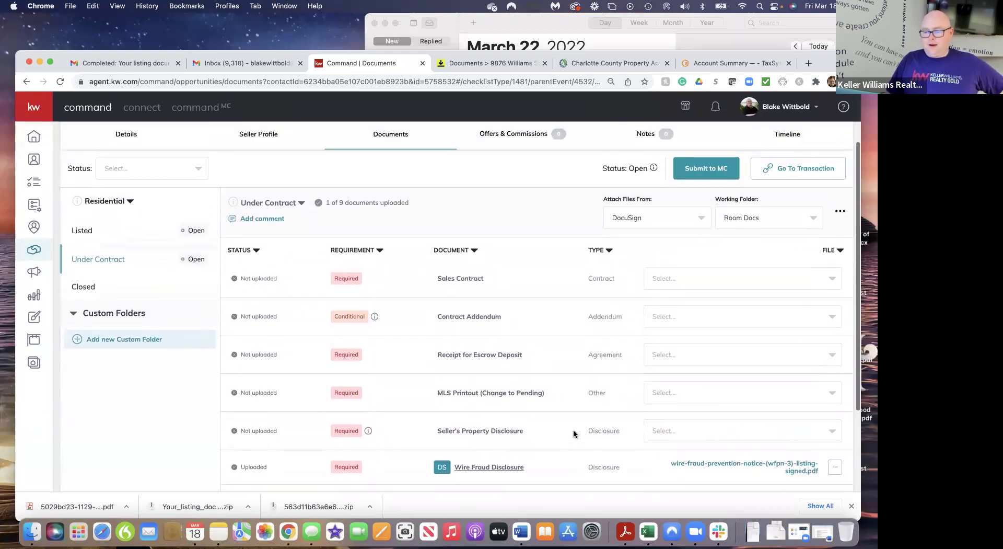
pyautogui.click(498, 65)
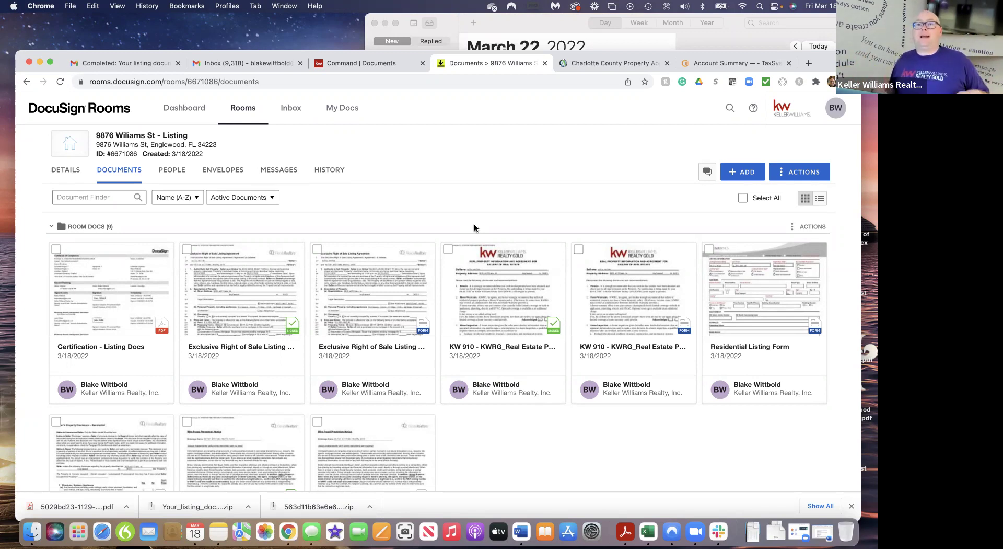
# Upload Vacant Land Contract (VAC-14).pdf from Downloads into the room, making 10 Room Docs
pyautogui.click(740, 173)
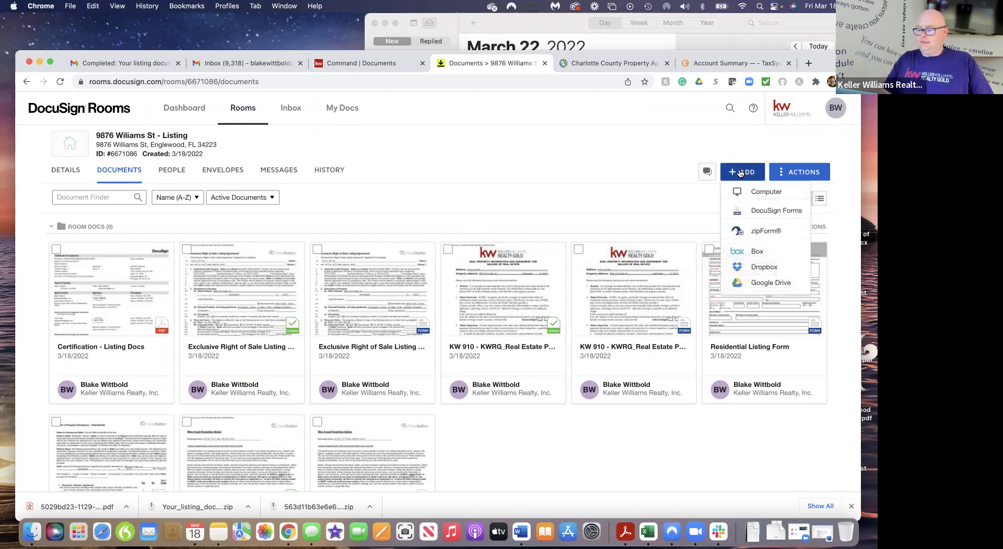
pyautogui.click(755, 196)
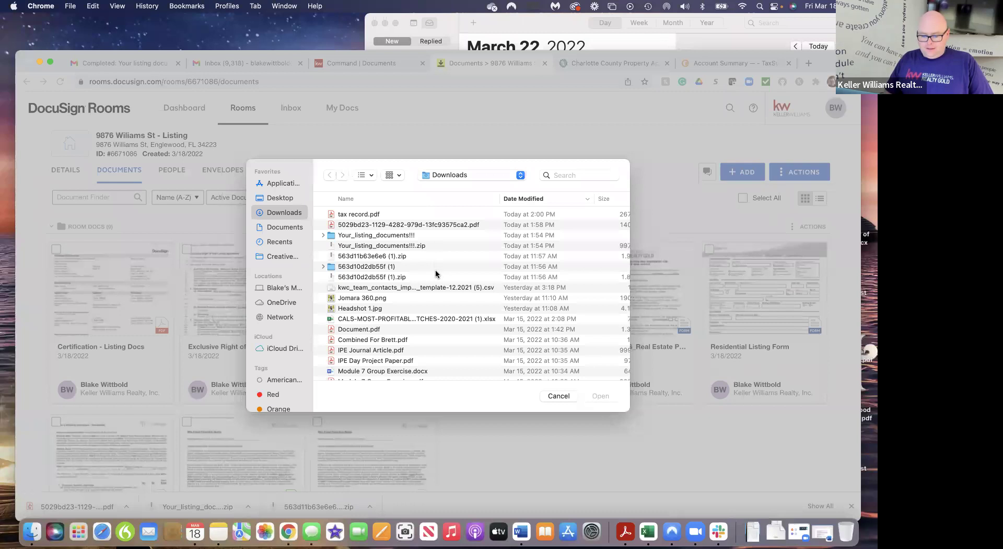
pyautogui.scroll(-5, 438, 343)
pyautogui.scroll(-15, 438, 343)
pyautogui.scroll(-15, 438, 344)
pyautogui.scroll(-15, 438, 344)
pyautogui.scroll(-15, 438, 344)
pyautogui.scroll(-15, 437, 343)
pyautogui.scroll(-10, 438, 344)
pyautogui.scroll(-8, 436, 344)
pyautogui.scroll(-5, 436, 344)
pyautogui.scroll(-5, 436, 343)
pyautogui.scroll(-5, 437, 343)
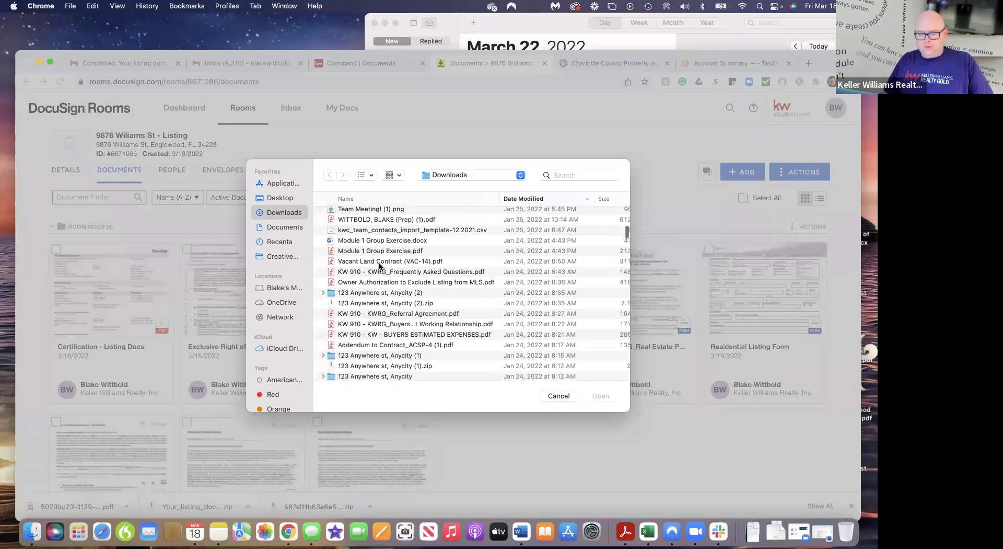
pyautogui.click(379, 261)
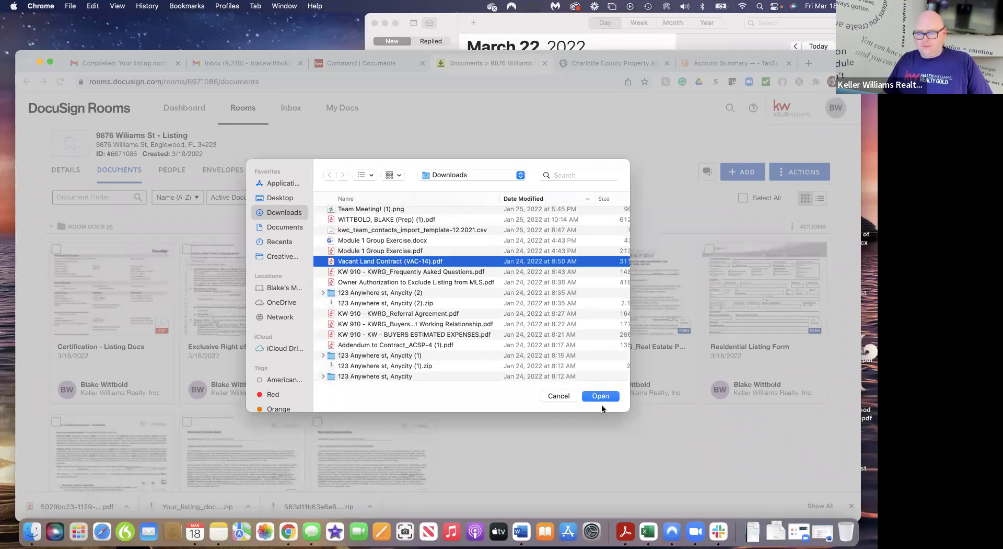
pyautogui.click(601, 398)
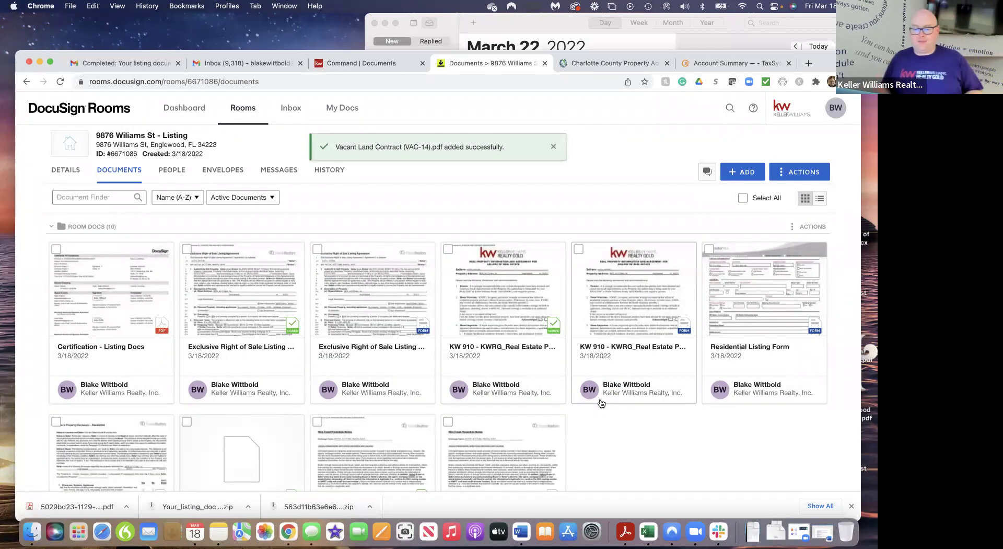
pyautogui.scroll(-5, 235, 314)
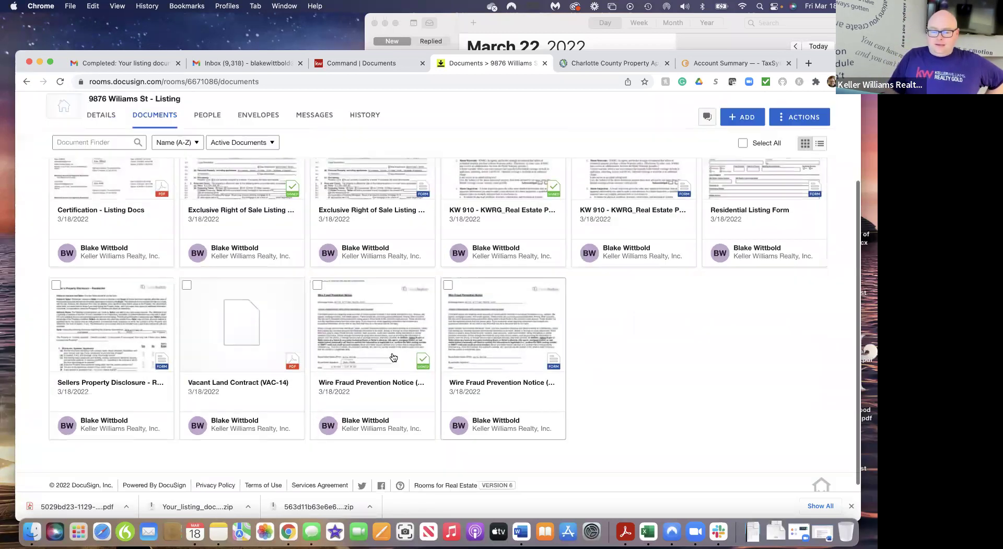
pyautogui.click(235, 330)
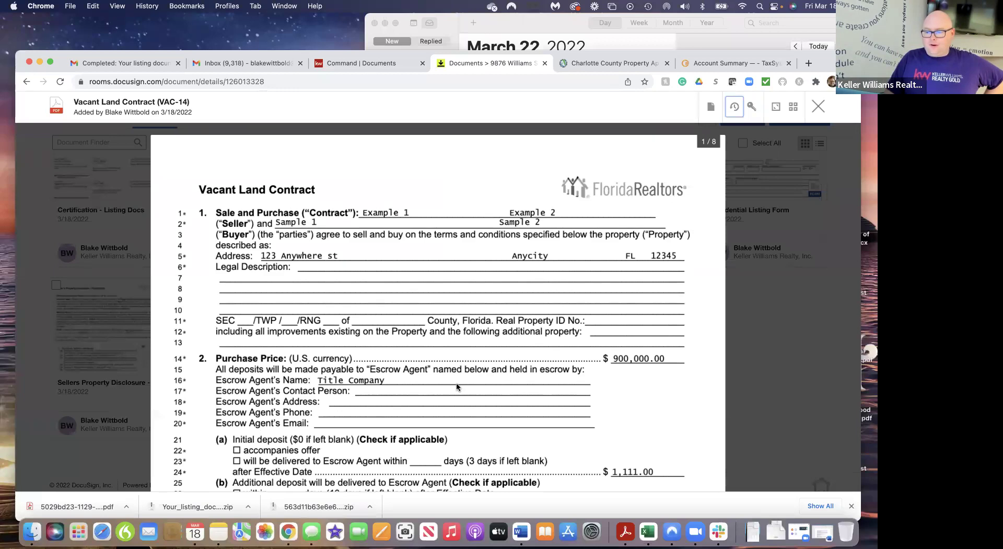
pyautogui.scroll(-1, 456, 387)
pyautogui.scroll(-15, 456, 385)
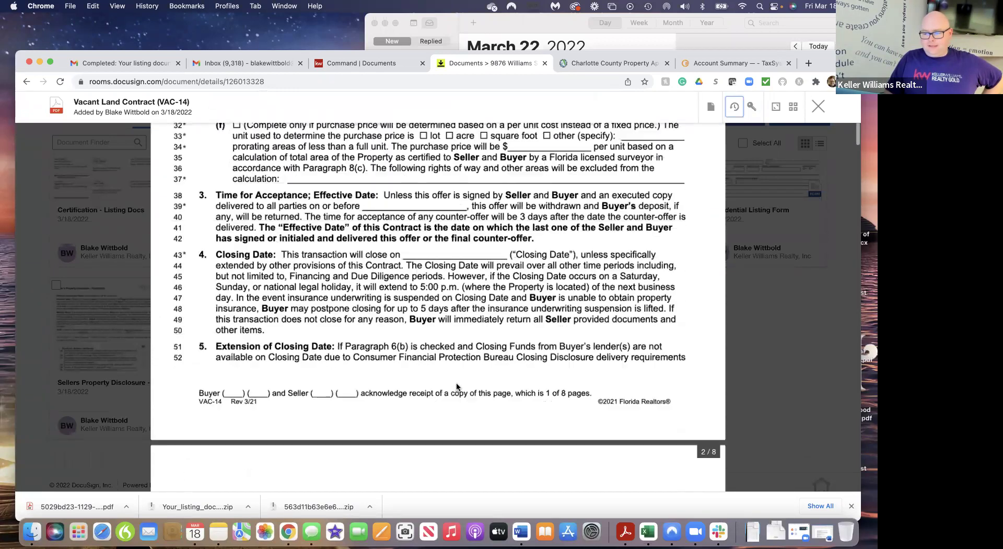
pyautogui.scroll(15, 456, 386)
pyautogui.scroll(-6, 457, 387)
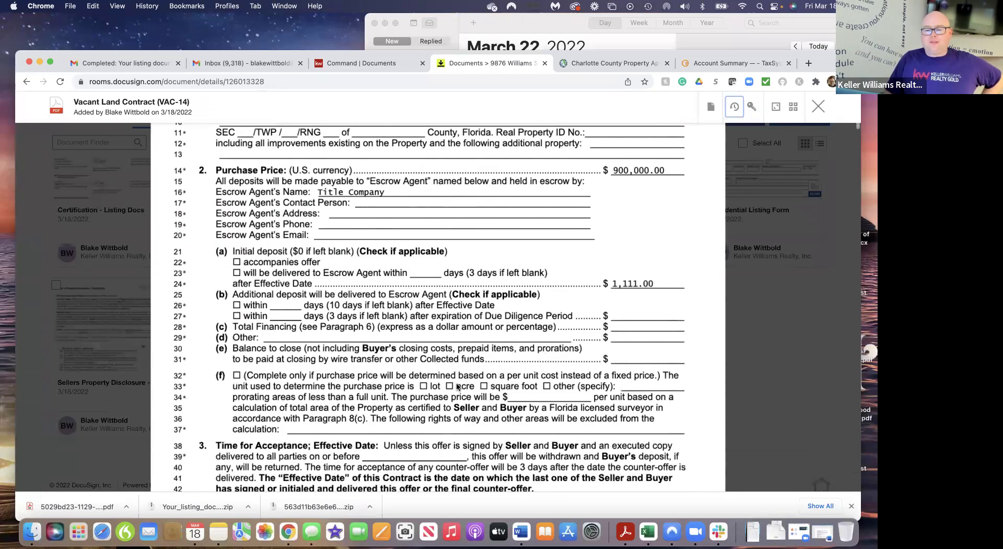
pyautogui.scroll(-5, 457, 387)
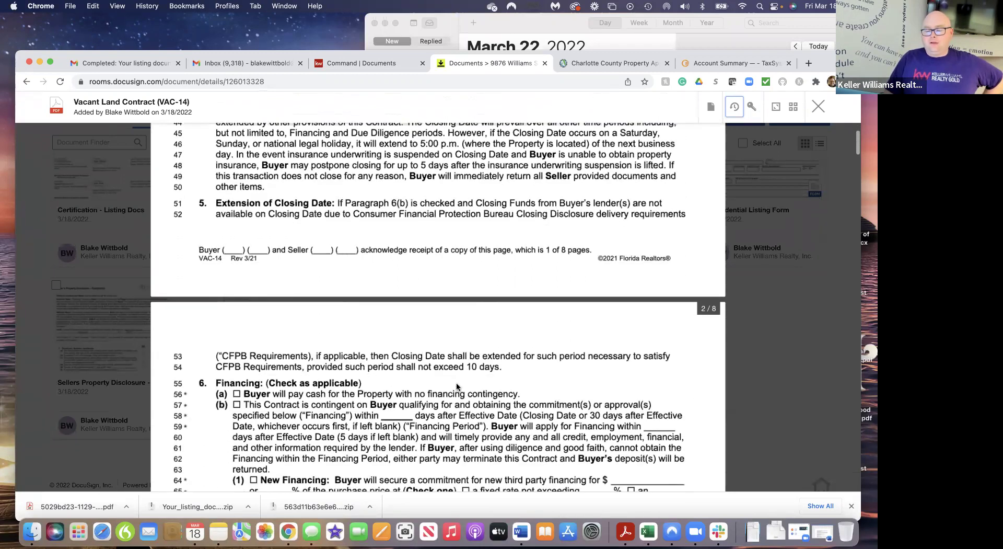
pyautogui.scroll(5, 456, 387)
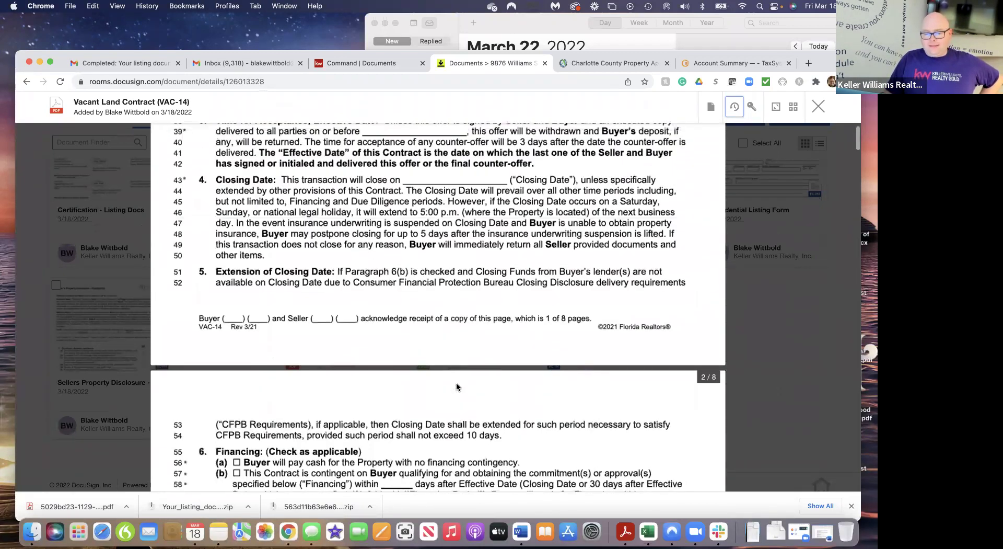
pyautogui.scroll(5, 457, 387)
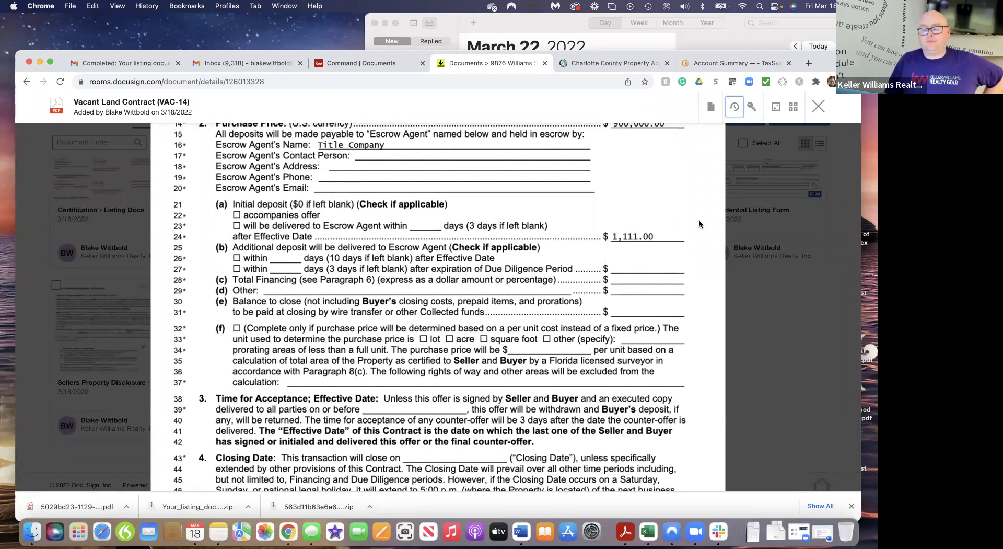
pyautogui.click(822, 109)
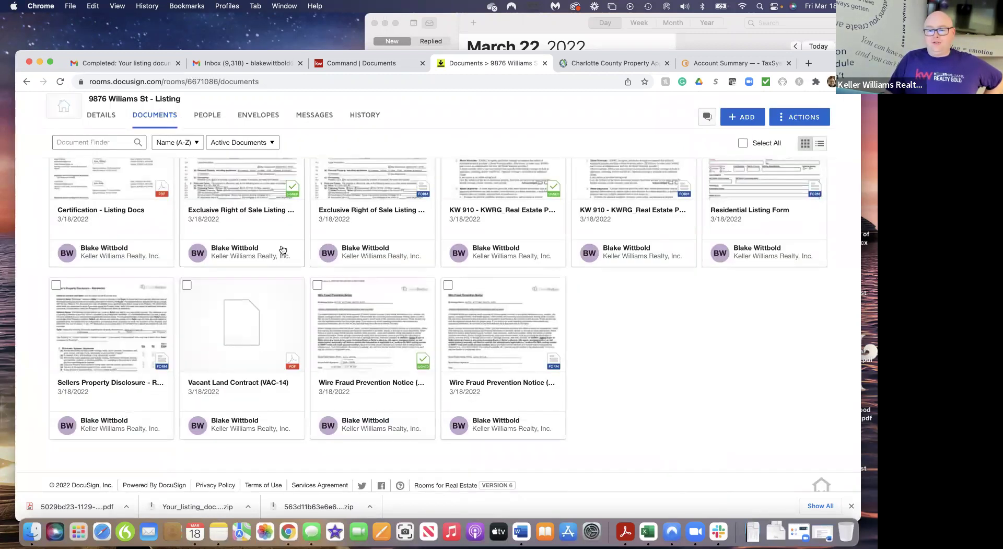
# Start a new envelope from the Vacant Land Contract and rename it 'offer 1'
pyautogui.click(187, 285)
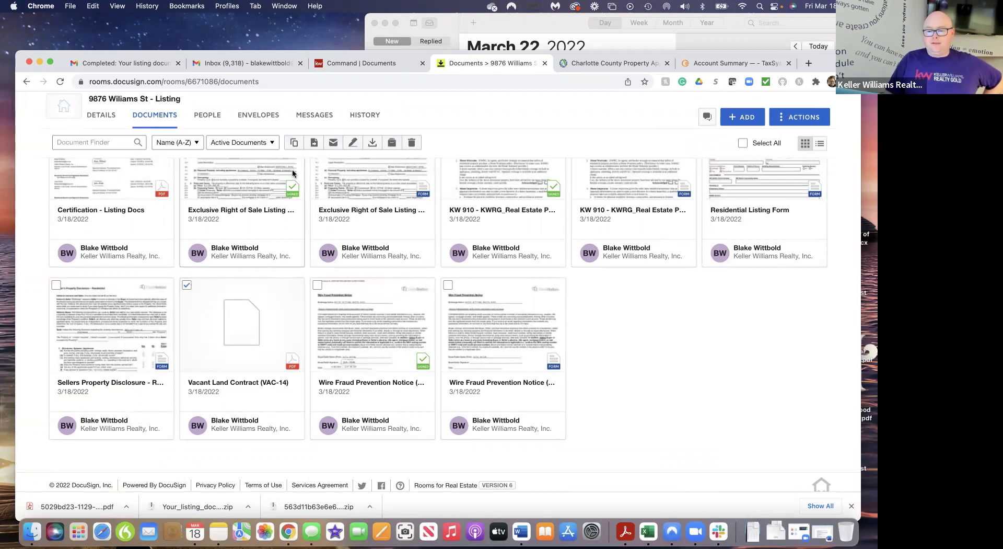
pyautogui.click(354, 143)
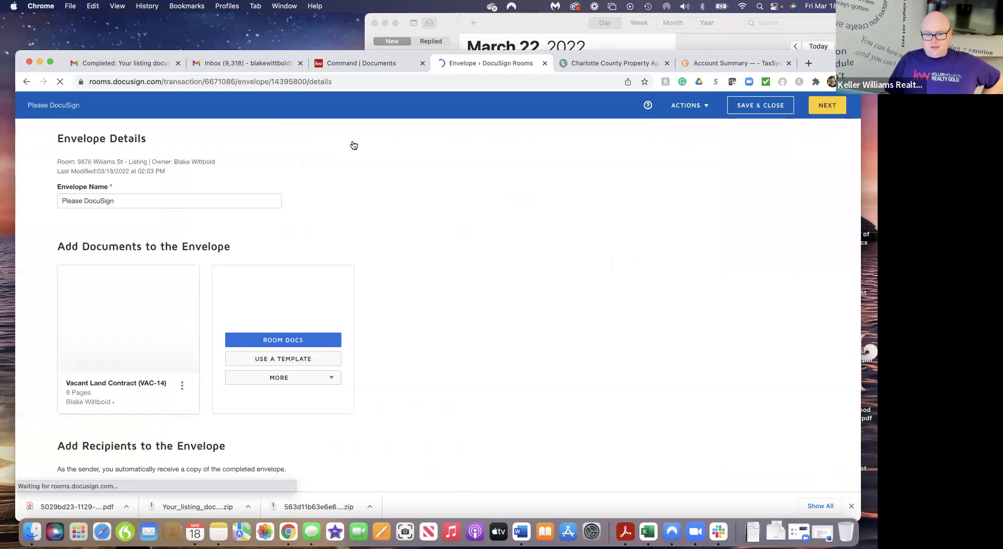
pyautogui.click(129, 195)
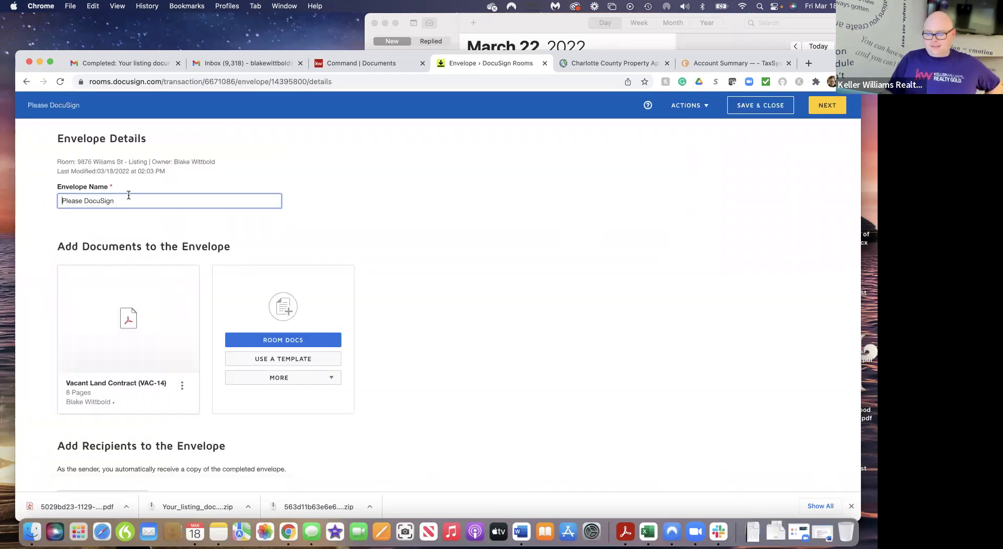
pyautogui.press('super+a')
pyautogui.press('BackSpace')
pyautogui.write('offer 1')
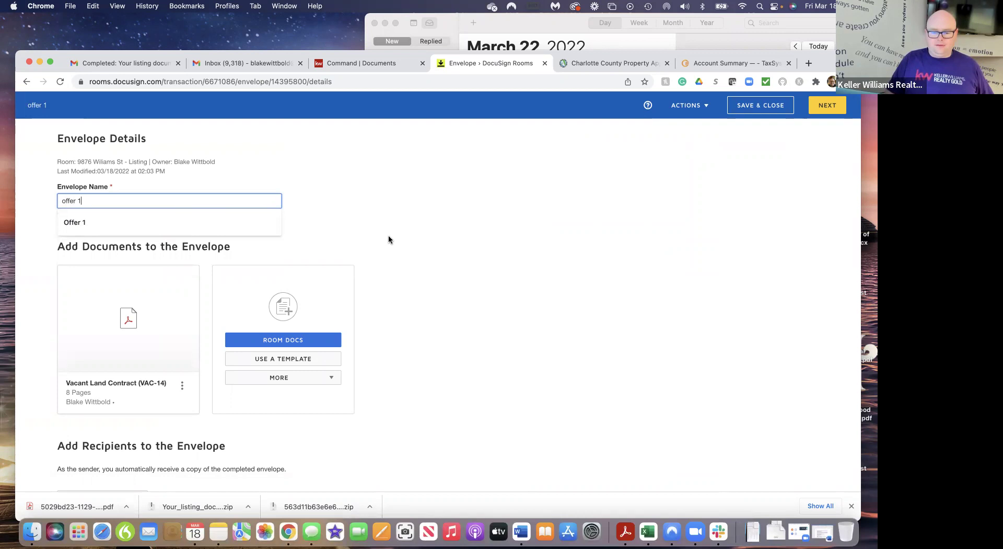
pyautogui.click(389, 239)
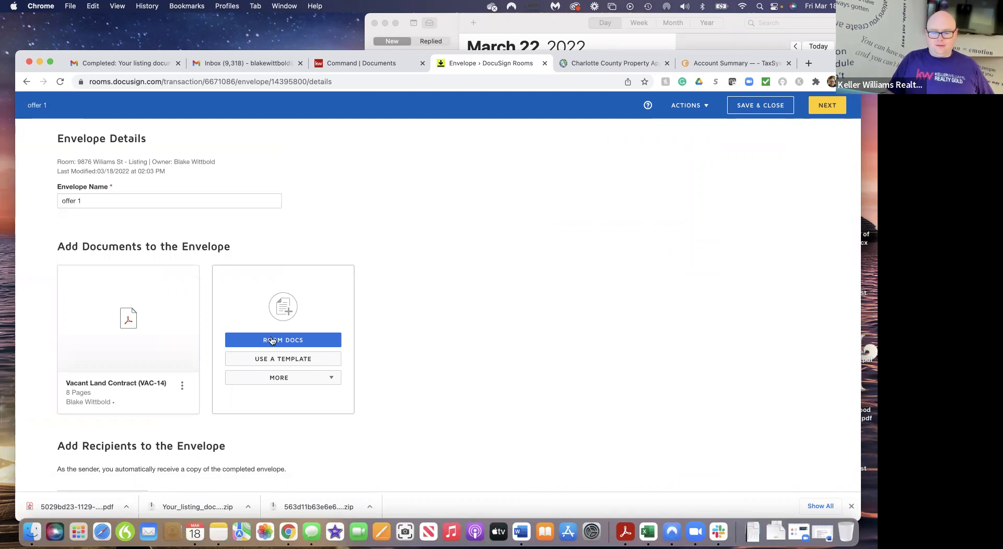
# Add a signer by e-mail address, entering the recipient's full name and e-mail
pyautogui.scroll(-3, 149, 355)
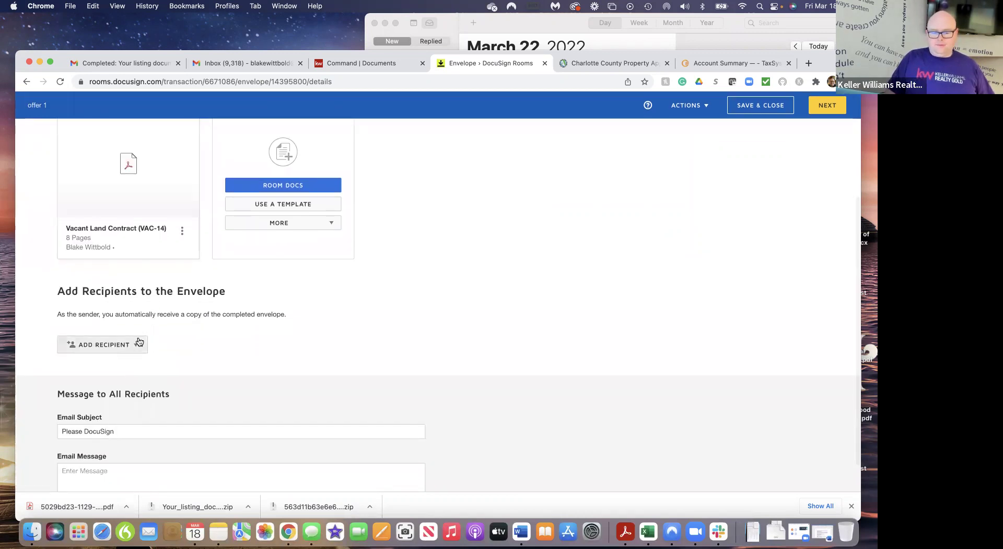
pyautogui.click(133, 345)
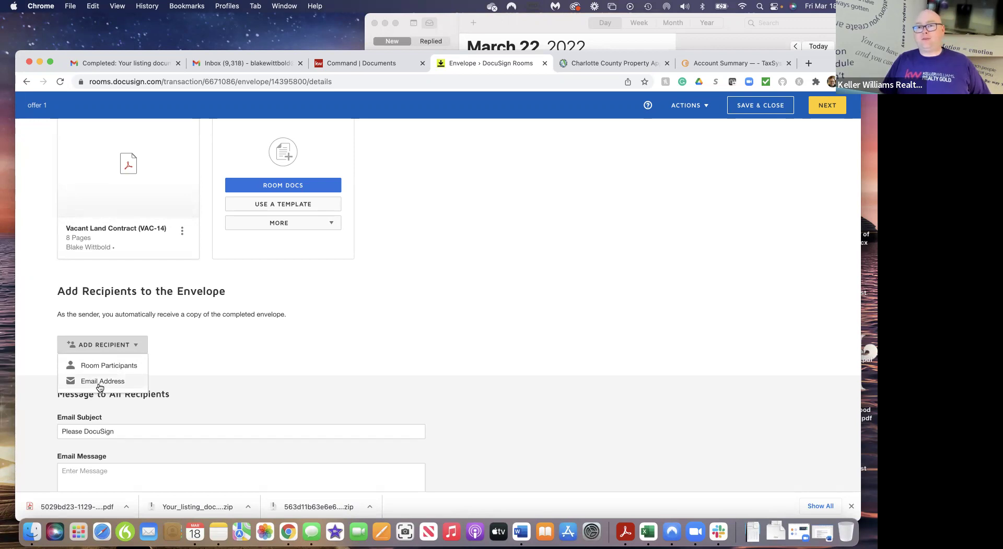
pyautogui.click(99, 381)
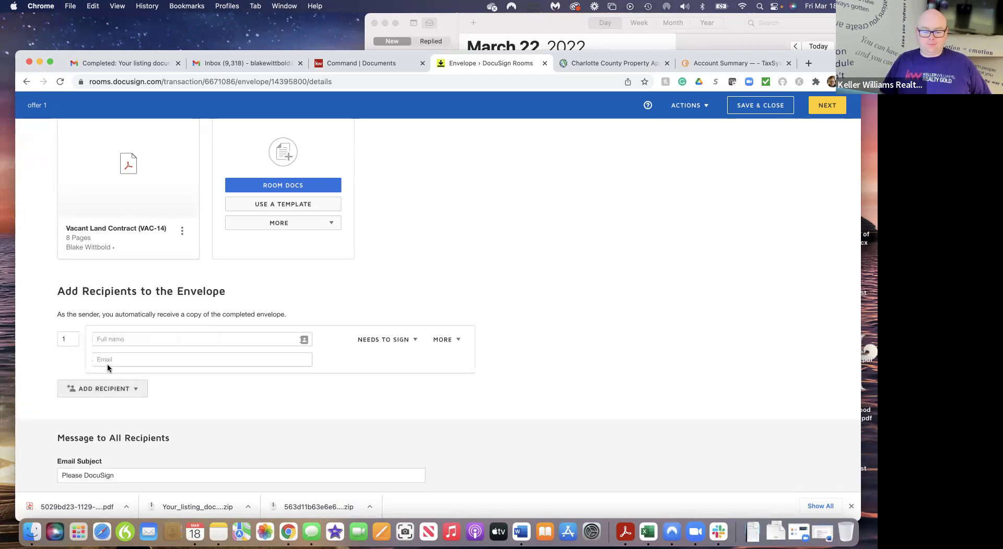
pyautogui.click(120, 339)
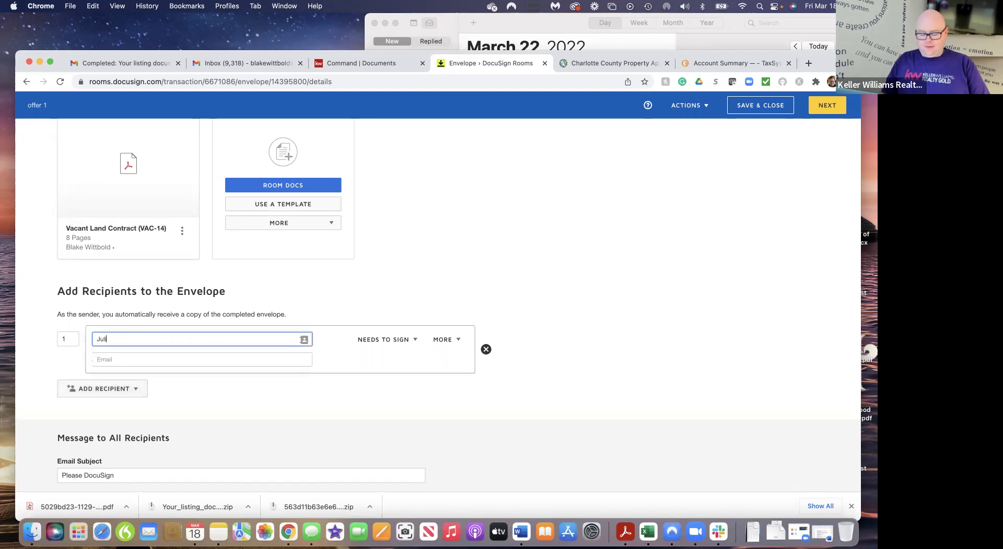
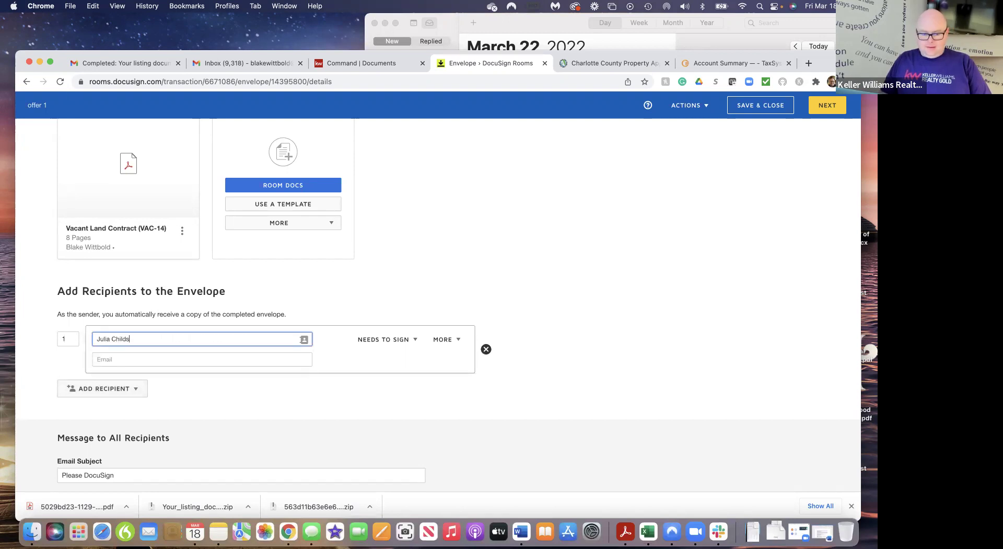
pyautogui.click(118, 359)
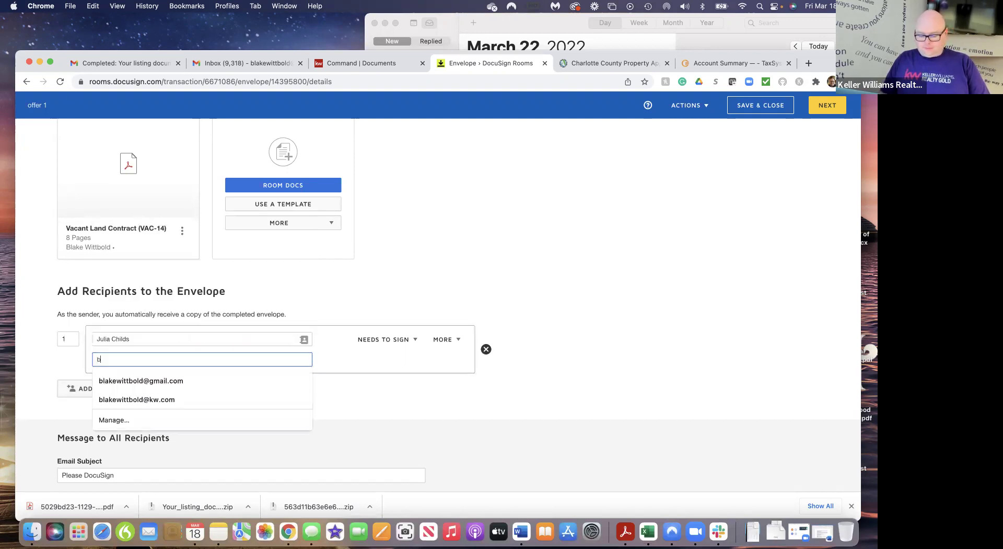
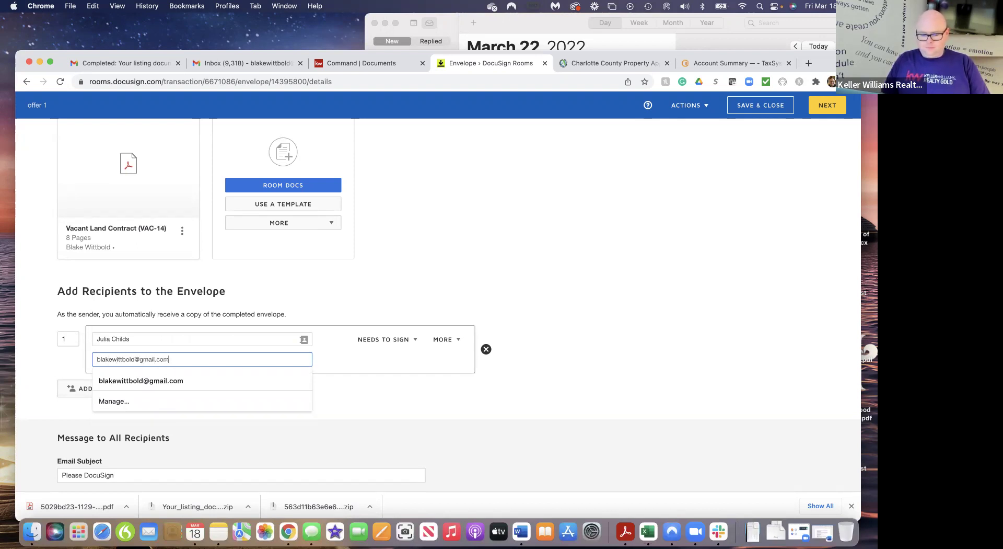
pyautogui.click(615, 308)
pyautogui.scroll(-3, 253, 388)
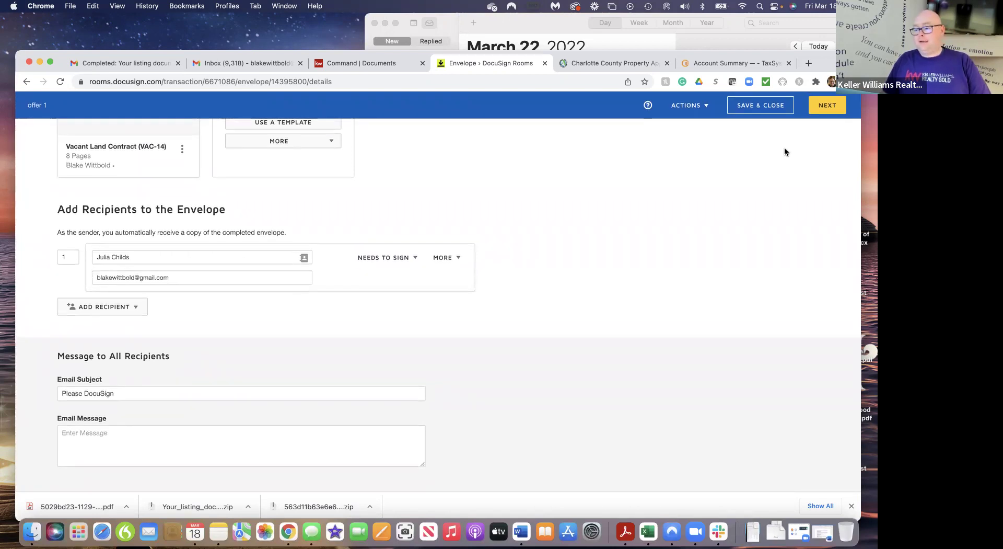
pyautogui.click(832, 104)
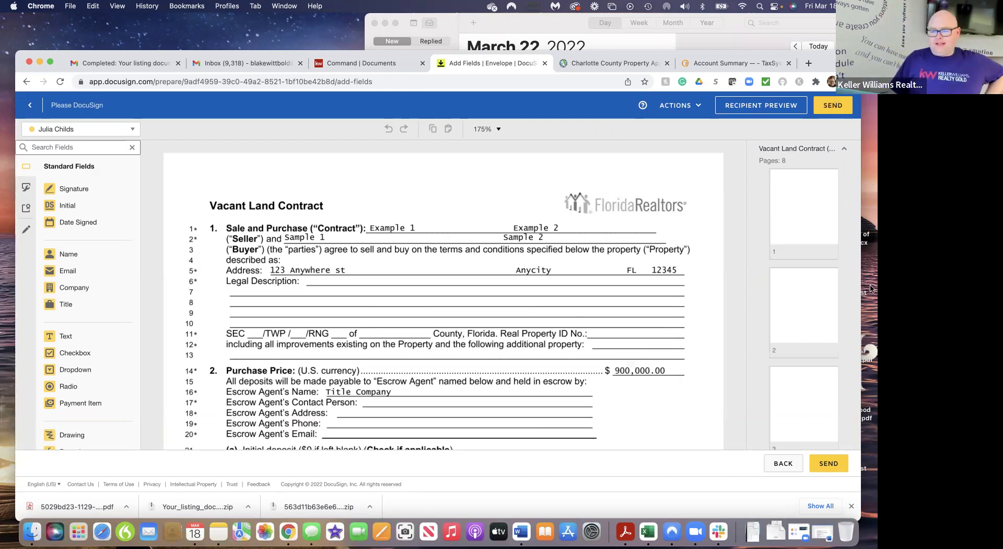
# Strike through the $900,000.00 purchase price and add a 1,200,000 text field beside it
pyautogui.scroll(-3, 541, 306)
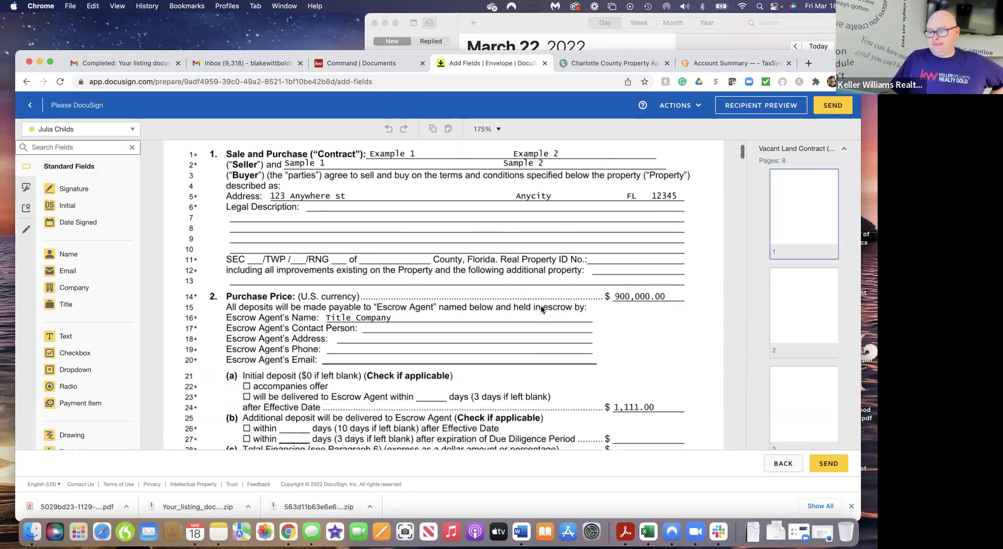
pyautogui.click(26, 231)
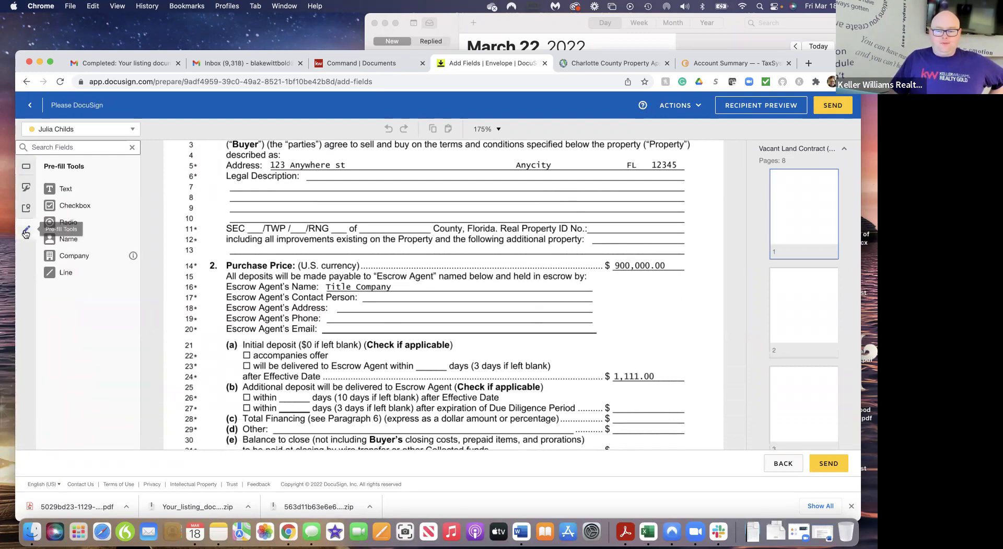
pyautogui.click(62, 276)
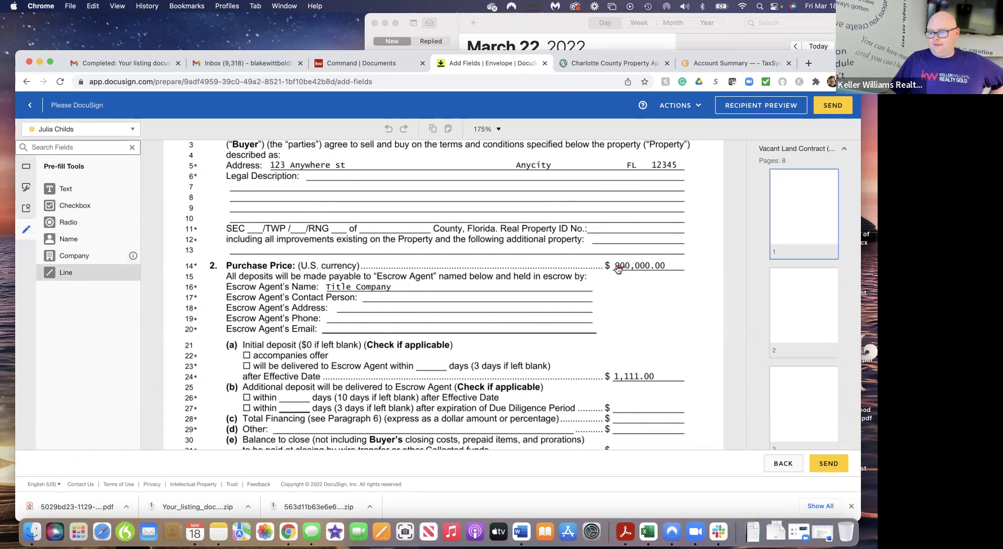
pyautogui.moveTo(614, 266); pyautogui.dragTo(669, 265)
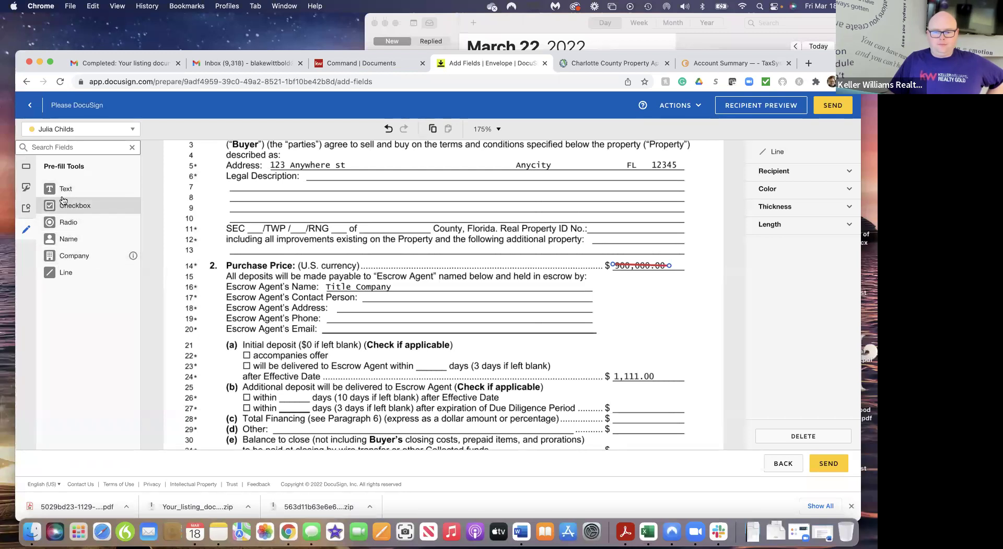
pyautogui.moveTo(62, 189); pyautogui.dragTo(626, 278)
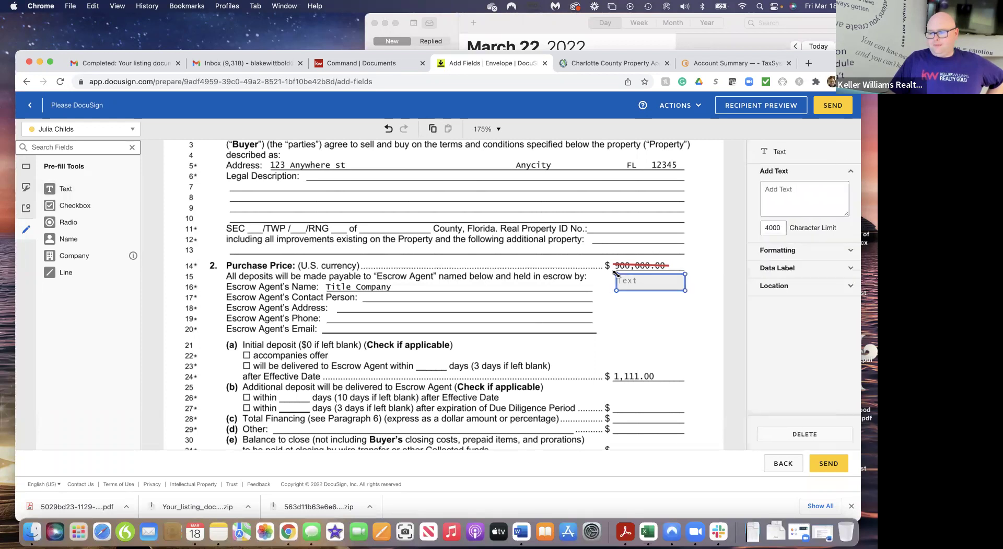
pyautogui.click(801, 190)
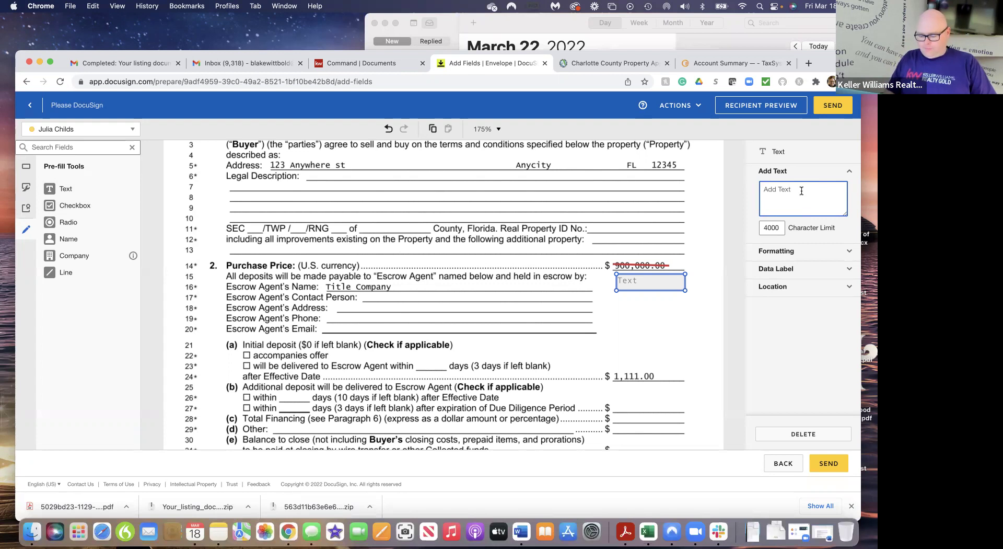
pyautogui.write('1')
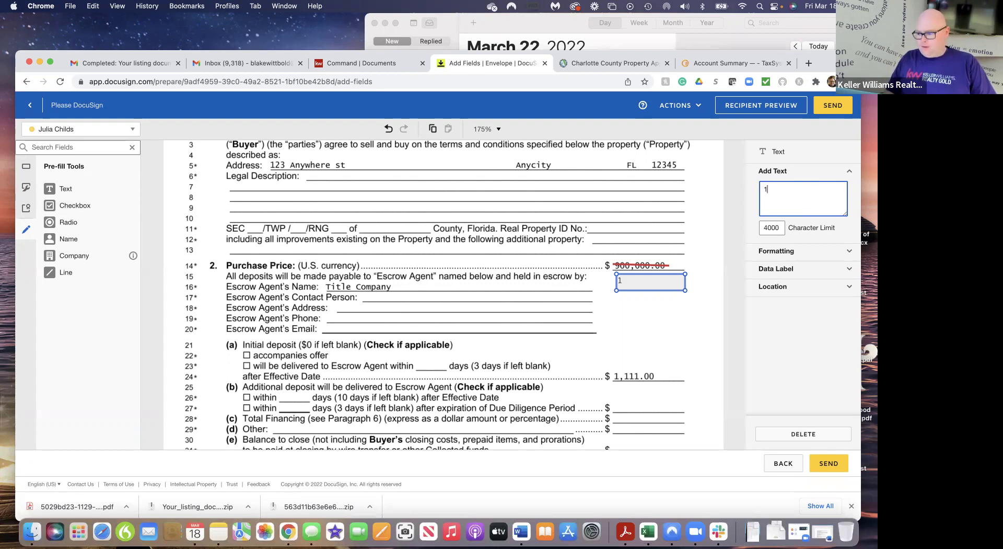
pyautogui.write(',200,000')
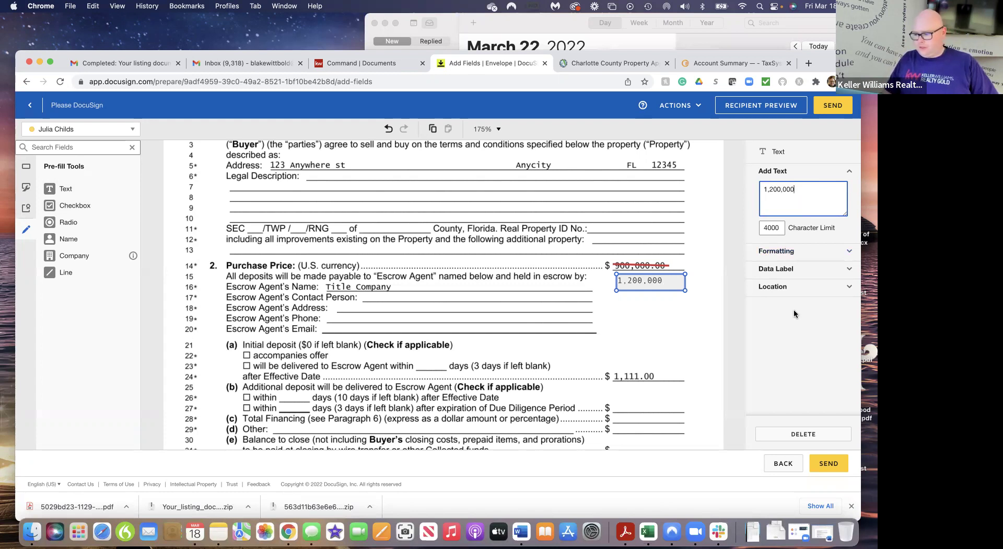
pyautogui.click(730, 387)
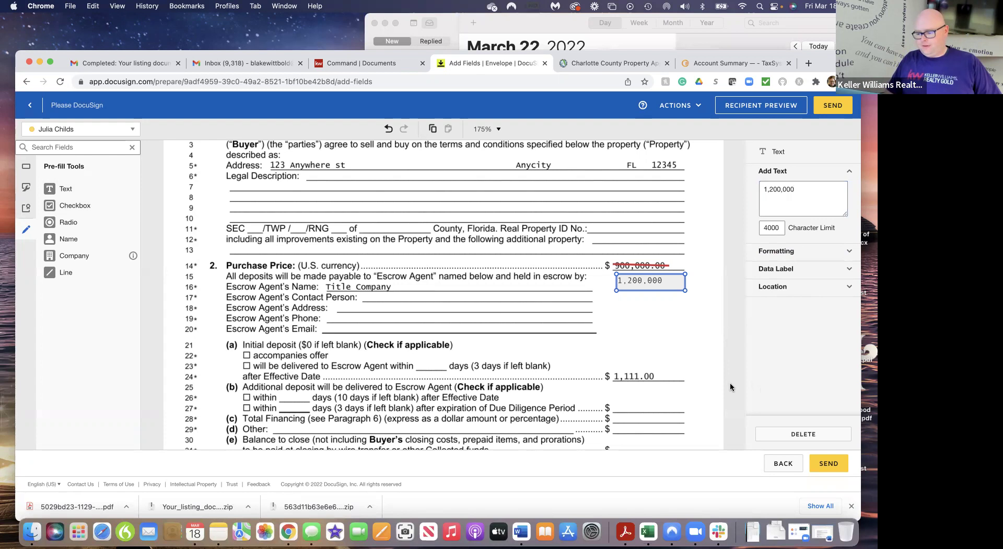
# Strike through the 1,111.00 deposit and add a 50,000 text field below it
pyautogui.scroll(-5, 656, 360)
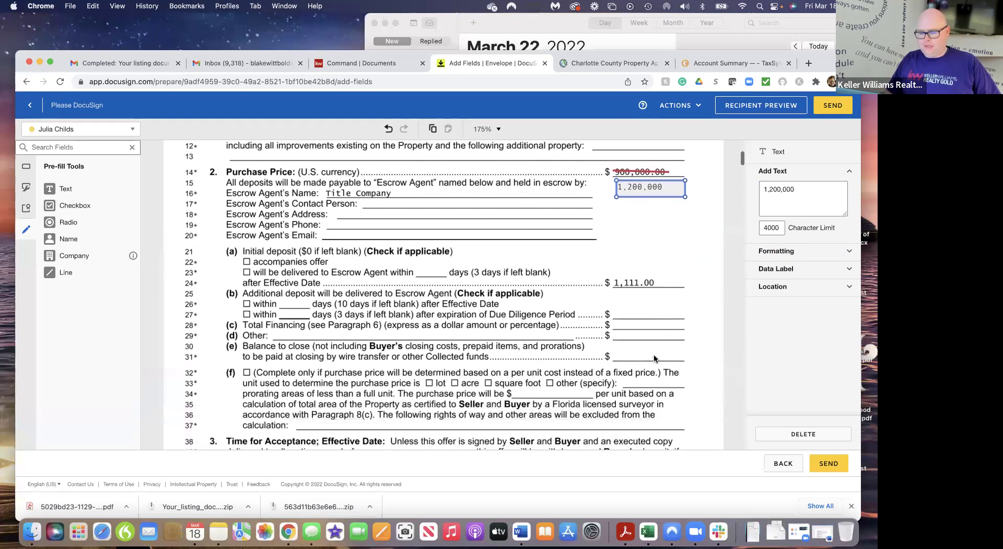
pyautogui.scroll(-2, 654, 358)
pyautogui.click(67, 281)
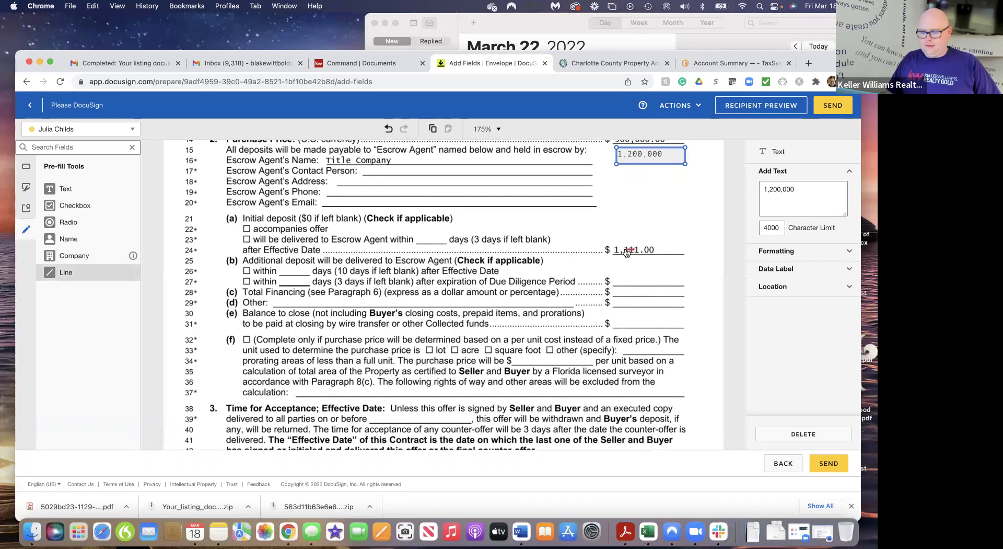
pyautogui.moveTo(613, 250); pyautogui.dragTo(658, 249)
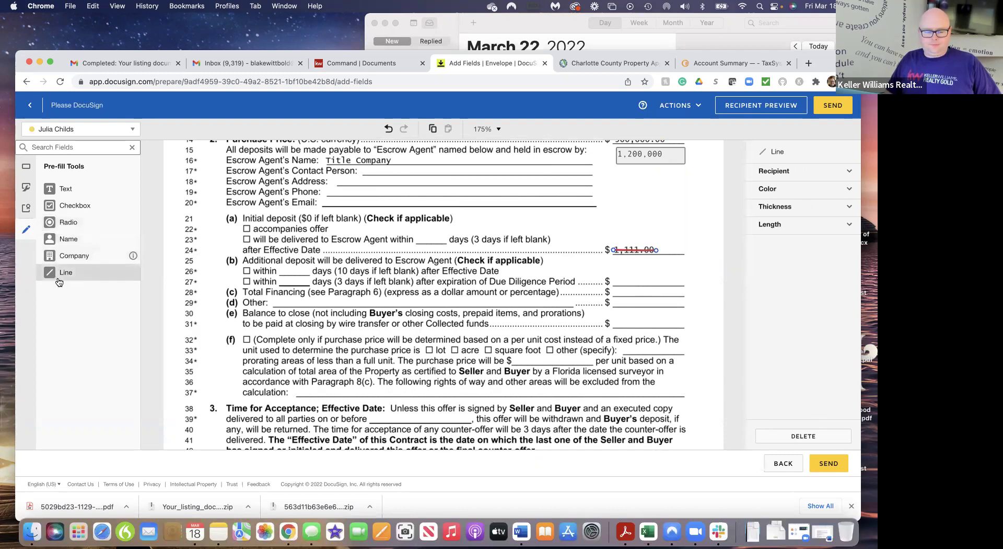
pyautogui.click(62, 188)
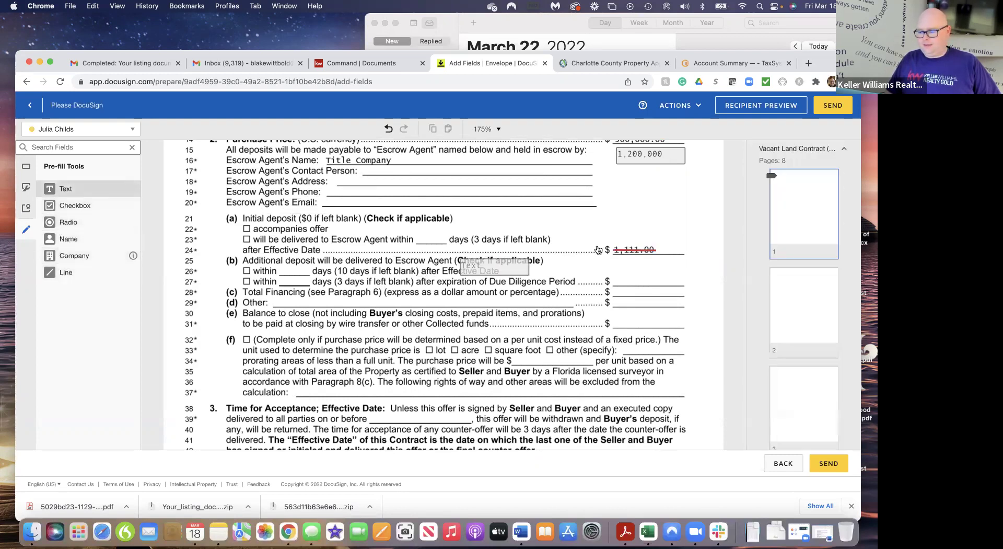
pyautogui.click(614, 256)
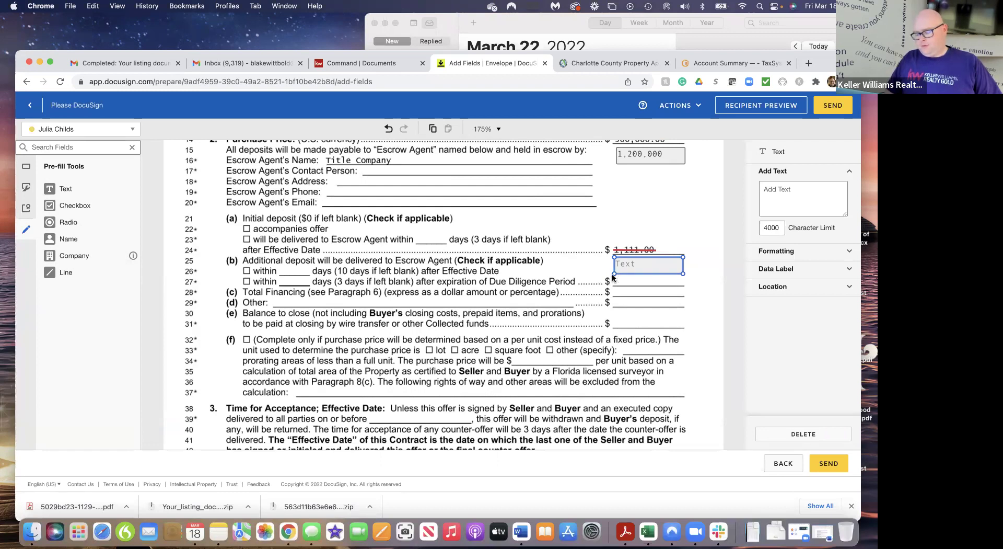
pyautogui.click(803, 192)
pyautogui.write('50,000')
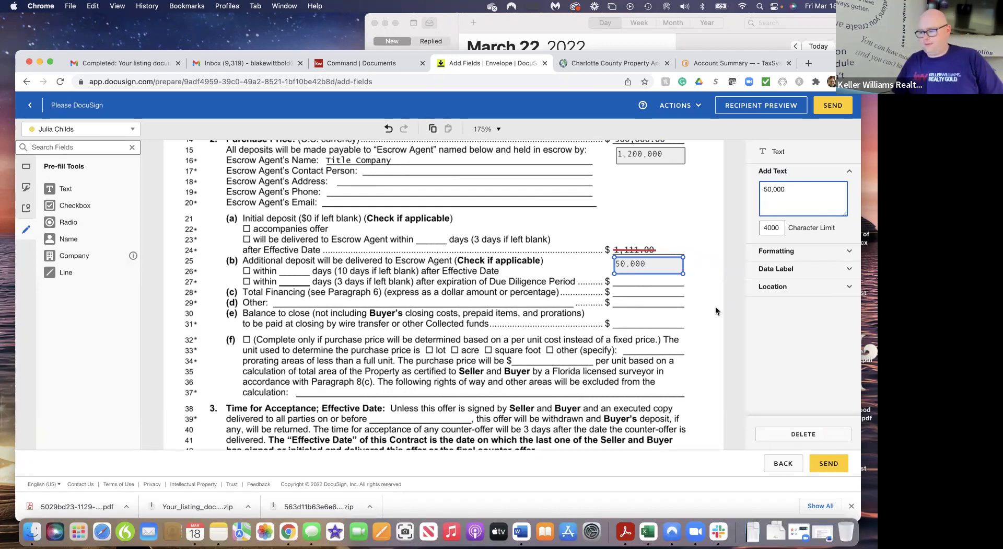
pyautogui.click(717, 320)
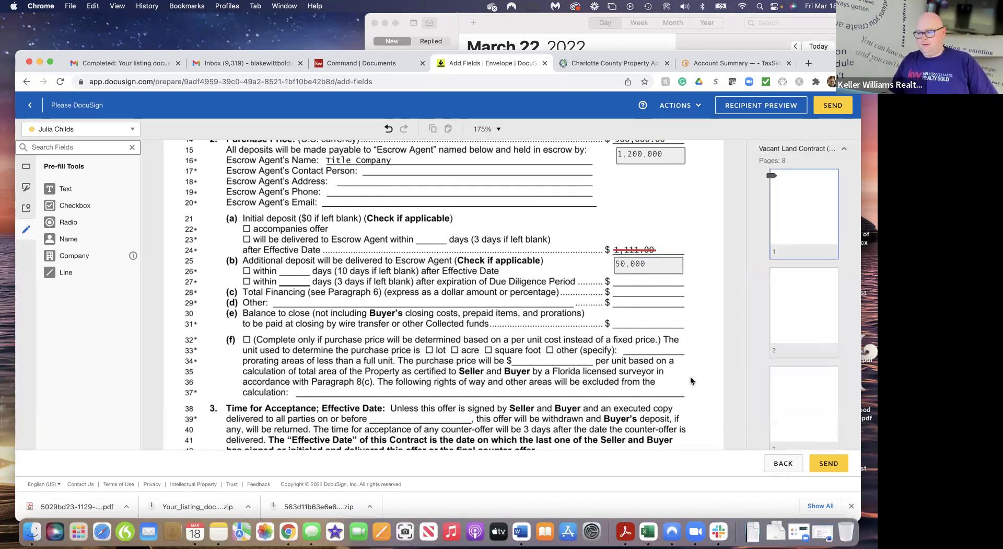
pyautogui.scroll(-5, 691, 381)
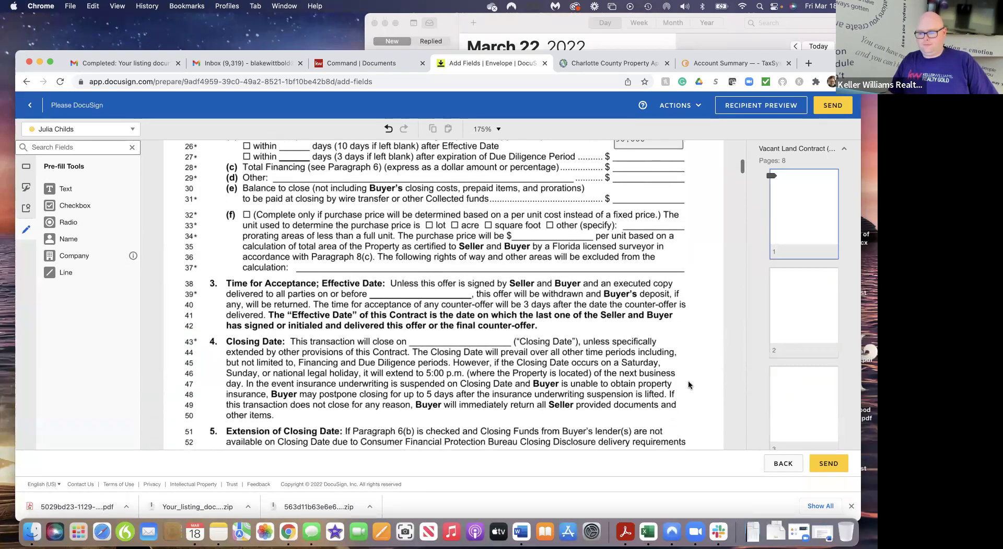
pyautogui.scroll(-5, 688, 385)
pyautogui.scroll(3, 689, 385)
pyautogui.scroll(8, 688, 385)
pyautogui.scroll(-4, 688, 384)
pyautogui.scroll(10, 688, 384)
pyautogui.scroll(-2, 688, 383)
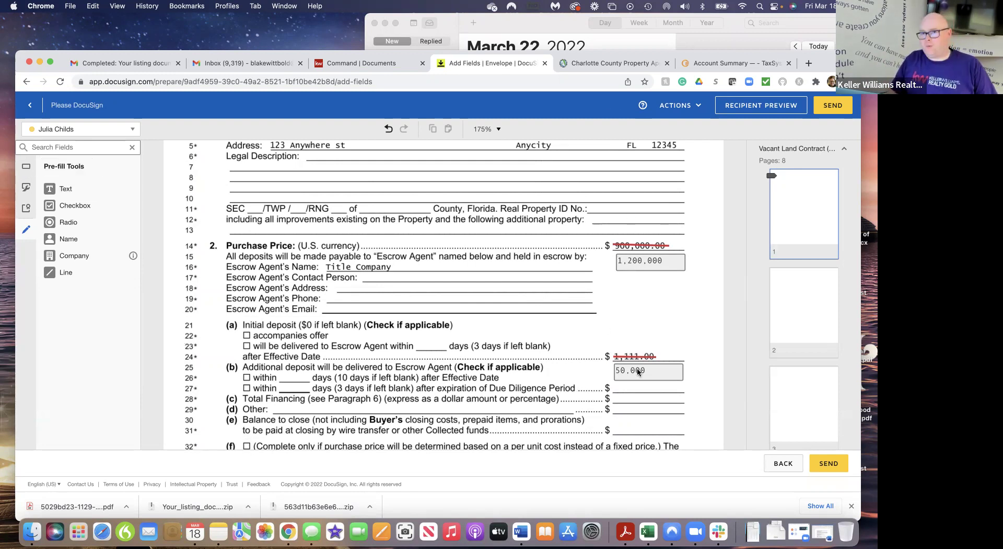
# Place signer Initial fields beside the 1,200,000 price and the 50,000 deposit
pyautogui.click(25, 167)
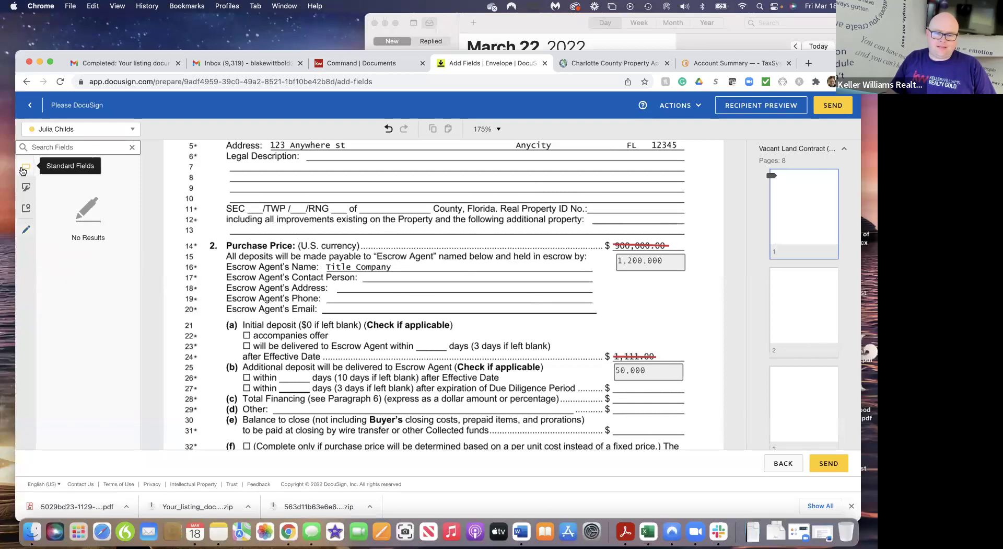
pyautogui.moveTo(68, 205); pyautogui.dragTo(707, 241)
pyautogui.moveTo(72, 206); pyautogui.dragTo(688, 345)
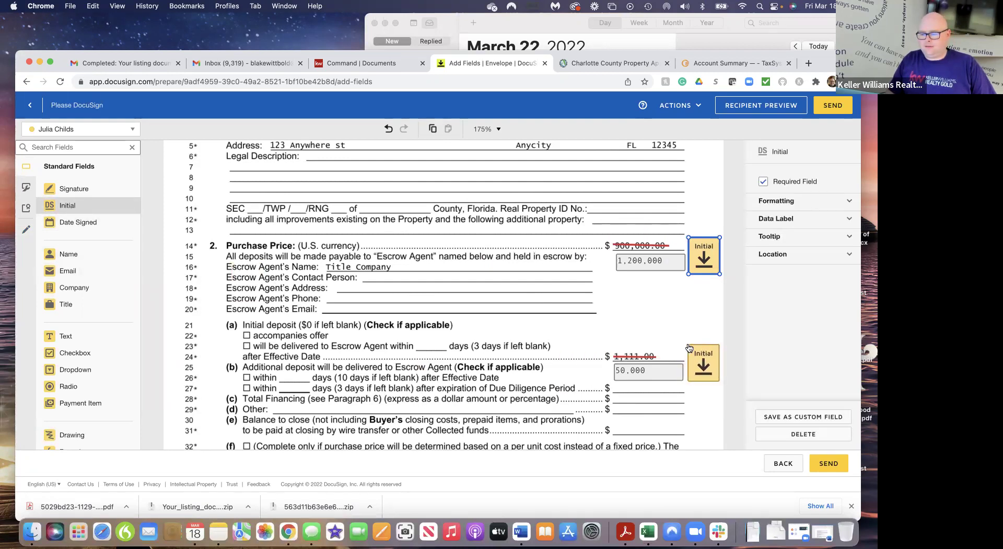
pyautogui.click(705, 405)
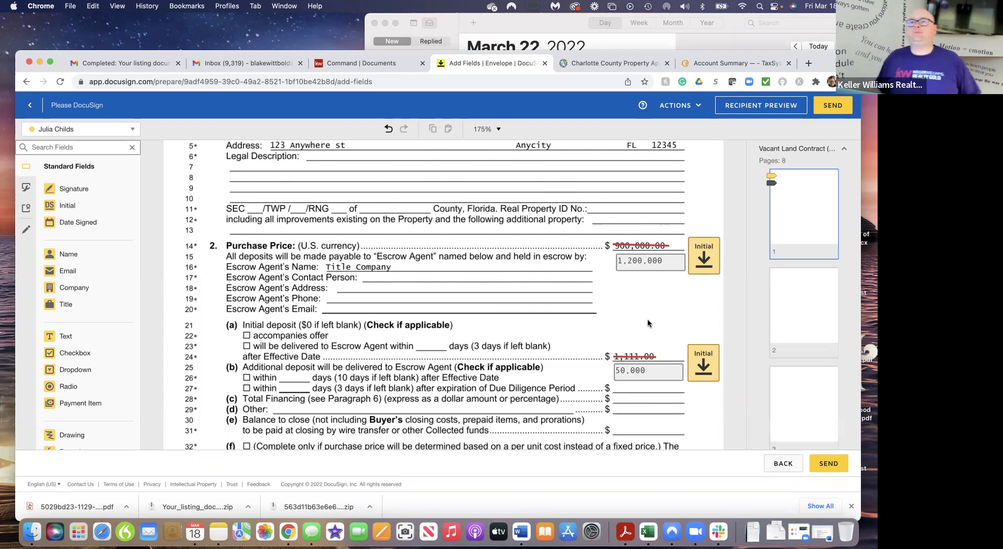
pyautogui.scroll(-3, 648, 323)
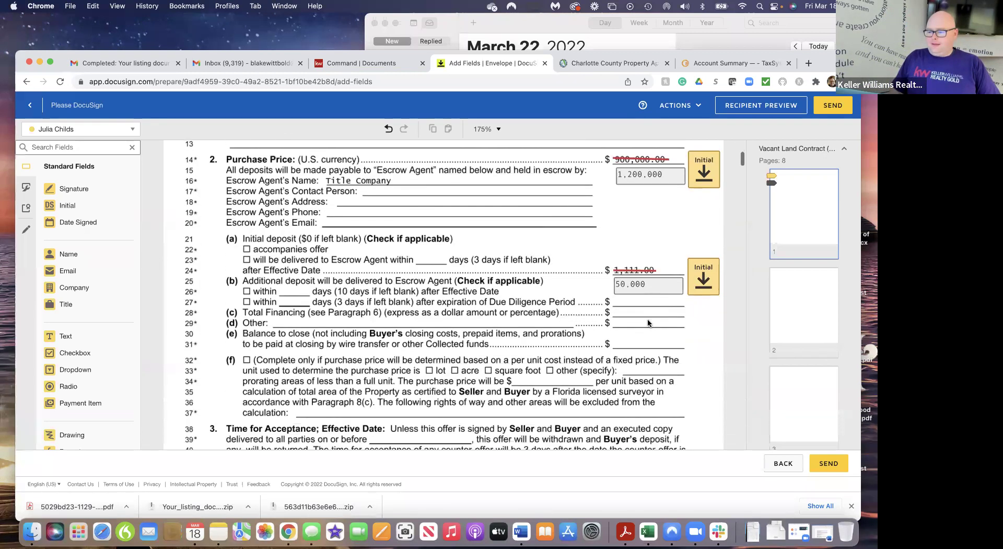
# Send the offer 1 envelope, then open its Please DocuSign email in Gmail for review
pyautogui.click(833, 106)
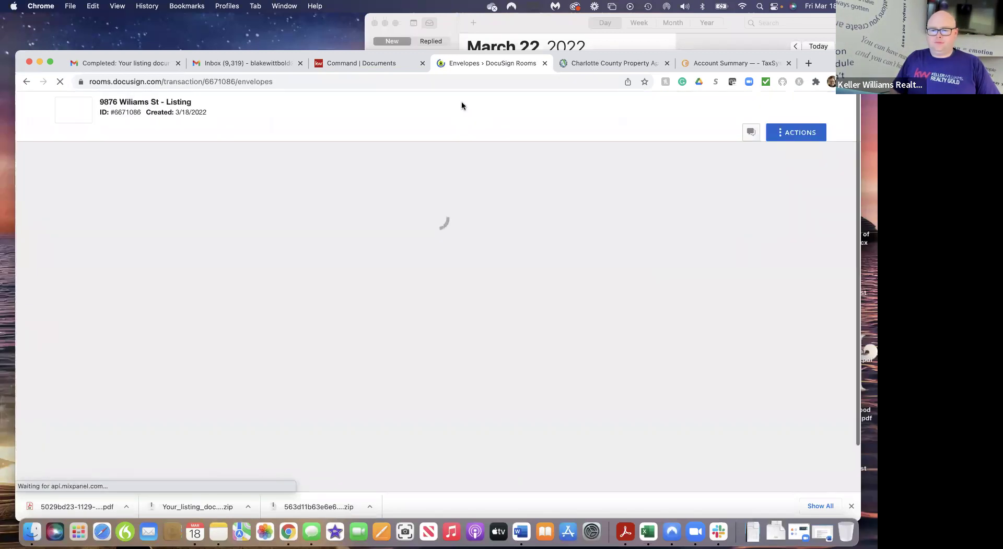
pyautogui.click(228, 65)
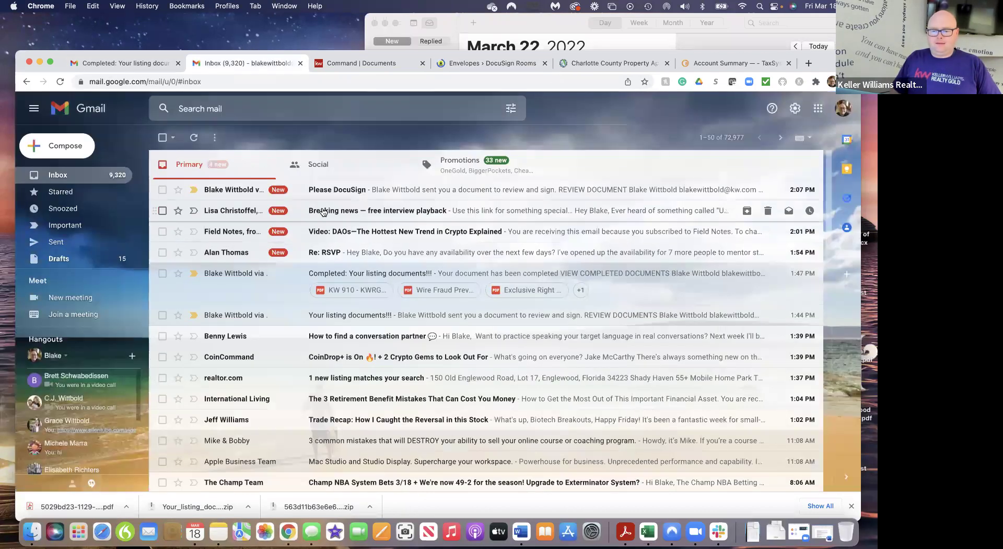
pyautogui.click(364, 190)
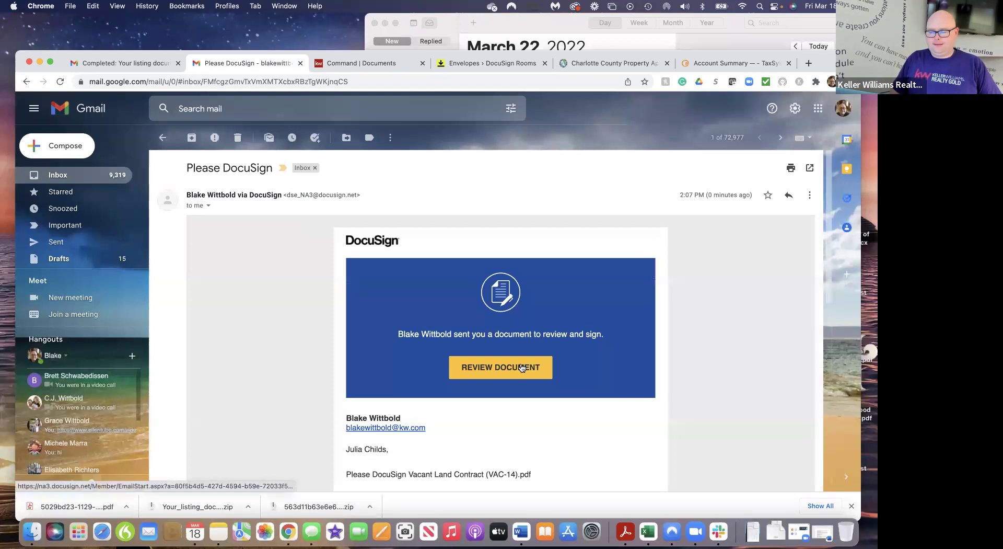
pyautogui.click(522, 365)
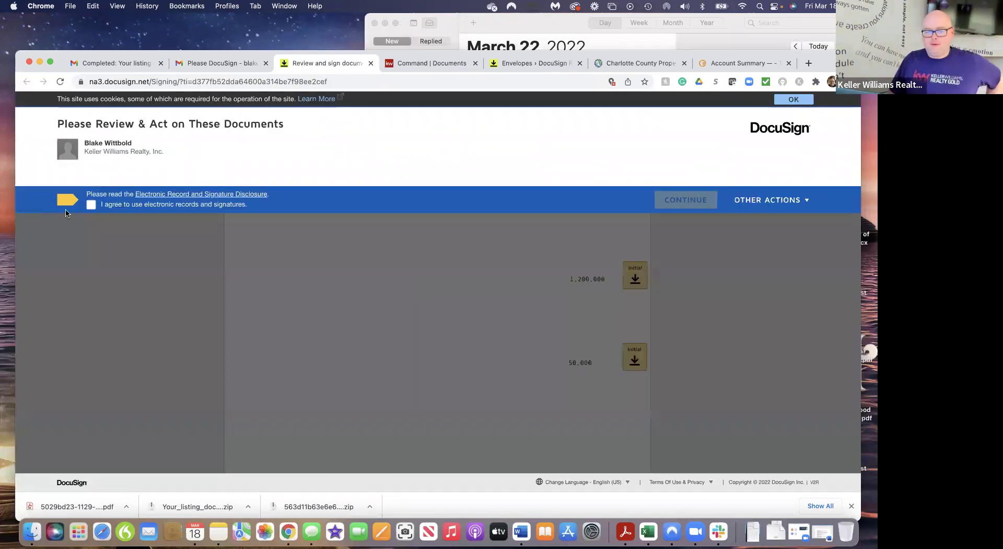
# Agree to use electronic records and begin guided signing
pyautogui.click(92, 205)
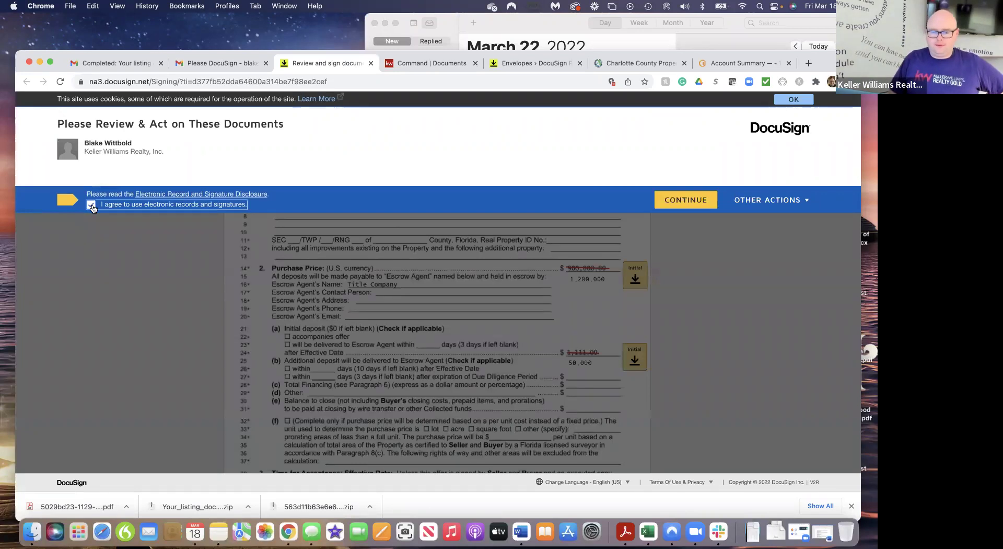
pyautogui.click(697, 205)
pyautogui.click(197, 185)
# Initial beside the new price and deposit, finish signing, and return to the envelopes list
pyautogui.click(635, 315)
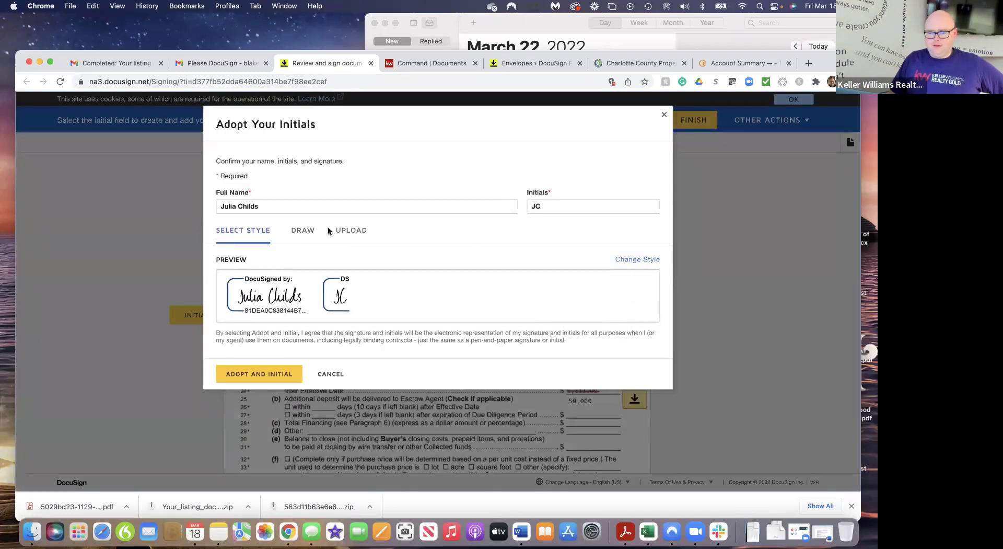
pyautogui.click(262, 374)
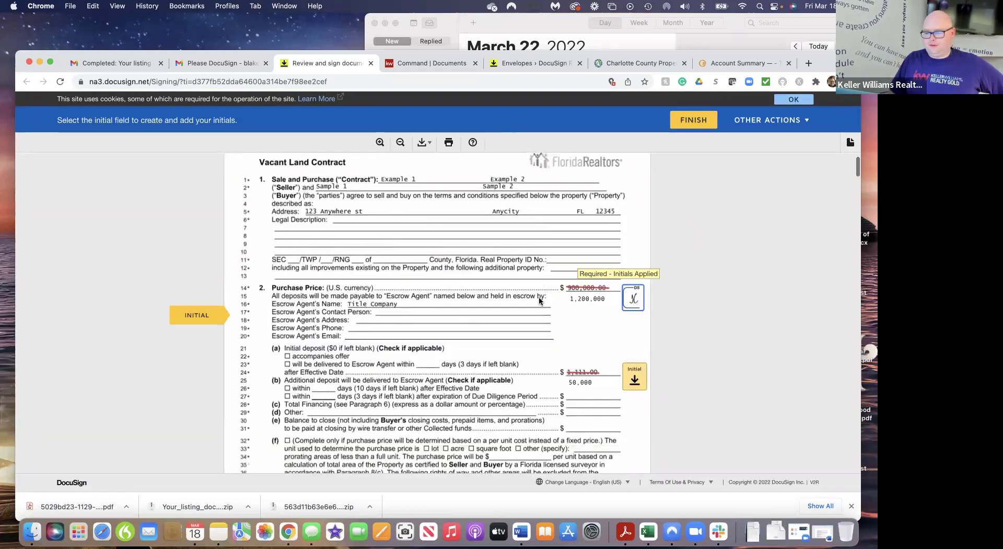
pyautogui.click(631, 315)
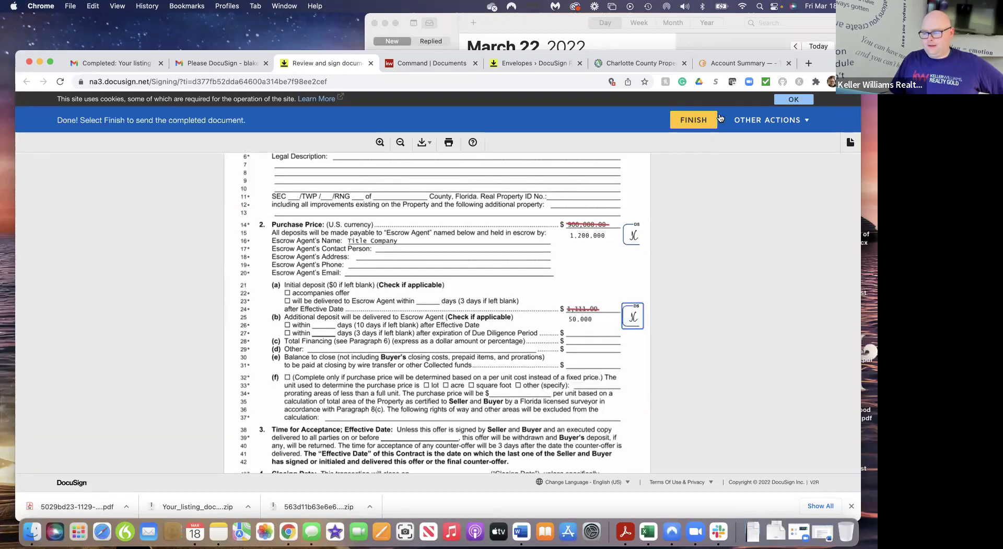
pyautogui.click(696, 123)
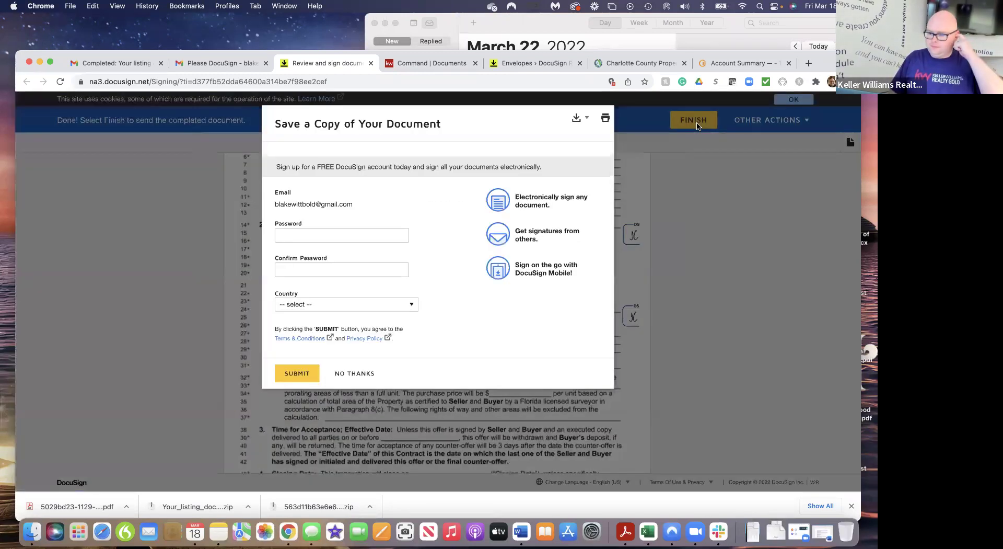
pyautogui.click(360, 372)
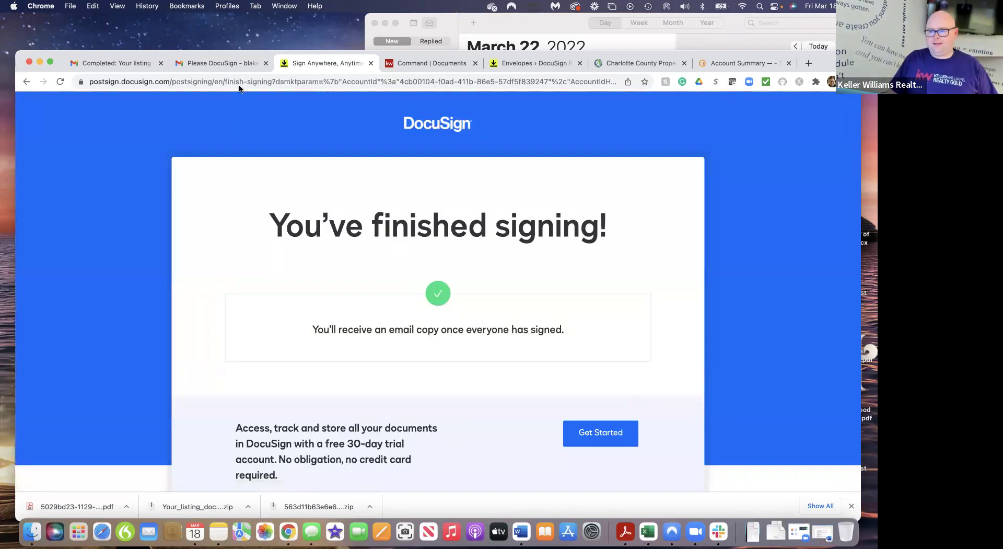
pyautogui.click(517, 62)
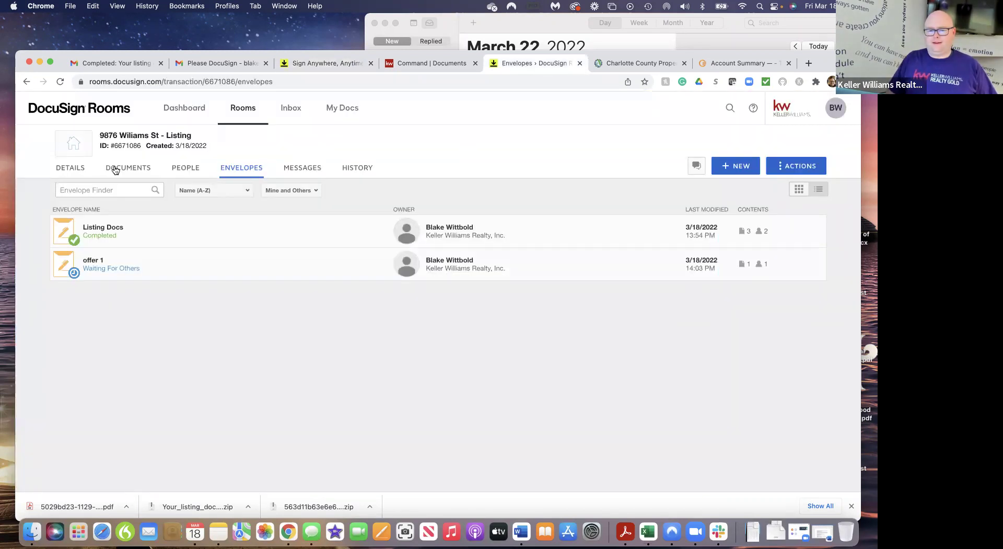
# Reload the envelopes until offer 1 shows Completed, then view the room's documents
pyautogui.click(60, 82)
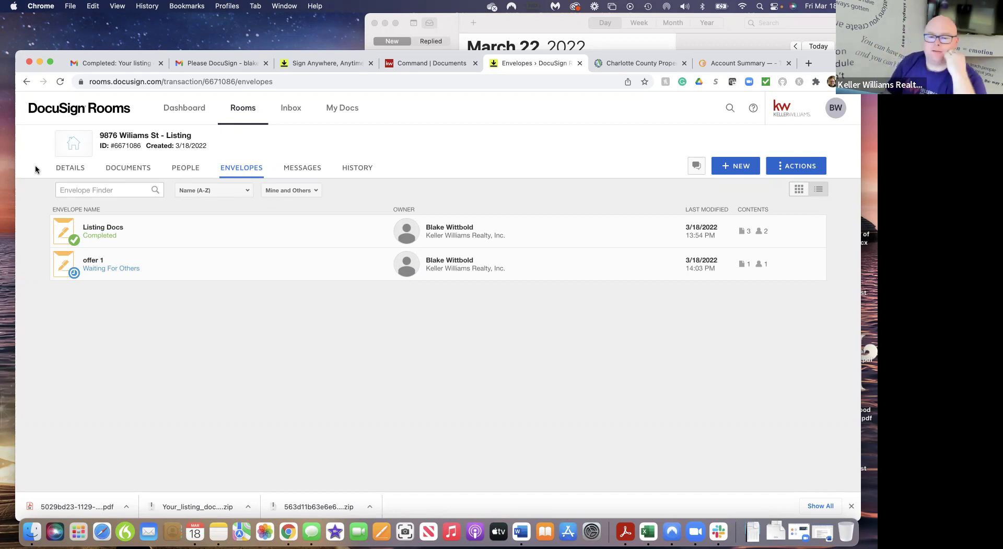
pyautogui.click(60, 83)
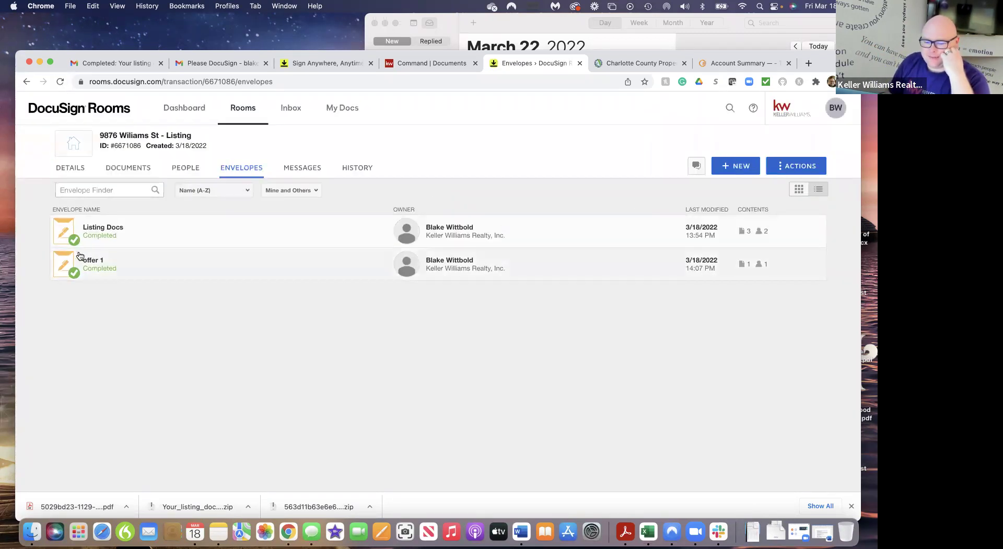
pyautogui.click(135, 169)
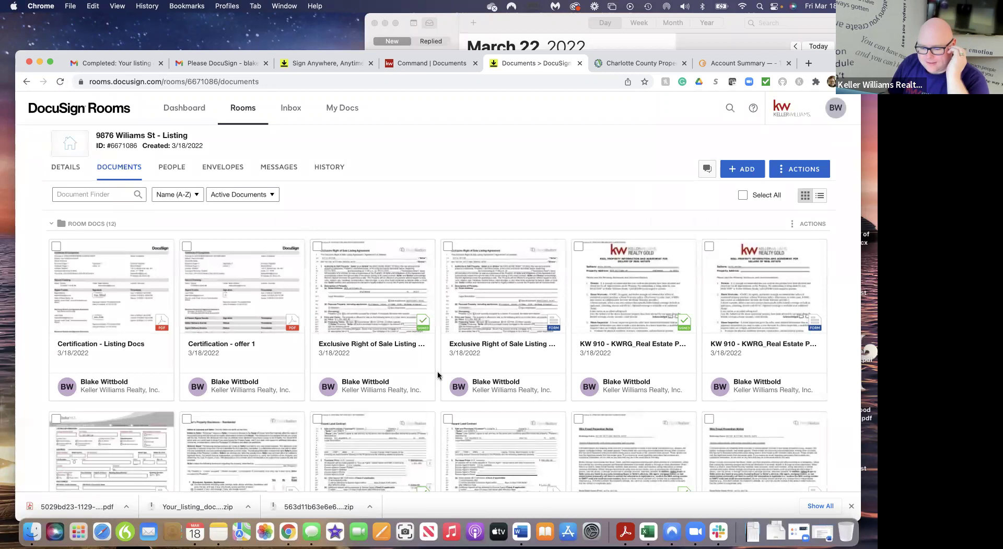
# Create a new envelope from the signed Vacant Land Contract
pyautogui.scroll(-5, 438, 375)
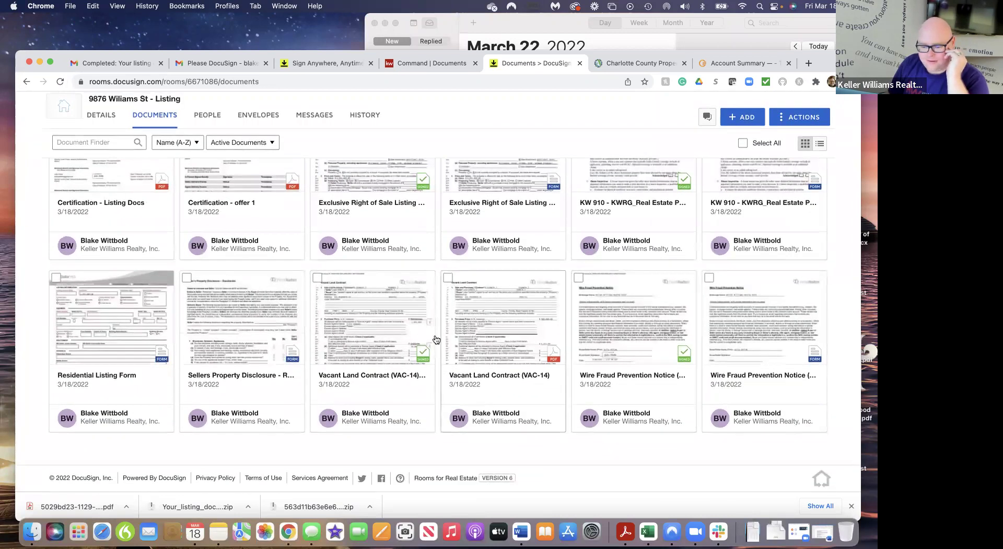
pyautogui.click(317, 277)
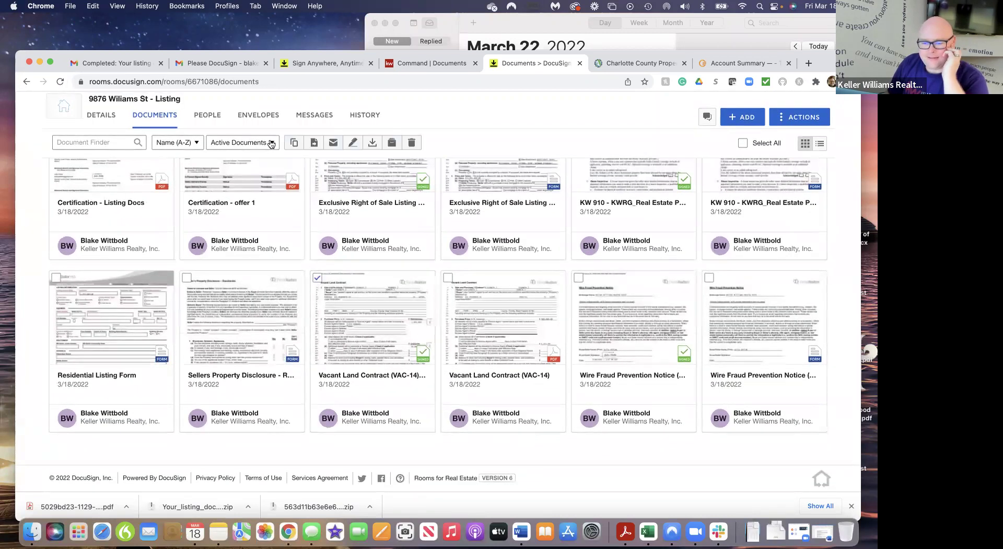
pyautogui.click(353, 145)
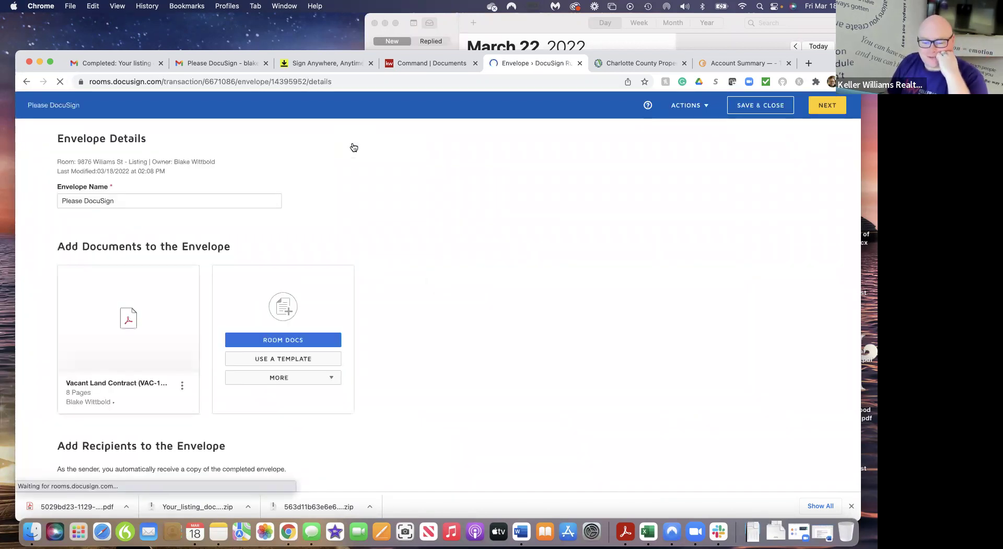
# Add an e-mail recipient with the Receives a Copy role, then stop the Zoom screen share
pyautogui.scroll(-5, 252, 334)
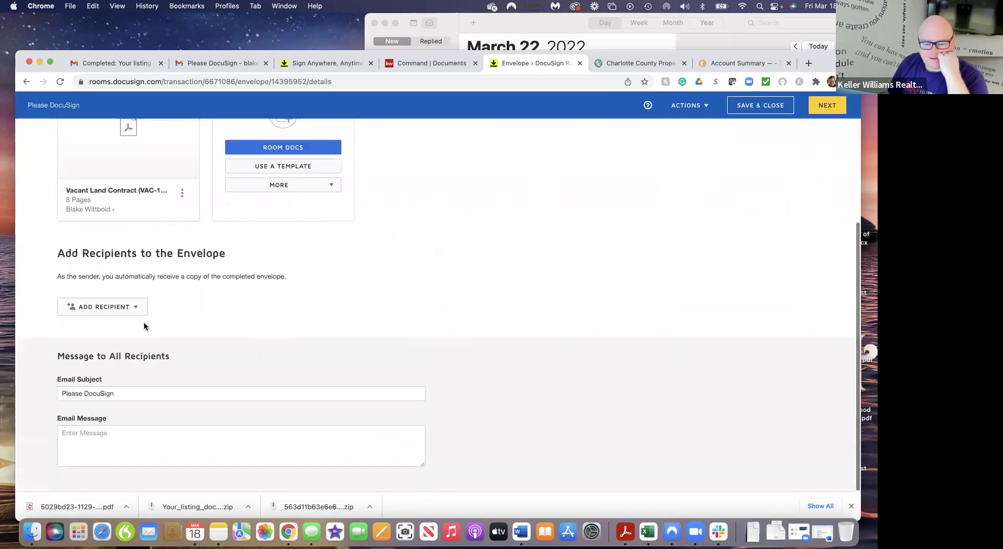
pyautogui.click(136, 308)
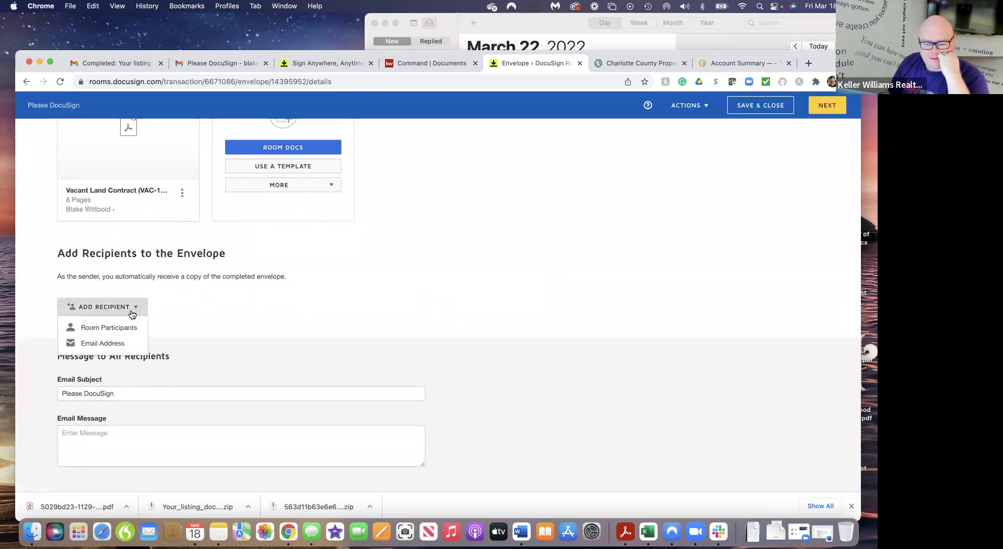
pyautogui.click(108, 344)
pyautogui.click(394, 307)
pyautogui.click(388, 353)
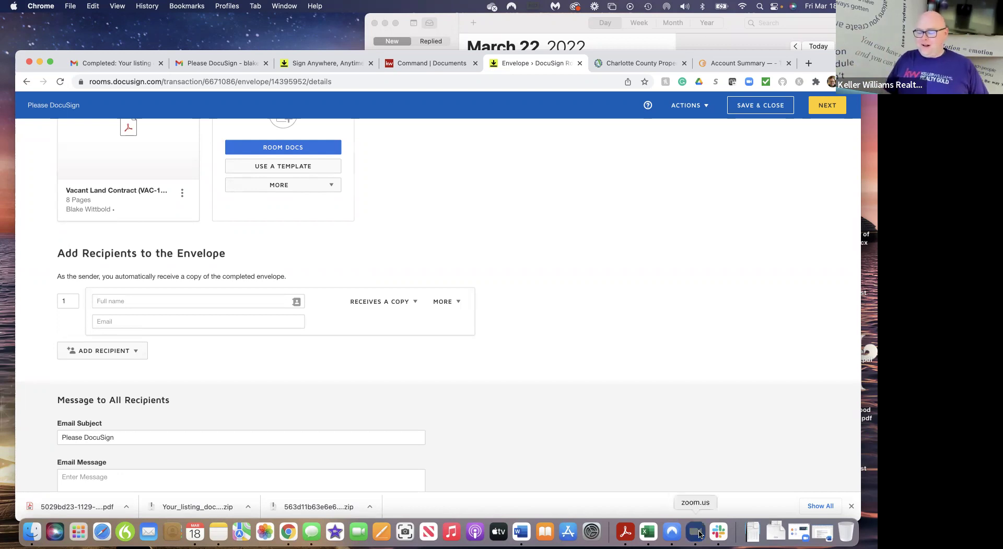
pyautogui.click(699, 532)
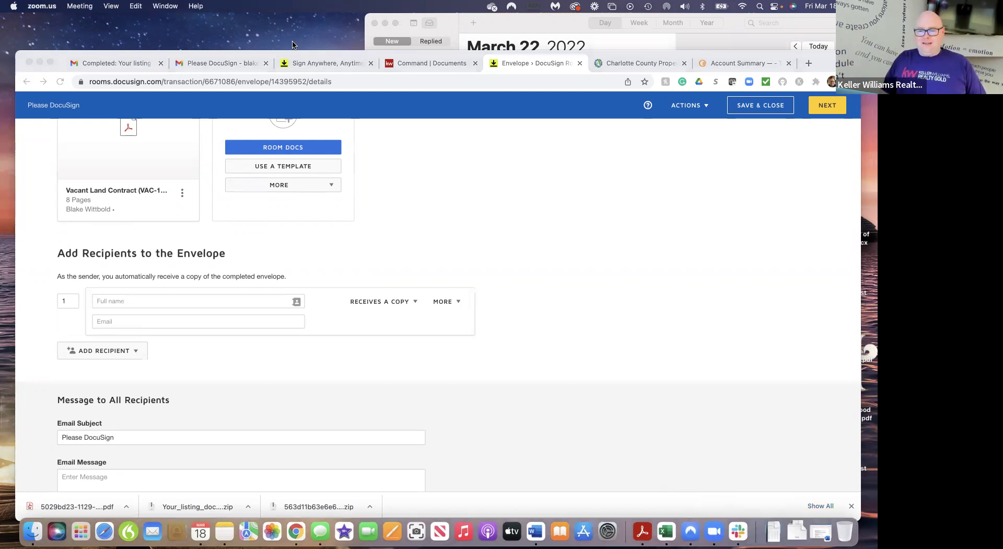
pyautogui.click(517, 48)
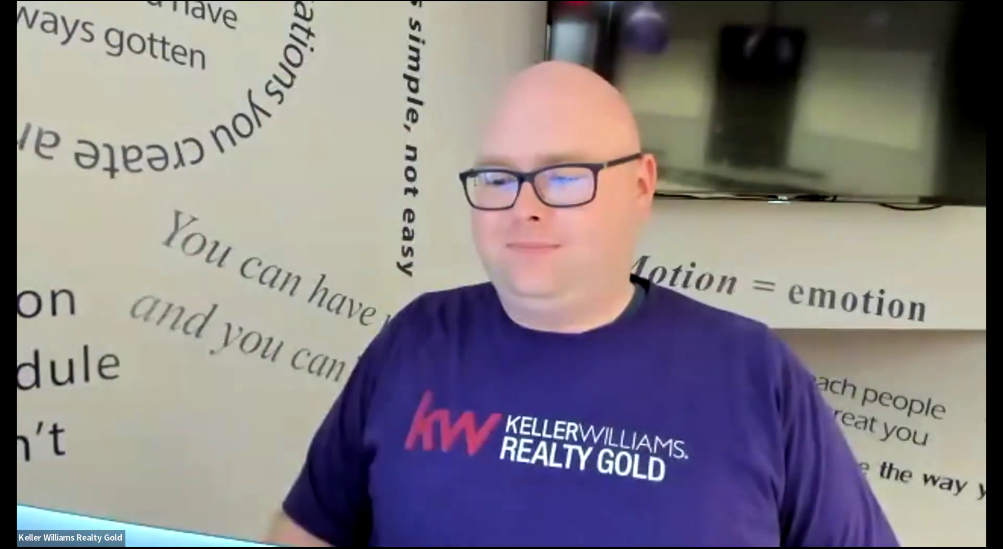